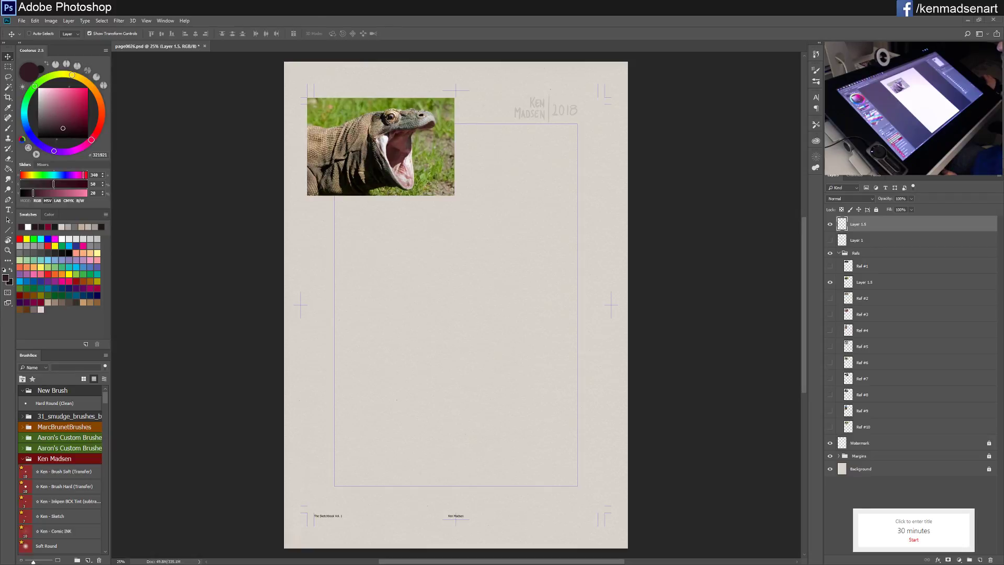
# Step: Start the 30-minute timer and block in the lizard's upper head with the Brush as a light tapered box below the reference photo
pyautogui.click(913, 540)
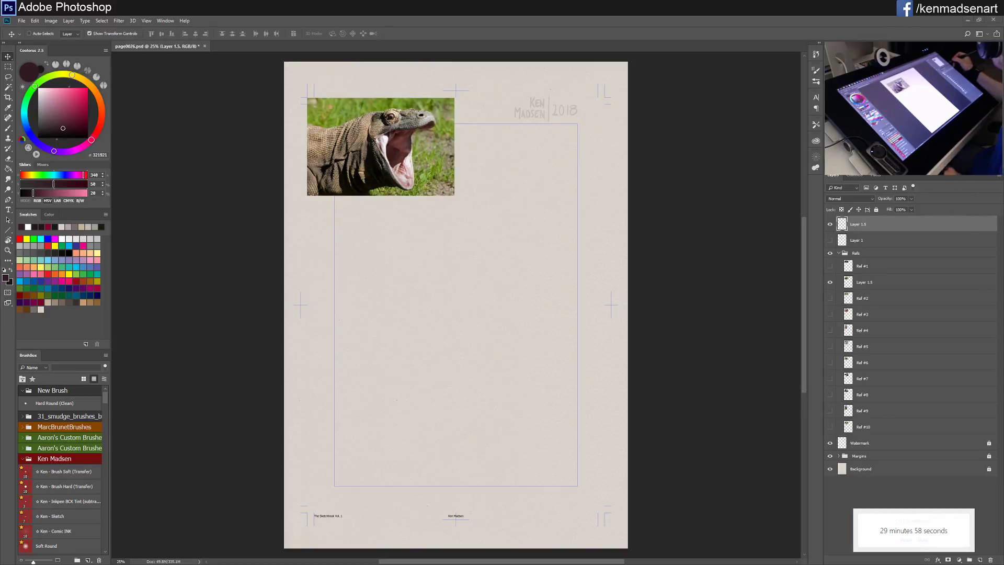
pyautogui.hotkey('ctrl', '+')
pyautogui.hotkey('ctrl', '+')
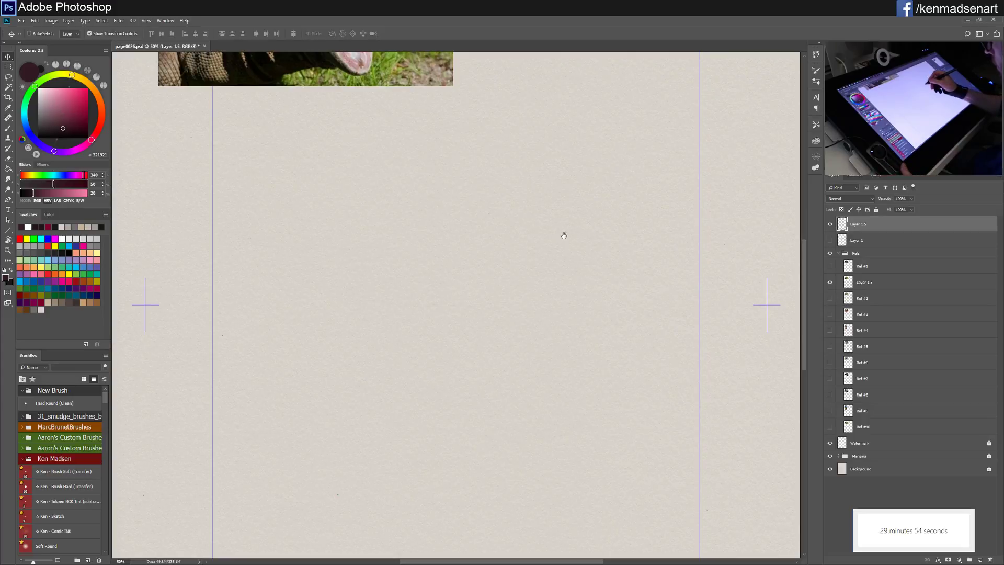
pyautogui.moveTo(563, 230); pyautogui.dragTo(549, 409)
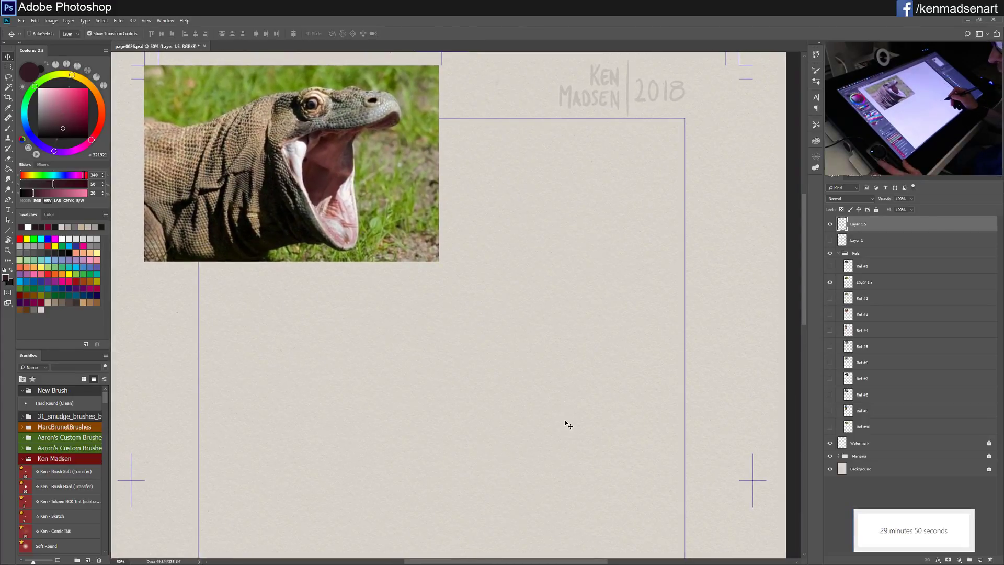
pyautogui.press('b')
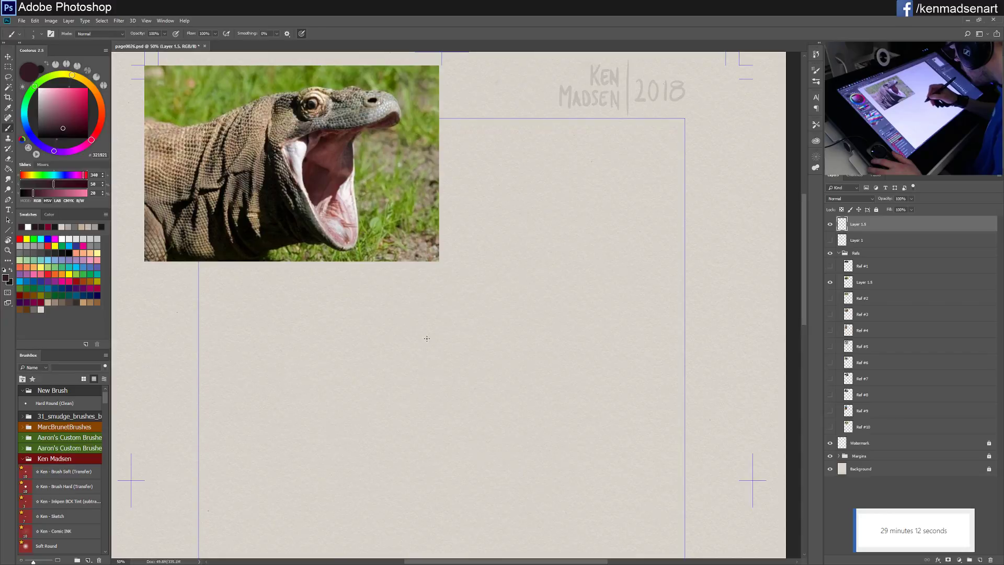
pyautogui.moveTo(426, 346); pyautogui.dragTo(422, 368)
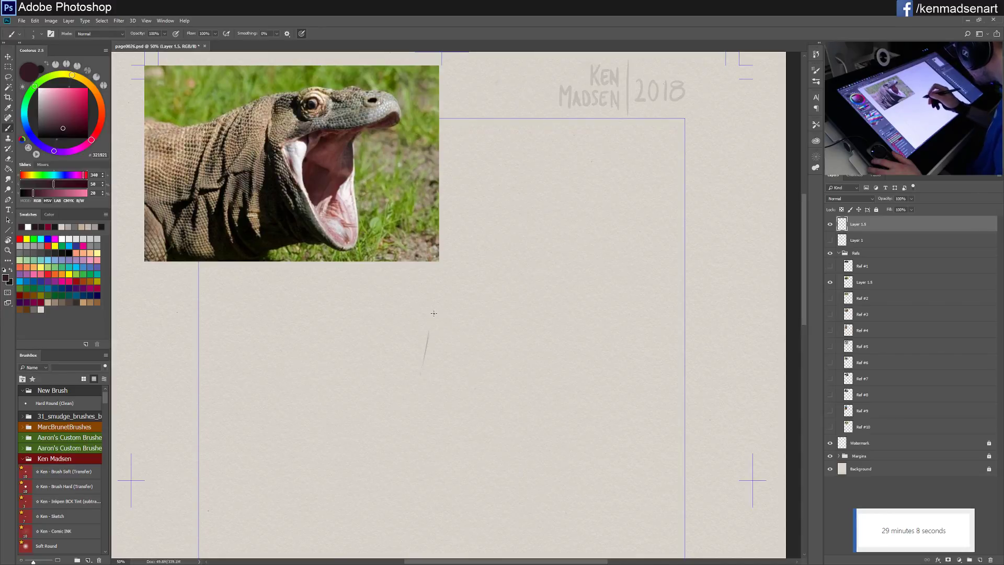
pyautogui.moveTo(431, 317); pyautogui.dragTo(429, 337)
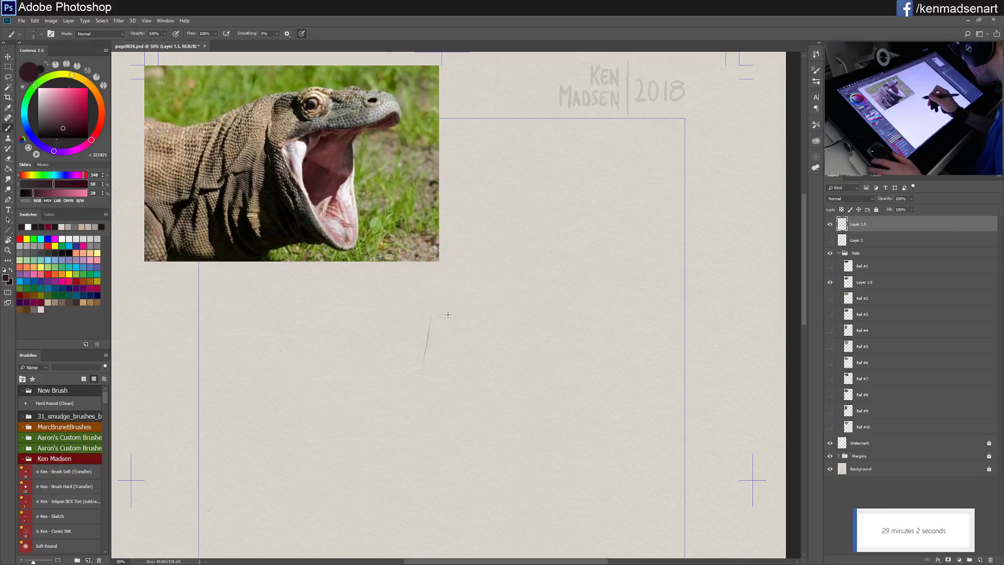
pyautogui.moveTo(432, 316); pyautogui.dragTo(485, 316)
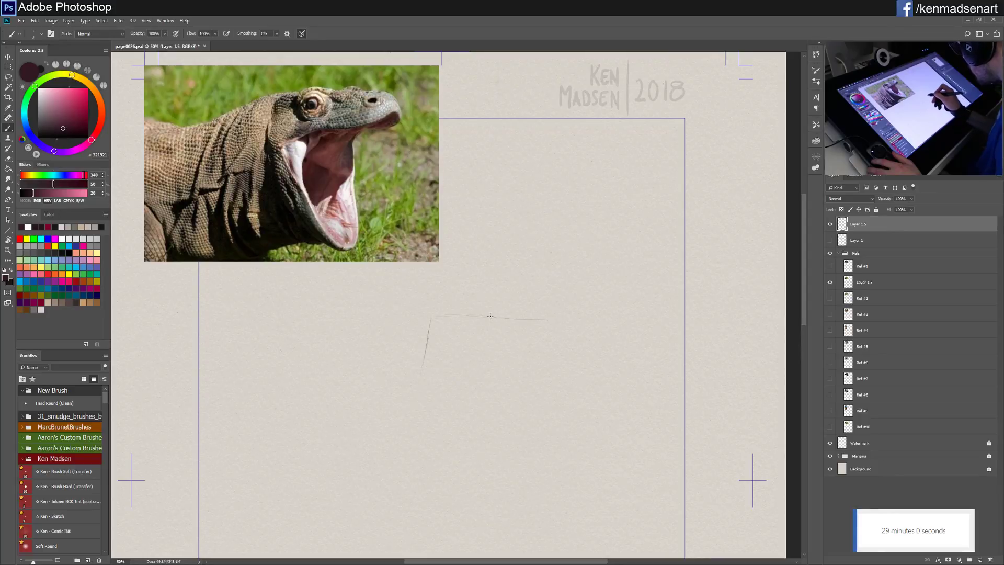
pyautogui.moveTo(499, 315); pyautogui.dragTo(573, 320)
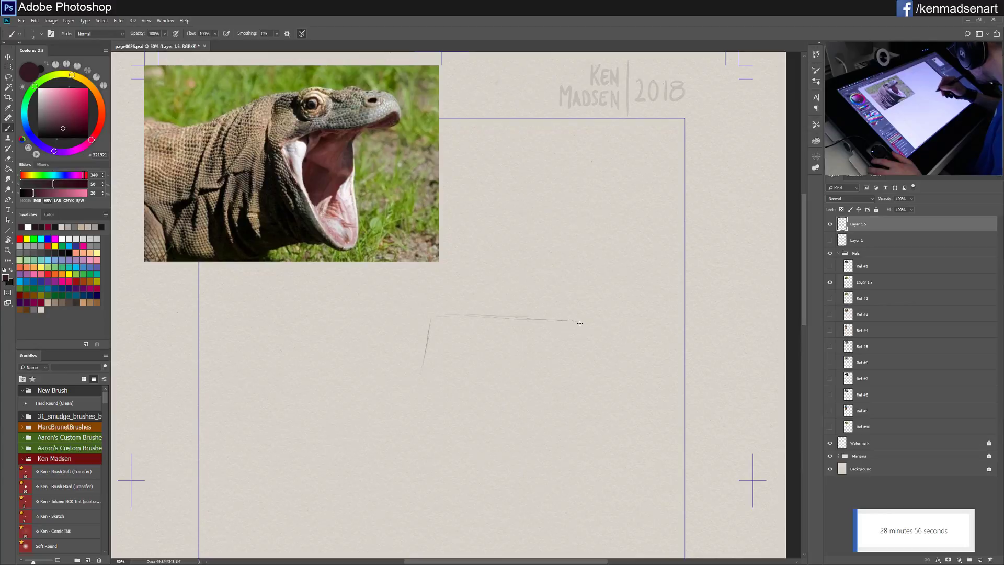
pyautogui.moveTo(583, 337); pyautogui.dragTo(586, 363)
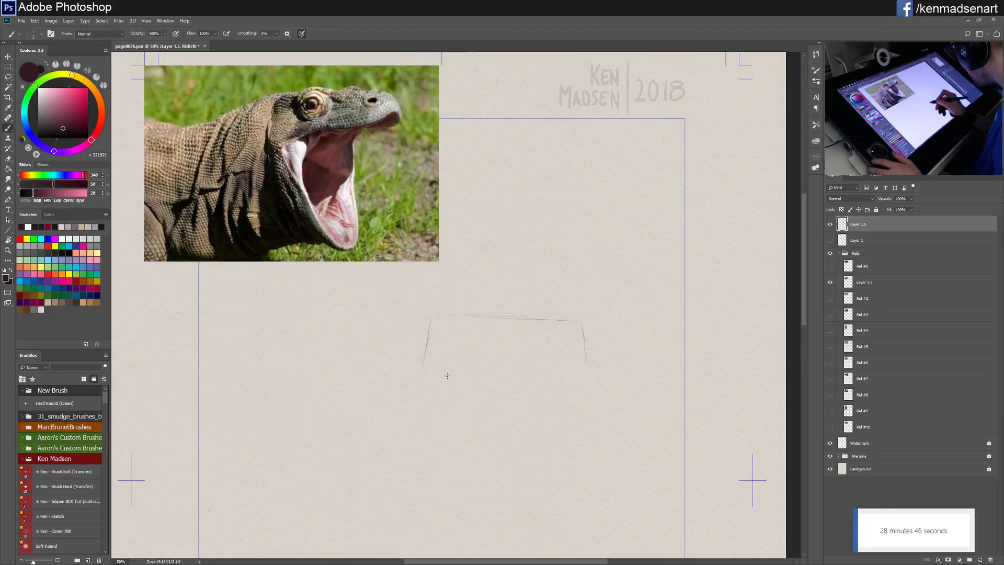
pyautogui.moveTo(538, 369); pyautogui.dragTo(584, 366)
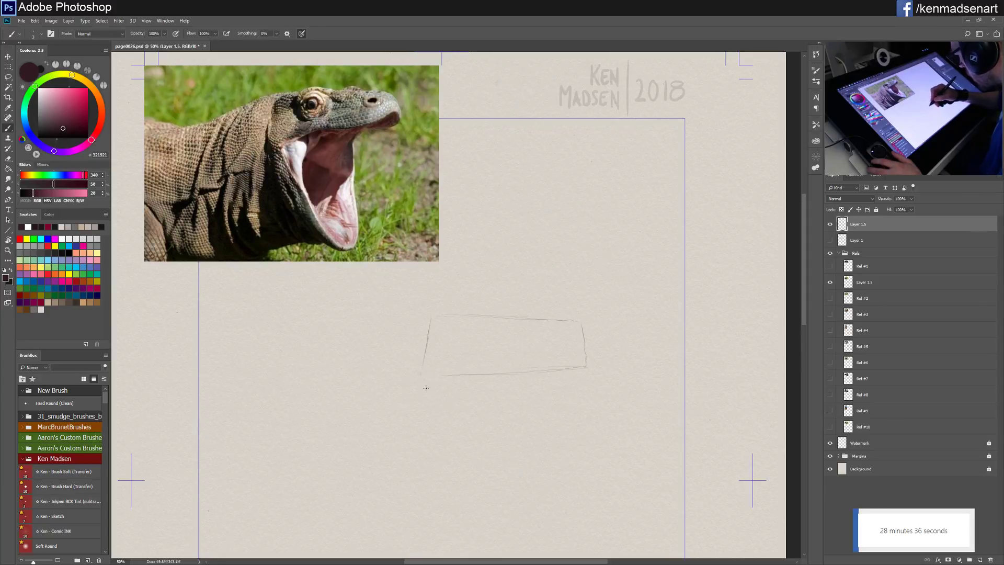
# Step: Sketch the open lower jaw as a light angular wedge hanging from the upper head box, with a blunt chin and a front edge
pyautogui.moveTo(422, 367); pyautogui.dragTo(438, 421)
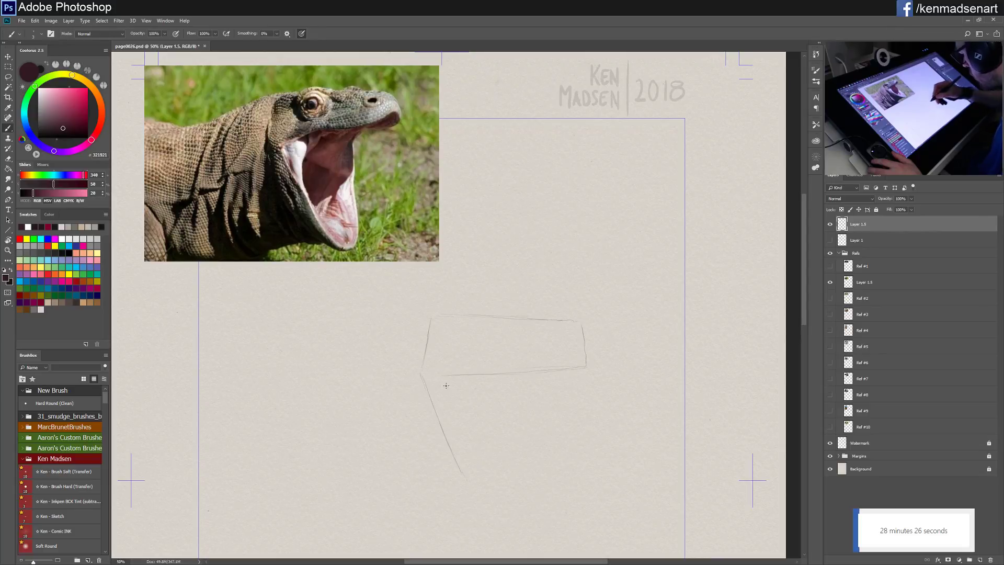
pyautogui.moveTo(444, 385); pyautogui.dragTo(477, 452)
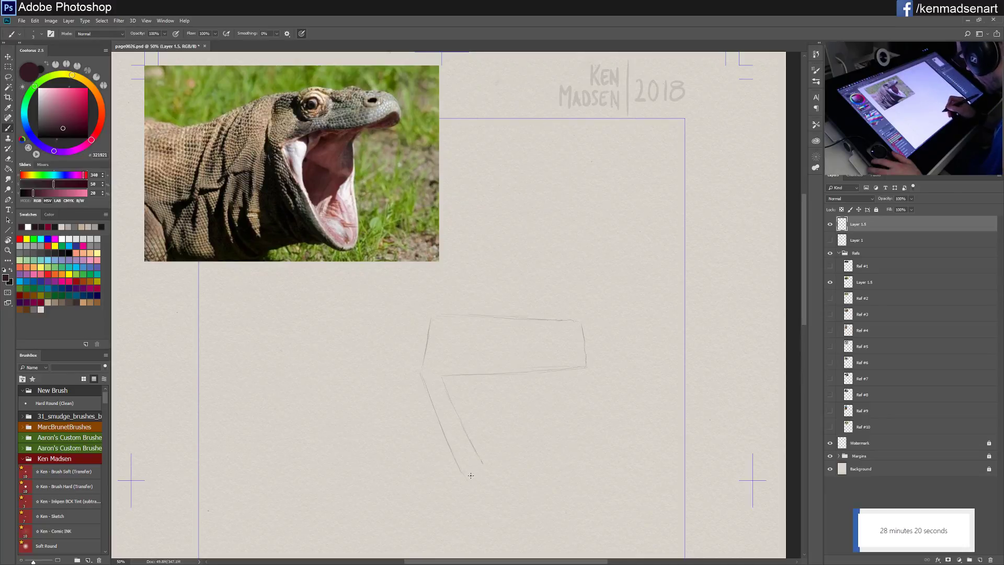
pyautogui.moveTo(462, 473); pyautogui.dragTo(483, 488)
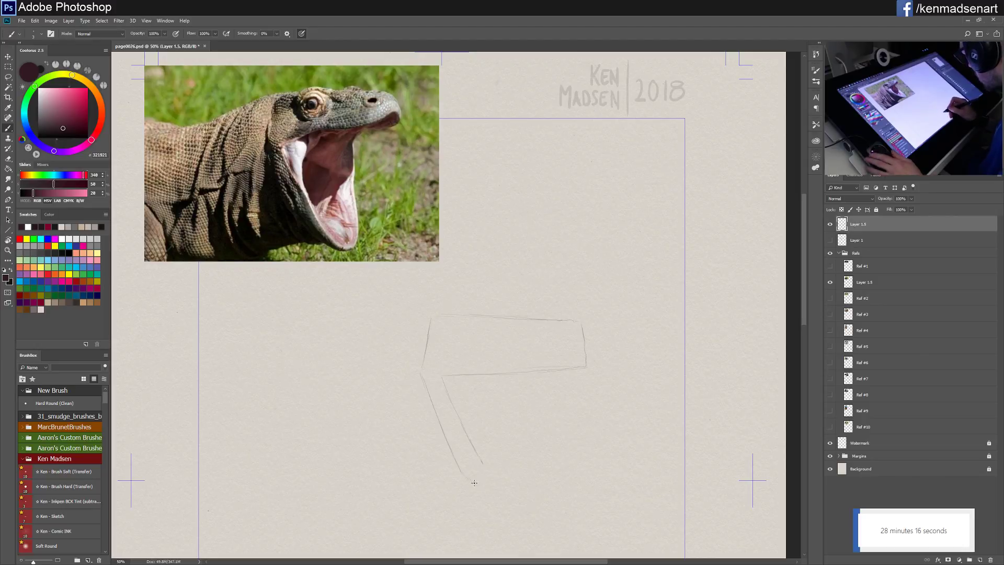
pyautogui.moveTo(472, 482); pyautogui.dragTo(497, 490)
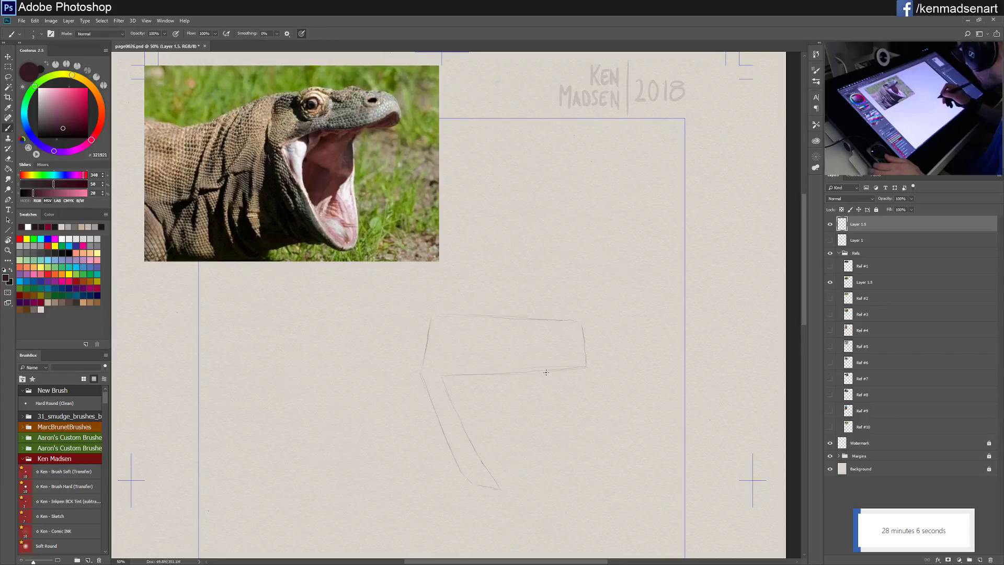
pyautogui.moveTo(546, 372); pyautogui.dragTo(539, 379)
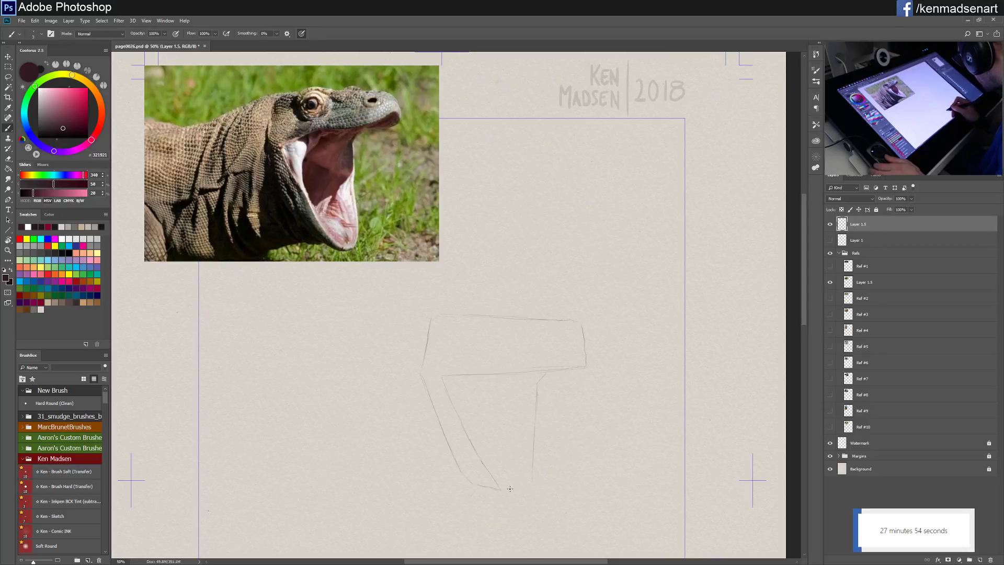
pyautogui.moveTo(505, 490); pyautogui.dragTo(524, 489)
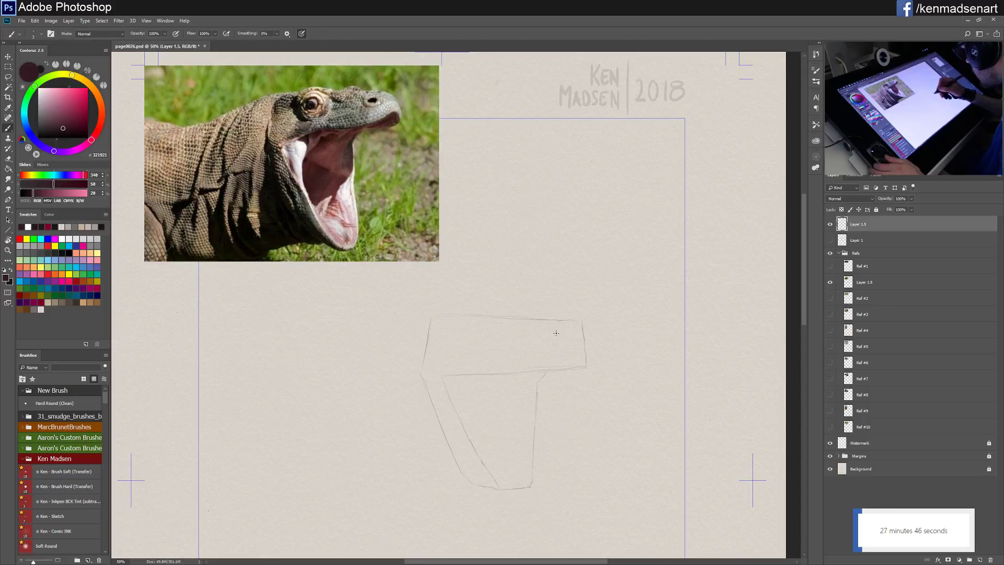
# Step: Add guide lines for the snout tip, a small box for the eye area, and a curve inside the open mouth
pyautogui.moveTo(556, 334); pyautogui.dragTo(558, 366)
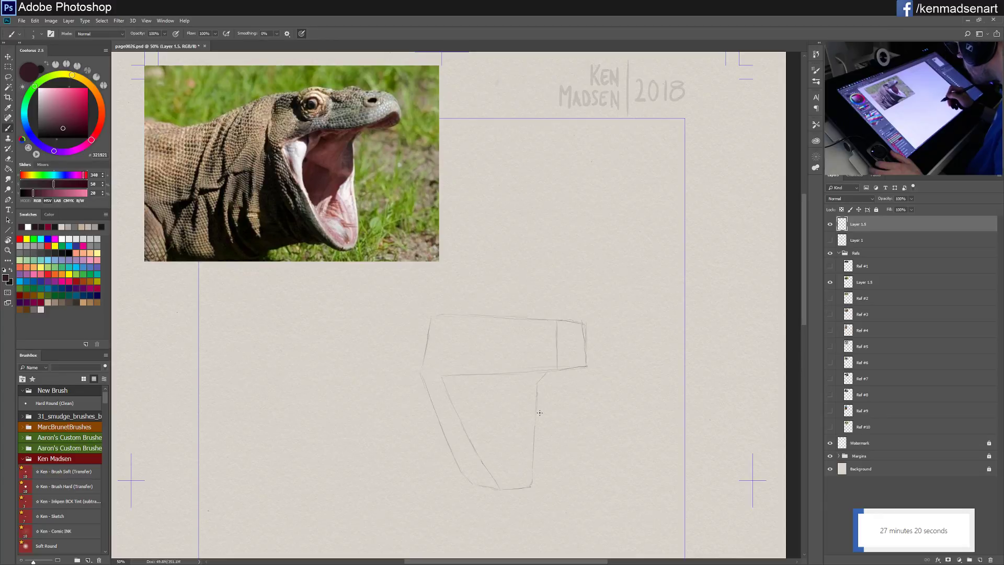
pyautogui.moveTo(468, 342); pyautogui.dragTo(467, 333)
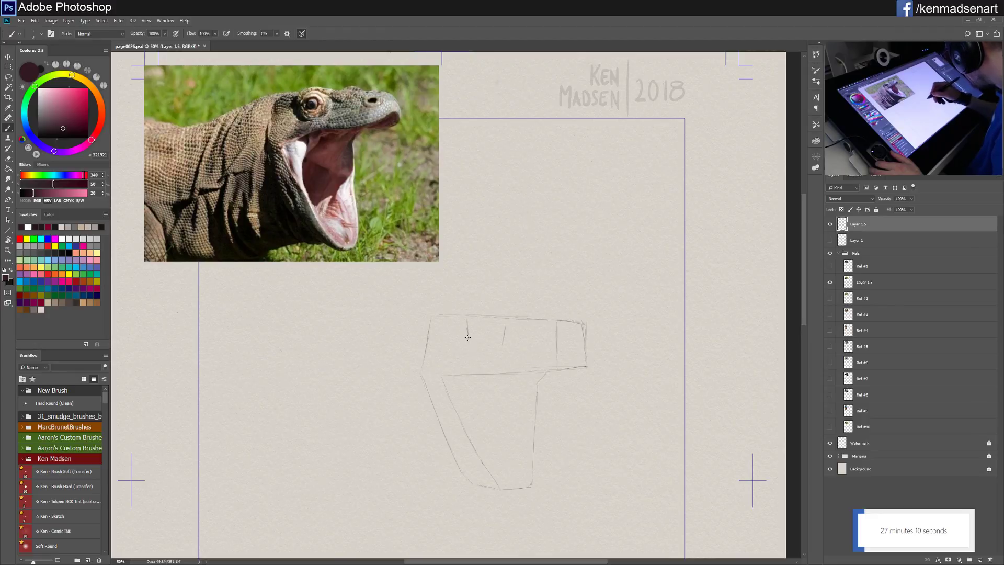
pyautogui.moveTo(468, 339)
pyautogui.mouseDown()
pyautogui.moveTo(469, 360)
pyautogui.moveTo(502, 362)
pyautogui.mouseUp()
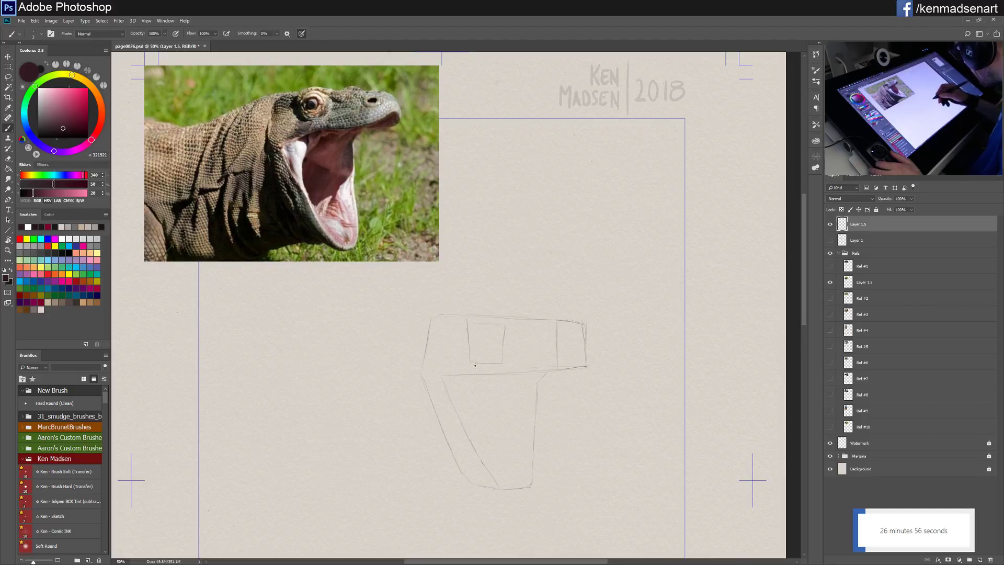
pyautogui.moveTo(474, 376); pyautogui.dragTo(471, 419)
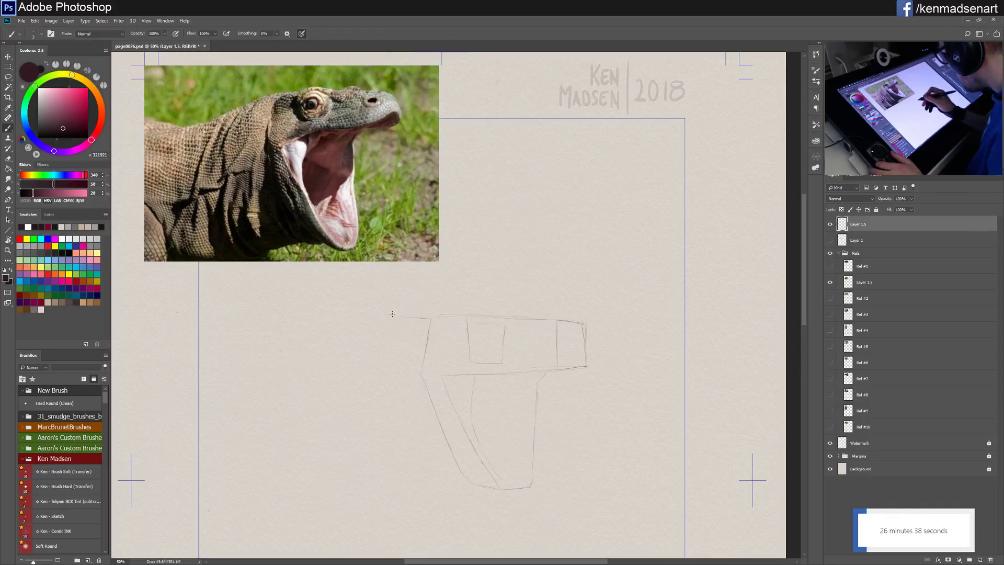
# Step: Sketch the neck and back line sloping away from the back of the head, with a short overlapping contour at its far end
pyautogui.moveTo(372, 321); pyautogui.dragTo(350, 328)
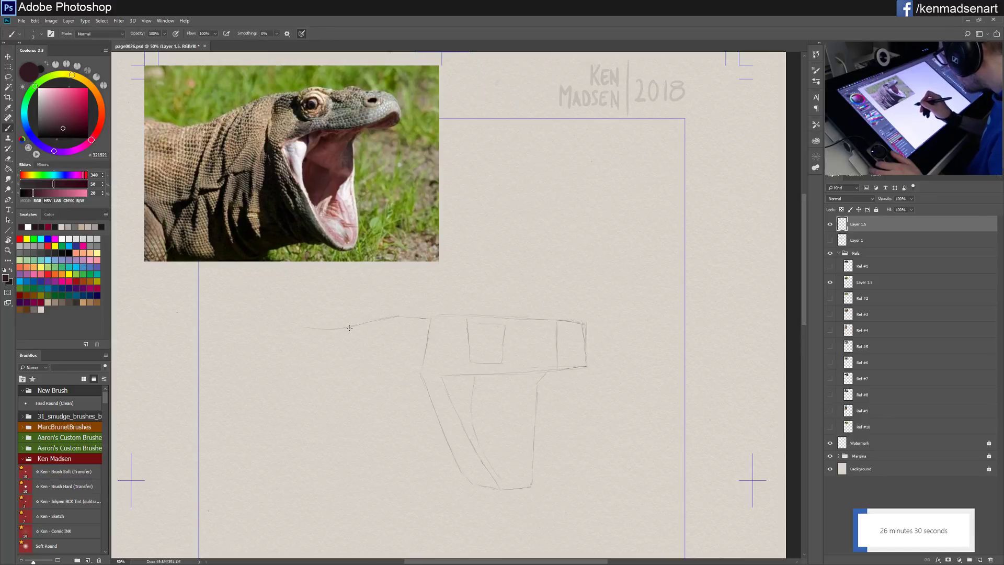
pyautogui.moveTo(311, 329); pyautogui.dragTo(302, 328)
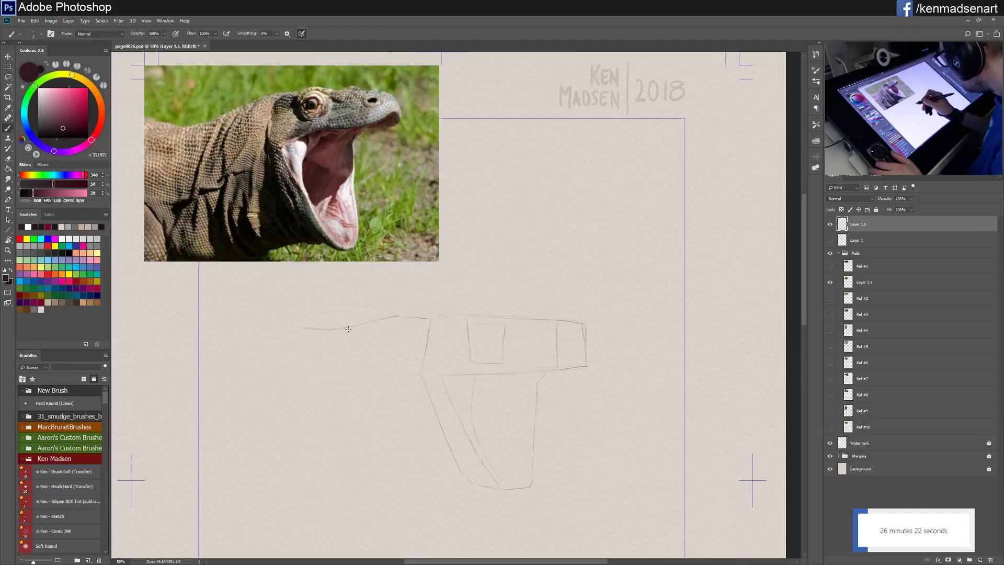
pyautogui.moveTo(362, 322); pyautogui.dragTo(313, 335)
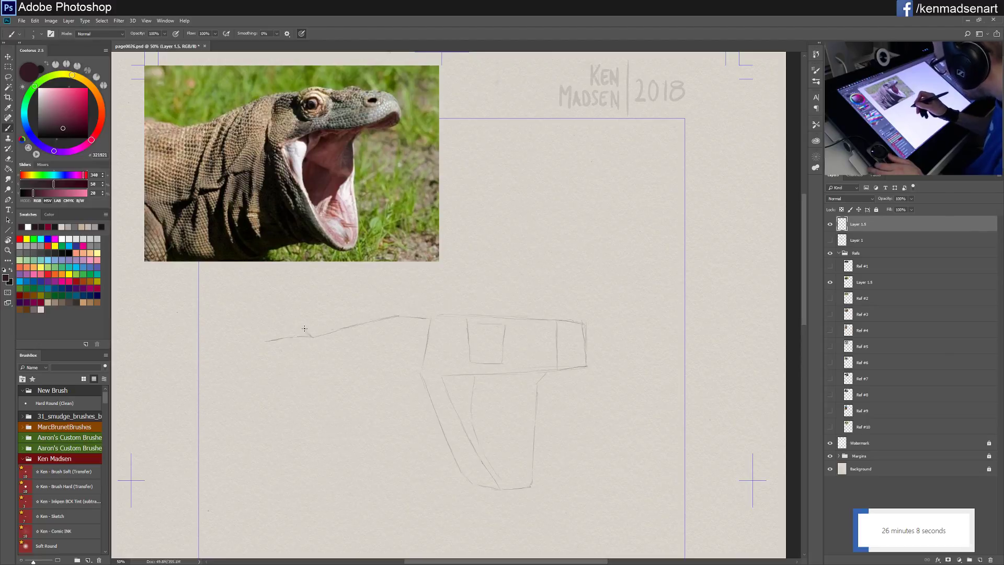
pyautogui.moveTo(306, 335); pyautogui.dragTo(269, 329)
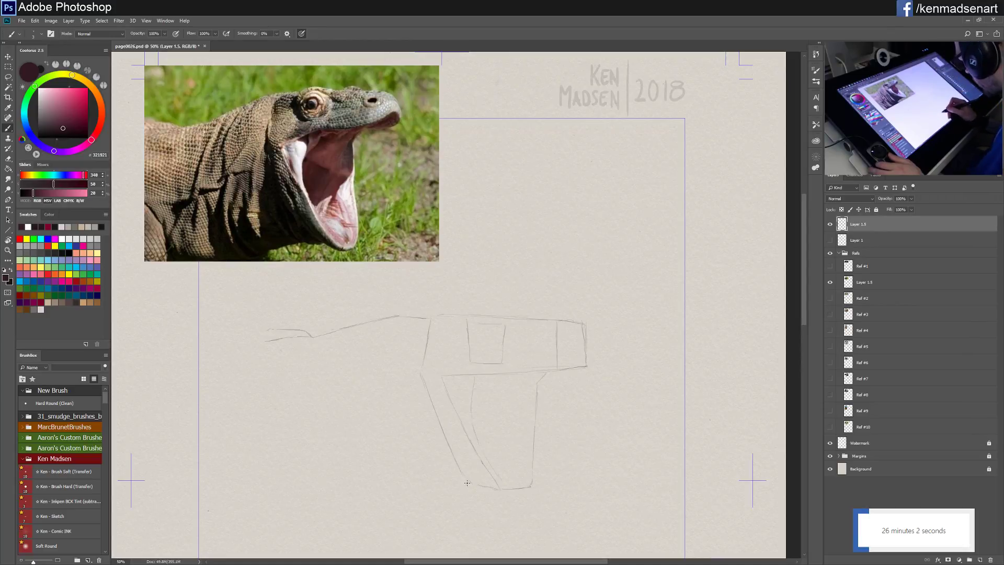
# Step: Sketch the throat line running back from the chin and light shoulder and foreleg lines below the neck
pyautogui.moveTo(413, 491); pyautogui.dragTo(466, 480)
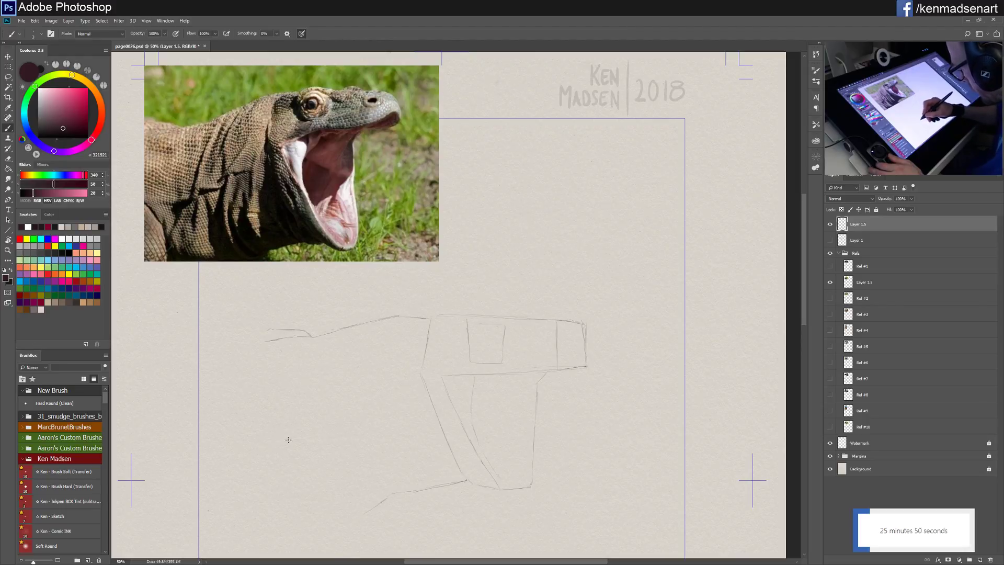
pyautogui.moveTo(290, 441); pyautogui.dragTo(304, 481)
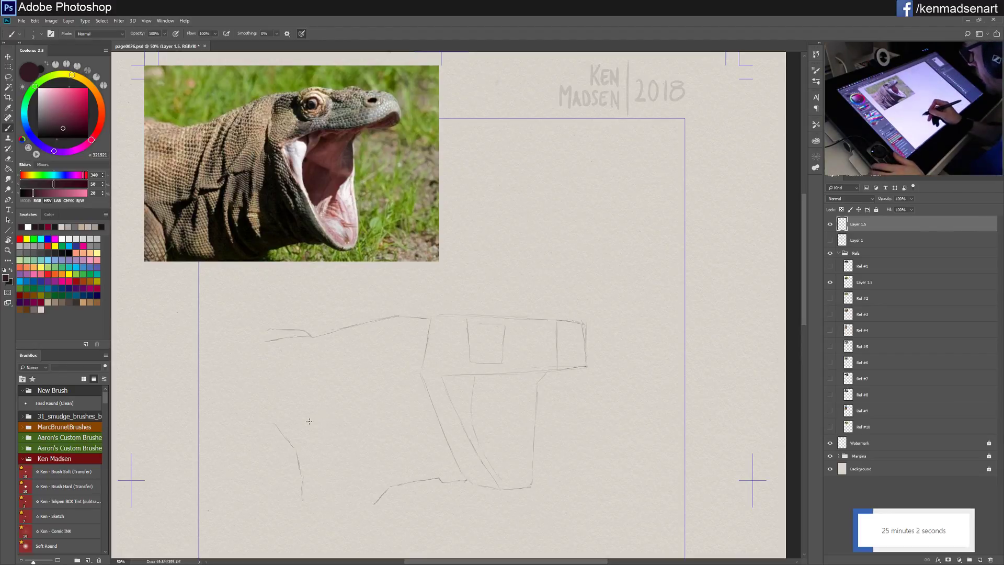
pyautogui.moveTo(295, 422); pyautogui.dragTo(327, 419)
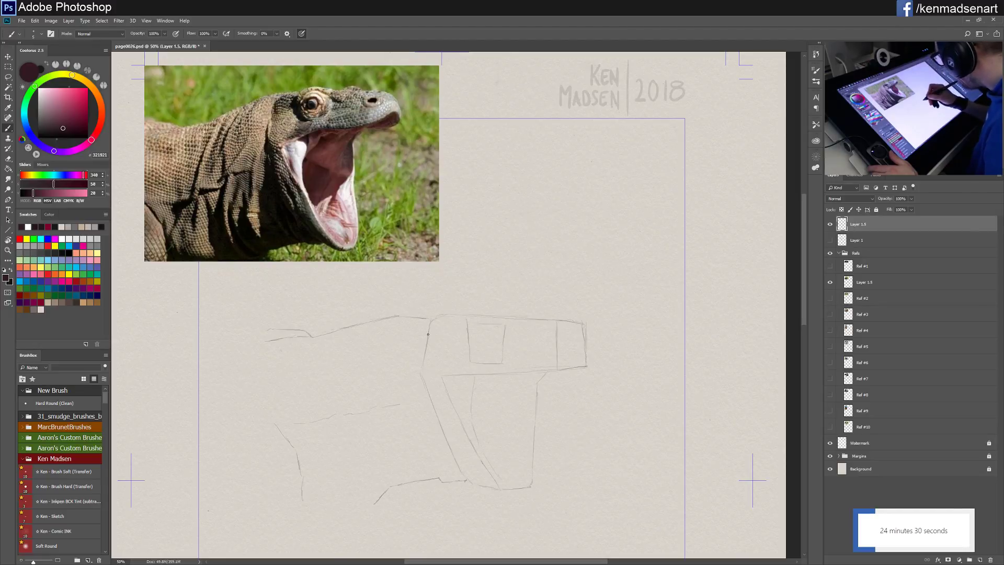
# Step: Draw a darker contour from the back of the head over the brow bump and along the snout to its rounded tip
pyautogui.moveTo(430, 323)
pyautogui.mouseDown()
pyautogui.moveTo(427, 336)
pyautogui.moveTo(441, 317)
pyautogui.mouseUp()
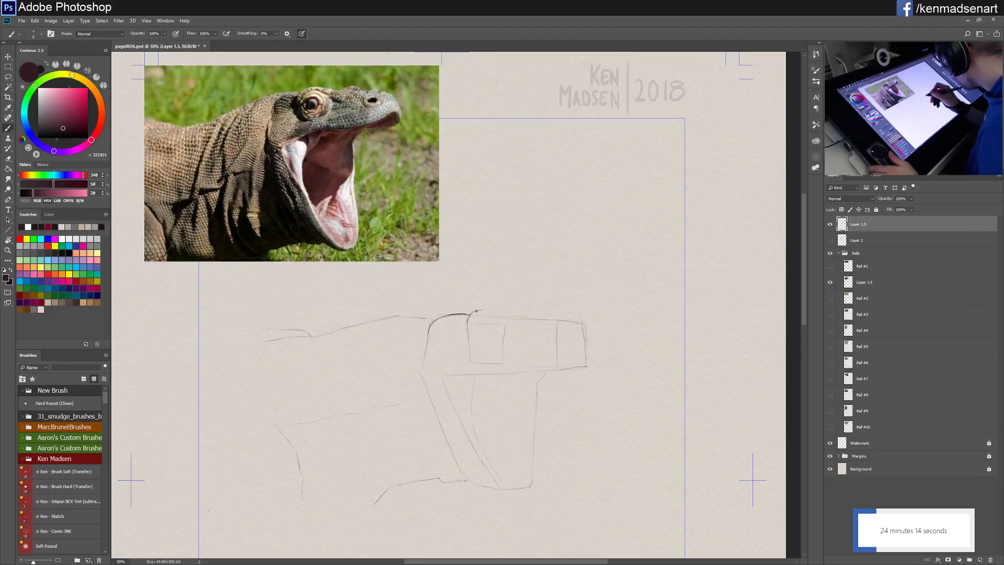
pyautogui.moveTo(491, 312); pyautogui.dragTo(499, 313)
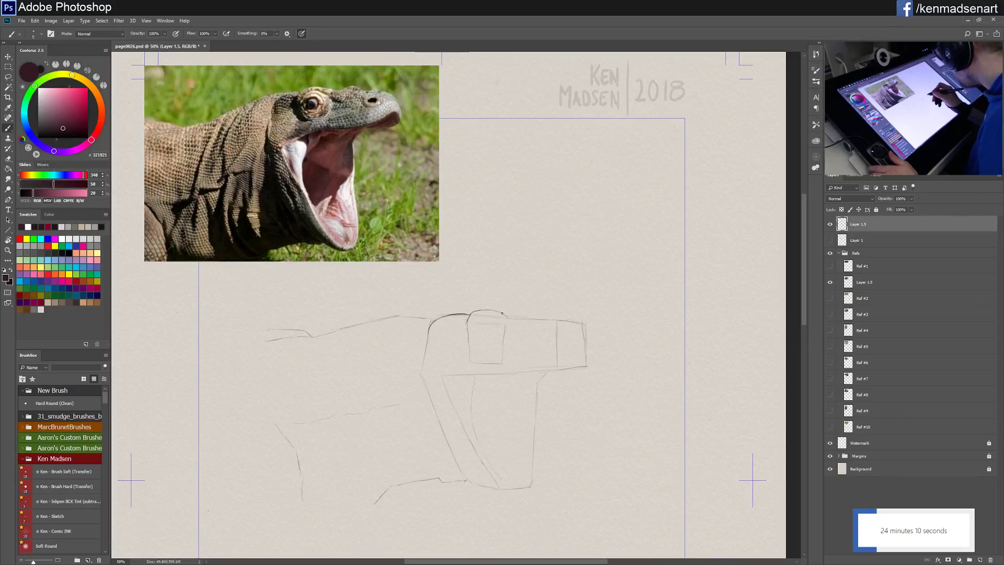
pyautogui.moveTo(502, 313); pyautogui.dragTo(530, 319)
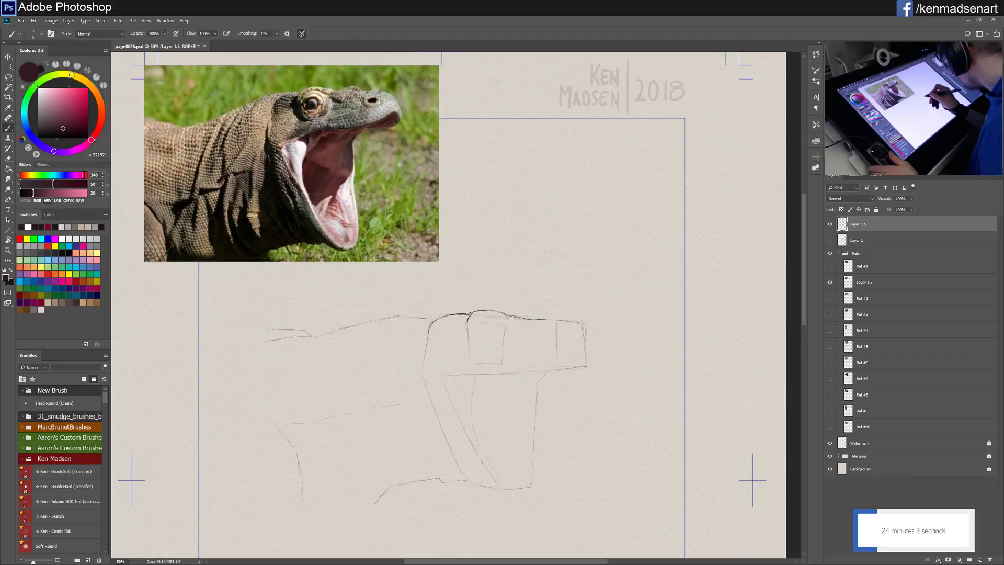
pyautogui.moveTo(469, 313)
pyautogui.mouseDown()
pyautogui.moveTo(438, 319)
pyautogui.moveTo(561, 320)
pyautogui.moveTo(584, 334)
pyautogui.mouseUp()
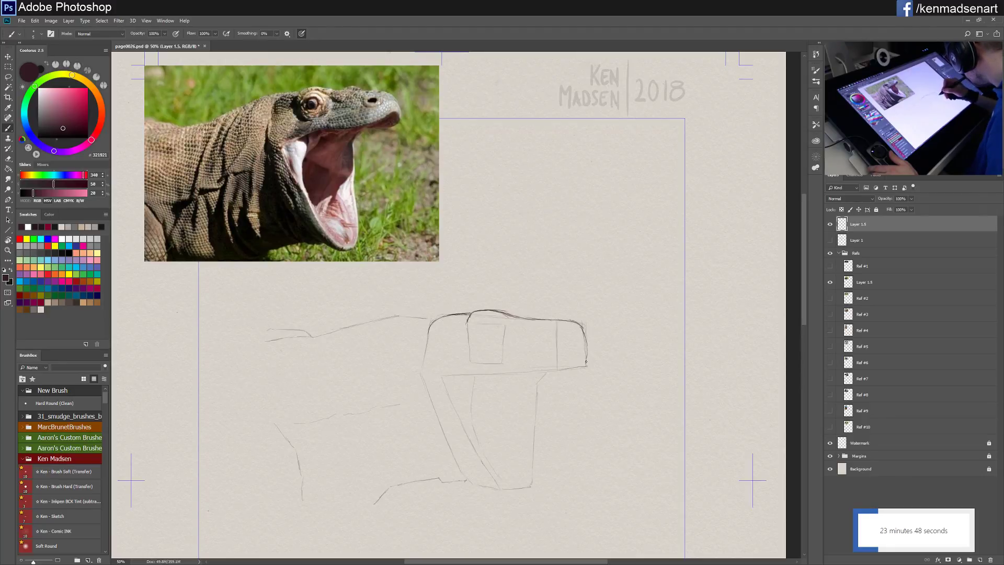
# Step: Draw the darker upper lip contour curving from the snout tip back to the mouth corner, plus the rear edge of the cheek
pyautogui.moveTo(585, 361); pyautogui.dragTo(588, 347)
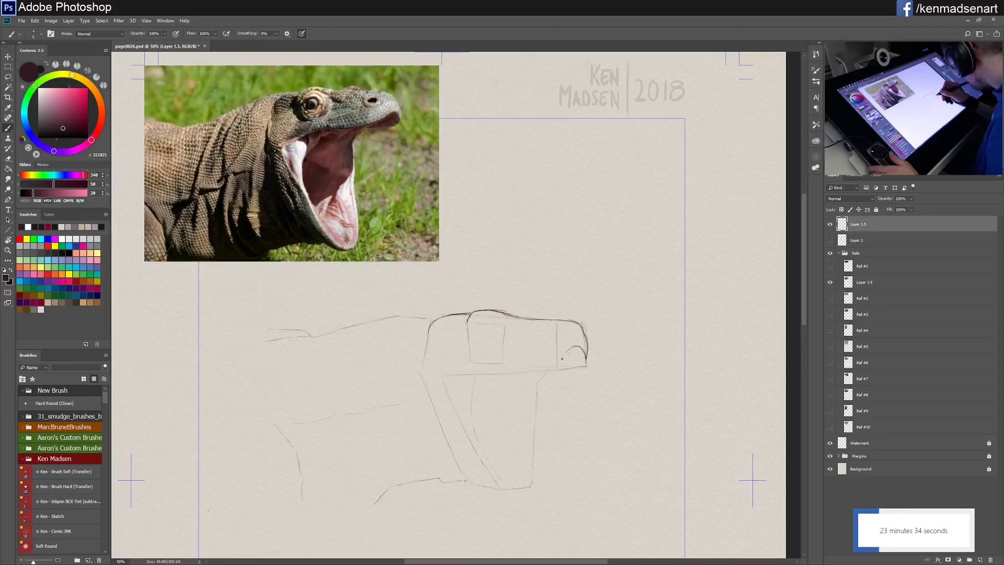
pyautogui.moveTo(562, 358); pyautogui.dragTo(576, 347)
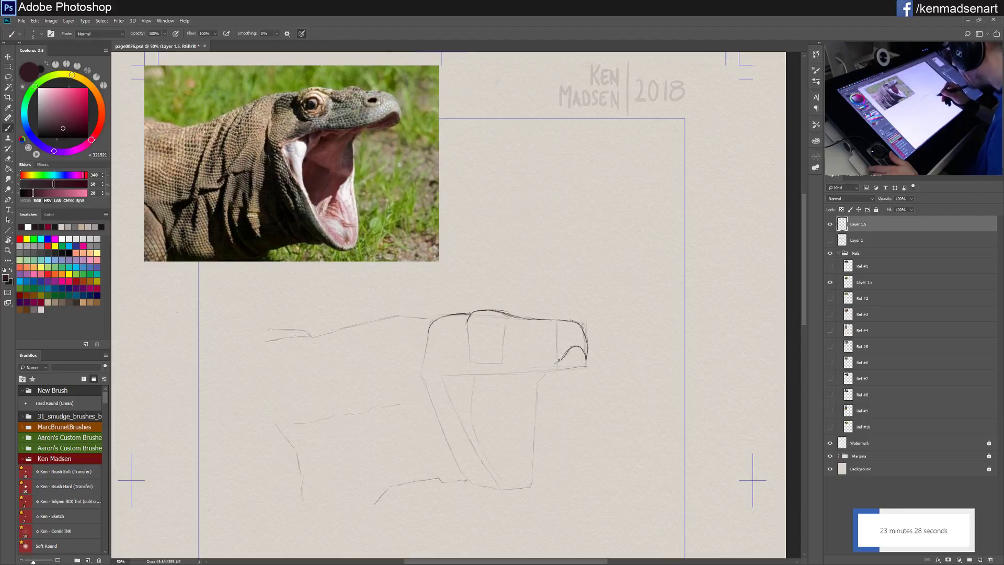
pyautogui.moveTo(507, 364)
pyautogui.mouseDown()
pyautogui.moveTo(556, 364)
pyautogui.moveTo(538, 367)
pyautogui.mouseUp()
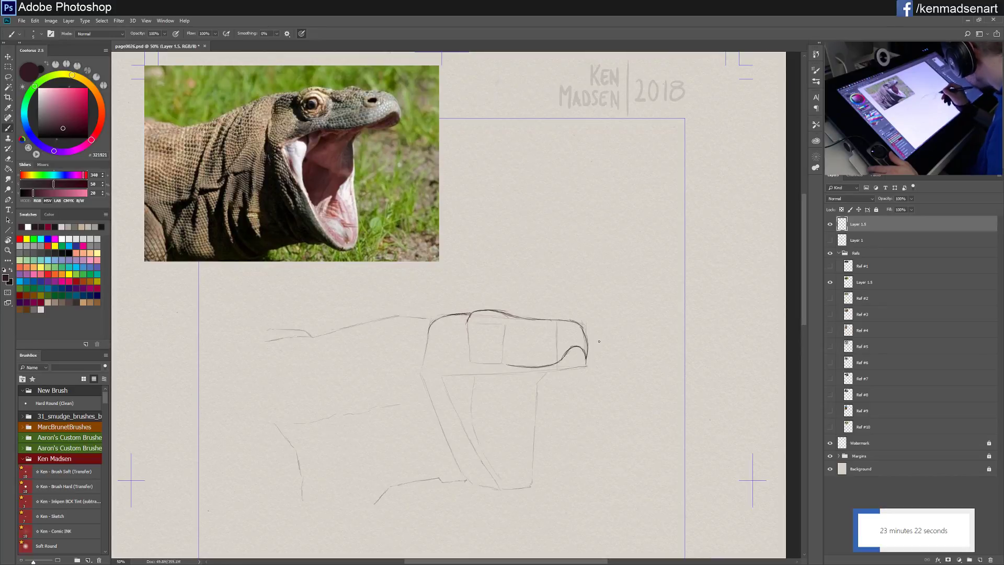
pyautogui.moveTo(584, 325); pyautogui.dragTo(587, 360)
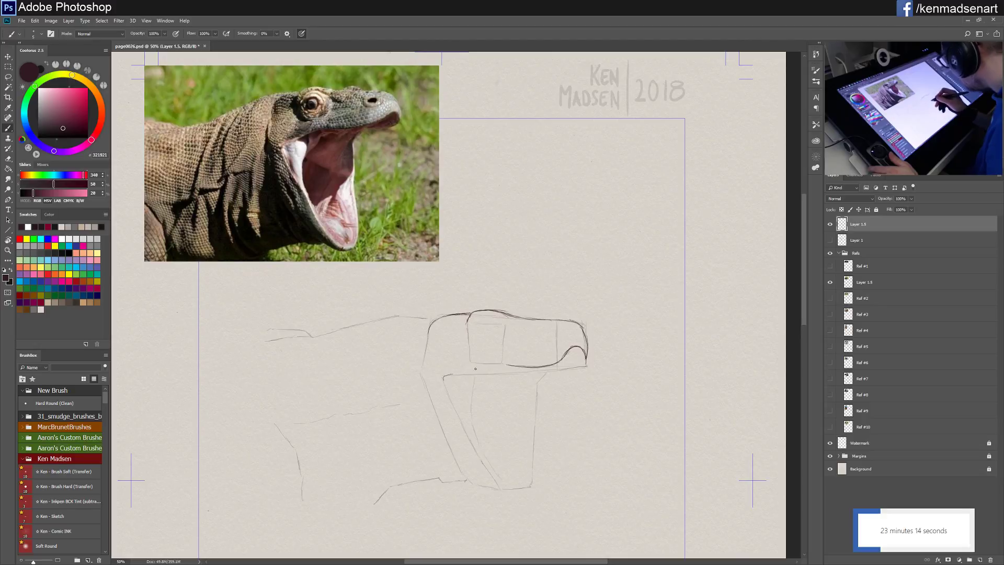
pyautogui.moveTo(447, 376)
pyautogui.mouseDown()
pyautogui.moveTo(510, 365)
pyautogui.moveTo(442, 377)
pyautogui.mouseUp()
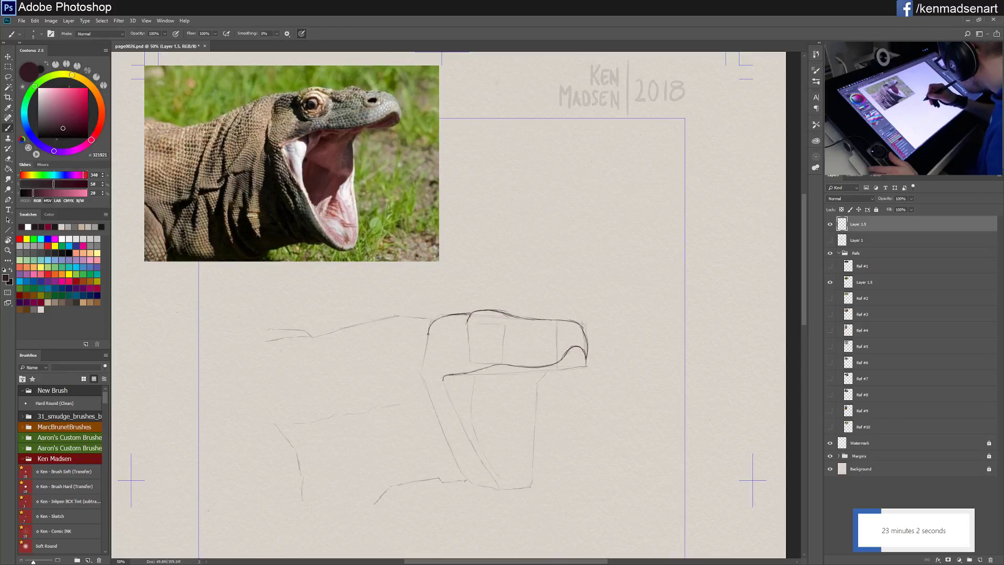
pyautogui.moveTo(428, 333); pyautogui.dragTo(426, 348)
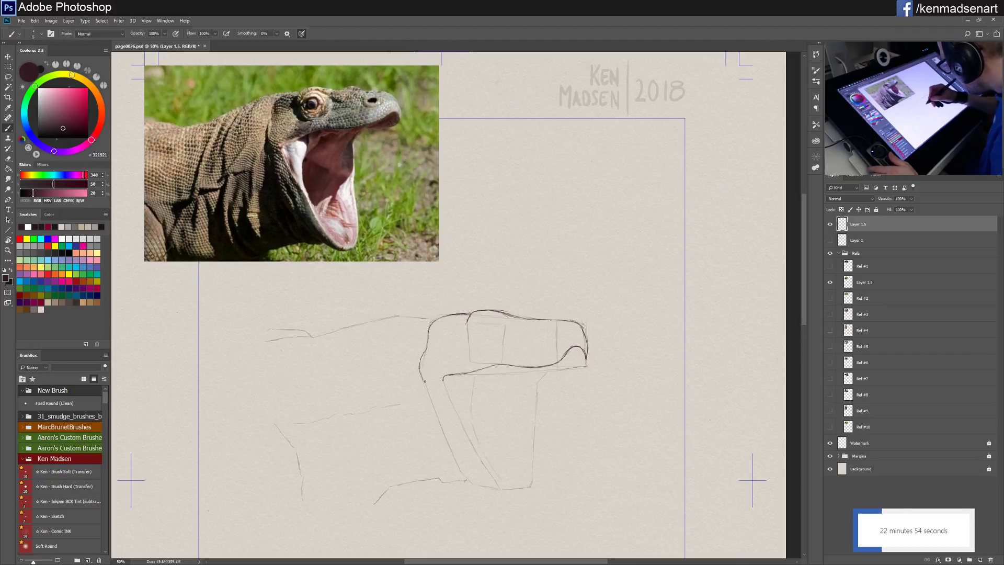
pyautogui.moveTo(430, 398)
pyautogui.mouseDown()
pyautogui.moveTo(434, 406)
pyautogui.moveTo(424, 377)
pyautogui.mouseUp()
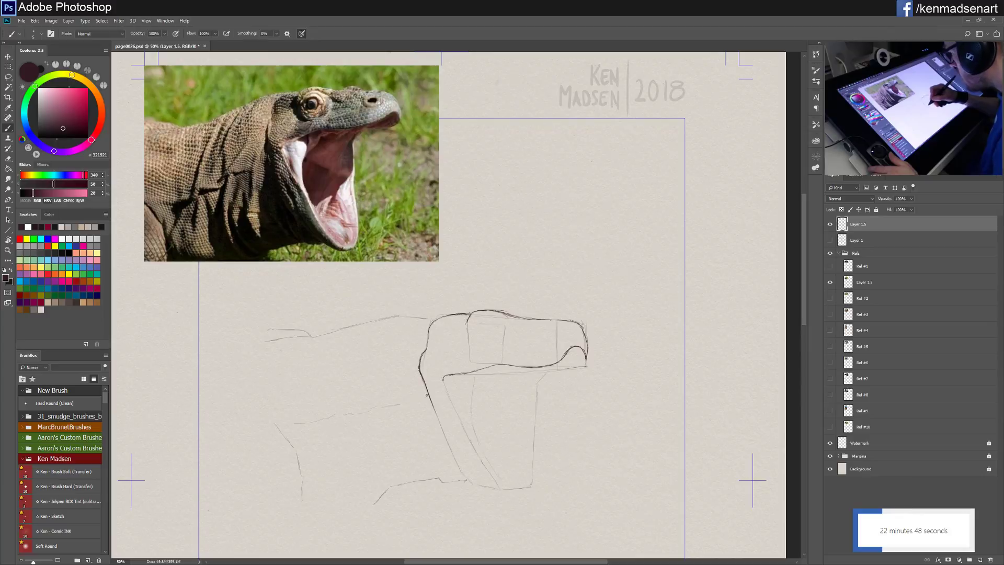
pyautogui.moveTo(398, 485); pyautogui.dragTo(461, 482)
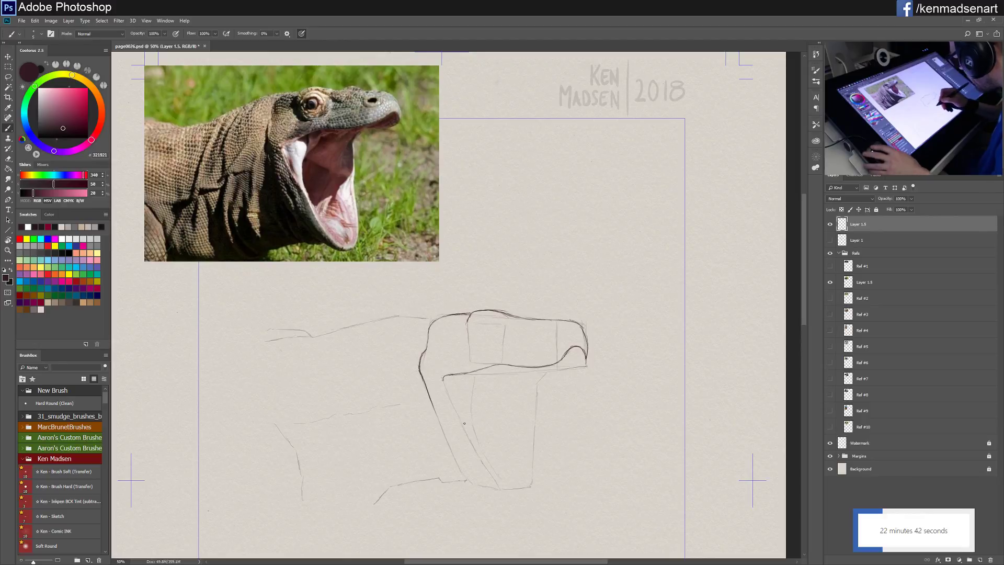
pyautogui.hotkey('ctrl', 'z')
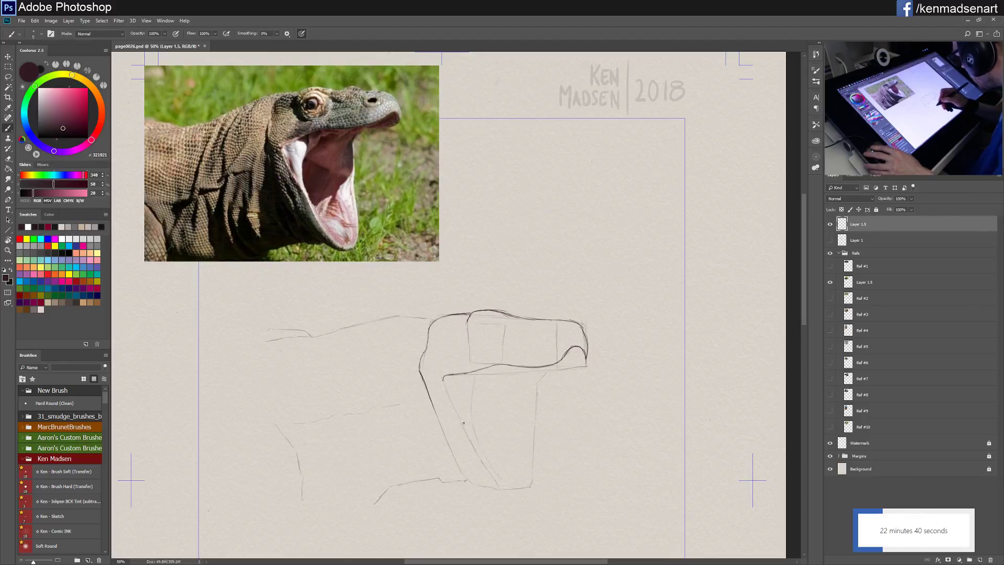
pyautogui.hotkey('ctrl', 'z')
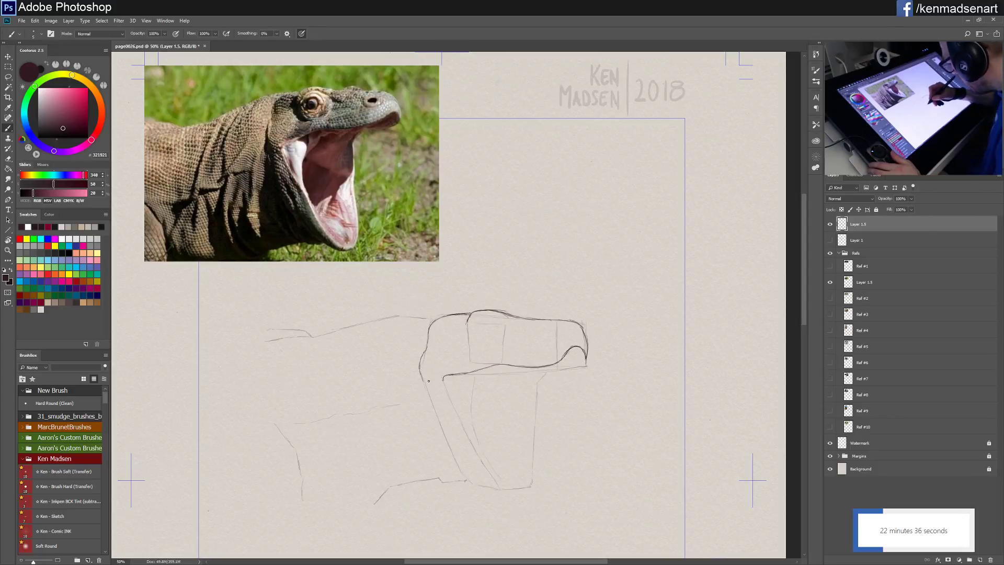
# Step: Darken the rear edge of the lower jaw down from the cheek and the far mouth edge from the upper lip to the jaw tip
pyautogui.moveTo(429, 390); pyautogui.dragTo(419, 367)
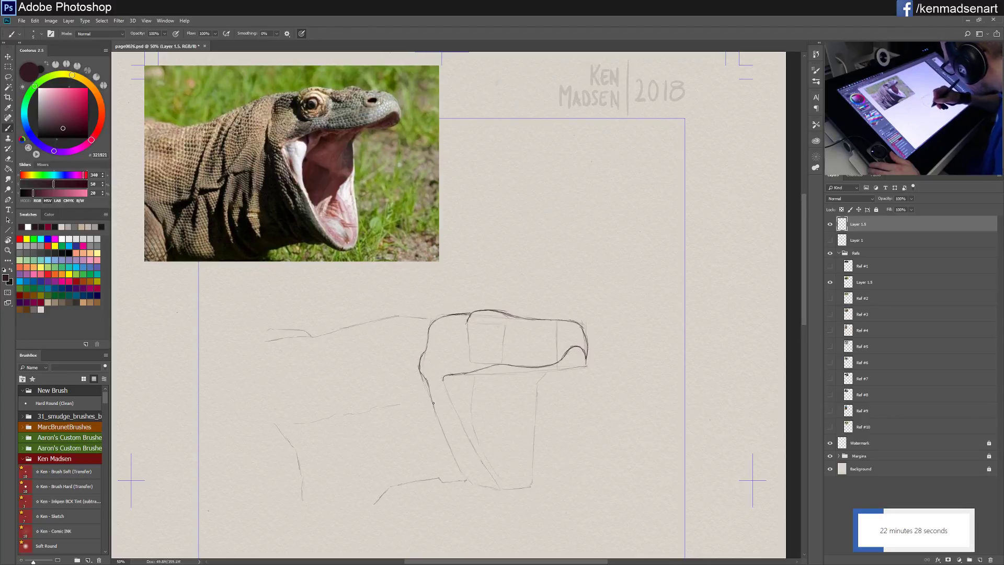
pyautogui.moveTo(433, 402); pyautogui.dragTo(442, 429)
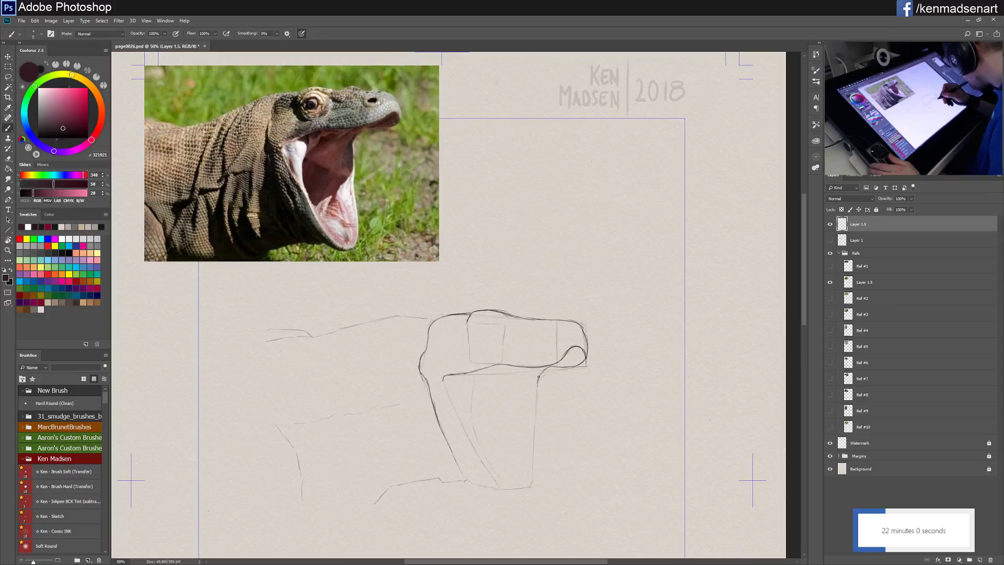
pyautogui.moveTo(538, 378); pyautogui.dragTo(533, 424)
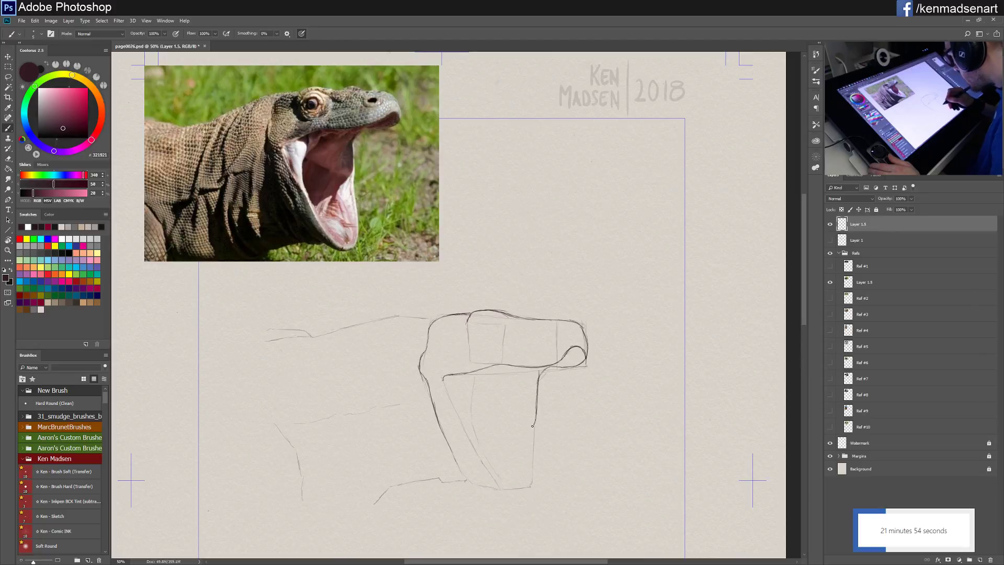
pyautogui.moveTo(533, 426); pyautogui.dragTo(531, 471)
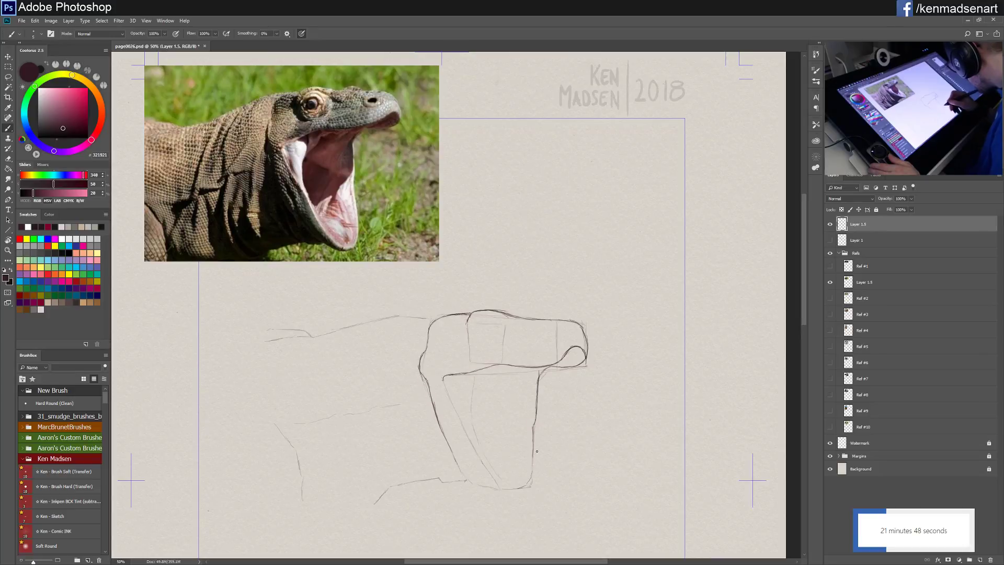
pyautogui.moveTo(530, 476); pyautogui.dragTo(533, 460)
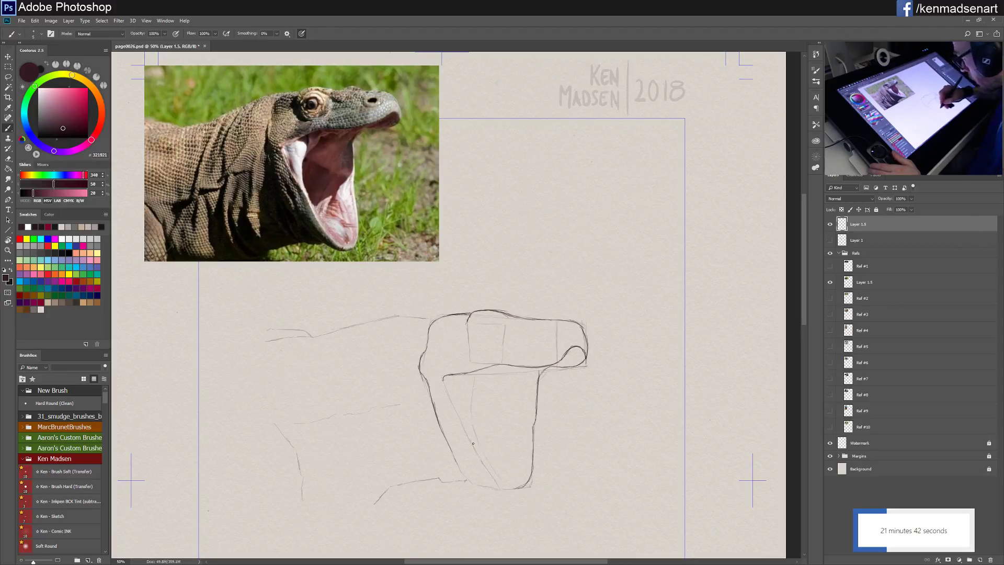
# Step: Draw the near lower lip line from the mouth corner down to the rounded jaw tip
pyautogui.moveTo(471, 442); pyautogui.dragTo(510, 487)
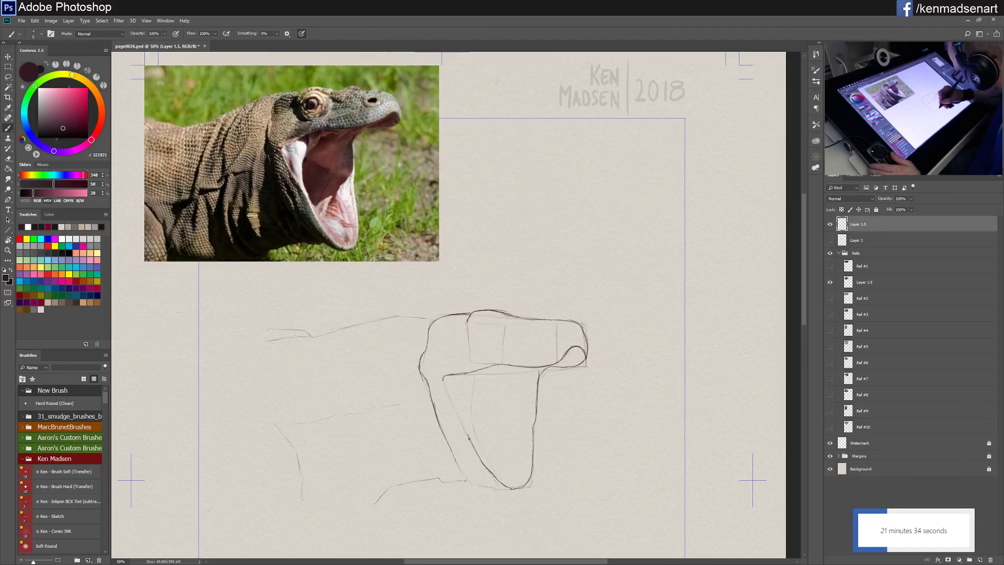
pyautogui.moveTo(469, 438); pyautogui.dragTo(491, 473)
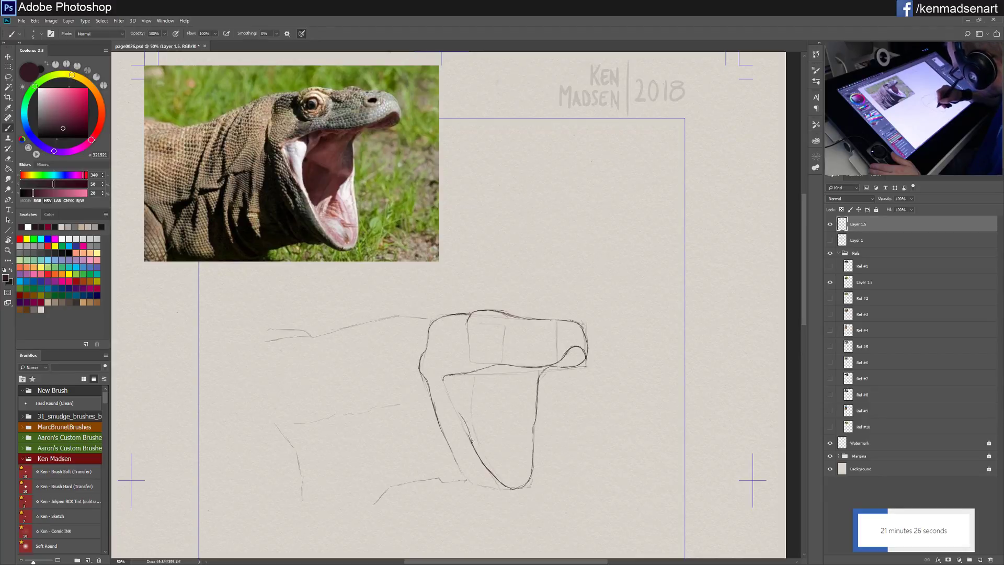
pyautogui.moveTo(472, 440)
pyautogui.mouseDown()
pyautogui.moveTo(476, 452)
pyautogui.moveTo(464, 423)
pyautogui.mouseUp()
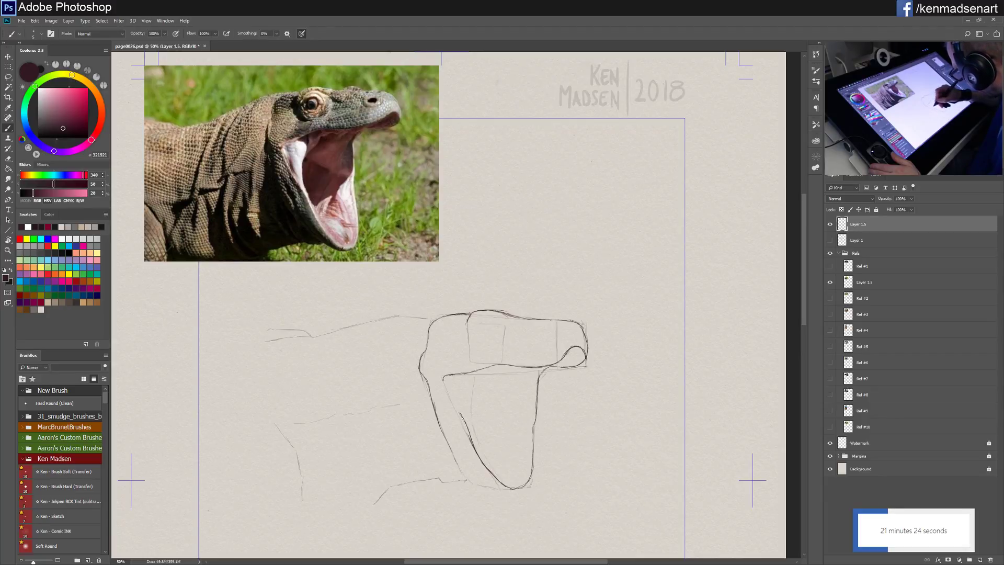
pyautogui.moveTo(444, 376); pyautogui.dragTo(470, 432)
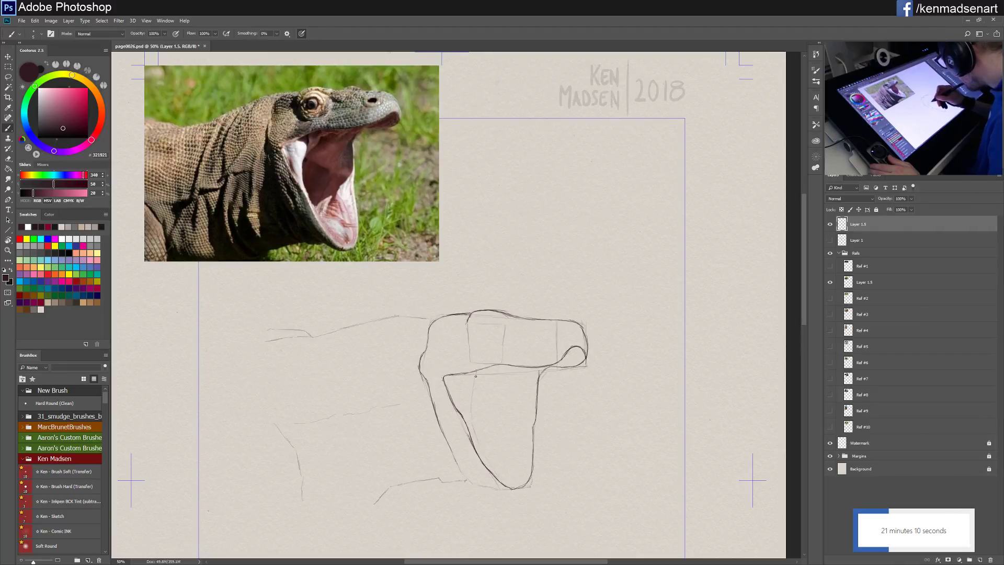
# Step: Draw the inner cheek fold from the upper lip down into the mouth, running close along the near lower lip
pyautogui.moveTo(476, 371); pyautogui.dragTo(469, 405)
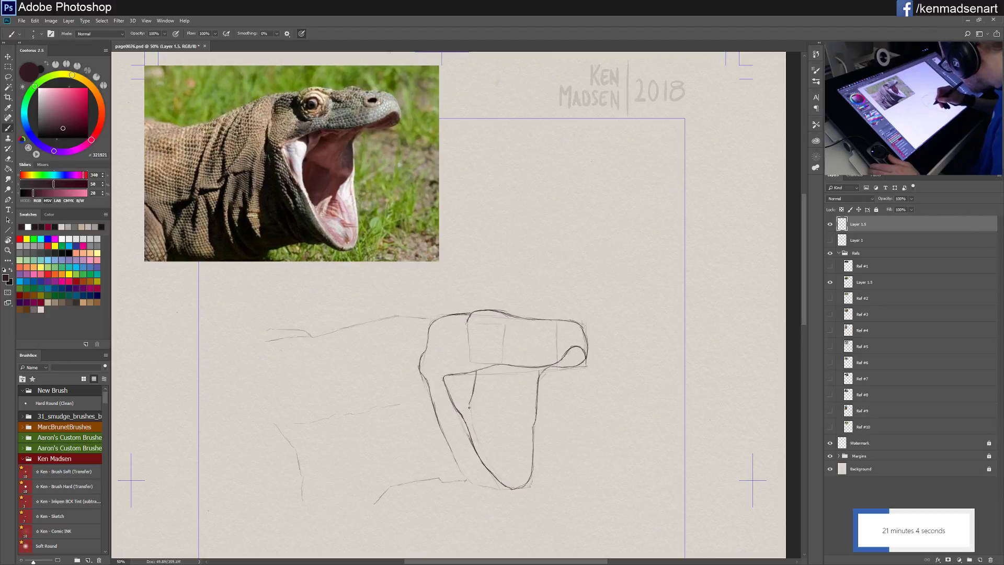
pyautogui.moveTo(469, 407); pyautogui.dragTo(471, 418)
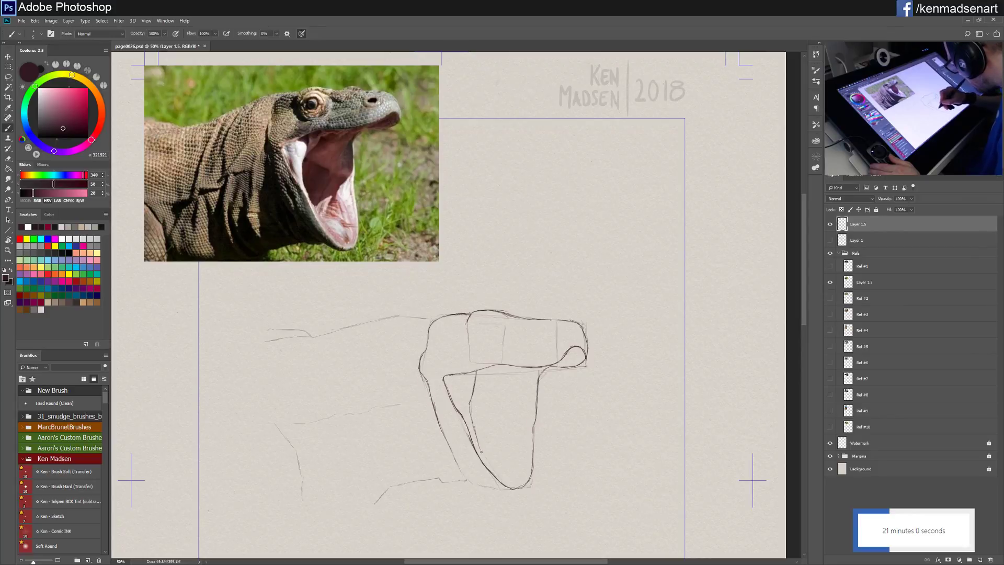
pyautogui.moveTo(477, 439); pyautogui.dragTo(469, 407)
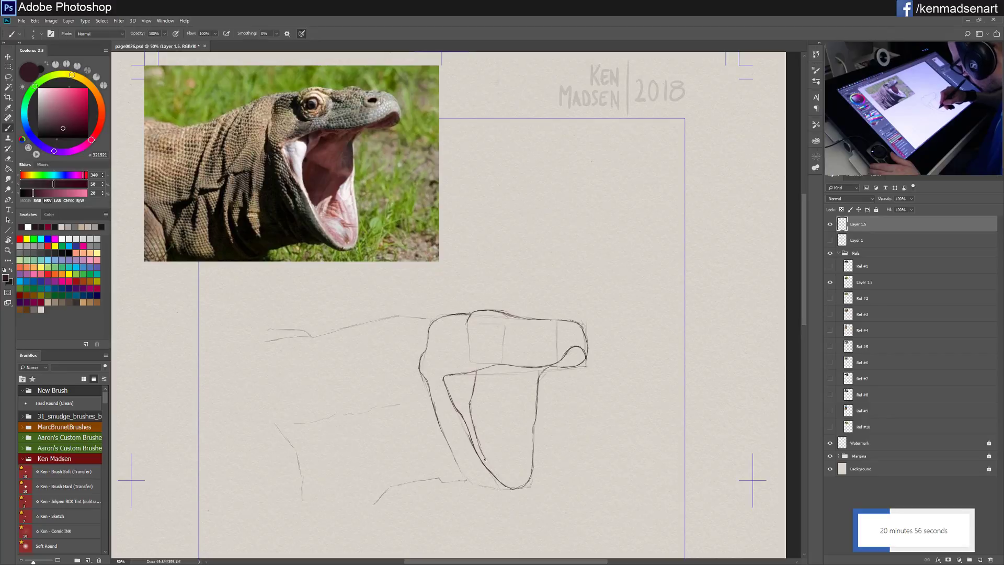
# Step: Add a second inner rim line around the jaw tip and up the far edge of the mouth
pyautogui.moveTo(485, 459); pyautogui.dragTo(486, 461)
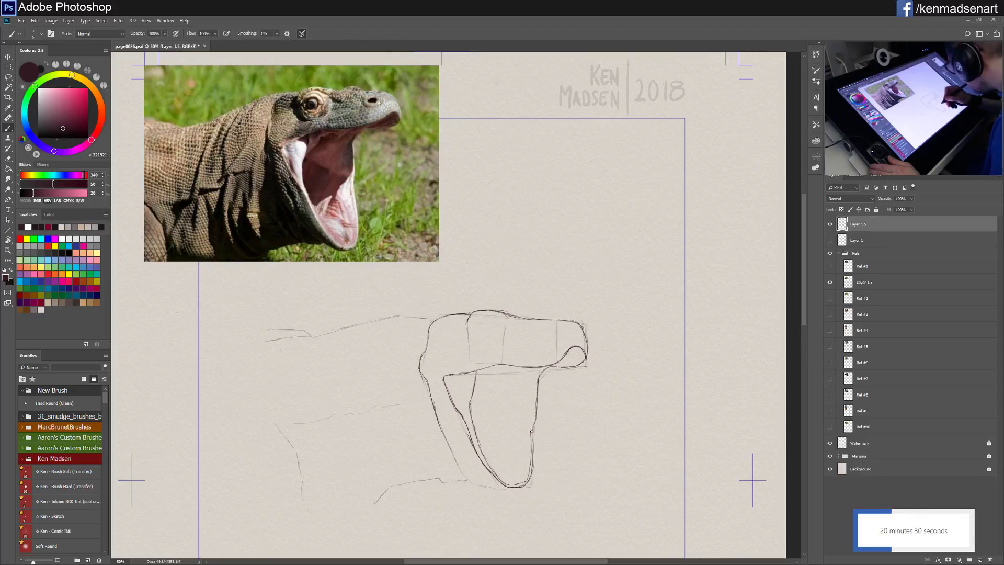
pyautogui.moveTo(530, 425); pyautogui.dragTo(531, 421)
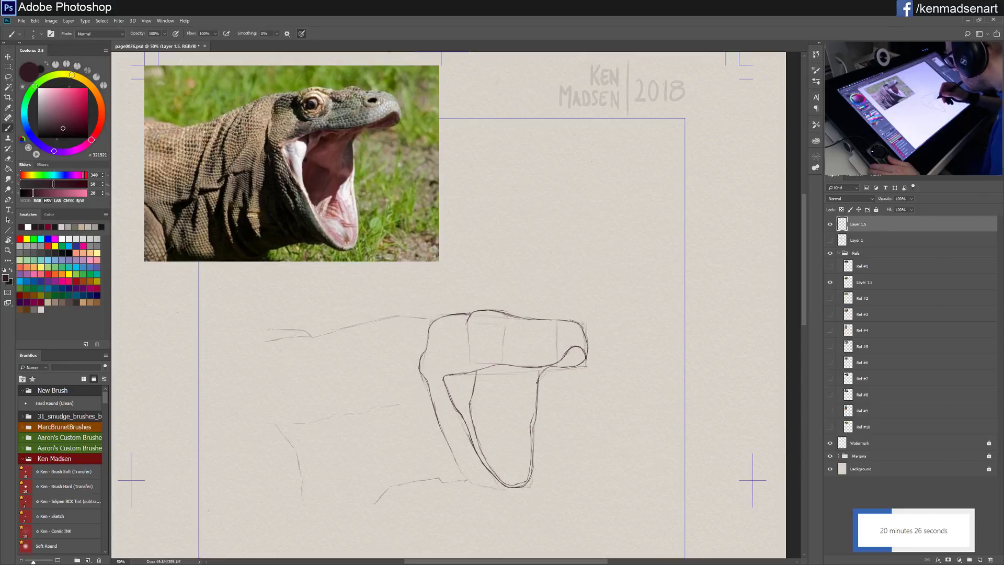
pyautogui.moveTo(536, 399); pyautogui.dragTo(535, 392)
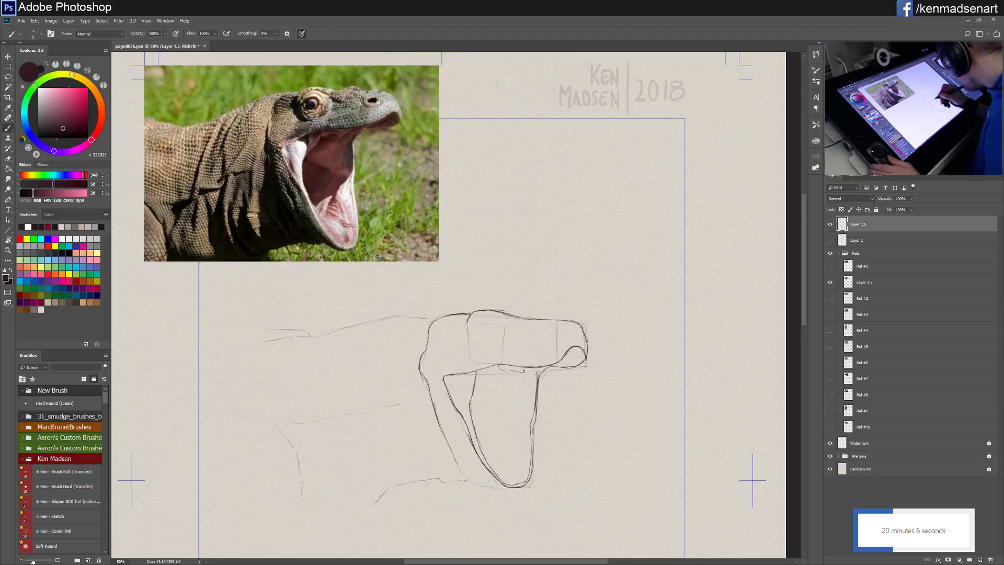
# Step: Draw an uneven gum line under the upper lip and rework the upper part of the inner cheek fold as a jagged edge
pyautogui.moveTo(523, 371); pyautogui.dragTo(503, 369)
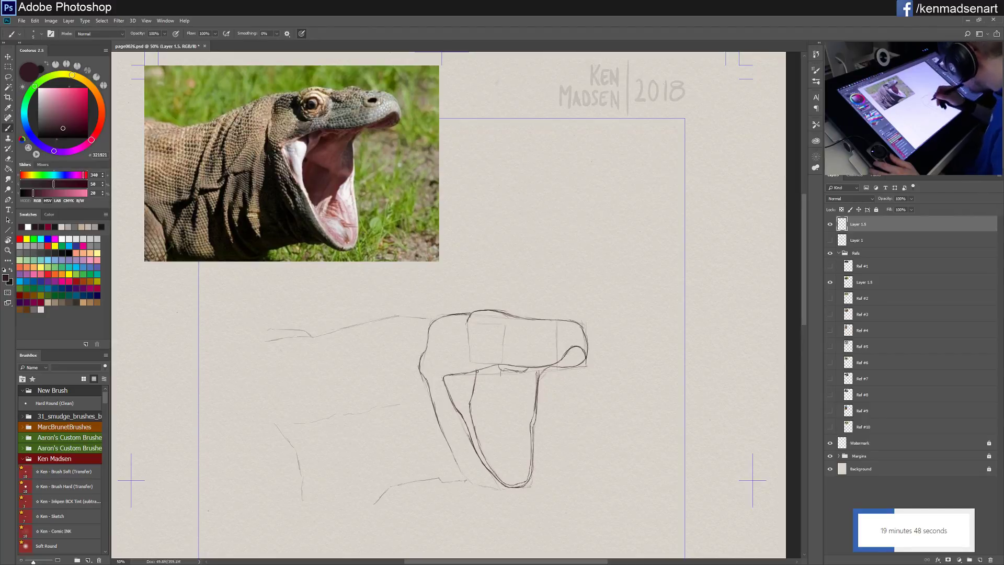
pyautogui.hotkey('ctrl', 'z')
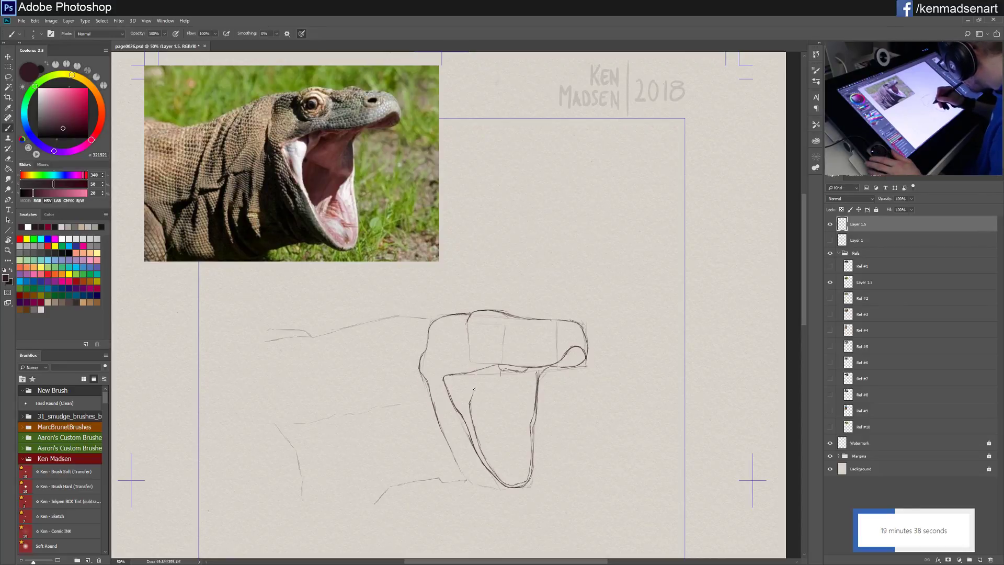
pyautogui.moveTo(476, 371); pyautogui.dragTo(476, 387)
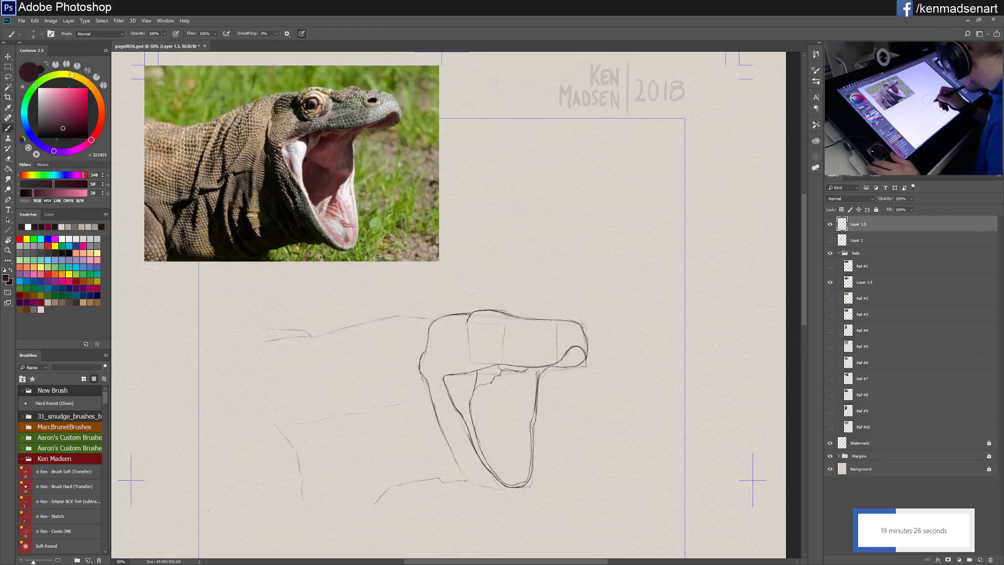
pyautogui.moveTo(490, 383); pyautogui.dragTo(496, 375)
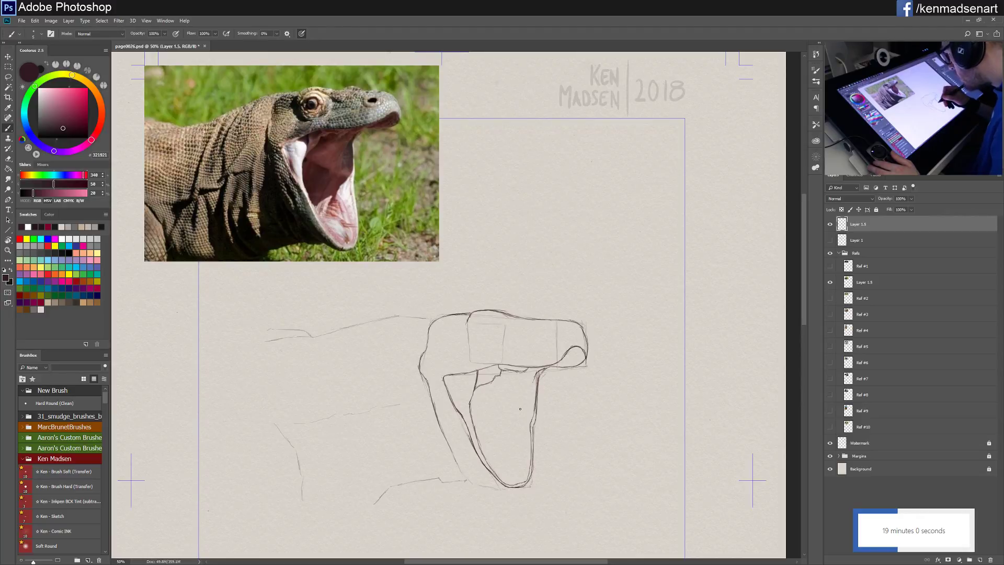
# Step: Sketch the throat opening inside the mouth and the tongue and mouth-floor shapes within the lower jaw
pyautogui.moveTo(520, 408); pyautogui.dragTo(526, 395)
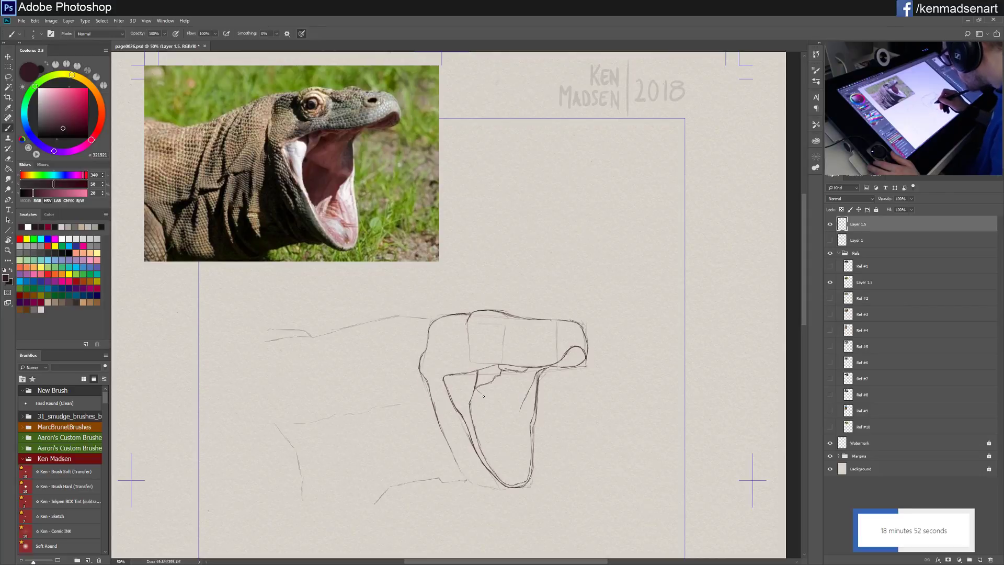
pyautogui.moveTo(477, 388); pyautogui.dragTo(518, 407)
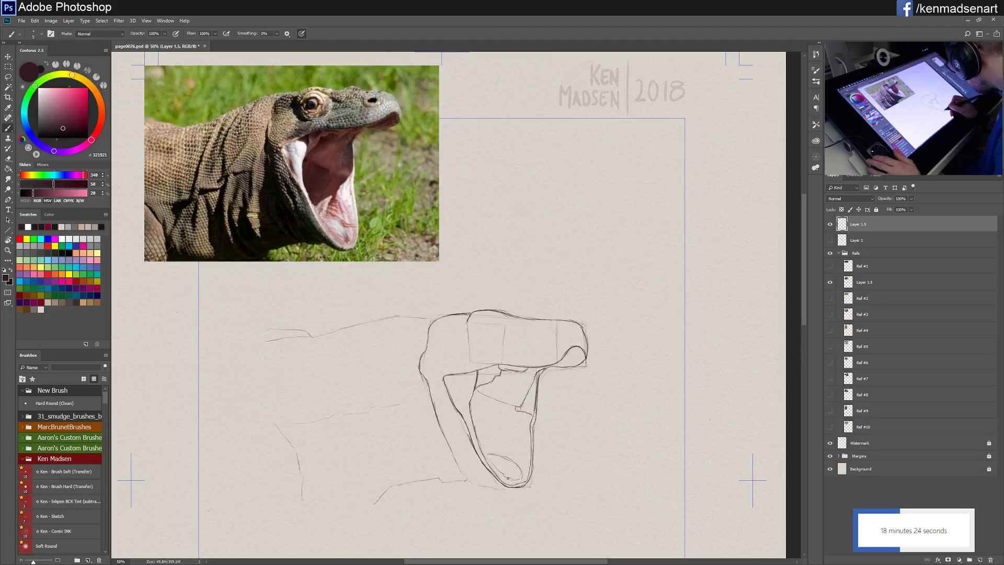
pyautogui.moveTo(507, 477); pyautogui.dragTo(492, 464)
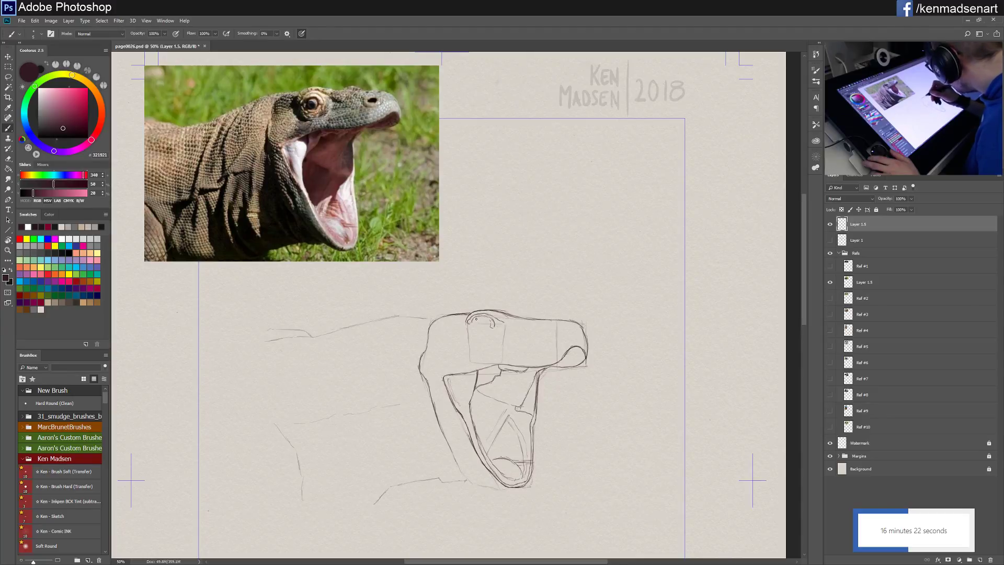
# Step: Draw the eye under the brow bump with curved lid folds, a round eyeball and a filled dark pupil
pyautogui.moveTo(476, 319); pyautogui.dragTo(472, 321)
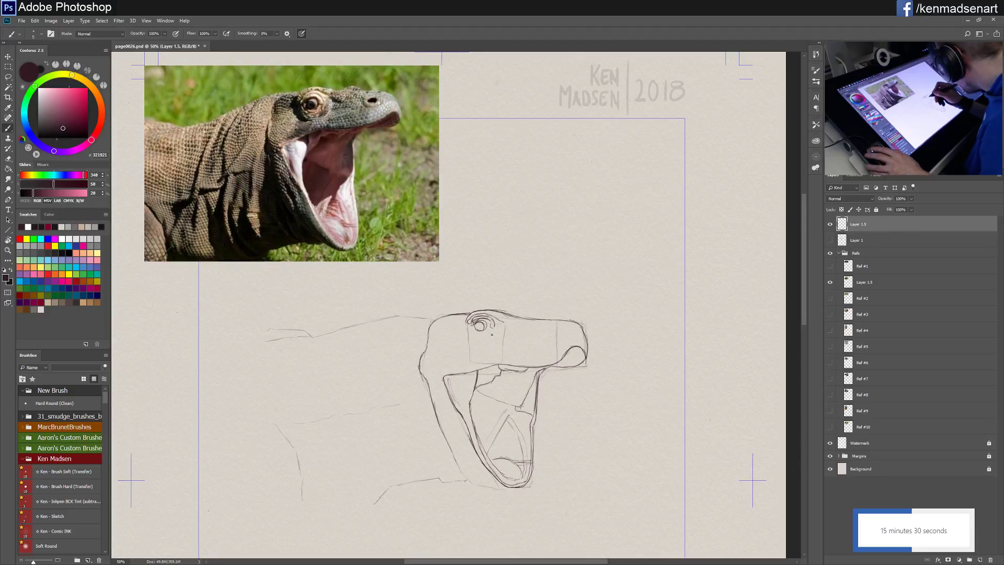
pyautogui.moveTo(492, 334); pyautogui.dragTo(494, 328)
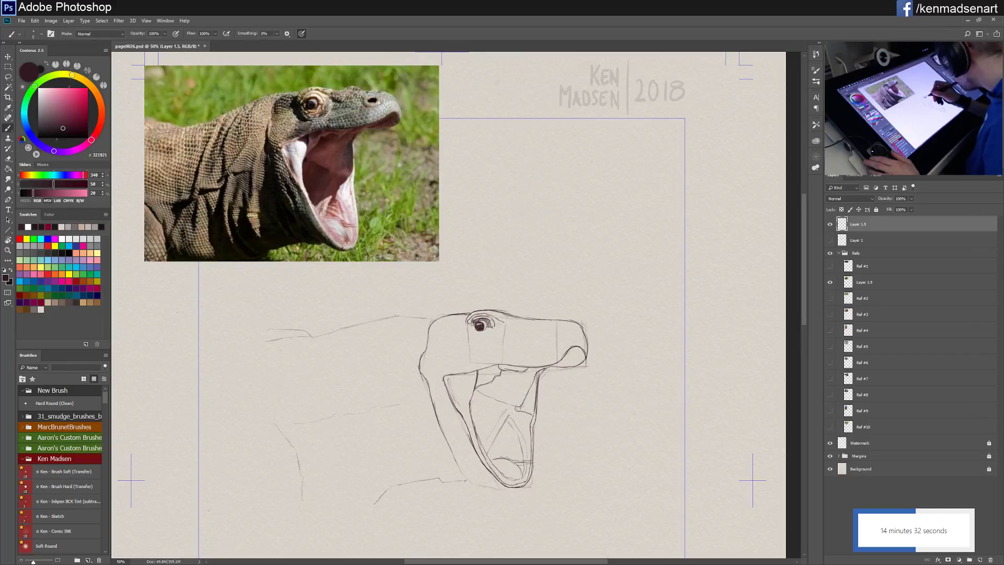
pyautogui.moveTo(490, 320); pyautogui.dragTo(494, 324)
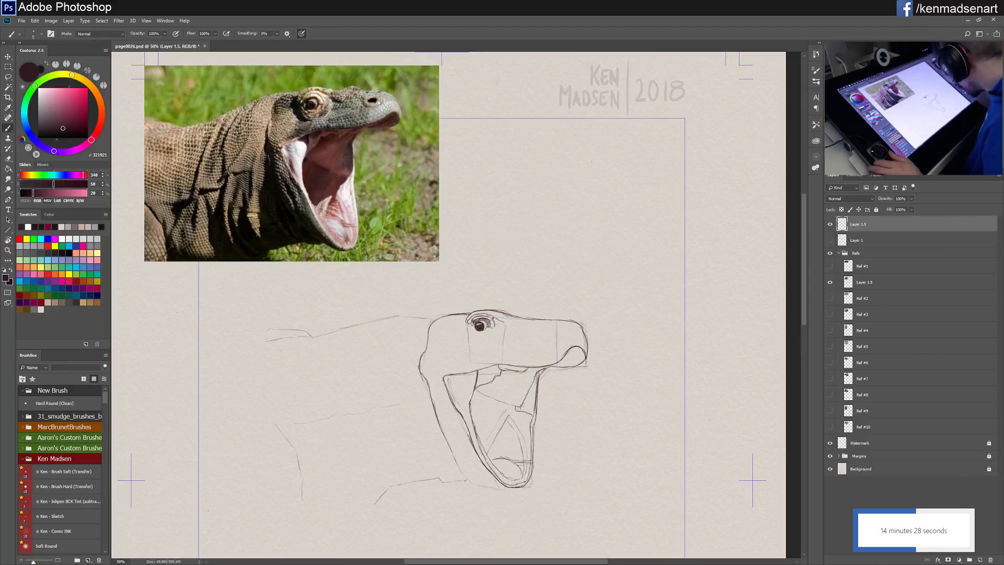
# Step: Refine the eye with curved lid folds, a darker brow crease and a rounded socket ring around the eyeball
pyautogui.moveTo(492, 317); pyautogui.dragTo(492, 325)
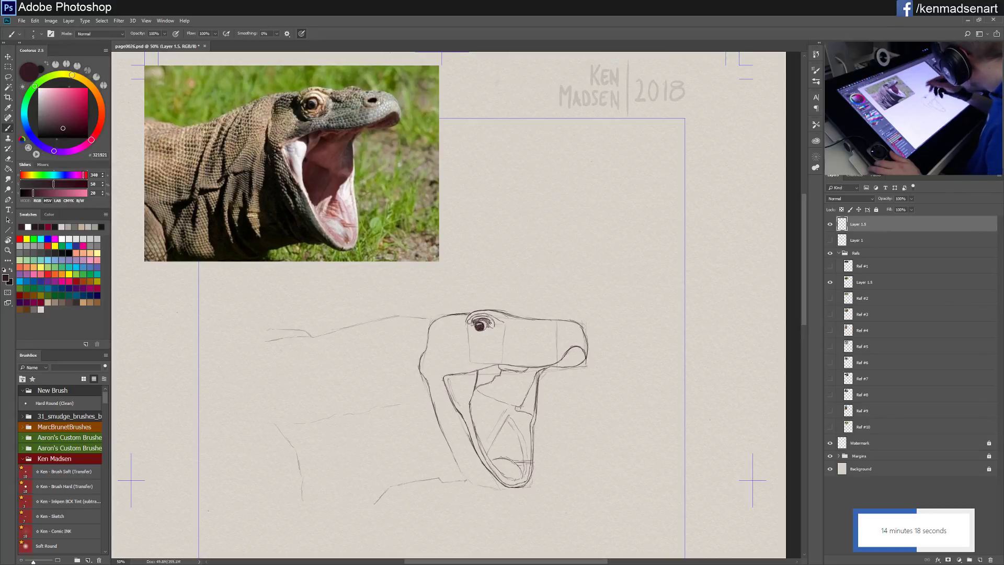
pyautogui.moveTo(490, 322); pyautogui.dragTo(492, 324)
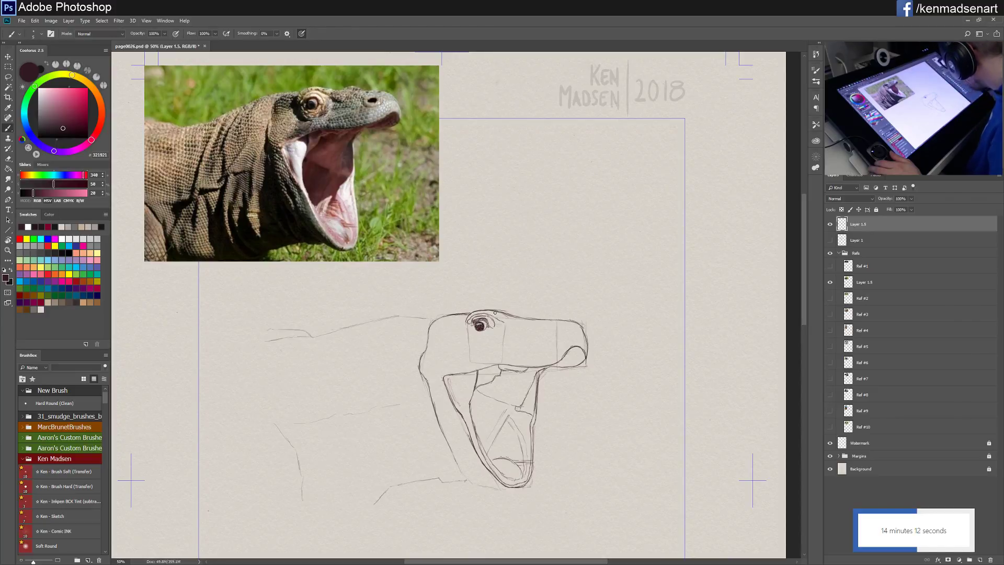
pyautogui.moveTo(493, 324); pyautogui.dragTo(485, 321)
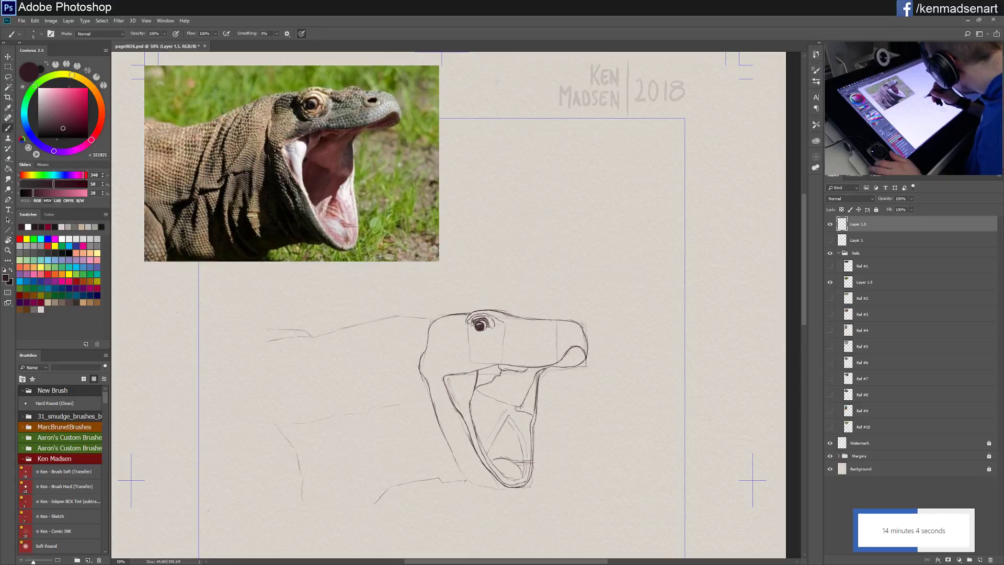
pyautogui.moveTo(487, 320); pyautogui.dragTo(488, 317)
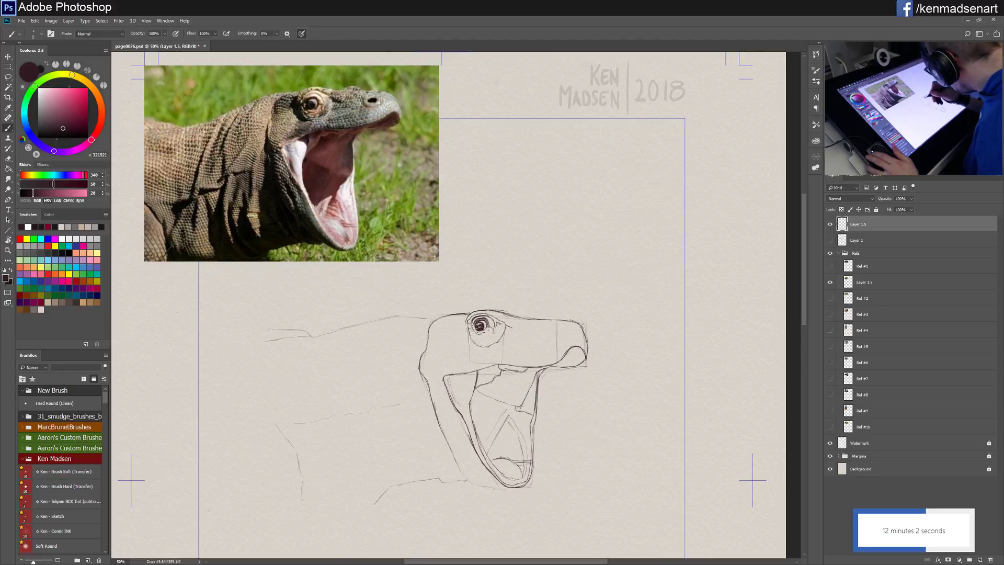
pyautogui.moveTo(479, 327); pyautogui.dragTo(480, 325)
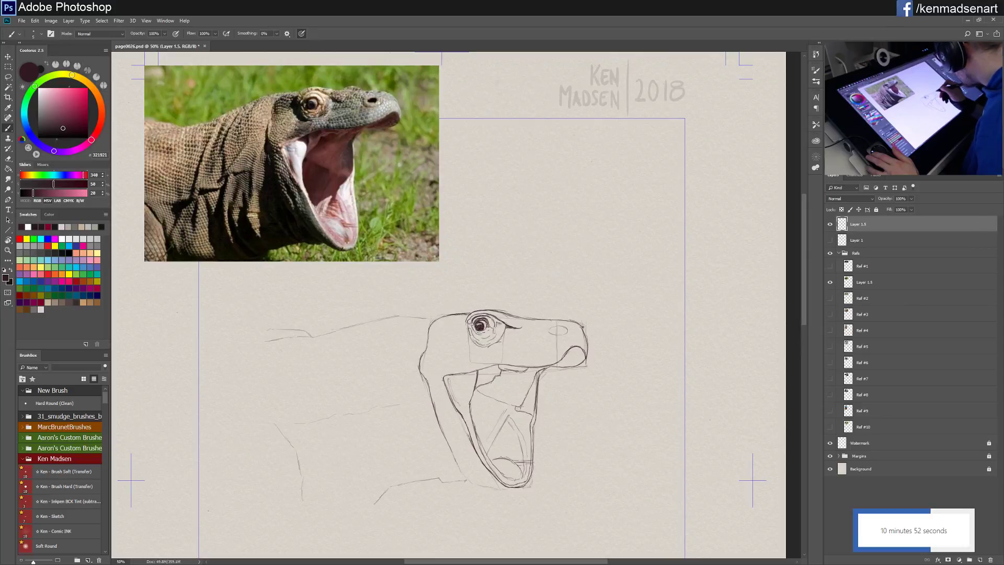
# Step: Lasso the light nostril oval near the snout tip and shift it slightly down and back toward the eye
pyautogui.click(9, 77)
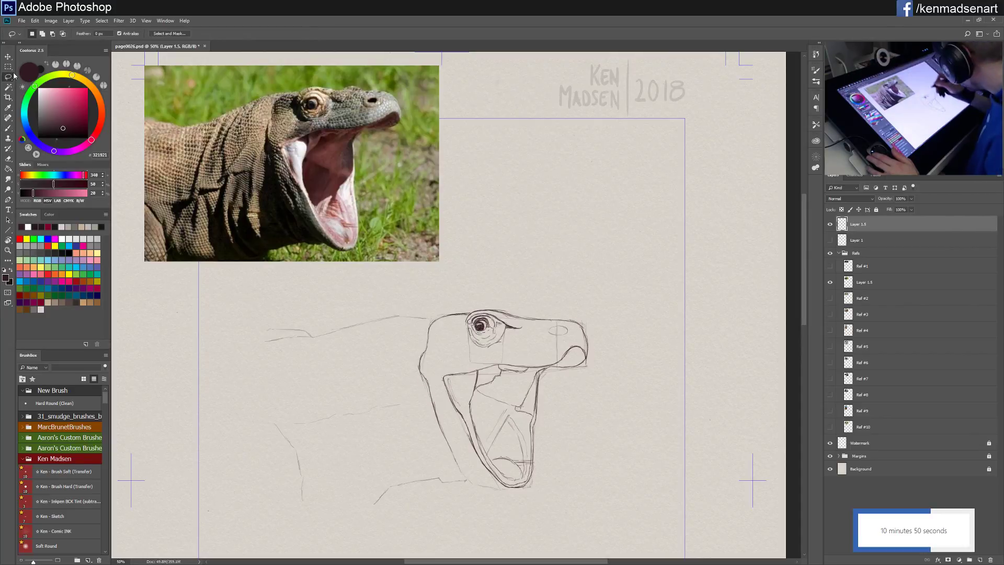
pyautogui.moveTo(571, 327)
pyautogui.mouseDown()
pyautogui.moveTo(558, 322)
pyautogui.moveTo(549, 338)
pyautogui.moveTo(572, 327)
pyautogui.mouseUp()
pyautogui.click(9, 56)
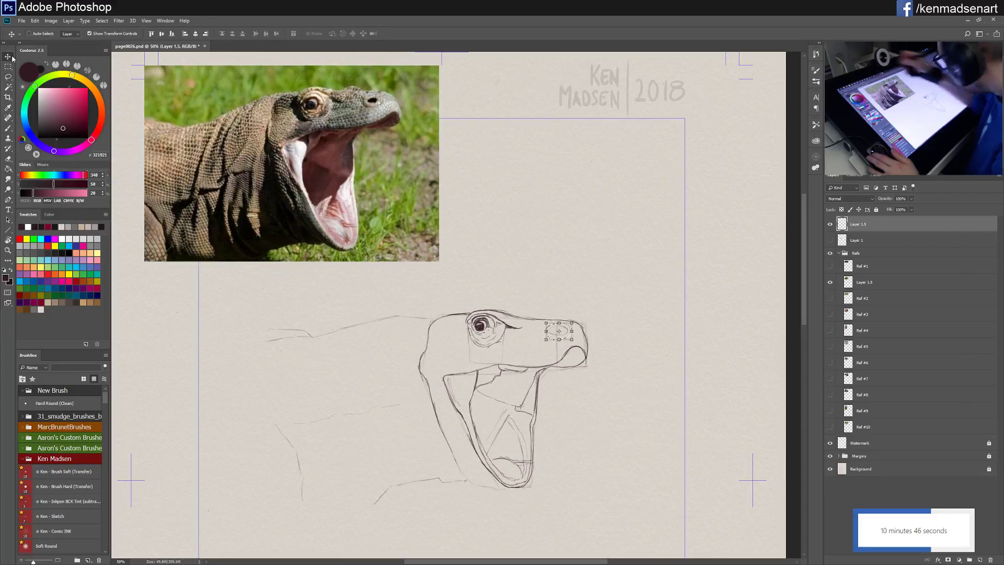
pyautogui.moveTo(566, 335); pyautogui.dragTo(561, 341)
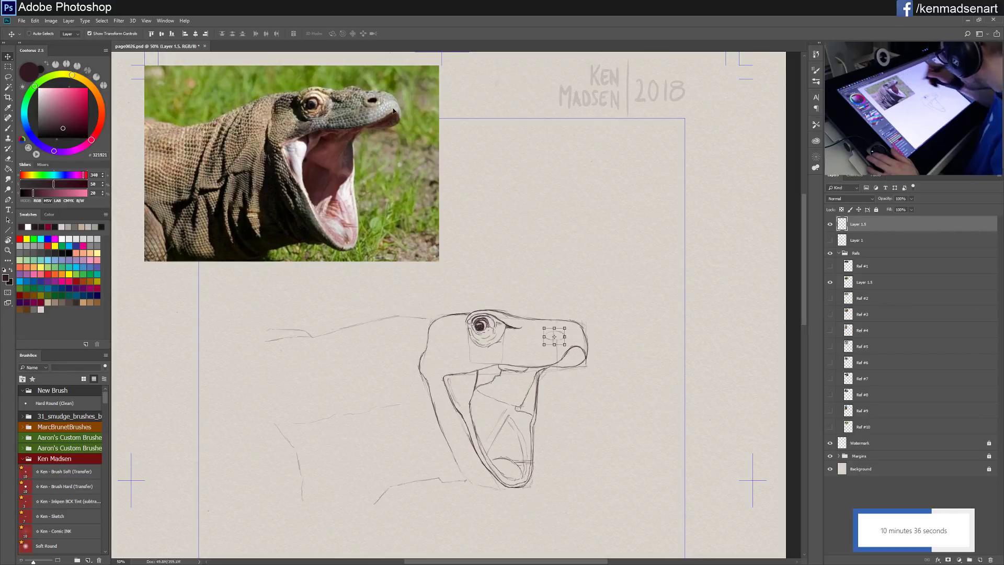
pyautogui.hotkey('ctrl', 'd')
pyautogui.press('b')
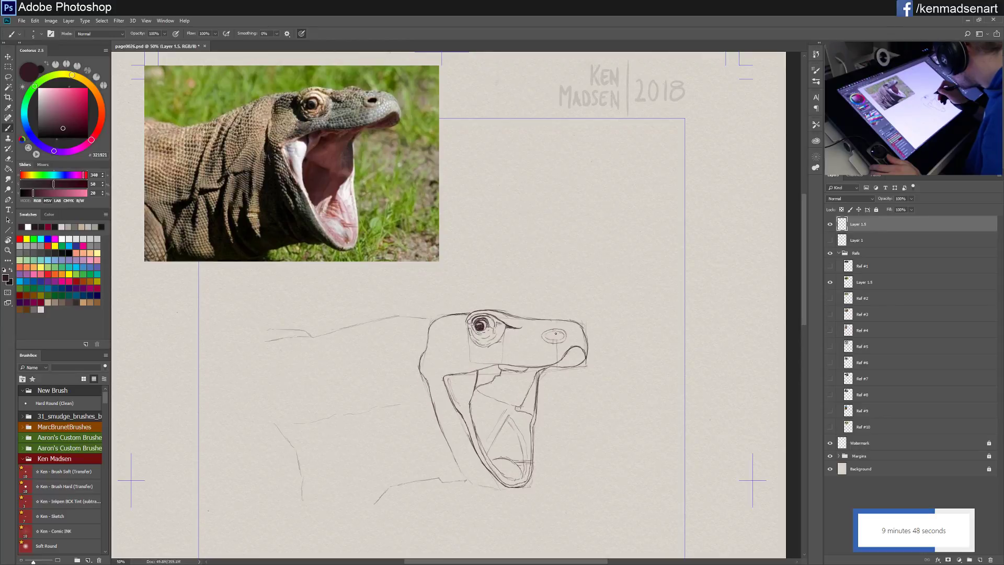
# Step: Scale the nostril oval to 77.22% width and 90.24% height, recentre it on the snout and darken its opening
pyautogui.press('l')
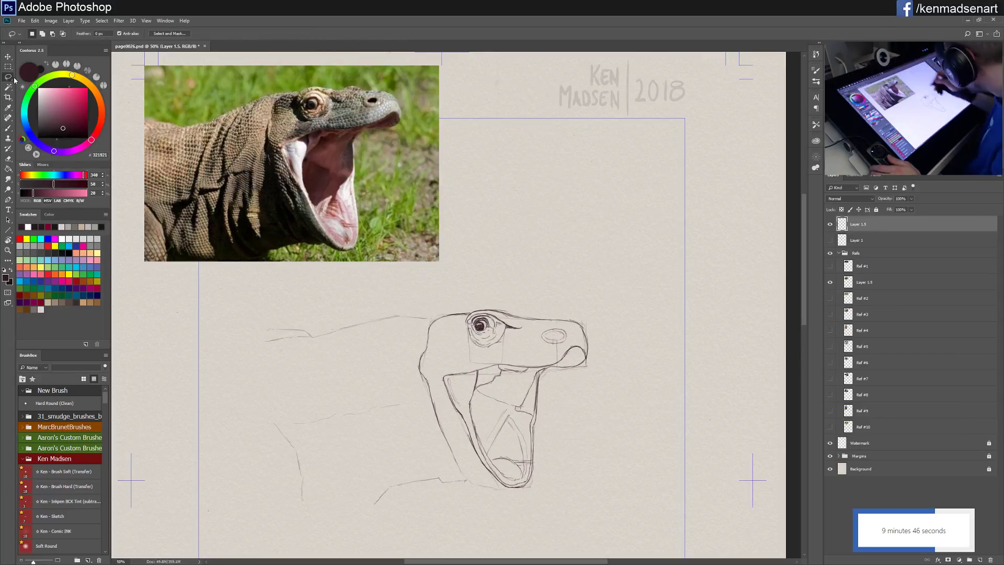
pyautogui.moveTo(552, 348)
pyautogui.mouseDown()
pyautogui.moveTo(563, 347)
pyautogui.moveTo(537, 337)
pyautogui.moveTo(553, 350)
pyautogui.mouseUp()
pyautogui.click(9, 58)
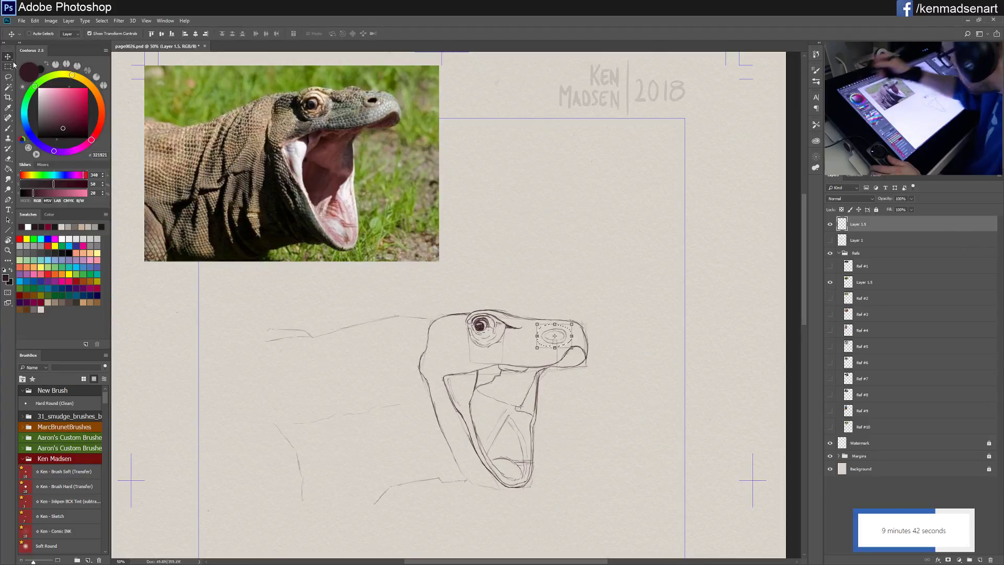
pyautogui.hotkey('ctrl', 't')
pyautogui.moveTo(555, 348); pyautogui.dragTo(555, 352)
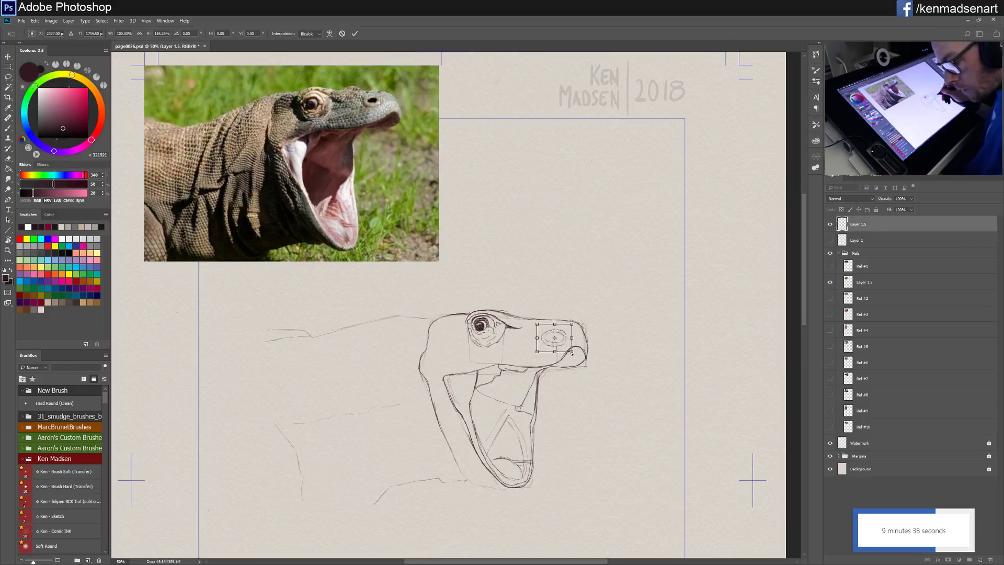
pyautogui.moveTo(566, 348); pyautogui.dragTo(563, 346)
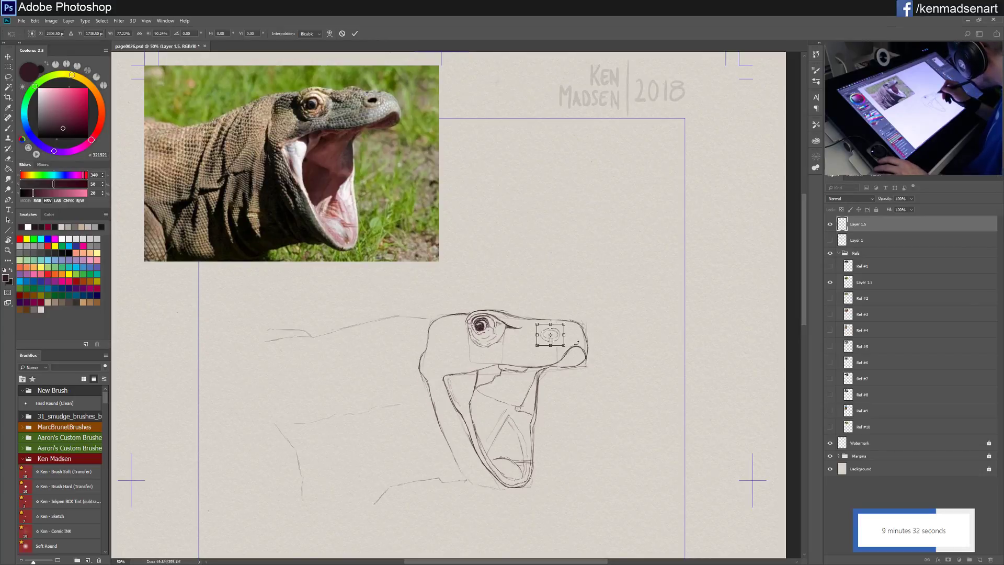
pyautogui.click(9, 65)
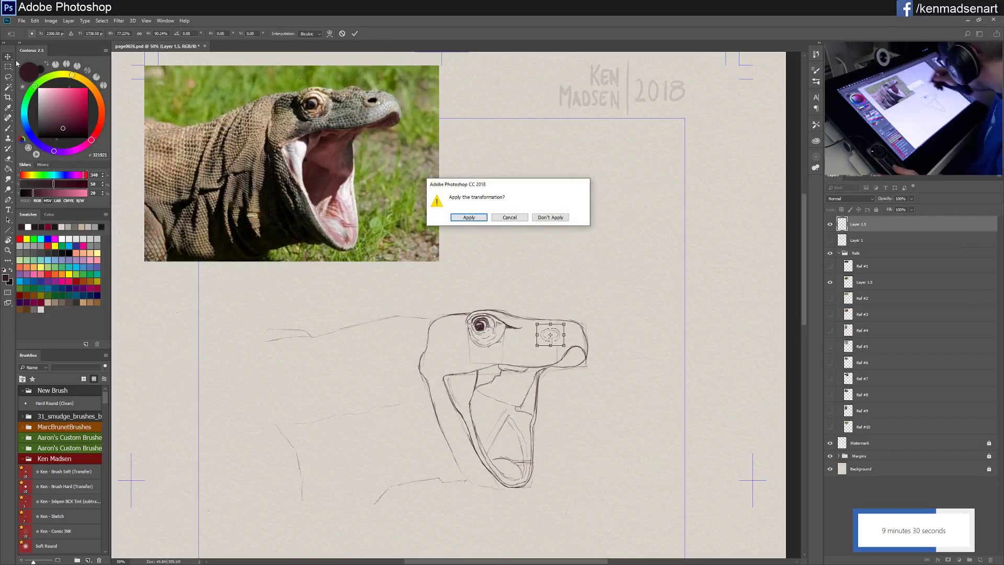
pyautogui.click(473, 218)
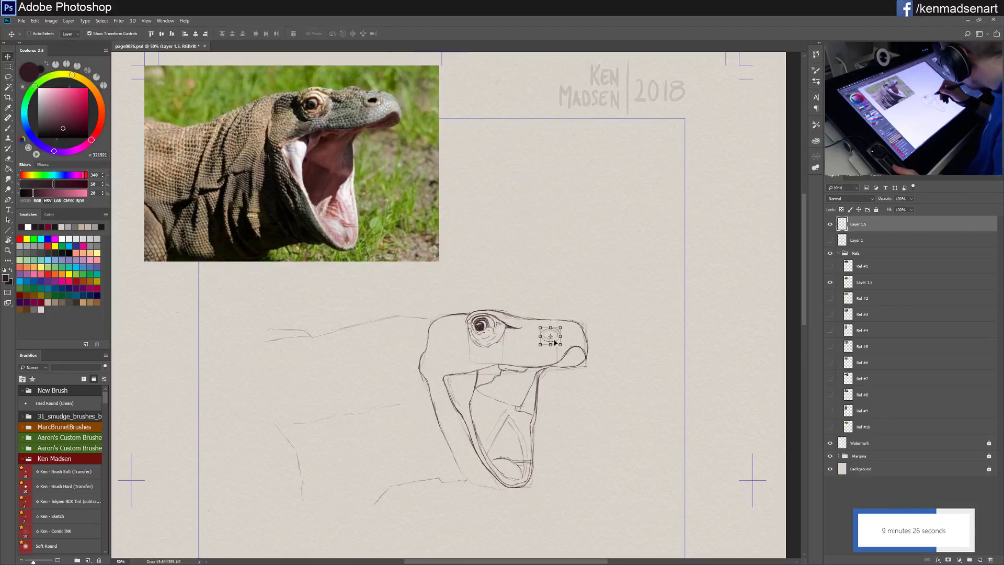
pyautogui.moveTo(555, 342); pyautogui.dragTo(559, 347)
pyautogui.press('b')
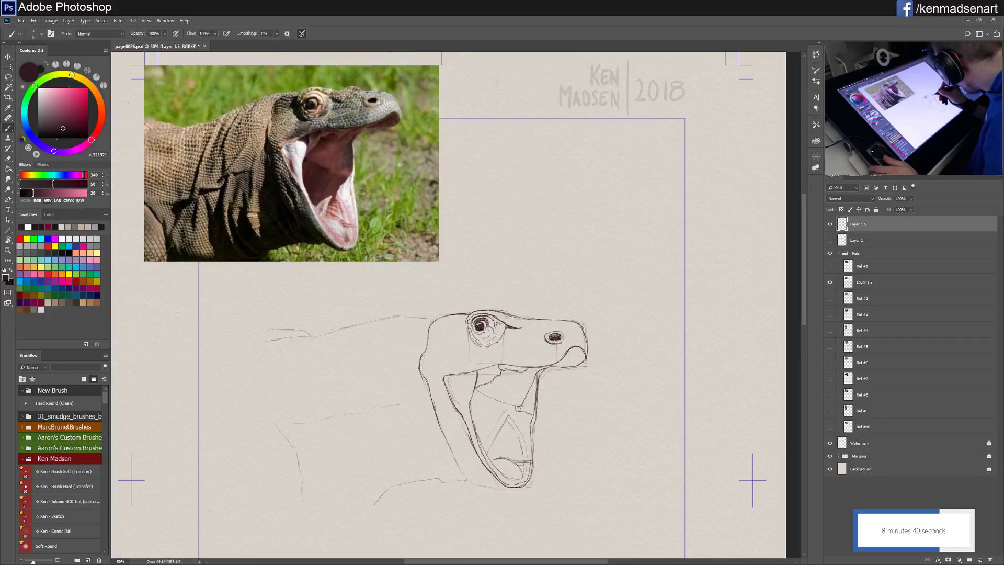
pyautogui.click(564, 331)
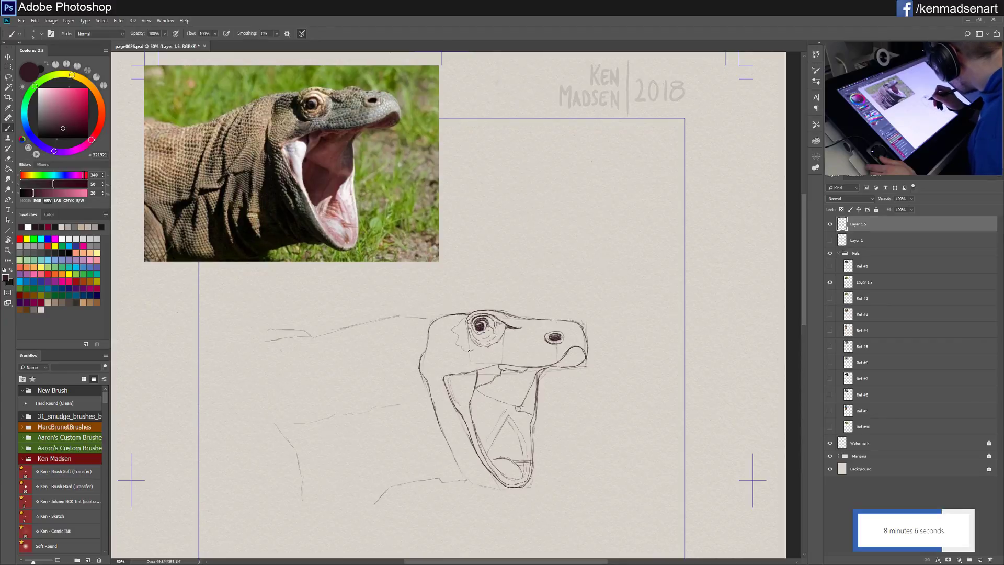
# Step: Lasso the jagged fold lines behind the eye and squash them to 87.5% of their height
pyautogui.click(8, 76)
pyautogui.moveTo(460, 352)
pyautogui.mouseDown()
pyautogui.moveTo(479, 355)
pyautogui.moveTo(471, 317)
pyautogui.moveTo(458, 317)
pyautogui.moveTo(460, 352)
pyautogui.mouseUp()
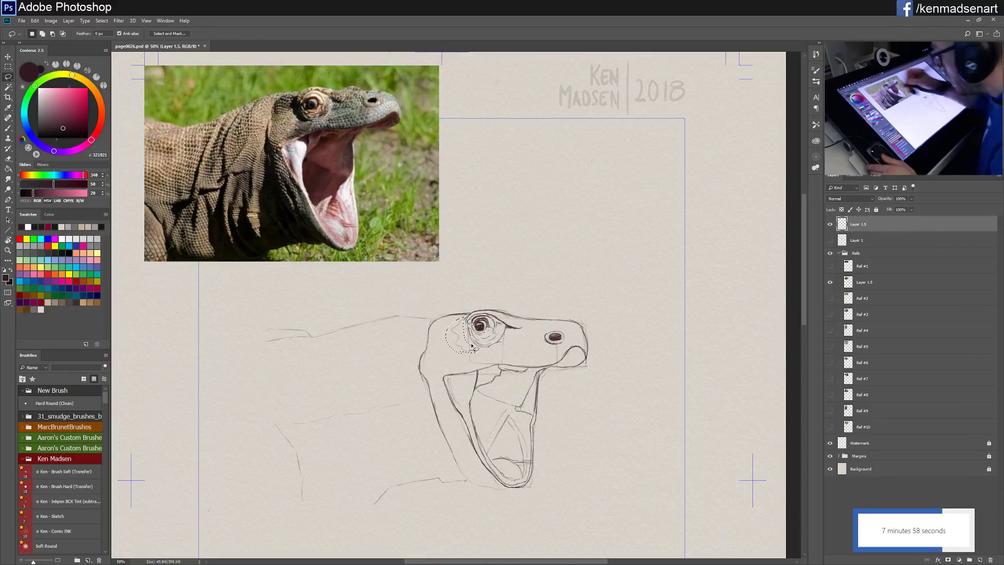
pyautogui.click(8, 56)
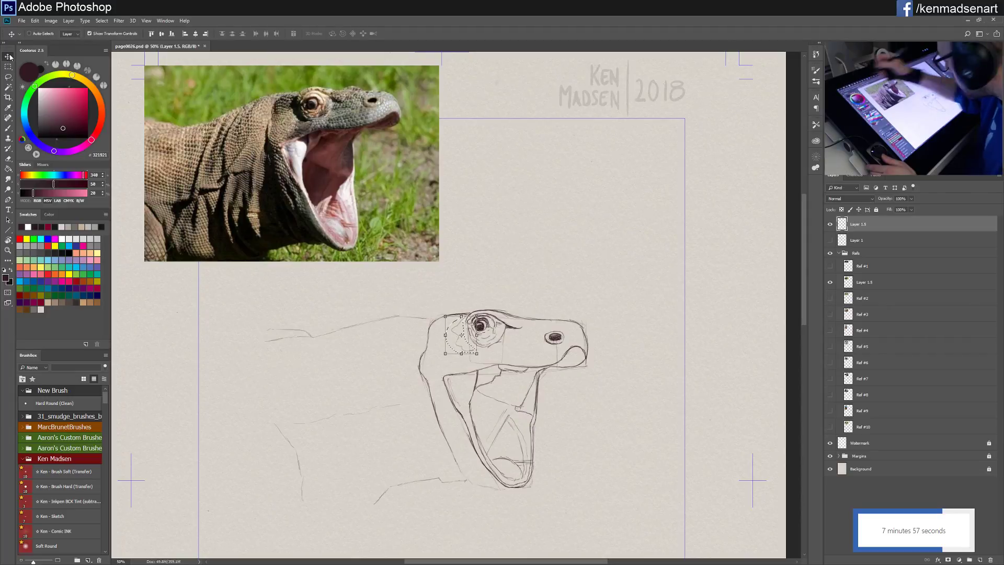
pyautogui.click(461, 353)
pyautogui.moveTo(461, 352); pyautogui.dragTo(464, 348)
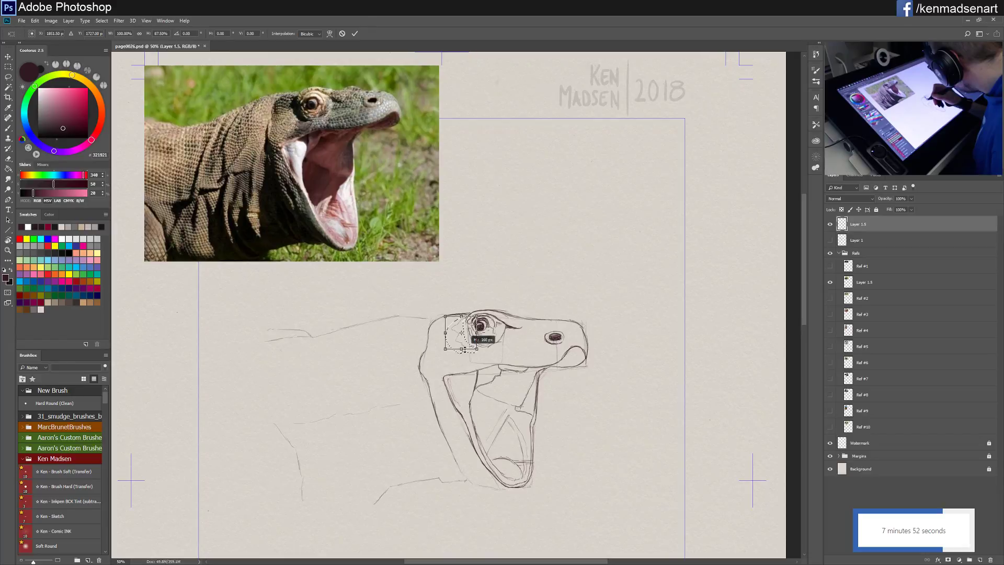
pyautogui.click(354, 33)
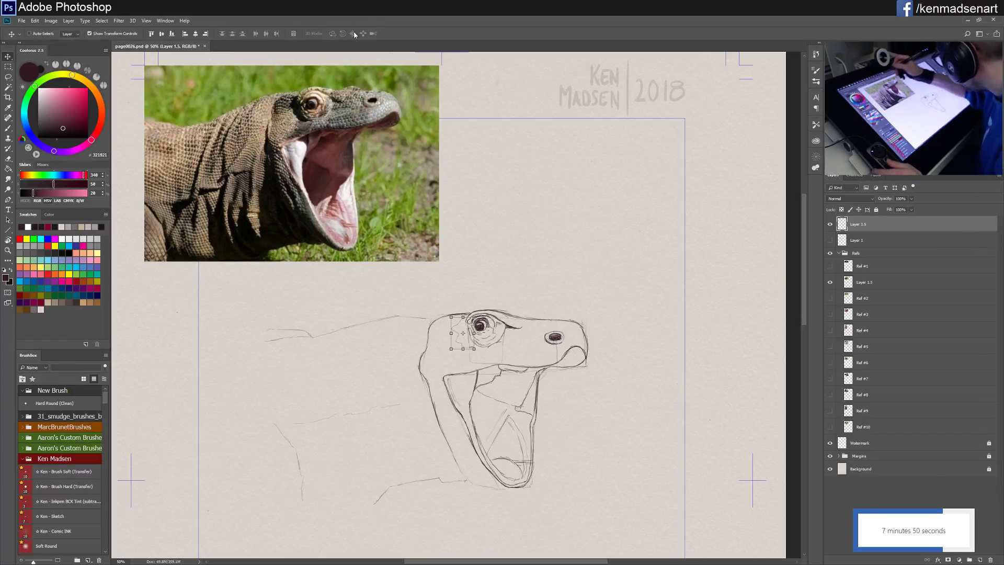
pyautogui.moveTo(462, 316); pyautogui.dragTo(478, 350)
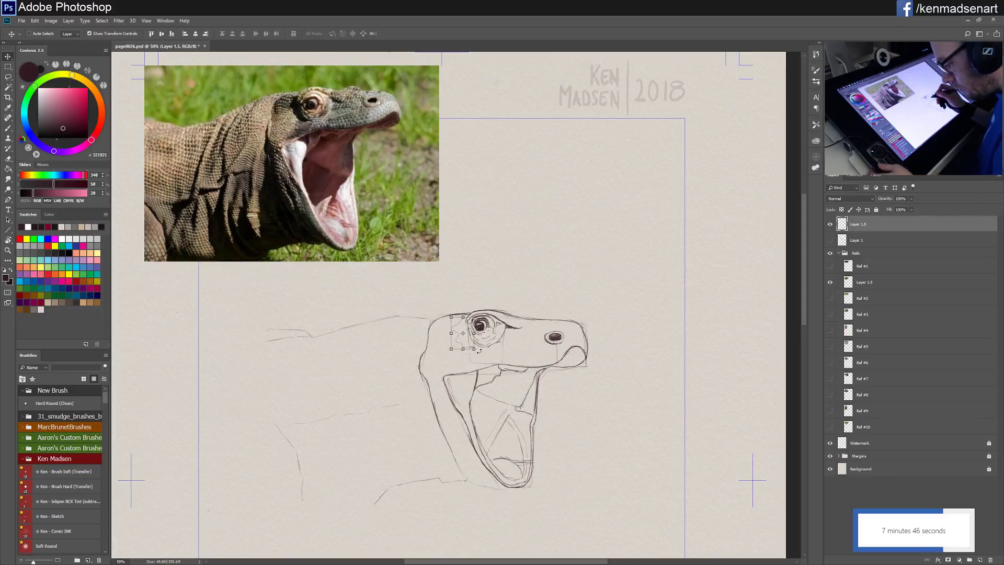
pyautogui.press('Return')
pyautogui.hotkey('ctrl', 'd')
pyautogui.press('b')
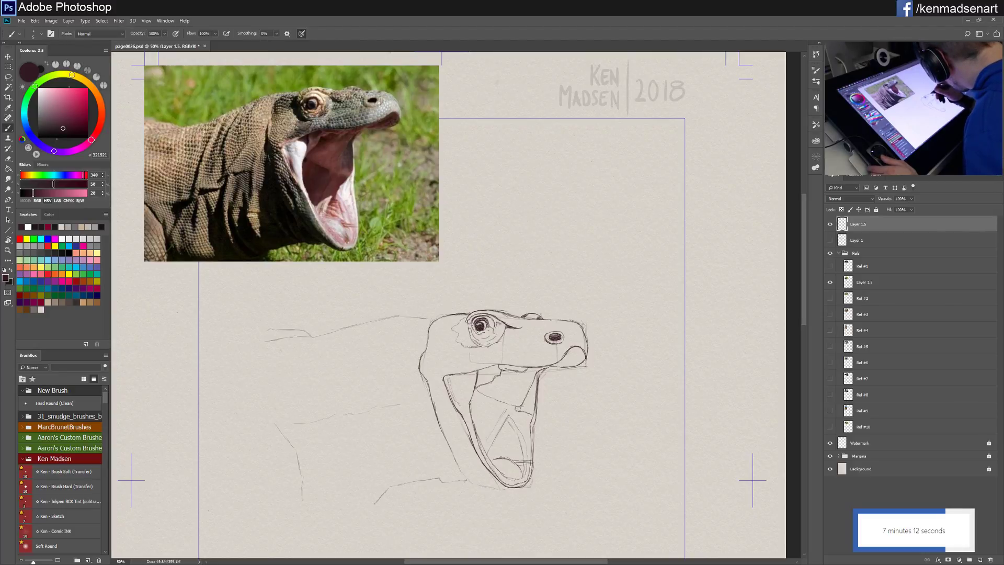
# Step: Shade the far brow bump dark and reinforce the upper lip, mouth corner and inner cheek contours
pyautogui.moveTo(532, 315); pyautogui.dragTo(542, 318)
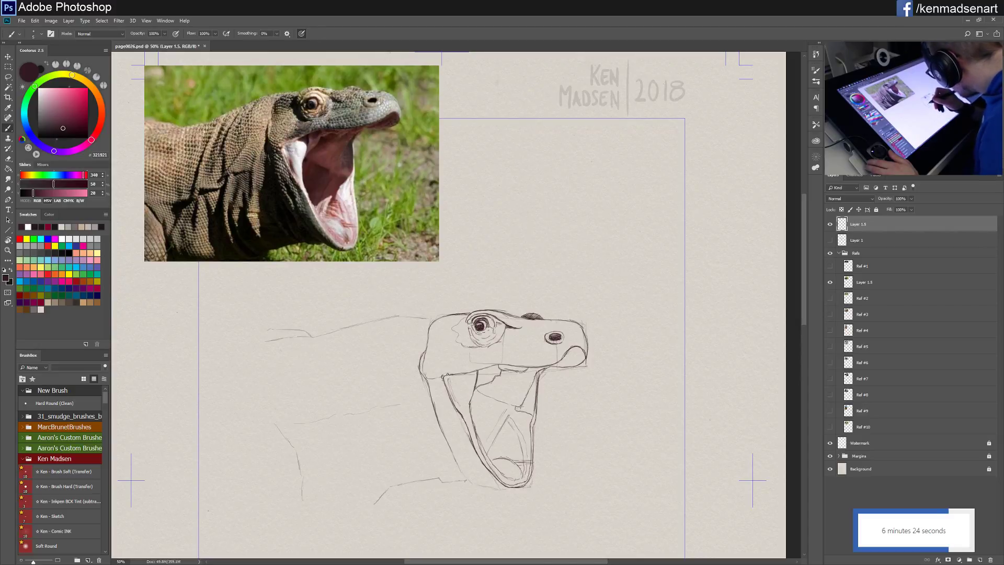
pyautogui.moveTo(445, 374); pyautogui.dragTo(460, 372)
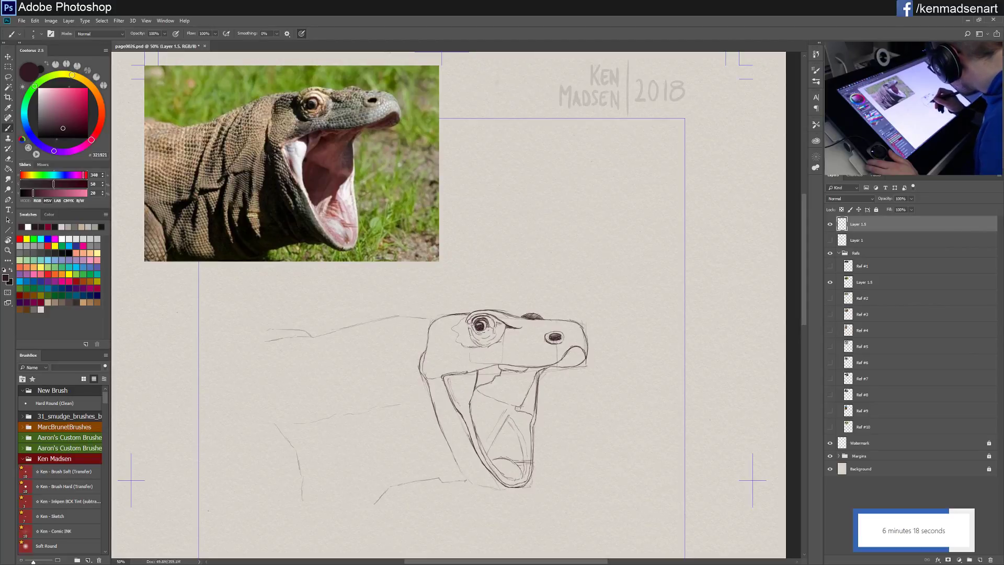
pyautogui.moveTo(466, 372); pyautogui.dragTo(477, 370)
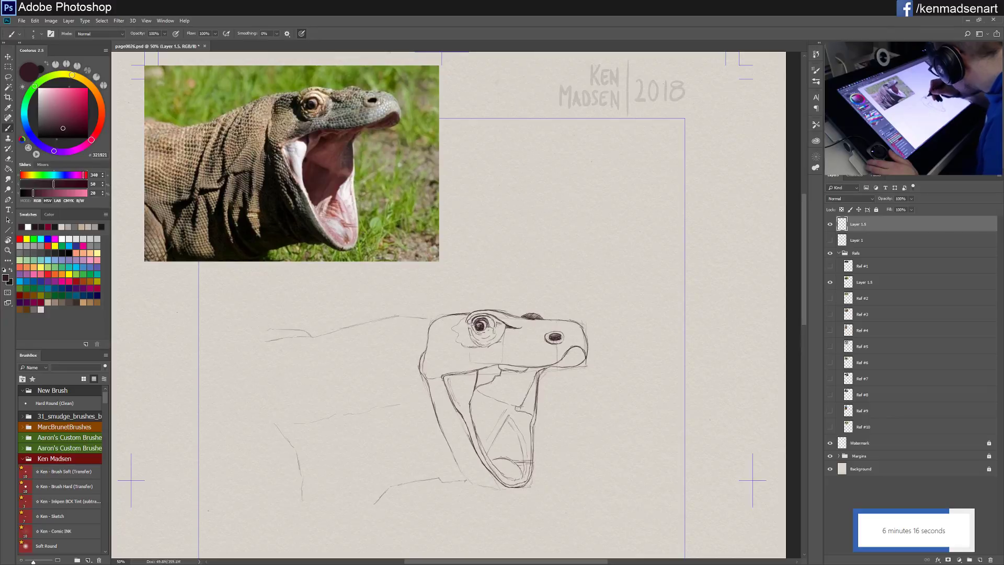
pyautogui.moveTo(443, 381); pyautogui.dragTo(449, 401)
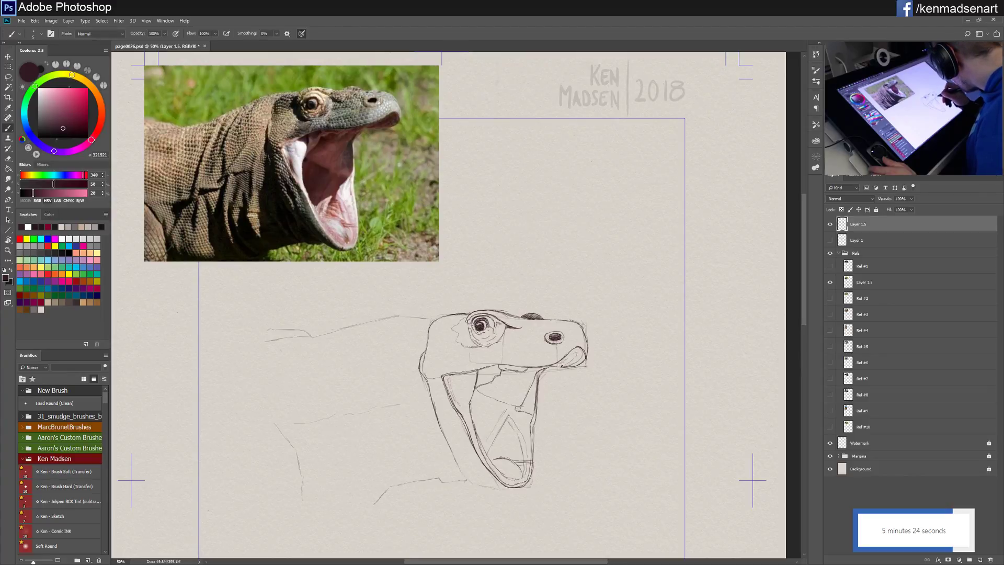
pyautogui.moveTo(562, 365)
pyautogui.mouseDown()
pyautogui.moveTo(584, 349)
pyautogui.moveTo(588, 364)
pyautogui.mouseUp()
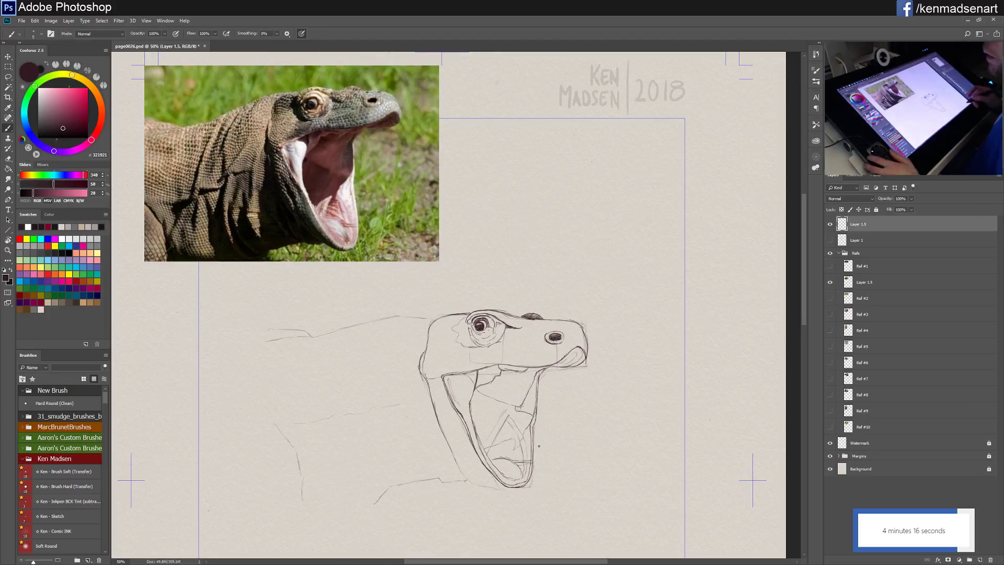
# Step: Darken the throat underside contour from the chest up to the base of the lower jaw
pyautogui.moveTo(600, 431)
pyautogui.mouseDown()
pyautogui.moveTo(625, 417)
pyautogui.moveTo(685, 419)
pyautogui.moveTo(681, 396)
pyautogui.mouseUp()
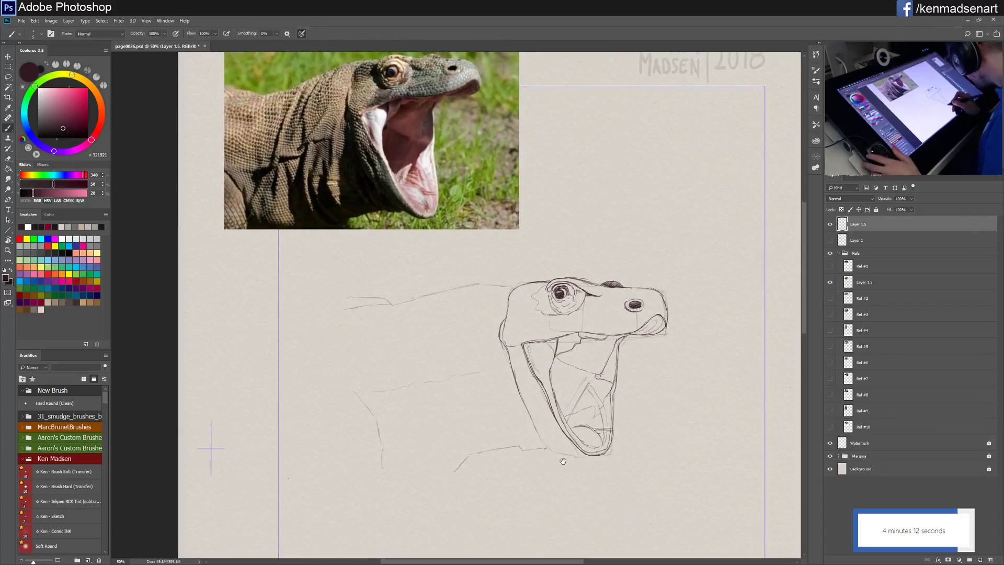
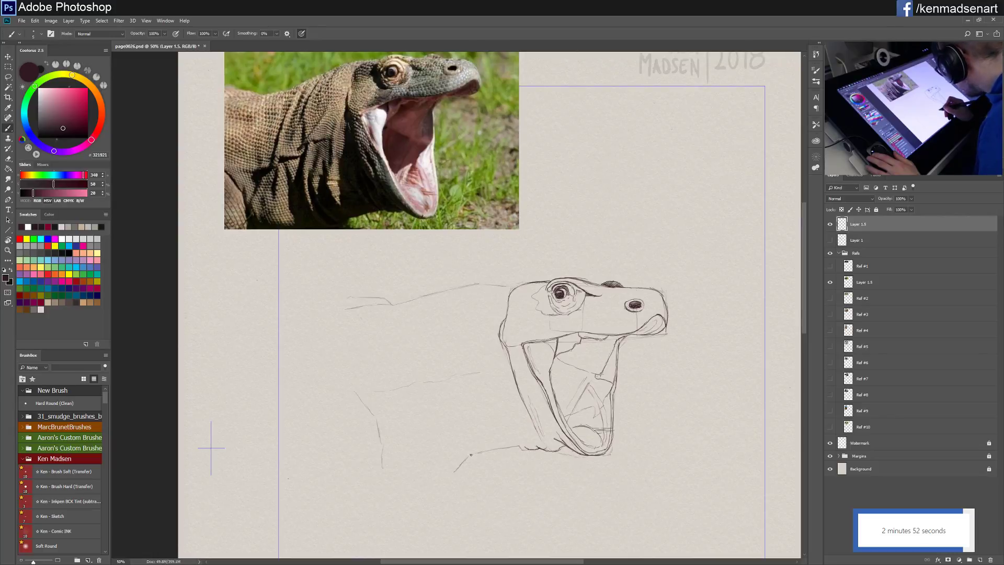
pyautogui.moveTo(471, 454); pyautogui.dragTo(486, 454)
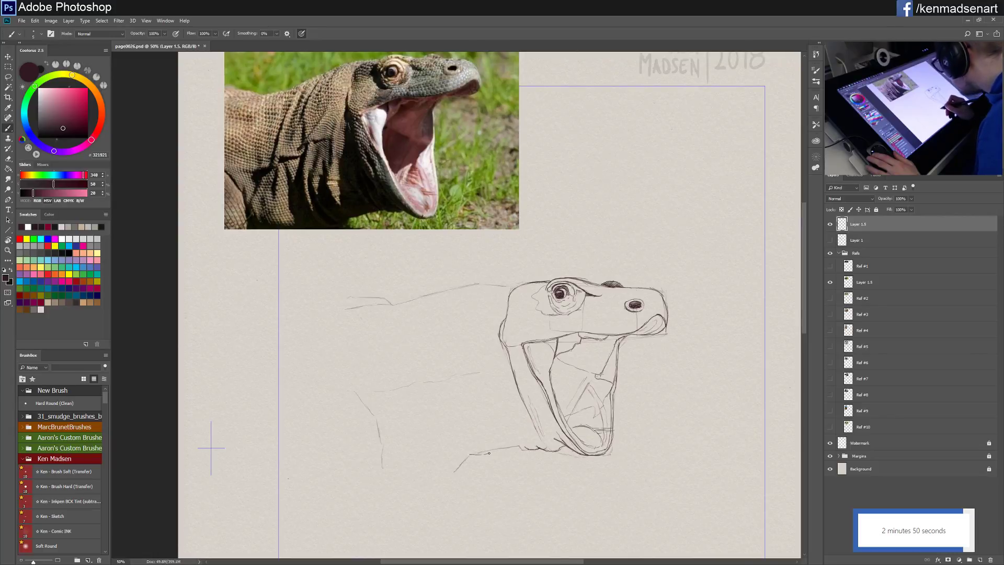
pyautogui.moveTo(489, 453); pyautogui.dragTo(526, 447)
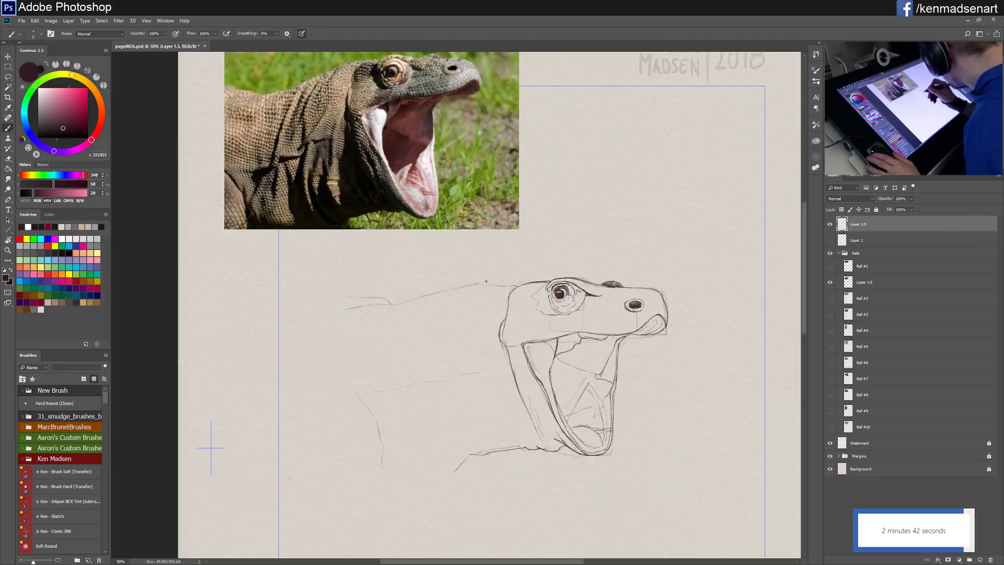
# Step: Darken the upper neck contour from the back of the head to the dip at the shoulder
pyautogui.moveTo(455, 291); pyautogui.dragTo(511, 285)
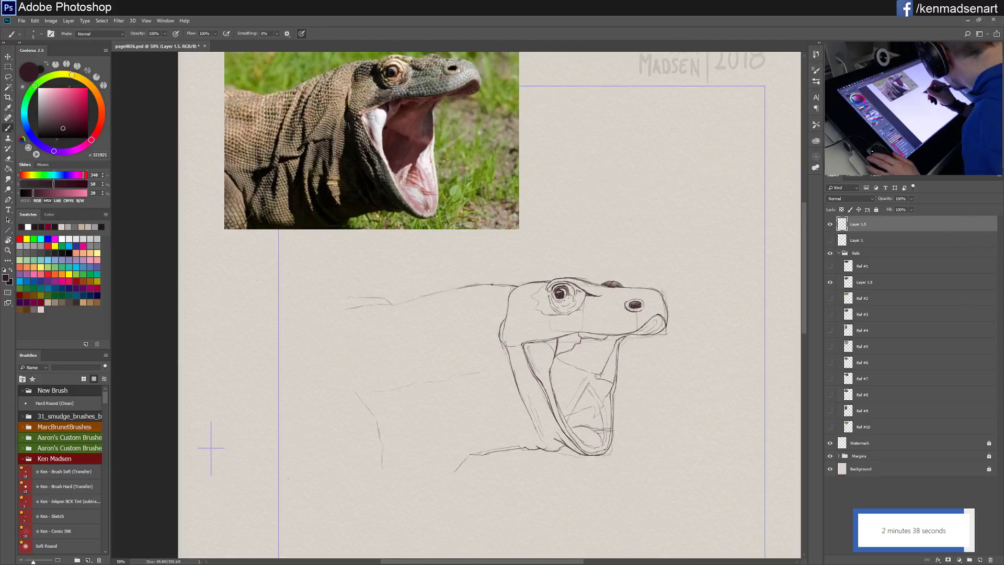
pyautogui.moveTo(524, 284); pyautogui.dragTo(513, 291)
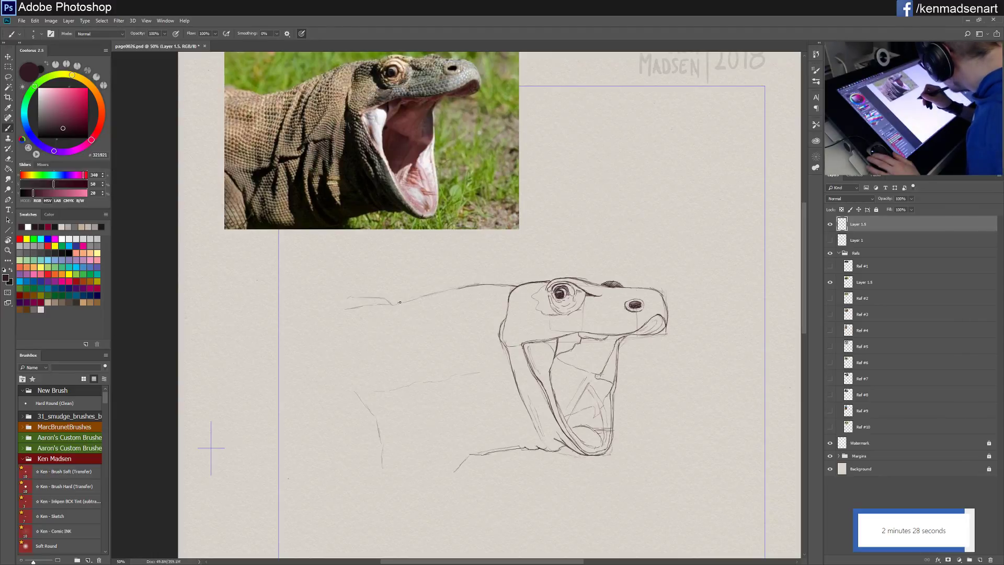
pyautogui.moveTo(400, 302); pyautogui.dragTo(452, 289)
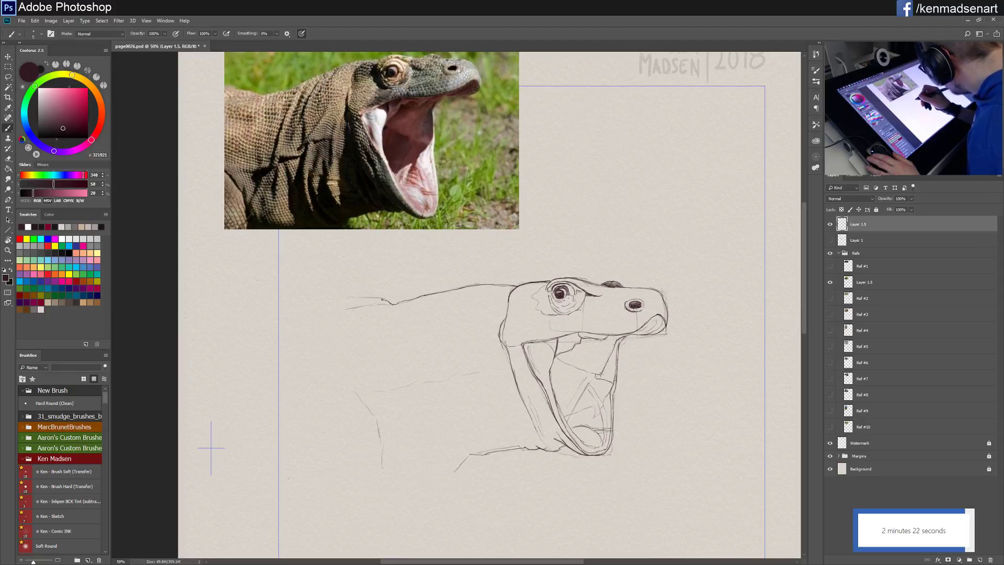
# Step: Darken the shoulder-top line, the front contour of the foreleg and the short chest line below the throat
pyautogui.moveTo(382, 300)
pyautogui.mouseDown()
pyautogui.moveTo(349, 295)
pyautogui.moveTo(373, 306)
pyautogui.moveTo(347, 309)
pyautogui.mouseUp()
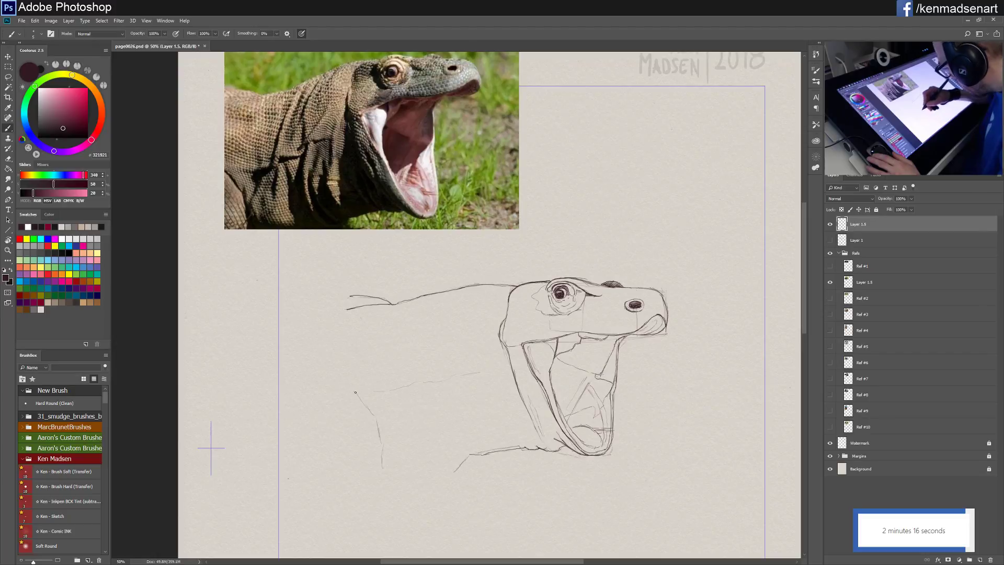
pyautogui.moveTo(361, 401)
pyautogui.mouseDown()
pyautogui.moveTo(379, 425)
pyautogui.moveTo(382, 471)
pyautogui.mouseUp()
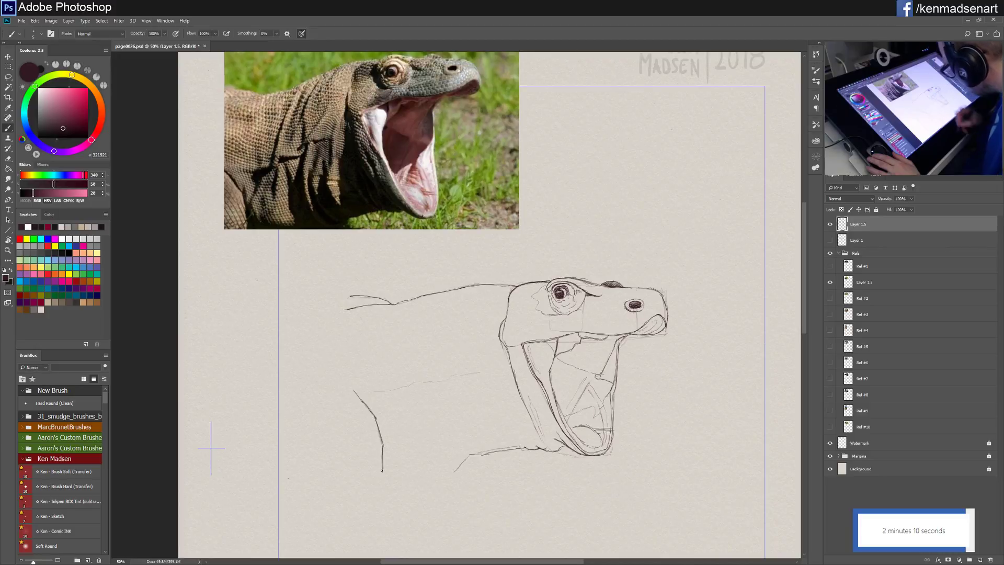
pyautogui.moveTo(470, 454); pyautogui.dragTo(453, 472)
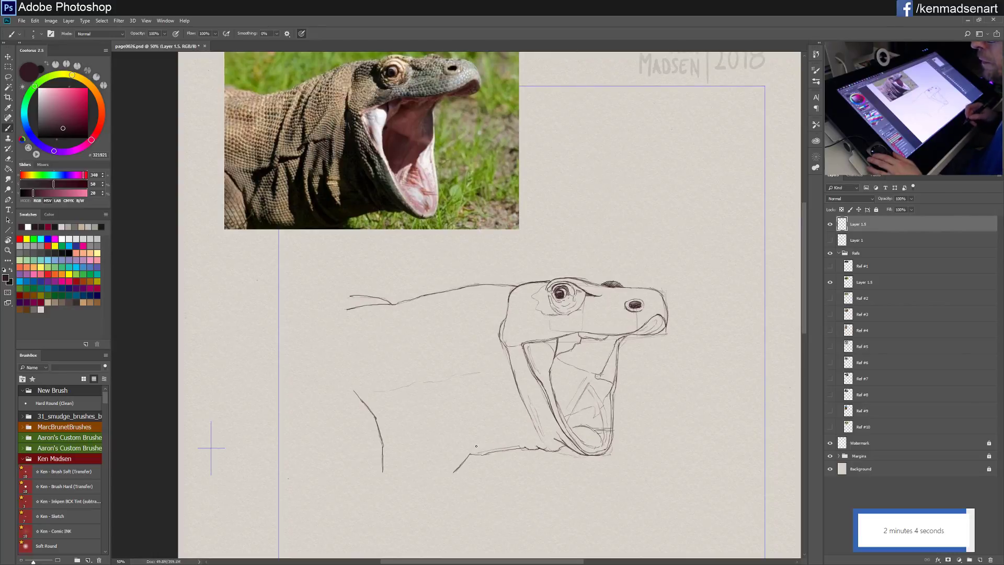
# Step: Hatch the roof of the open mouth with close, near-vertical strokes beneath the upper lip
pyautogui.moveTo(673, 454); pyautogui.dragTo(600, 420)
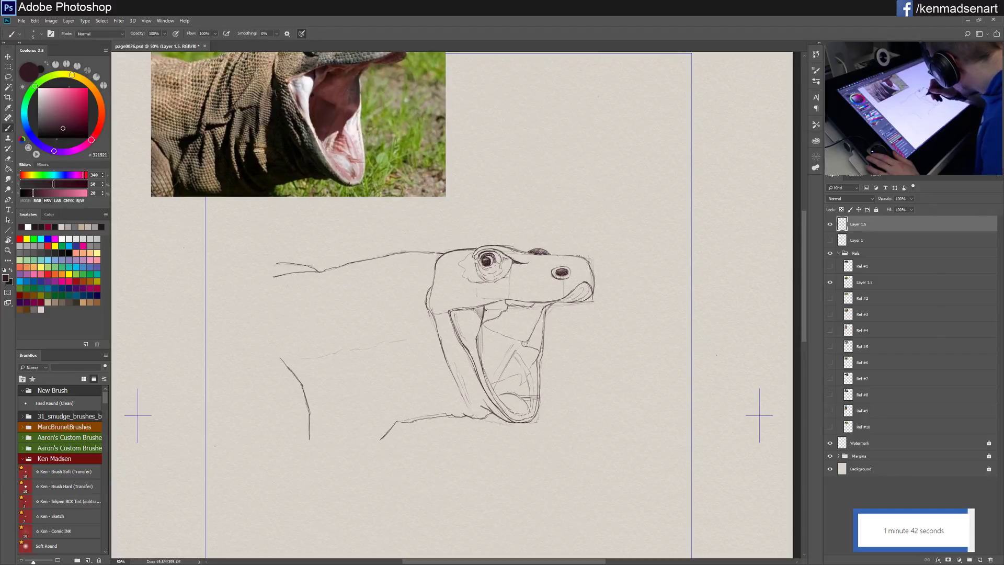
pyautogui.moveTo(487, 325)
pyautogui.mouseDown()
pyautogui.moveTo(489, 302)
pyautogui.moveTo(510, 302)
pyautogui.moveTo(517, 314)
pyautogui.mouseUp()
pyautogui.moveTo(516, 332); pyautogui.dragTo(520, 307)
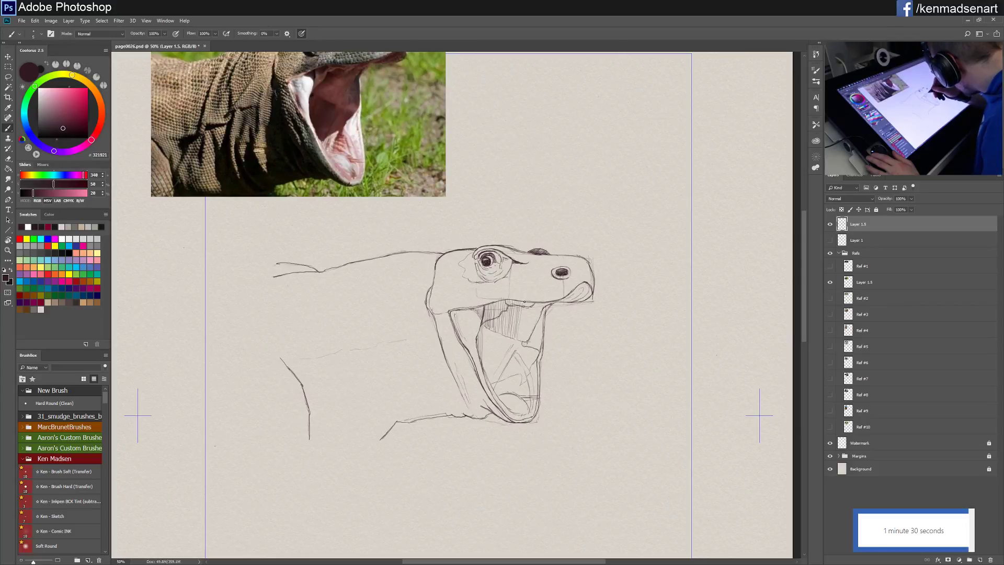
pyautogui.moveTo(518, 340); pyautogui.dragTo(524, 312)
pyautogui.moveTo(523, 329)
pyautogui.mouseDown()
pyautogui.moveTo(526, 308)
pyautogui.moveTo(530, 325)
pyautogui.moveTo(538, 310)
pyautogui.mouseUp()
pyautogui.moveTo(533, 328); pyautogui.dragTo(540, 307)
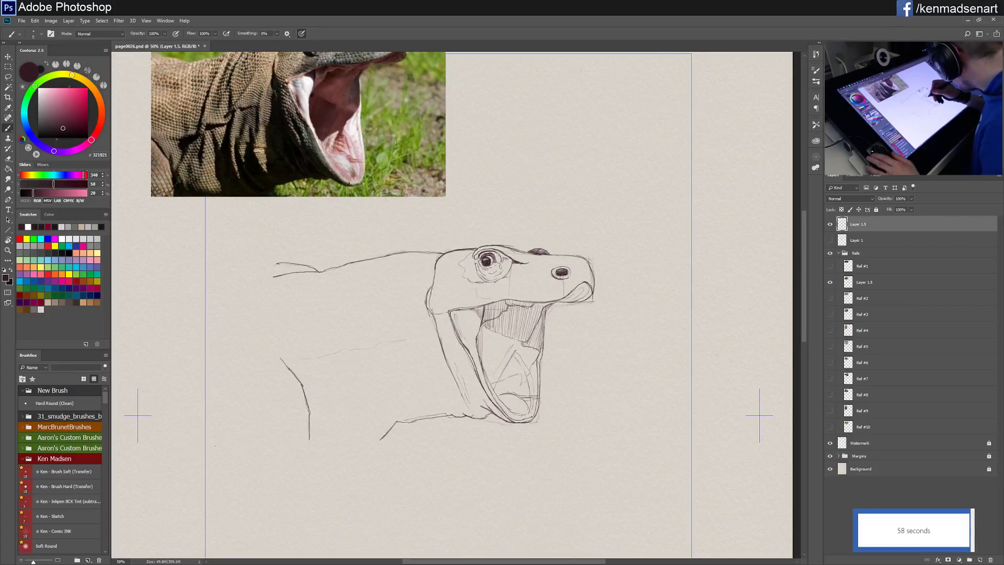
# Step: Extend the vertical hatching over the back of the mouth down to the tongue
pyautogui.moveTo(483, 328); pyautogui.dragTo(484, 372)
pyautogui.moveTo(491, 331)
pyautogui.mouseDown()
pyautogui.moveTo(487, 378)
pyautogui.moveTo(495, 335)
pyautogui.moveTo(490, 366)
pyautogui.mouseUp()
pyautogui.moveTo(498, 335); pyautogui.dragTo(497, 376)
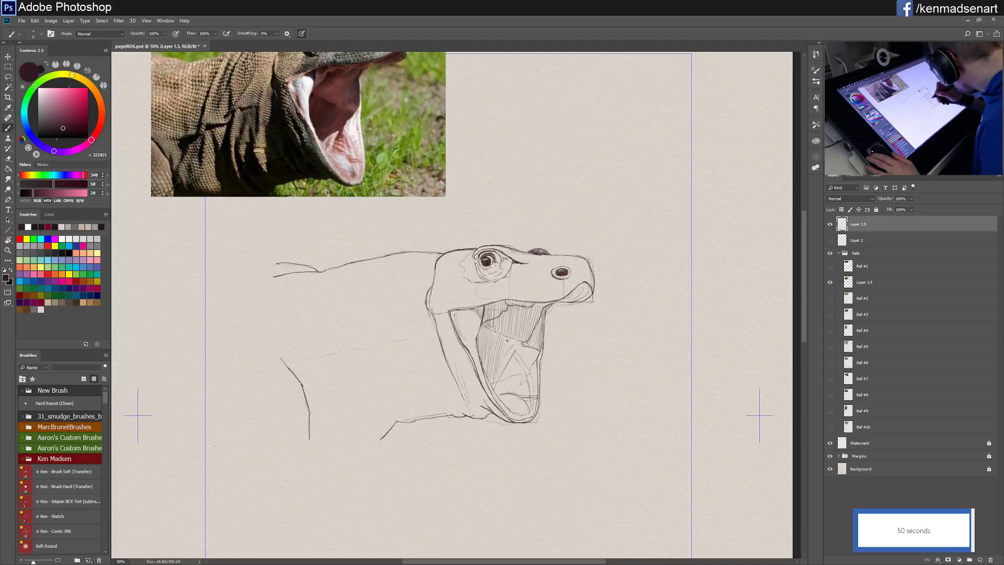
pyautogui.moveTo(506, 341); pyautogui.dragTo(503, 376)
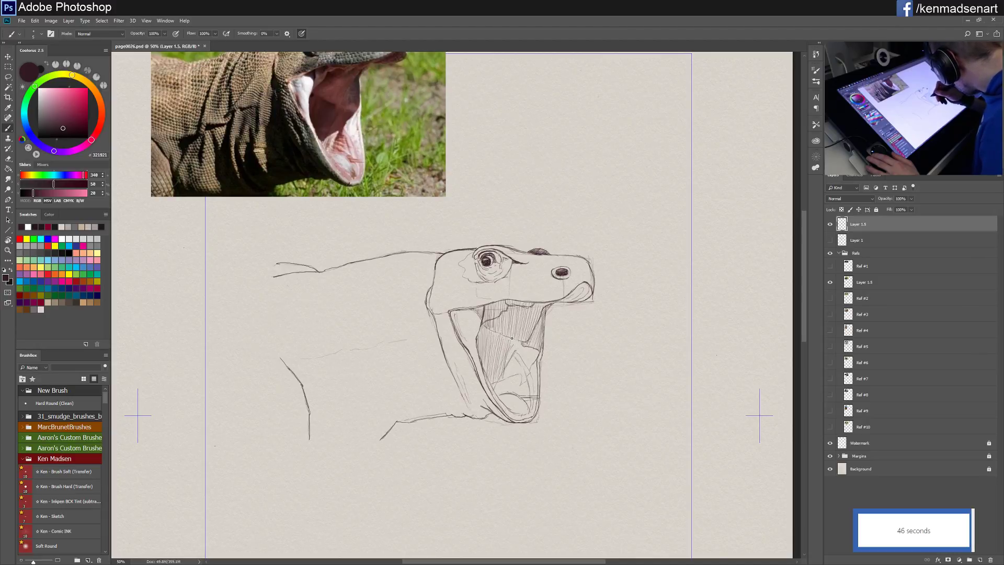
pyautogui.moveTo(512, 340)
pyautogui.mouseDown()
pyautogui.moveTo(509, 358)
pyautogui.moveTo(533, 365)
pyautogui.mouseUp()
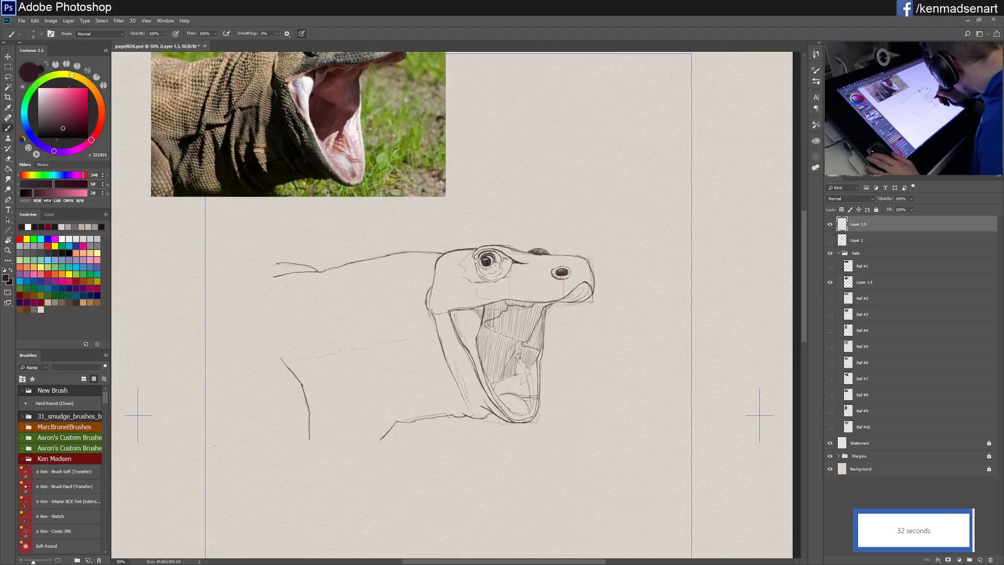
pyautogui.moveTo(523, 364); pyautogui.dragTo(524, 385)
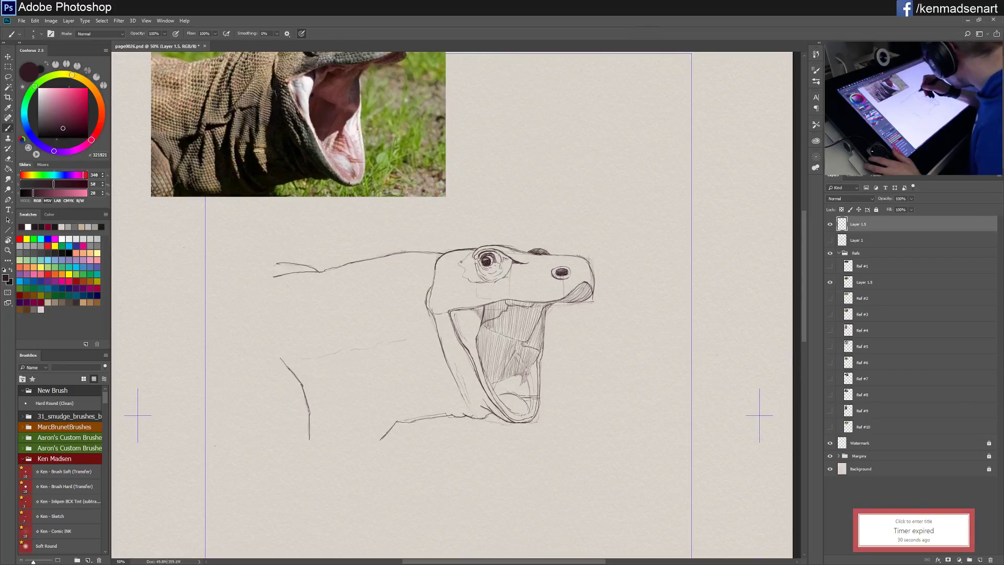
# Step: Hatch the shadow behind and beneath the eye, and touch up the inner edges of the lower jaw
pyautogui.moveTo(492, 224); pyautogui.dragTo(489, 257)
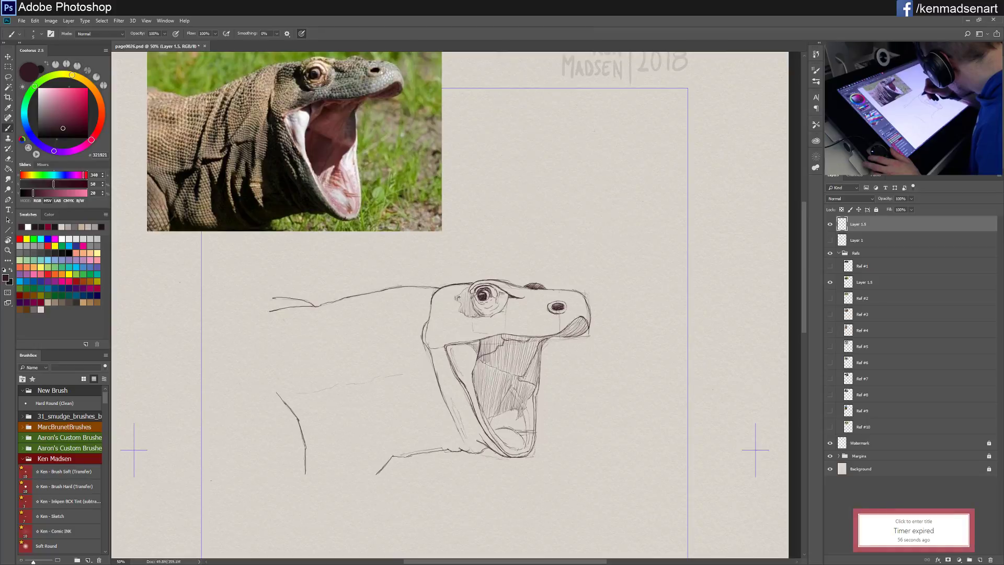
pyautogui.moveTo(464, 290); pyautogui.dragTo(469, 313)
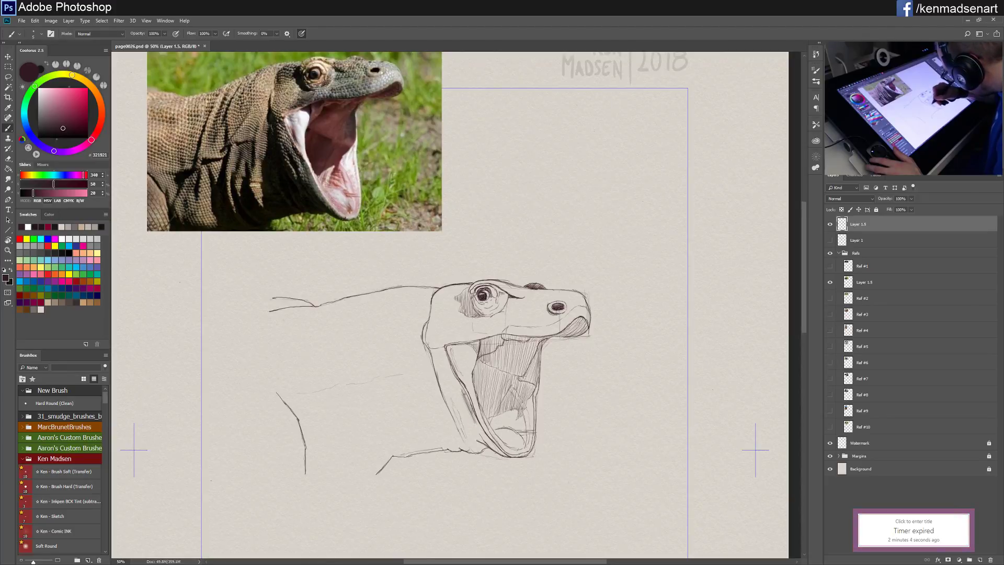
pyautogui.moveTo(467, 395); pyautogui.dragTo(466, 407)
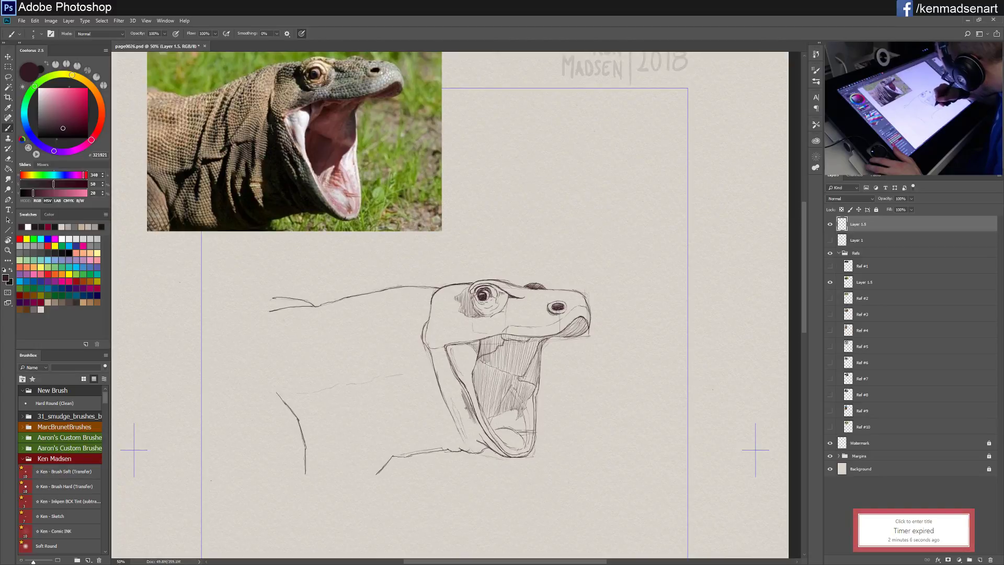
pyautogui.moveTo(513, 447); pyautogui.dragTo(516, 450)
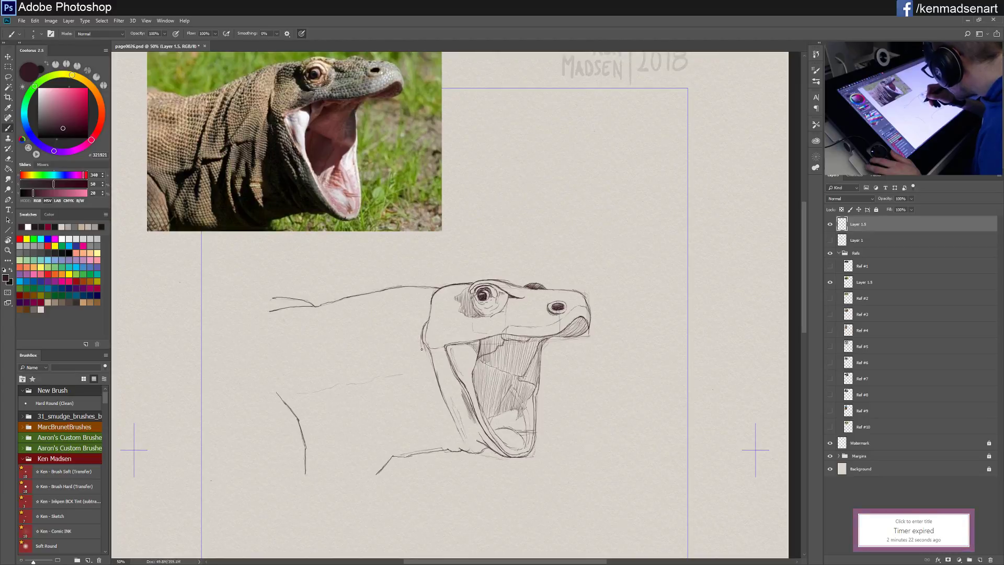
# Step: Draw the fold line from the back of the head to the throat, and hatch the lower throat up to the jaw
pyautogui.moveTo(422, 365); pyautogui.dragTo(420, 380)
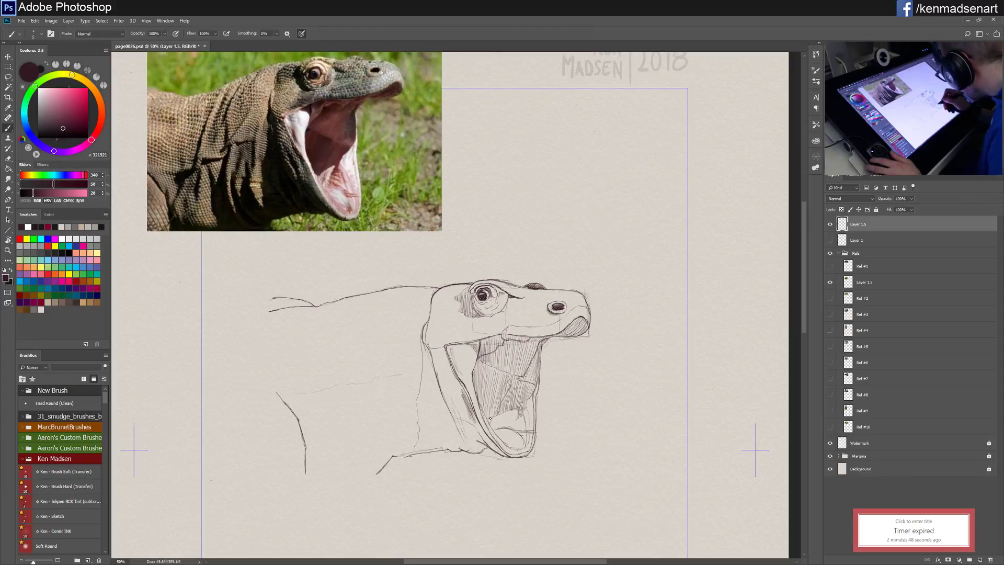
pyautogui.moveTo(393, 455); pyautogui.dragTo(460, 449)
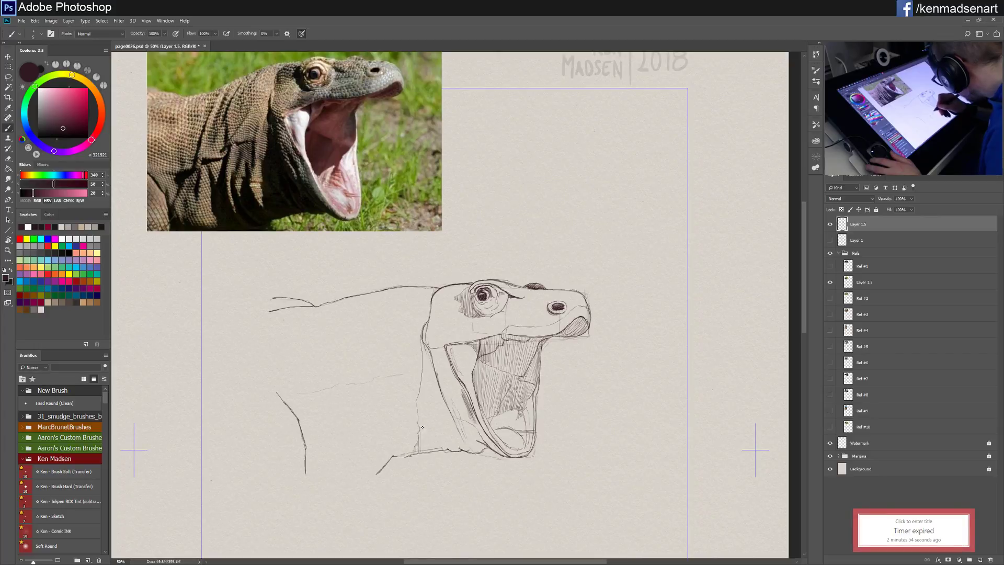
pyautogui.moveTo(423, 427)
pyautogui.mouseDown()
pyautogui.moveTo(424, 451)
pyautogui.moveTo(438, 451)
pyautogui.mouseUp()
pyautogui.moveTo(439, 428)
pyautogui.mouseDown()
pyautogui.moveTo(440, 450)
pyautogui.moveTo(458, 451)
pyautogui.mouseUp()
pyautogui.moveTo(460, 440); pyautogui.dragTo(469, 448)
pyautogui.moveTo(468, 427); pyautogui.dragTo(471, 448)
pyautogui.moveTo(471, 430); pyautogui.dragTo(479, 451)
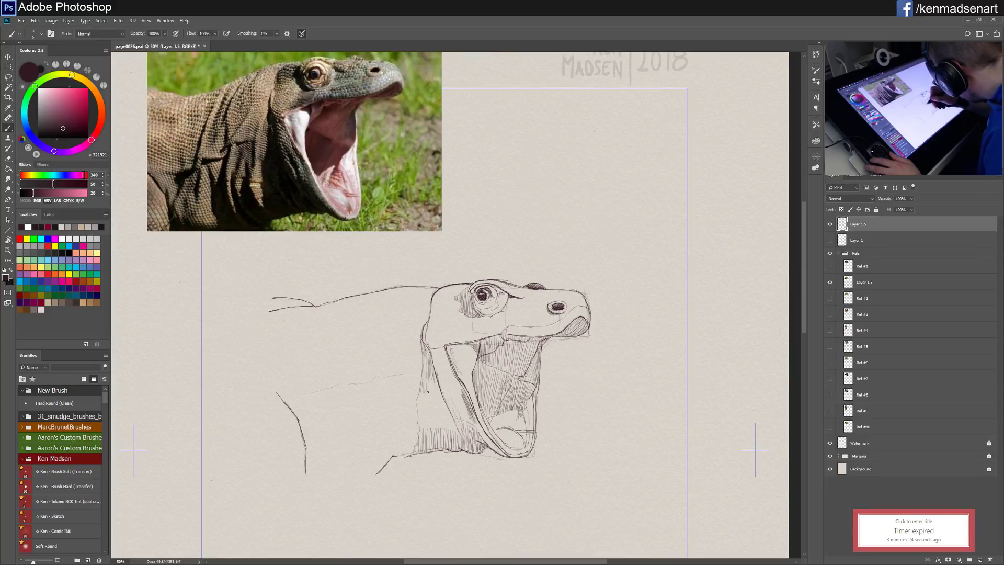
# Step: Fill the neck band behind the jaw with vertical hatching, and darken the shadow at the jaw base and the back-of-head contour
pyautogui.moveTo(432, 397); pyautogui.dragTo(436, 372)
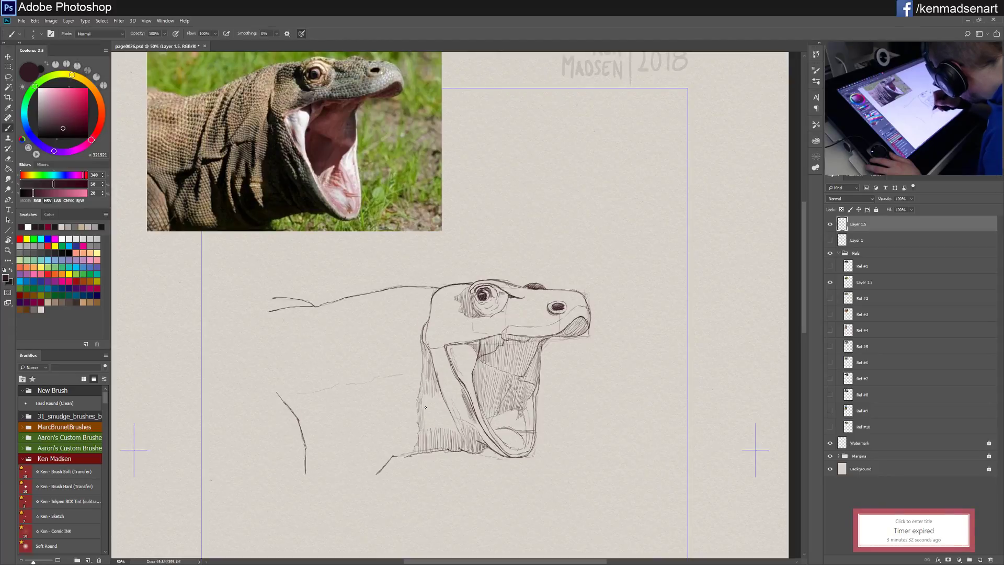
pyautogui.moveTo(430, 390); pyautogui.dragTo(432, 428)
pyautogui.moveTo(434, 390)
pyautogui.mouseDown()
pyautogui.moveTo(435, 422)
pyautogui.moveTo(452, 433)
pyautogui.mouseUp()
pyautogui.moveTo(452, 419); pyautogui.dragTo(456, 433)
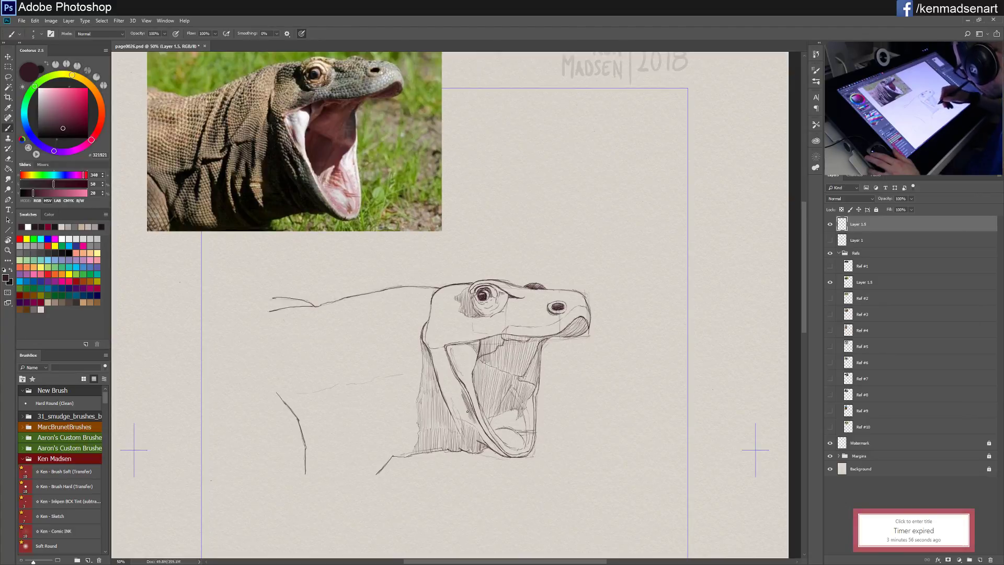
pyautogui.moveTo(455, 422); pyautogui.dragTo(476, 456)
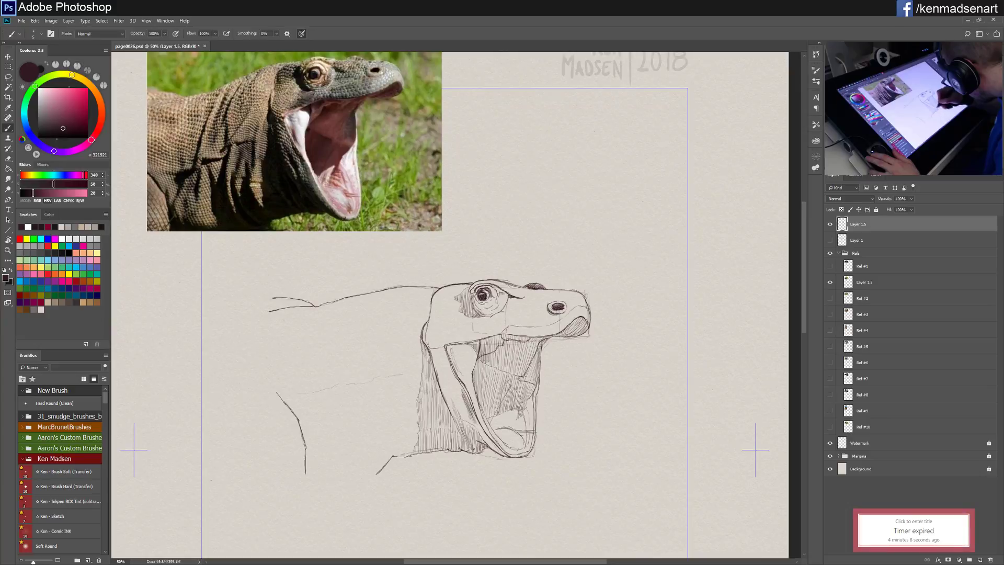
pyautogui.moveTo(474, 444); pyautogui.dragTo(477, 429)
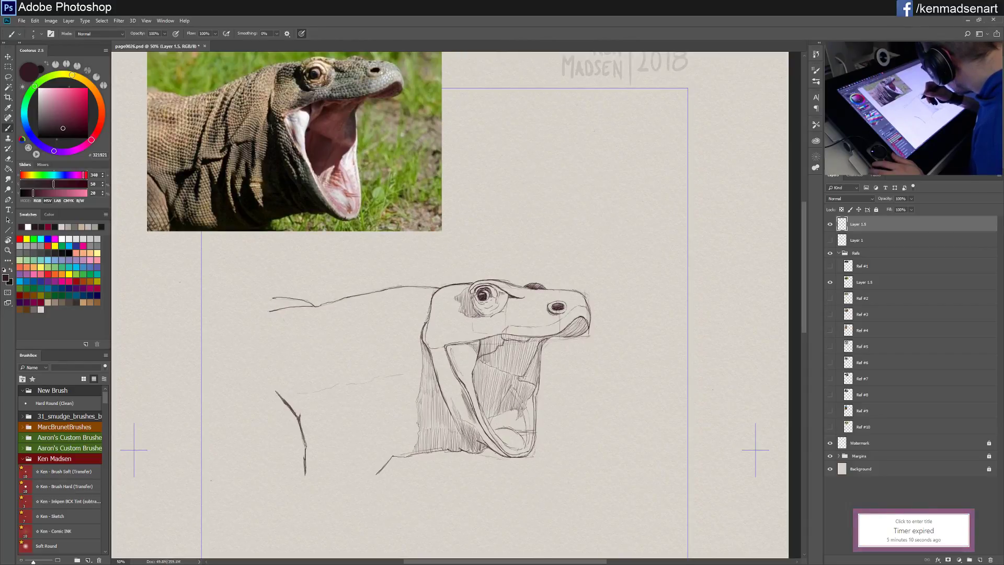
pyautogui.moveTo(426, 316); pyautogui.dragTo(430, 302)
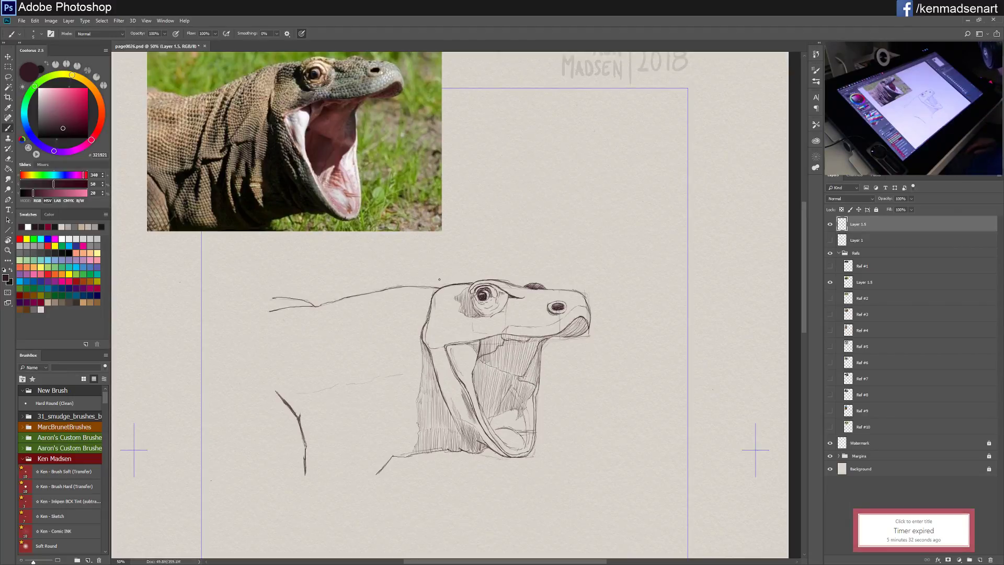
# Step: Hide the Komodo dragon sketch layer and its reference photo, and show the rhino photo in Ref #2
pyautogui.click(830, 223)
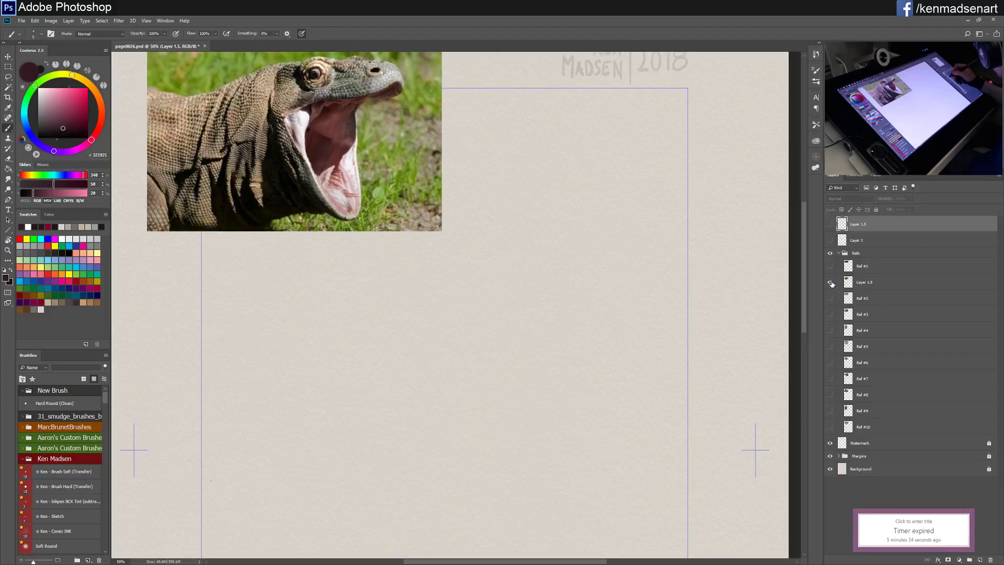
pyautogui.click(830, 282)
pyautogui.click(830, 298)
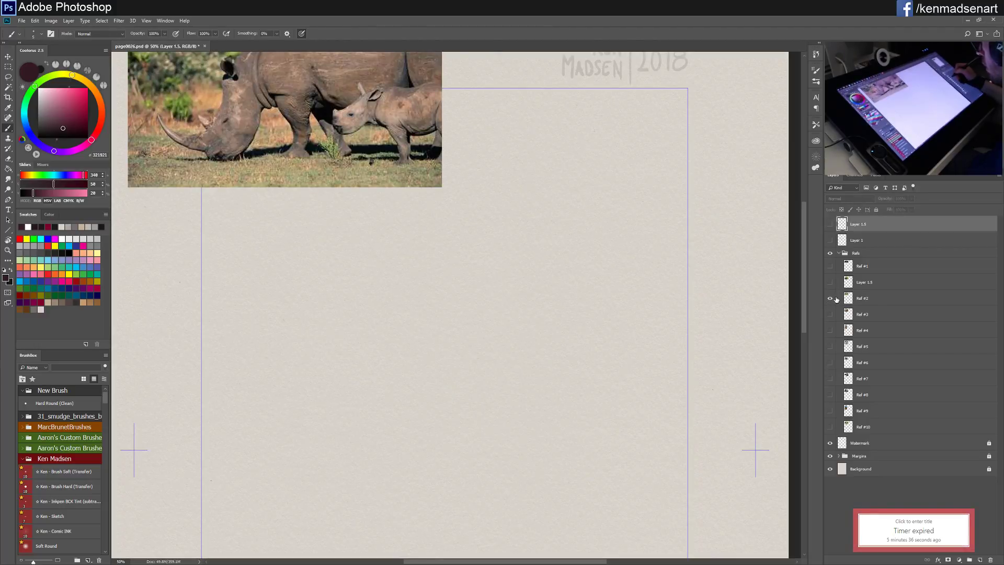
pyautogui.moveTo(618, 246); pyautogui.dragTo(618, 299)
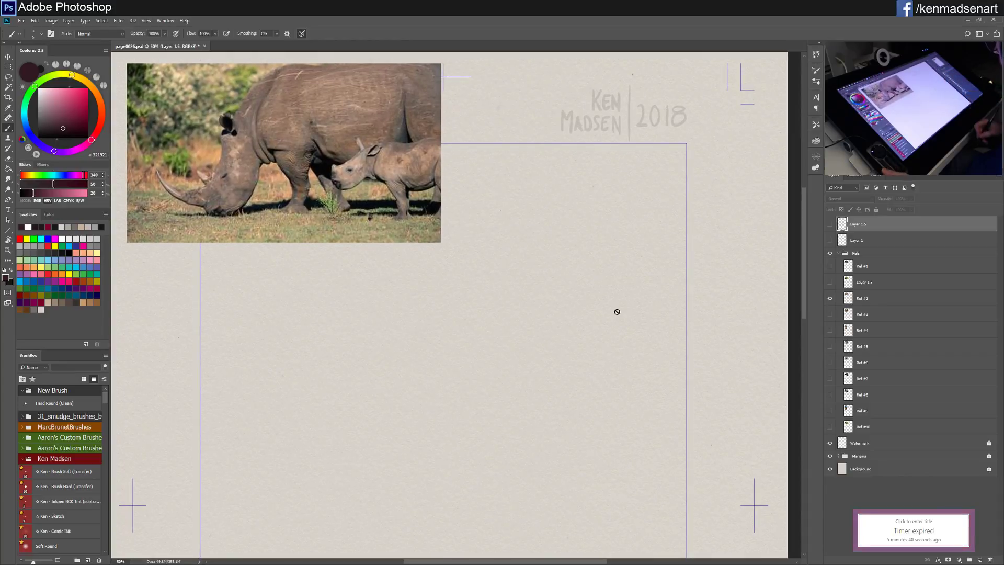
# Step: Duplicate the hidden dragon sketch layer, Layer 1.5, and make the copy visible
pyautogui.click(830, 225)
pyautogui.click(830, 224)
pyautogui.moveTo(879, 229)
pyautogui.mouseDown()
pyautogui.moveTo(891, 250)
pyautogui.moveTo(888, 555)
pyautogui.moveTo(982, 556)
pyautogui.mouseUp()
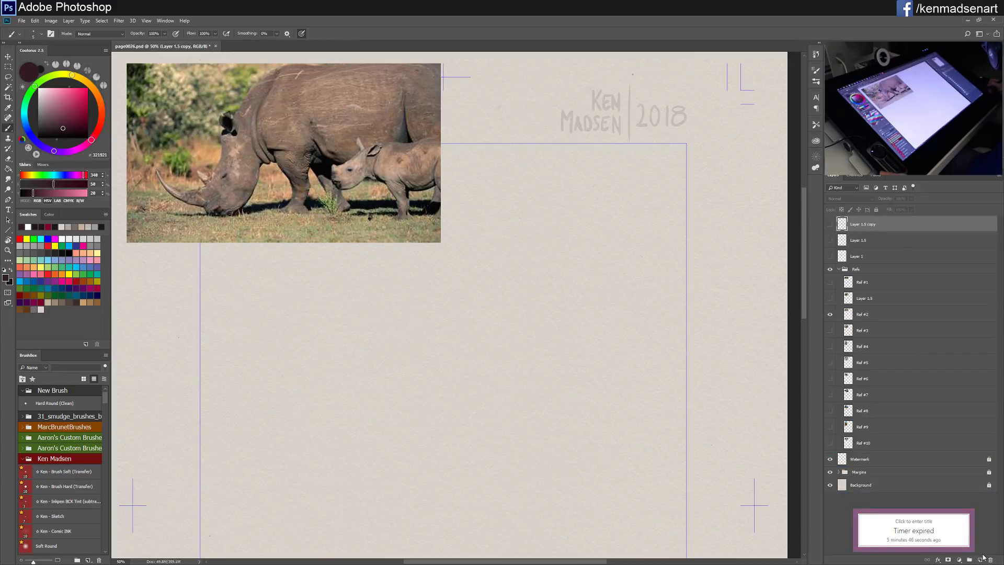
pyautogui.click(830, 225)
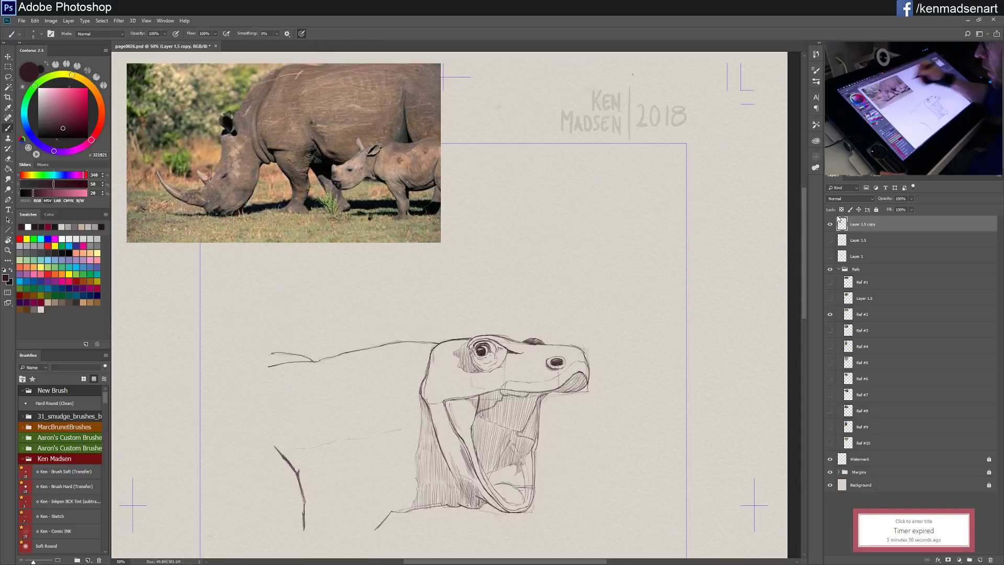
# Step: Shrink the dragon copy to about 70.6%, placing it beside the rhino photo, and enlarge it there to about 112.2%
pyautogui.press('v')
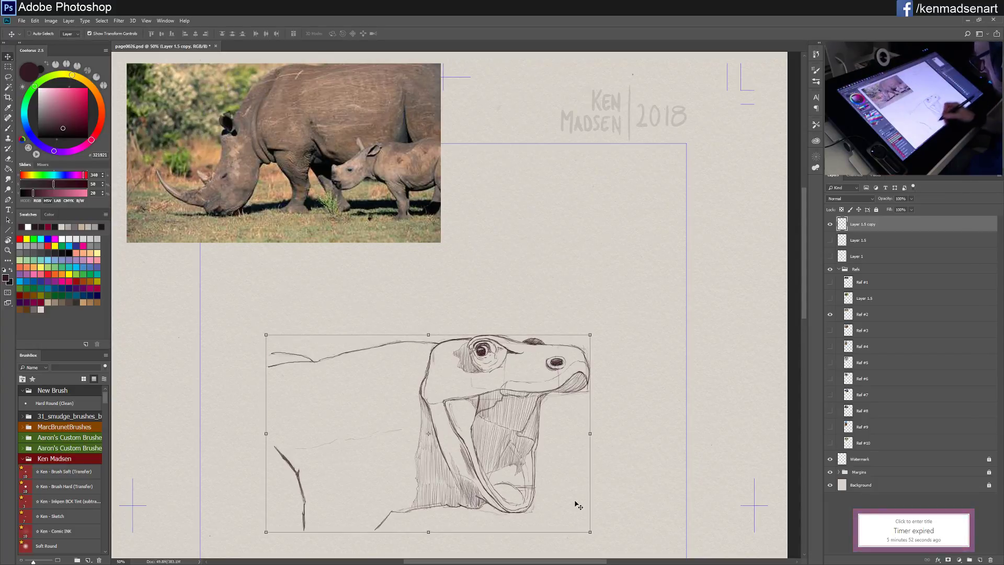
pyautogui.moveTo(266, 531)
pyautogui.mouseDown()
pyautogui.moveTo(478, 457)
pyautogui.moveTo(374, 522)
pyautogui.mouseUp()
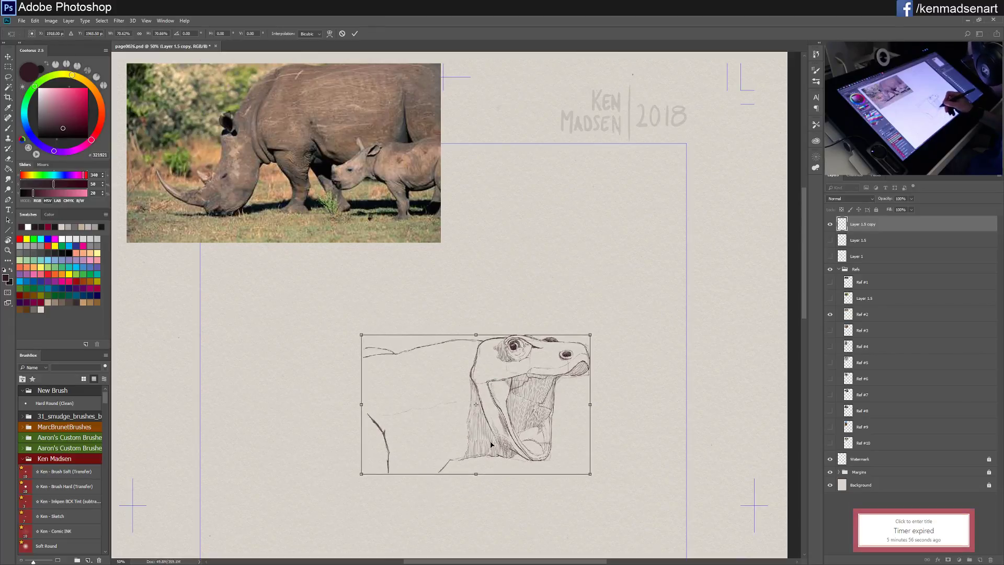
pyautogui.moveTo(490, 443)
pyautogui.mouseDown()
pyautogui.moveTo(555, 351)
pyautogui.moveTo(638, 139)
pyautogui.moveTo(649, 174)
pyautogui.moveTo(400, 409)
pyautogui.moveTo(651, 169)
pyautogui.moveTo(673, 167)
pyautogui.moveTo(668, 184)
pyautogui.mouseUp()
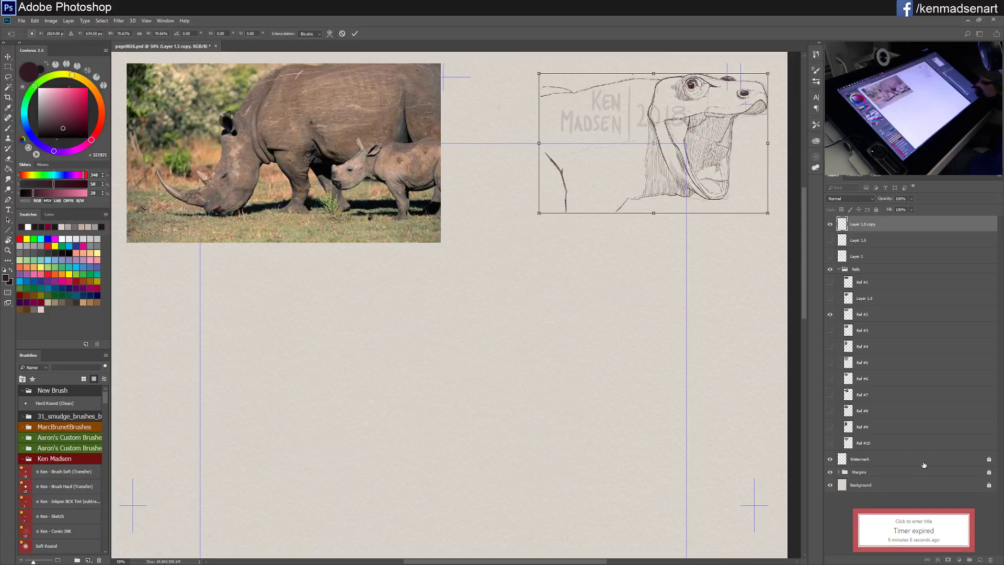
pyautogui.click(355, 33)
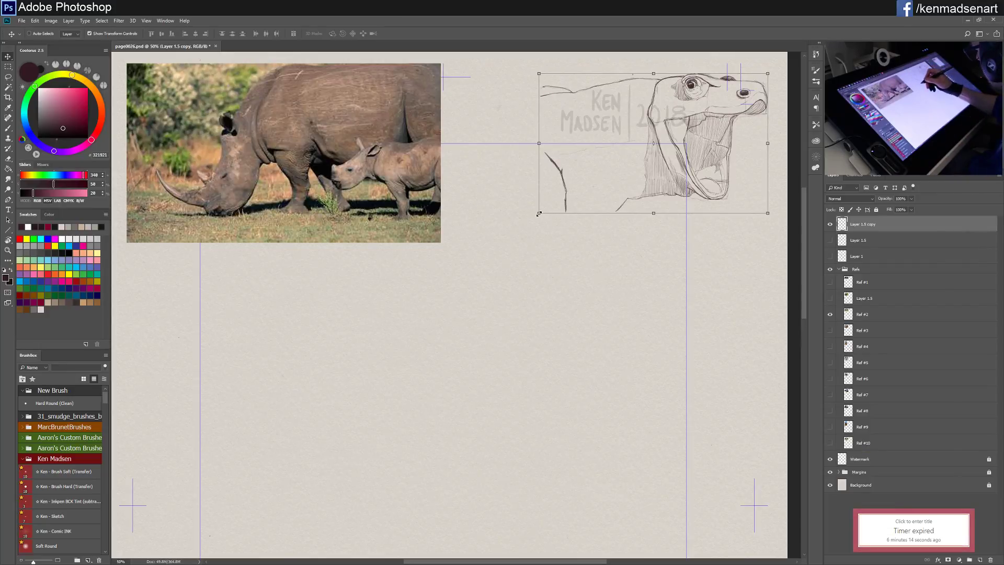
pyautogui.moveTo(540, 212); pyautogui.dragTo(516, 239)
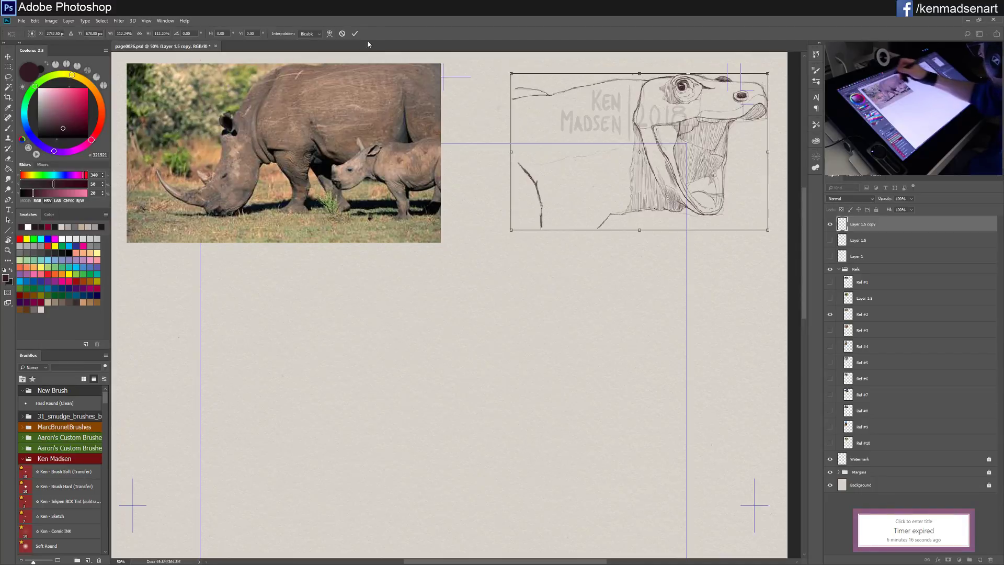
pyautogui.click(354, 33)
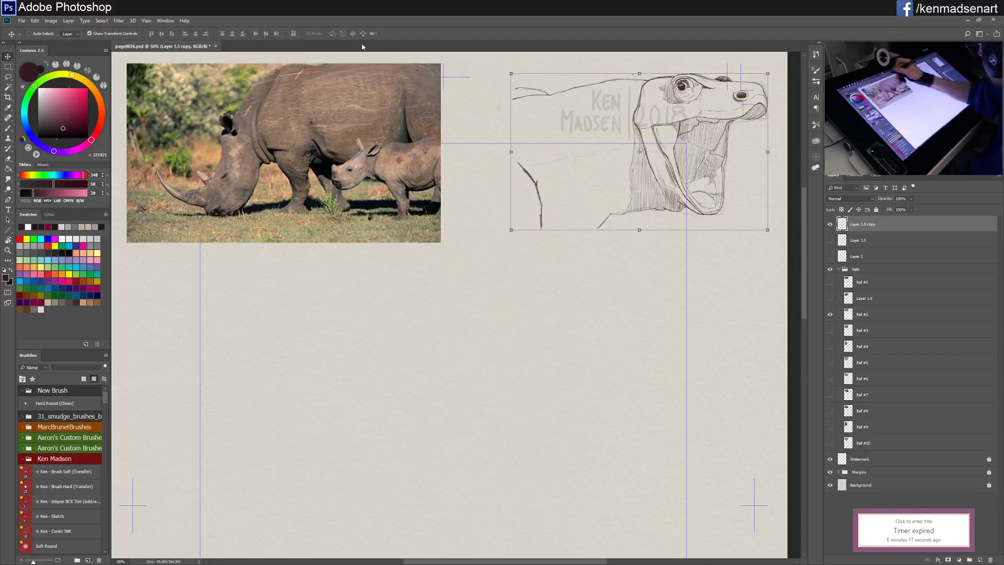
# Step: Unlock the Watermark layer and move the watermark to the page's lower-right area, away from the dragon sketch
pyautogui.click(882, 460)
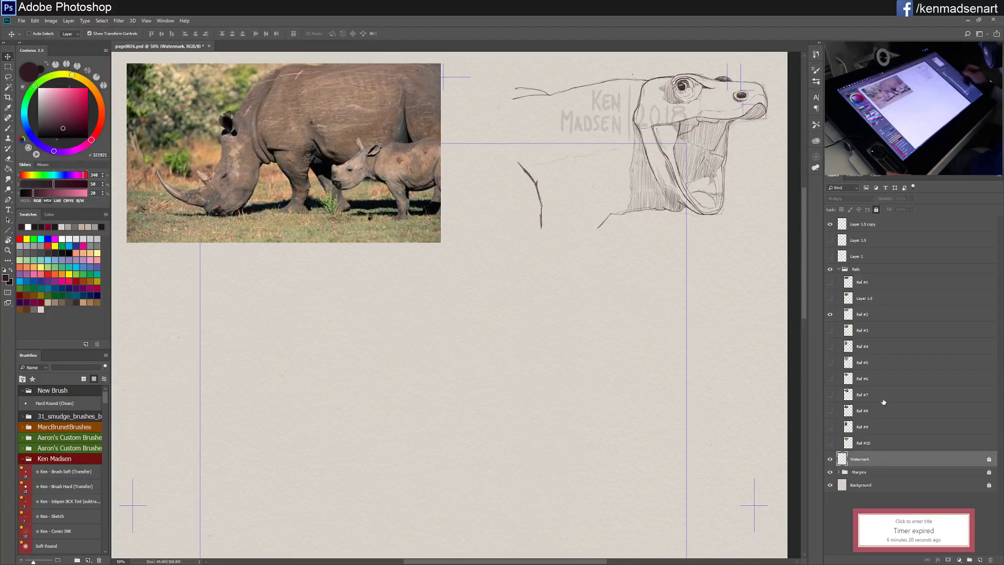
pyautogui.hotkey('ctrl', 't')
pyautogui.moveTo(645, 113); pyautogui.dragTo(699, 493)
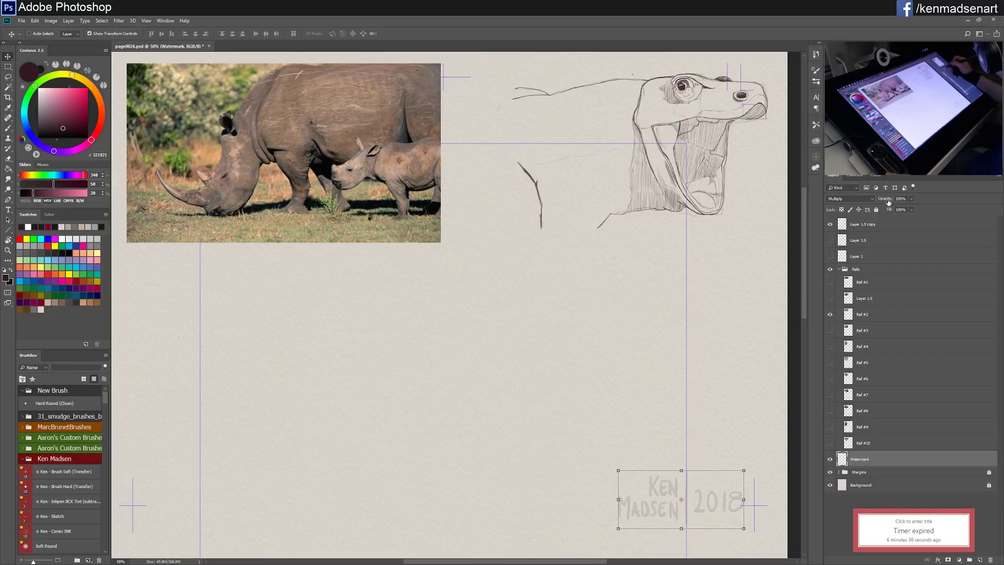
# Step: Lock the Watermark layer and add a new layer named "Last sketch" directly above it
pyautogui.click(875, 209)
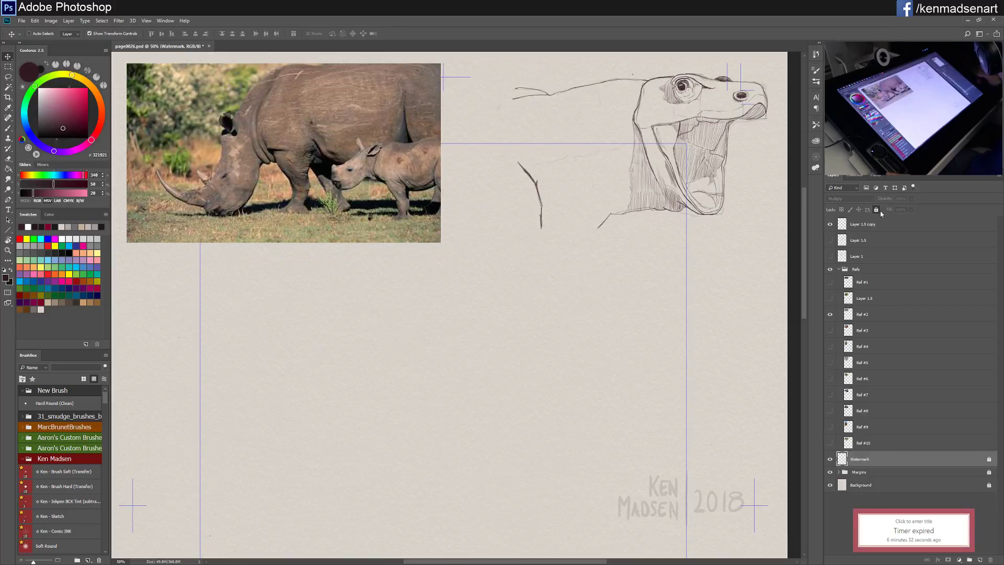
pyautogui.click(980, 559)
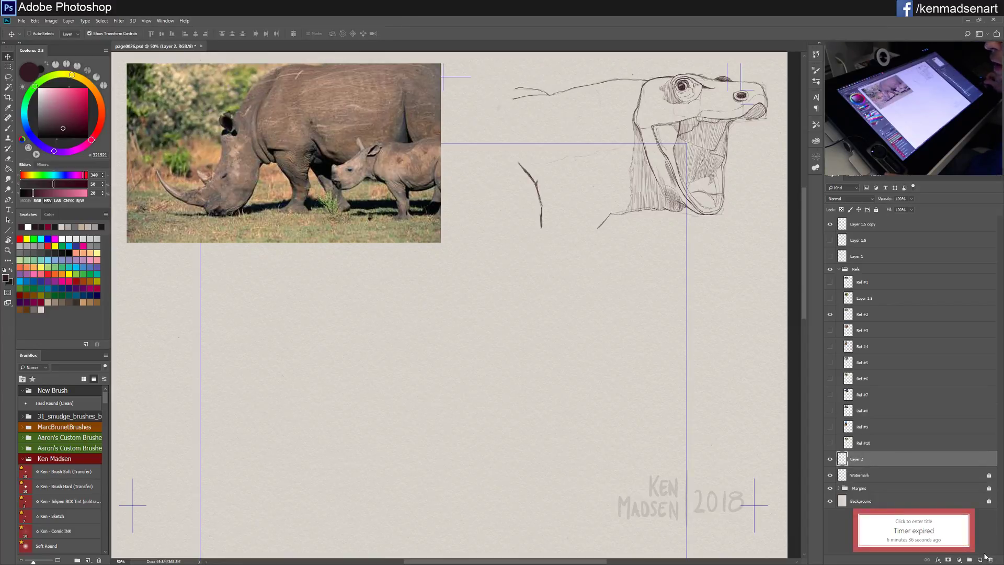
pyautogui.doubleClick(869, 459)
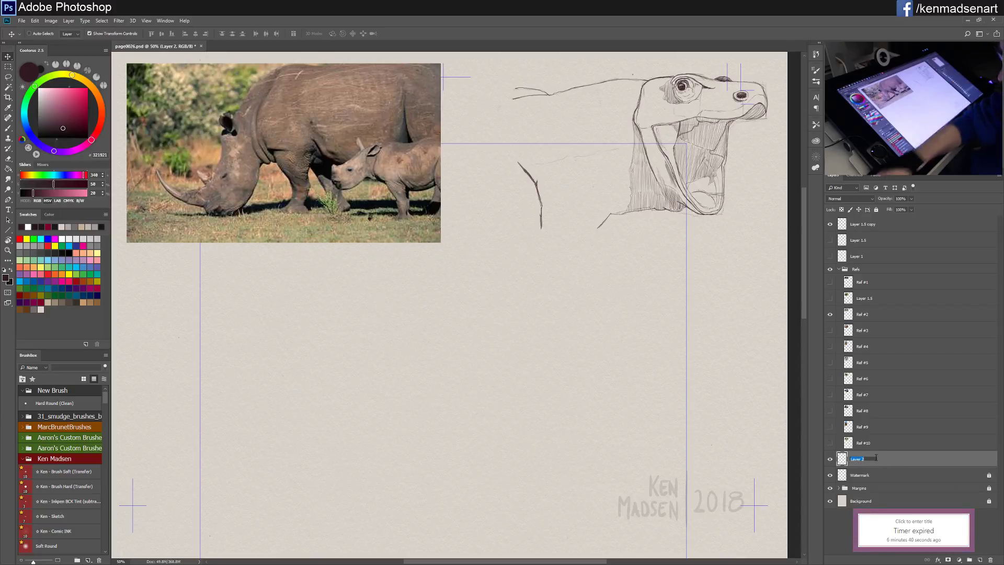
pyautogui.write('Last')
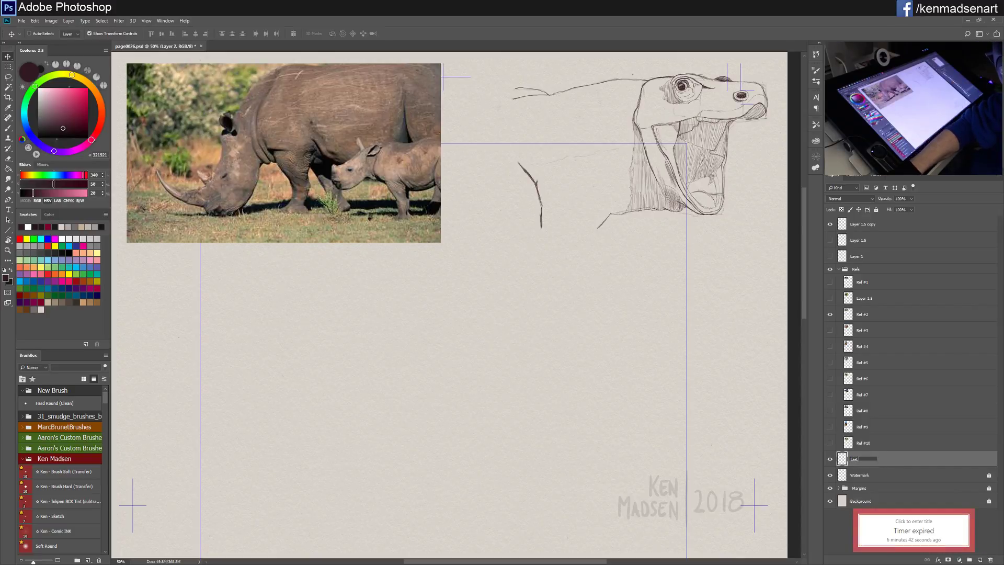
pyautogui.write(' sketch')
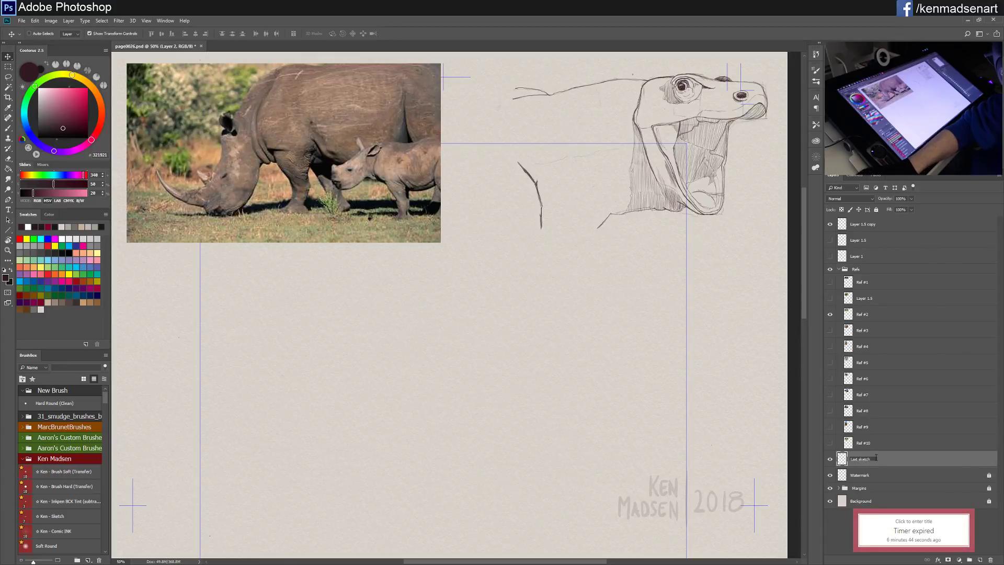
pyautogui.press('Return')
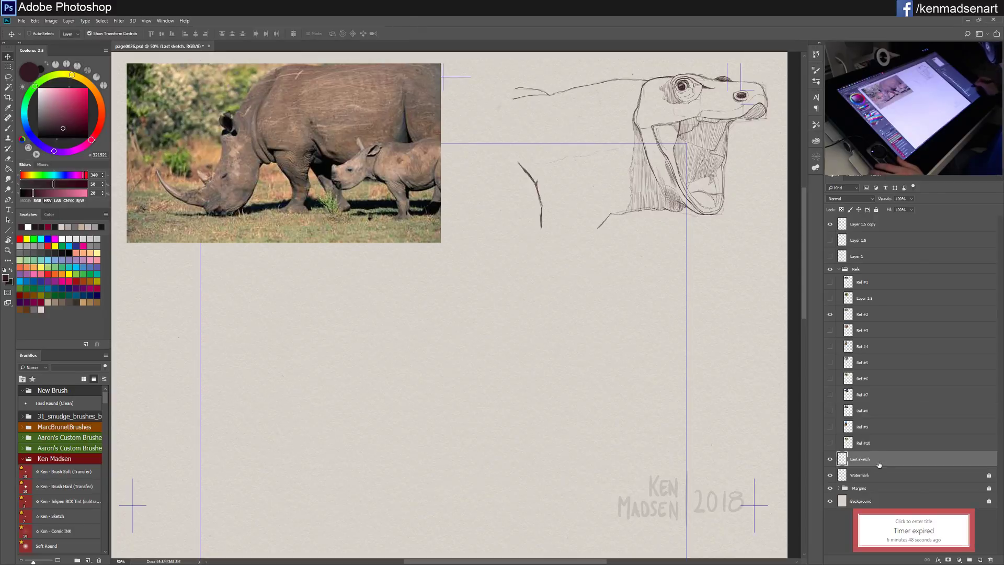
# Step: Draw a thin horizontal line beneath the dragon's jaw with the Brush and hand-letter "LAST" on it
pyautogui.press('b')
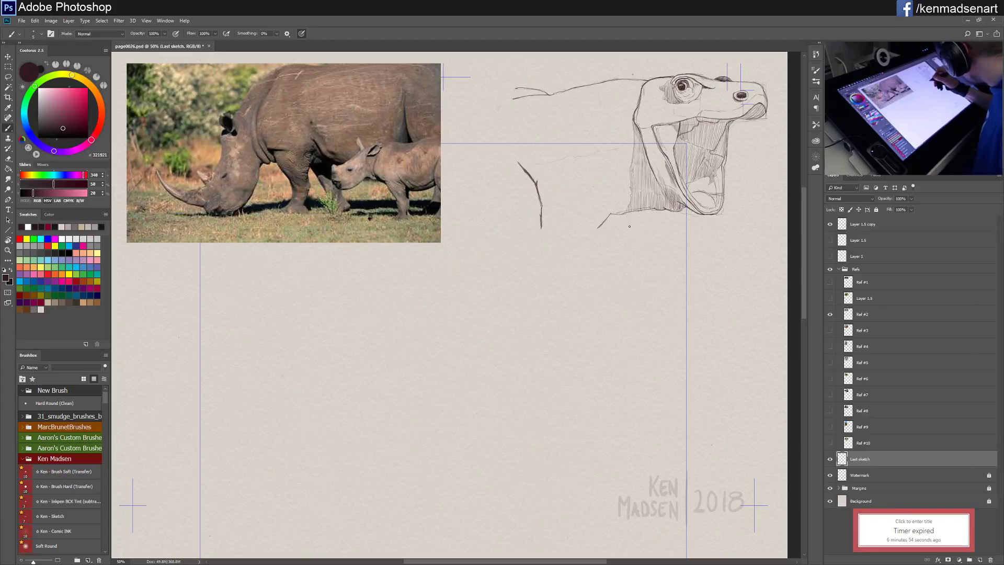
pyautogui.moveTo(628, 226); pyautogui.dragTo(710, 227)
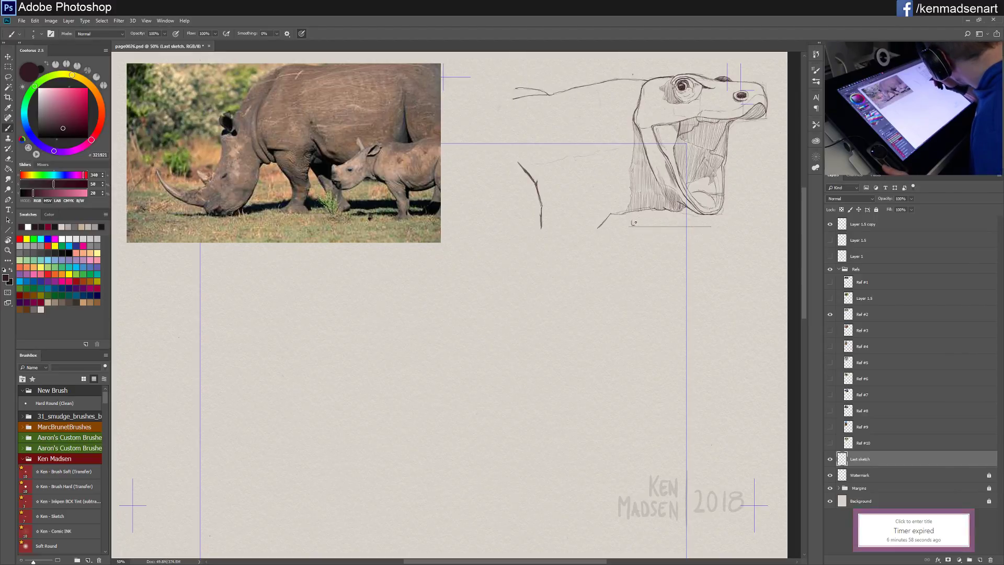
pyautogui.moveTo(636, 225); pyautogui.dragTo(642, 225)
pyautogui.hotkey('ctrl', 'z')
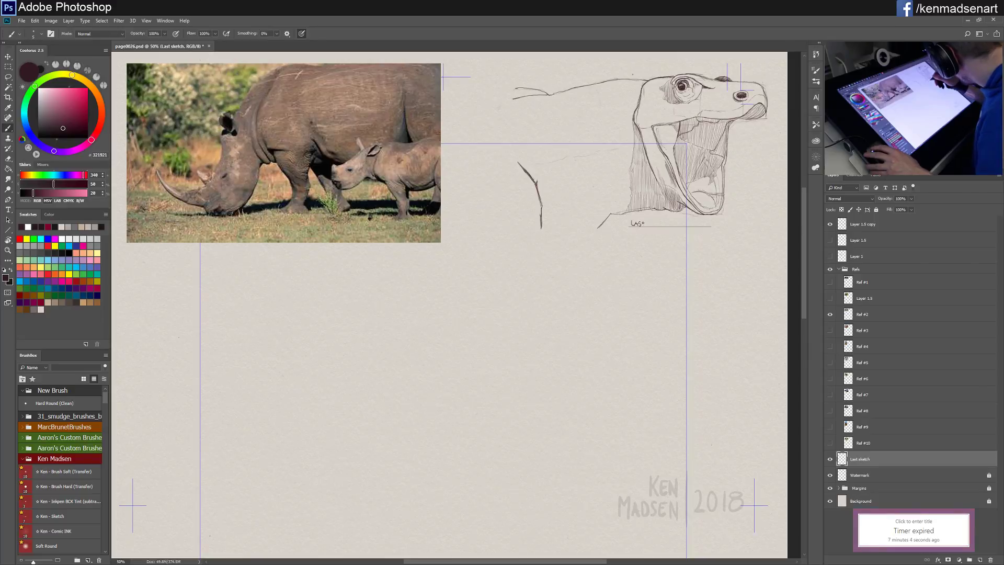
pyautogui.moveTo(638, 222); pyautogui.dragTo(639, 221)
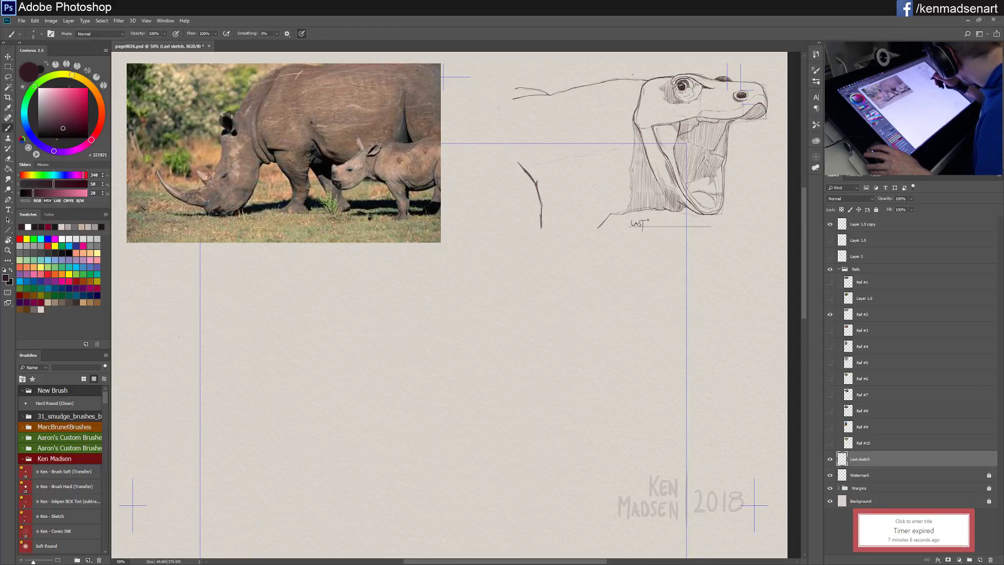
pyautogui.hotkey('ctrl', 'z')
pyautogui.moveTo(643, 221); pyautogui.dragTo(645, 234)
pyautogui.hotkey('ctrl', 'z')
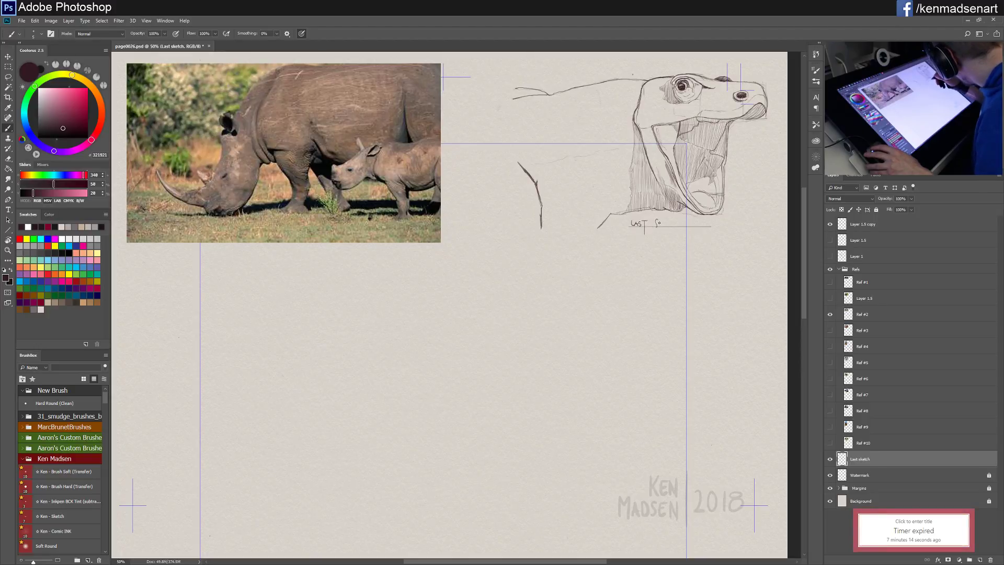
# Step: Hand-letter "SKETCH" after "LAST" on the line beneath the dragon, redoing strokes that need correction
pyautogui.moveTo(661, 220); pyautogui.dragTo(664, 224)
pyautogui.hotkey('ctrl', 'z')
pyautogui.moveTo(659, 221); pyautogui.dragTo(668, 224)
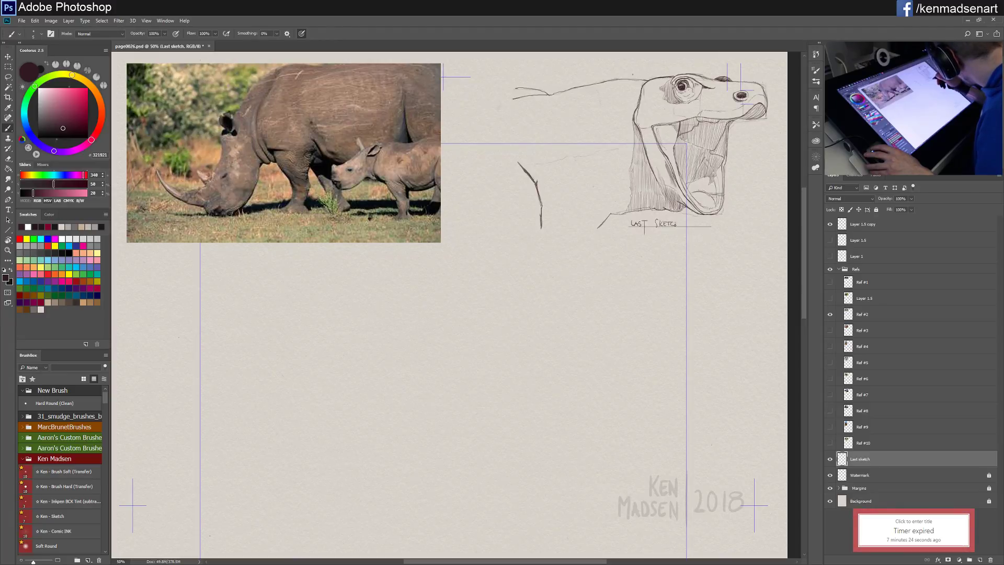
pyautogui.moveTo(674, 220); pyautogui.dragTo(678, 225)
pyautogui.hotkey('ctrl', 'z')
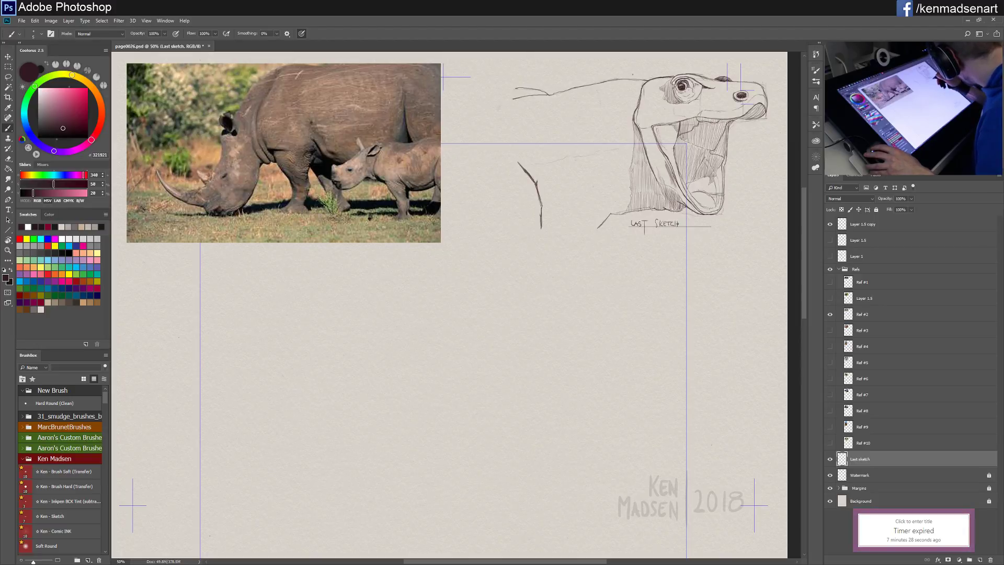
pyautogui.hotkey('ctrl', 'z')
pyautogui.hotkey('ctrl', 'z')
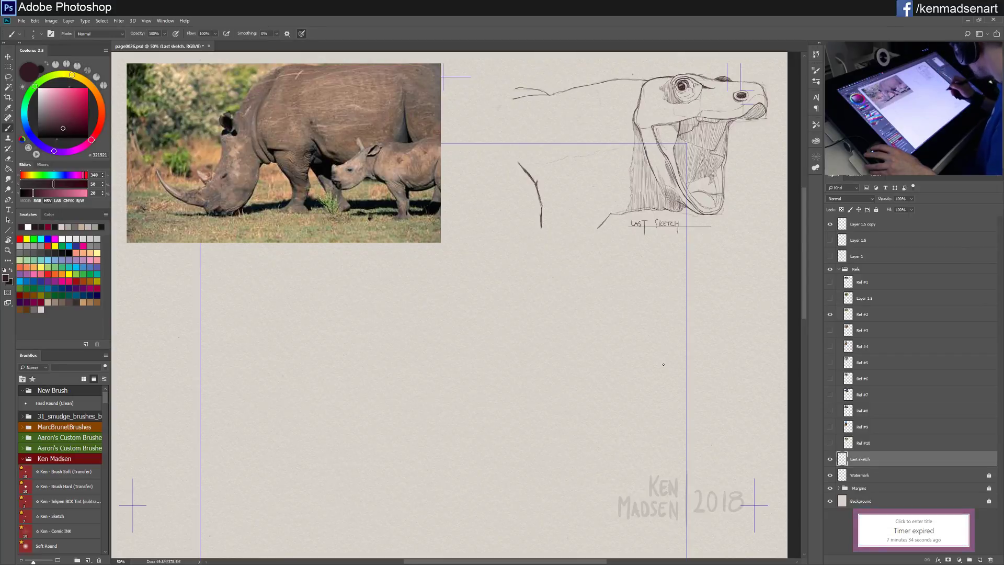
pyautogui.moveTo(678, 220); pyautogui.dragTo(674, 231)
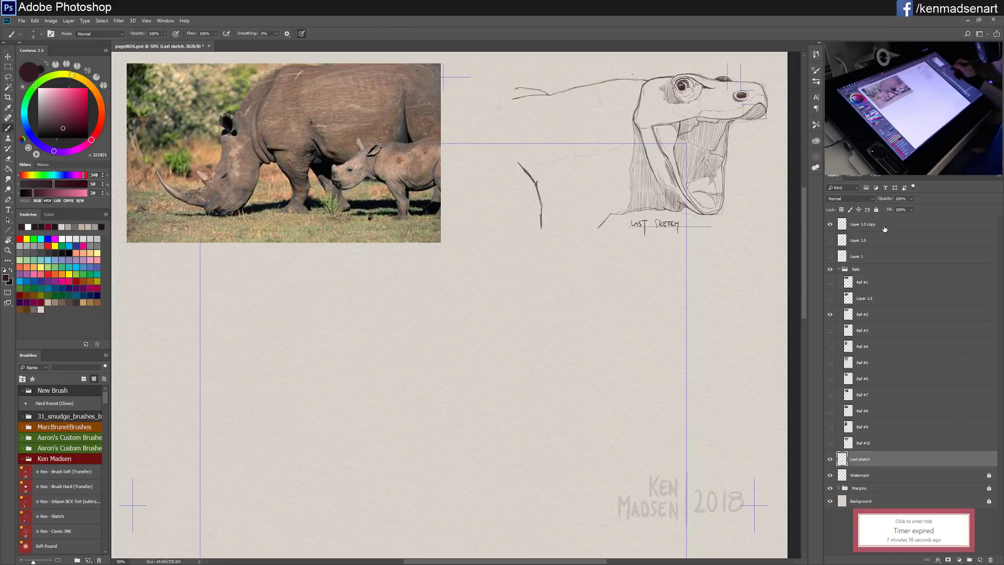
# Step: Create a new layer above Layer 1.5 copy for the rhino sketch and restart the timer at 30 minutes
pyautogui.click(862, 224)
pyautogui.click(979, 560)
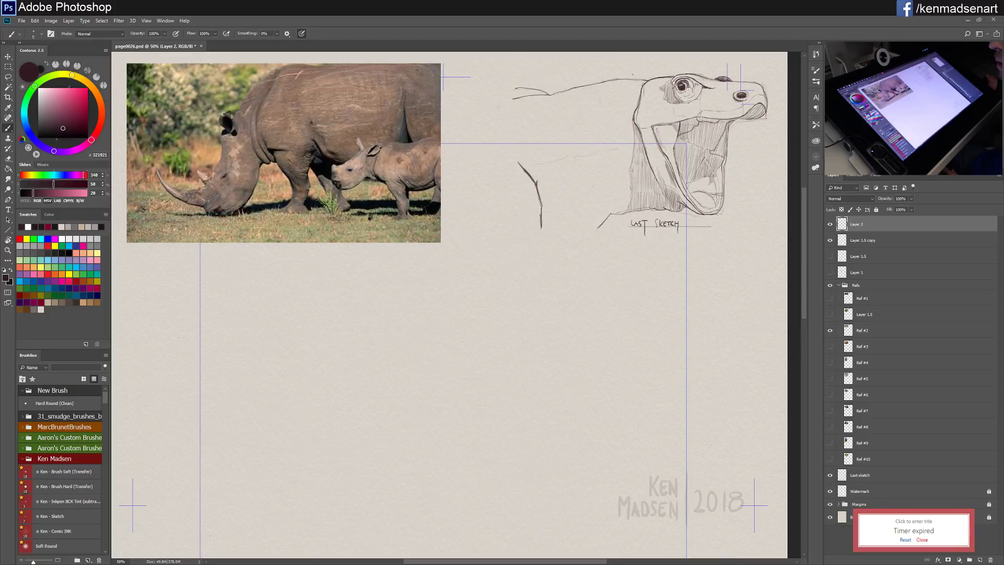
pyautogui.click(907, 539)
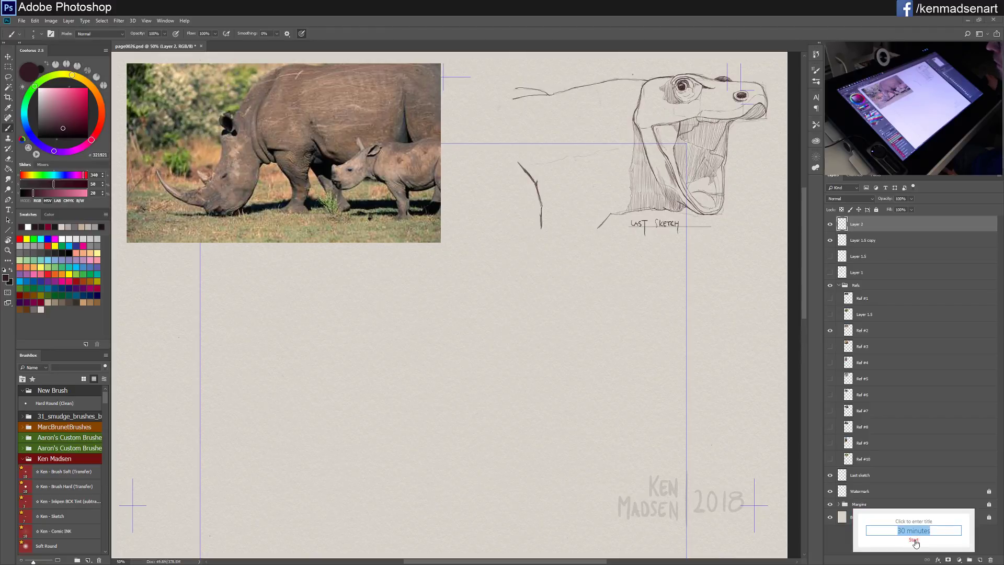
pyautogui.click(914, 541)
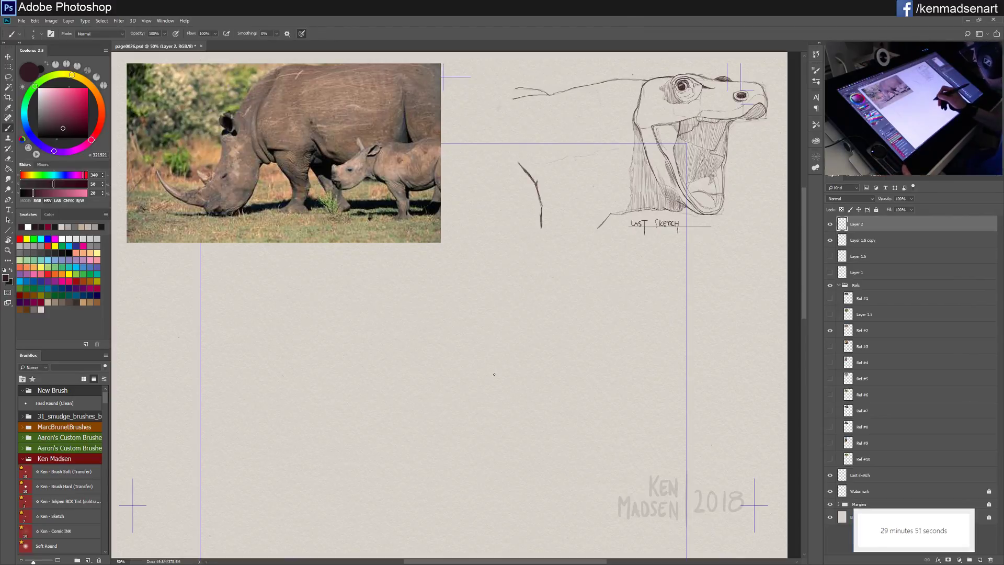
pyautogui.moveTo(491, 374)
pyautogui.mouseDown()
pyautogui.moveTo(554, 396)
pyautogui.moveTo(519, 381)
pyautogui.mouseUp()
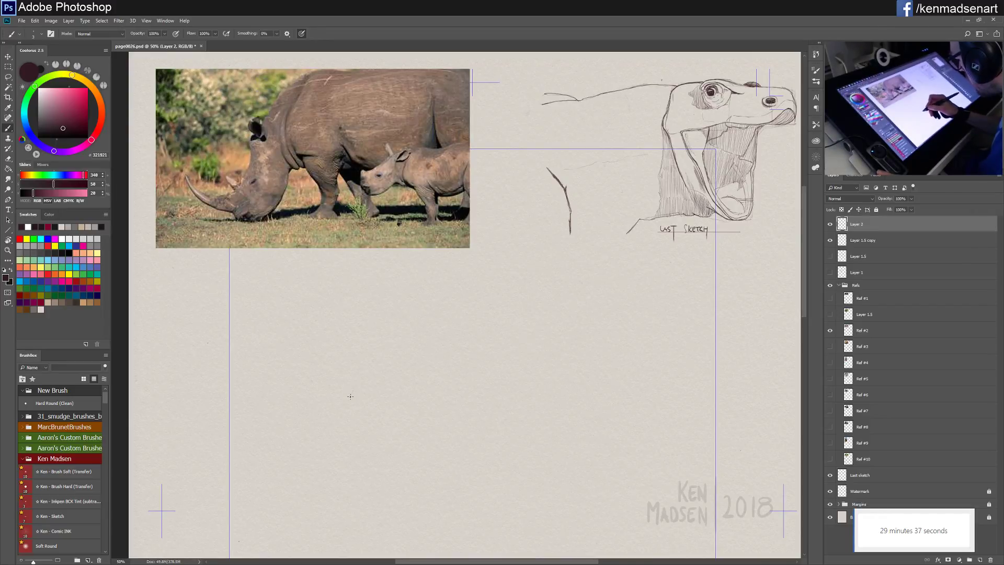
pyautogui.moveTo(353, 386); pyautogui.dragTo(350, 395)
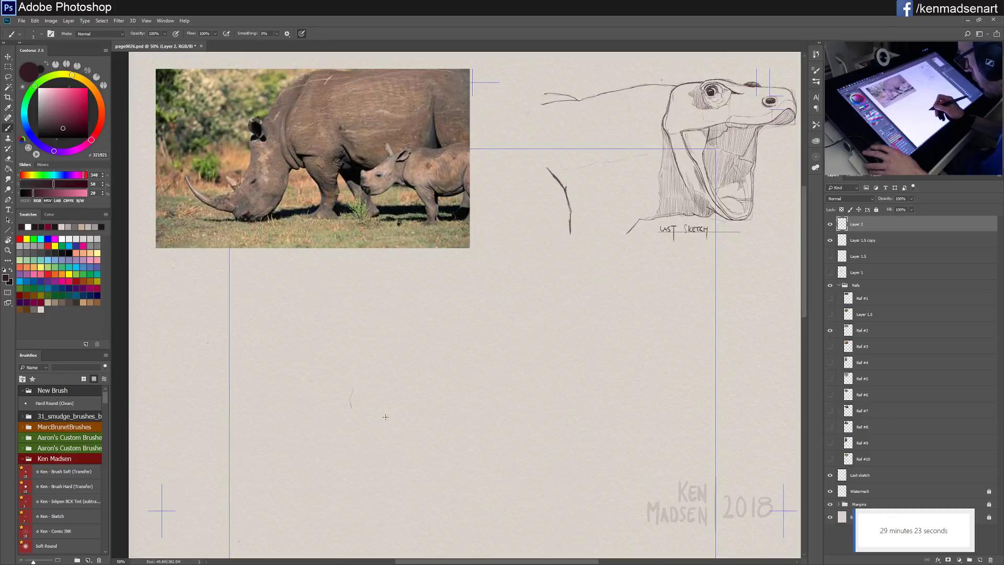
pyautogui.hotkey('ctrl', 'z')
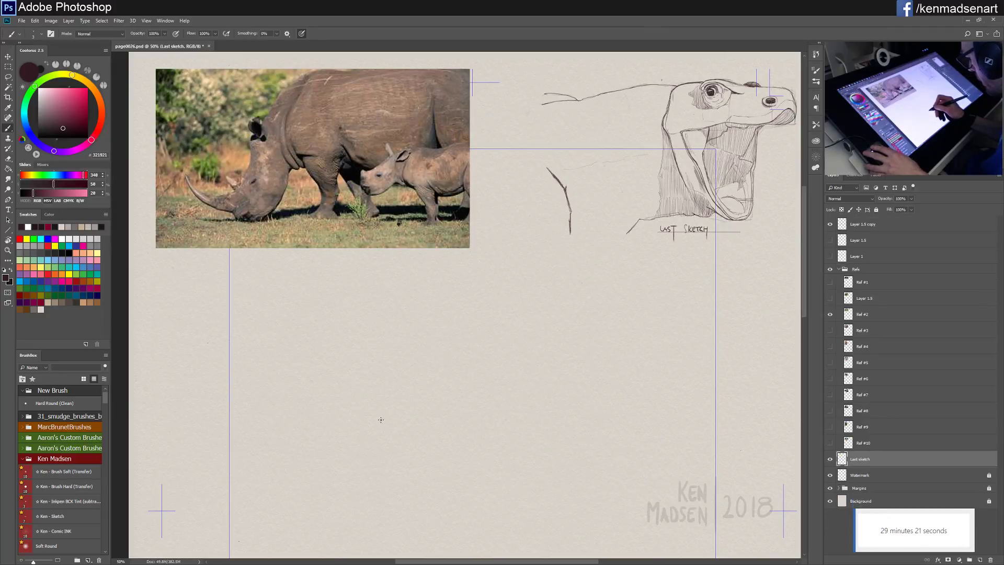
pyautogui.hotkey('ctrl', 'z')
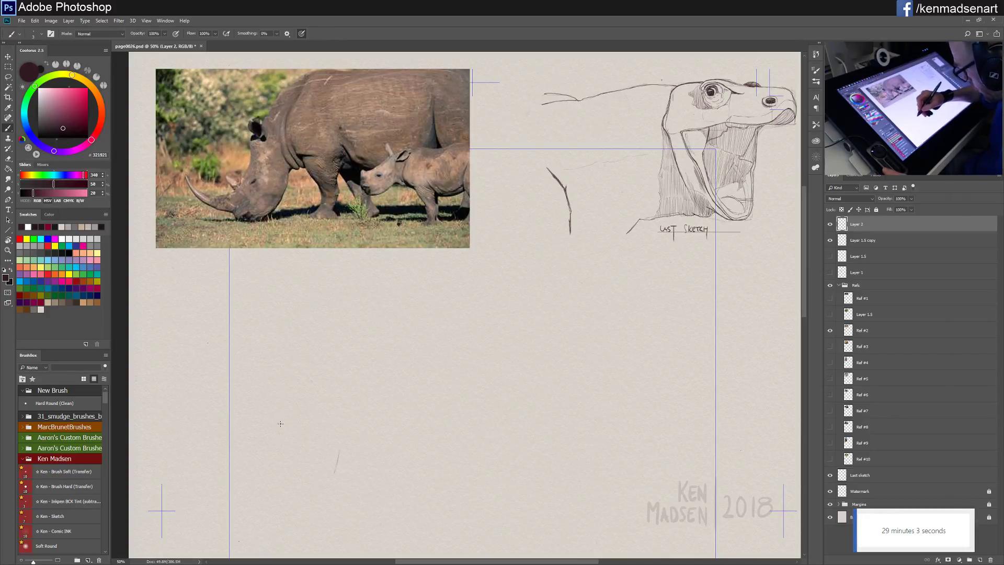
# Step: Block in the adult rhino with faint lines below the photo, drawing its horn, forehead, ear, and neck-to-back contour
pyautogui.moveTo(276, 429); pyautogui.dragTo(285, 441)
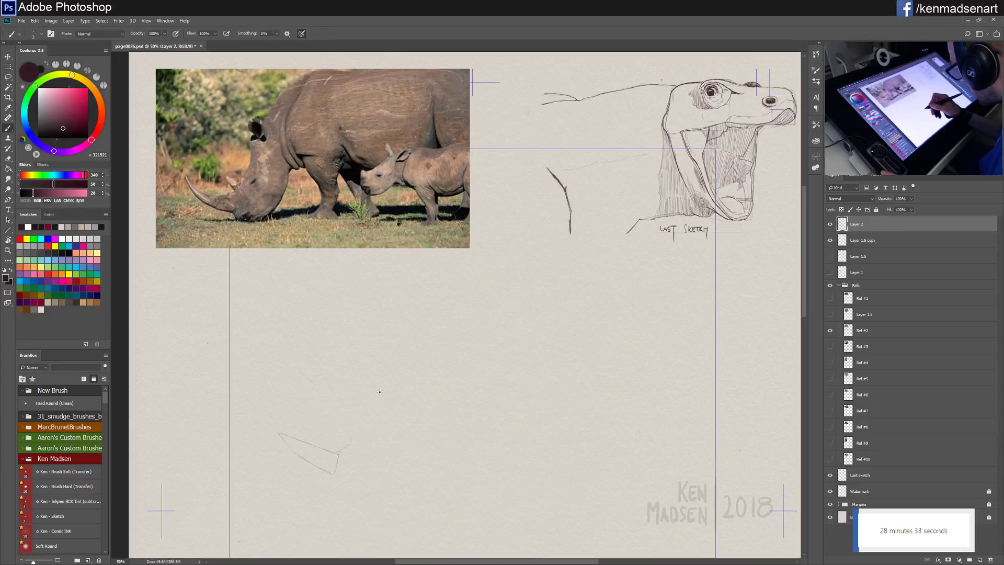
pyautogui.moveTo(379, 392); pyautogui.dragTo(360, 435)
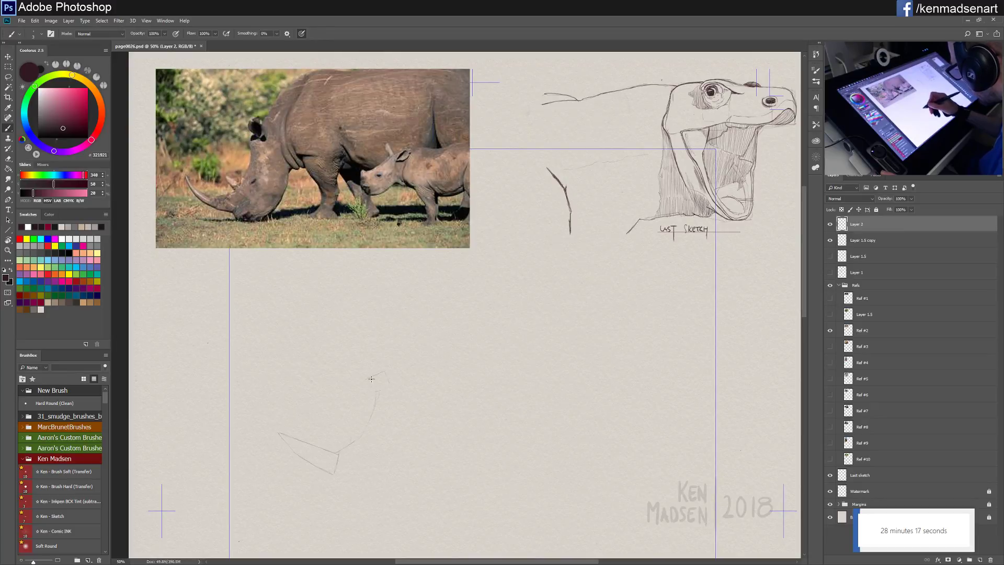
pyautogui.moveTo(375, 374)
pyautogui.mouseDown()
pyautogui.moveTo(367, 378)
pyautogui.moveTo(383, 396)
pyautogui.moveTo(386, 371)
pyautogui.moveTo(392, 388)
pyautogui.mouseUp()
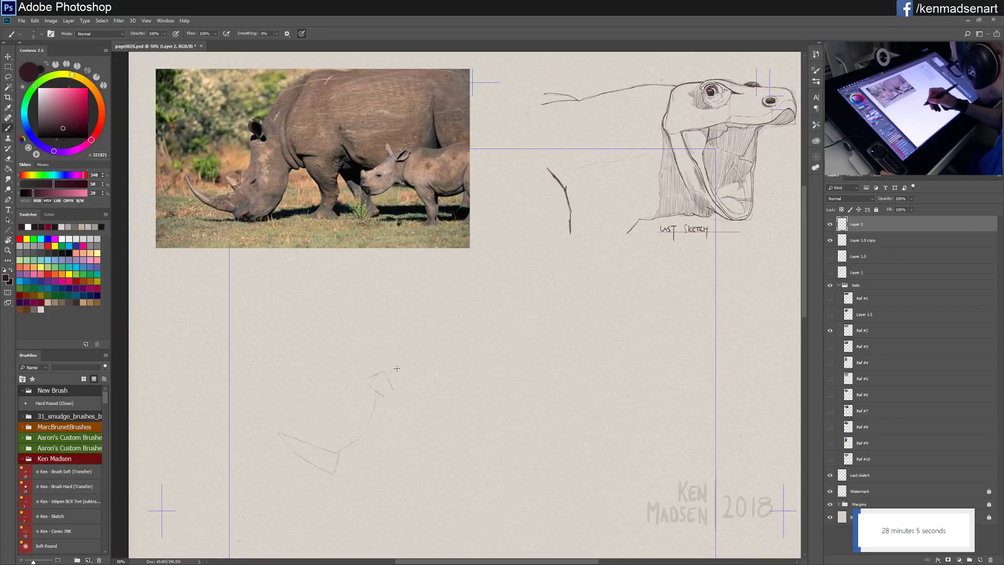
pyautogui.moveTo(396, 368); pyautogui.dragTo(415, 337)
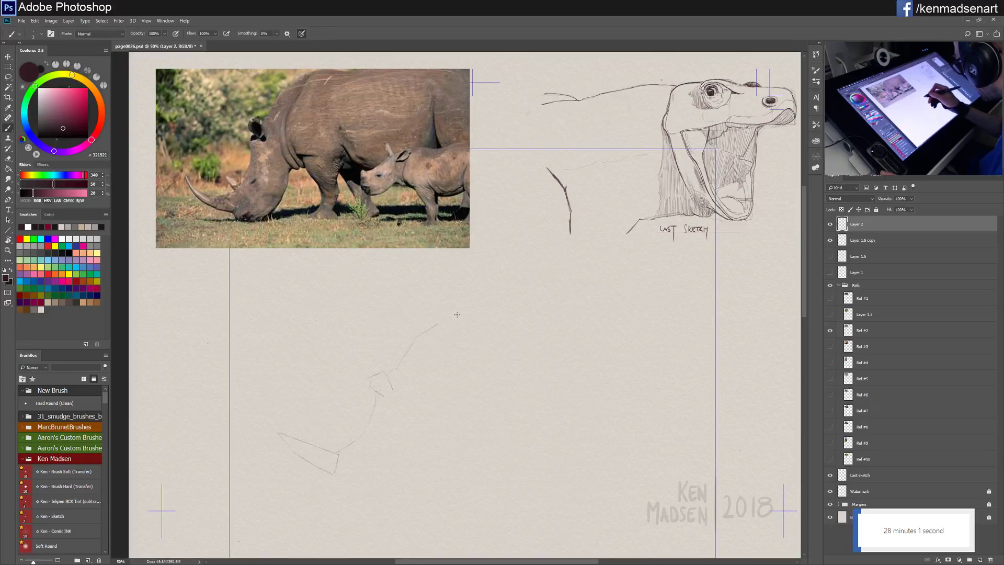
pyautogui.moveTo(441, 322); pyautogui.dragTo(501, 324)
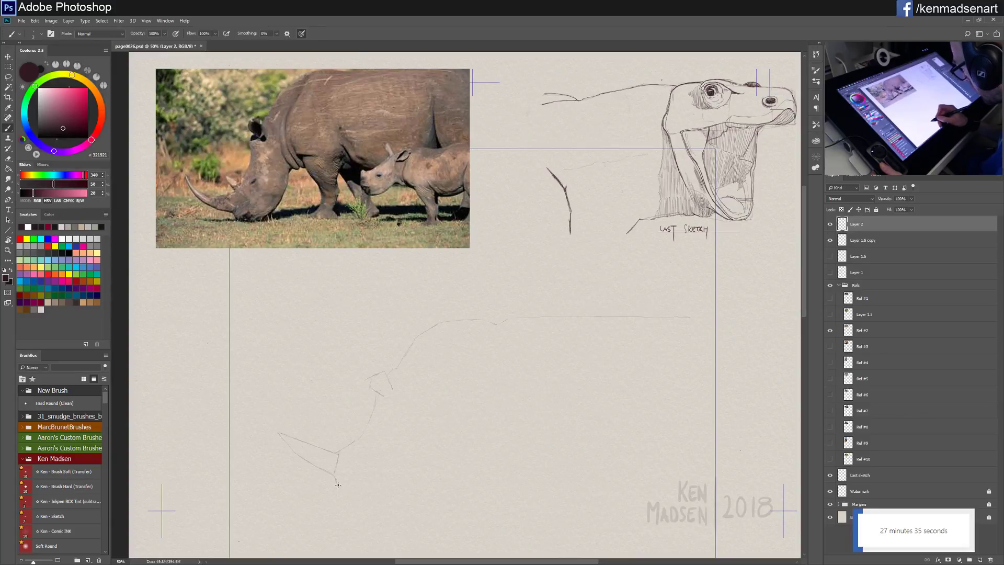
# Step: Sketch the adult rhino's muzzle and lower jaw, followed by light outlines for the chest and front leg
pyautogui.moveTo(338, 485); pyautogui.dragTo(365, 491)
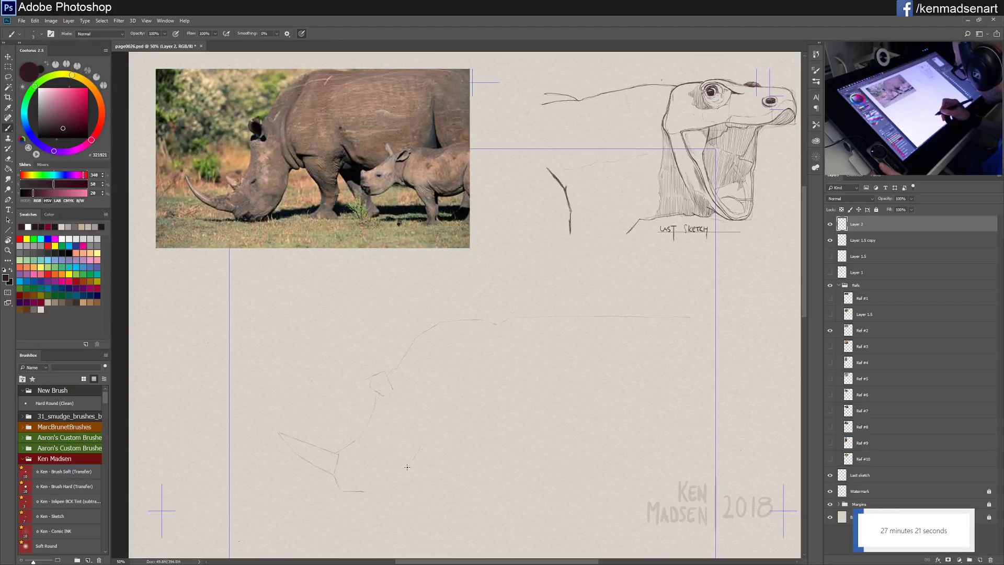
pyautogui.moveTo(421, 445); pyautogui.dragTo(365, 490)
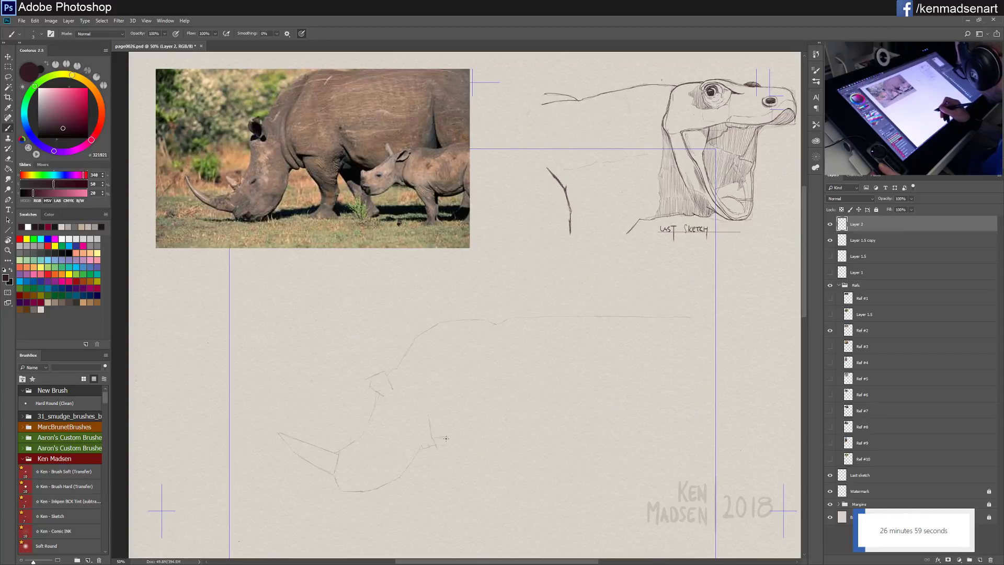
pyautogui.moveTo(437, 437); pyautogui.dragTo(461, 437)
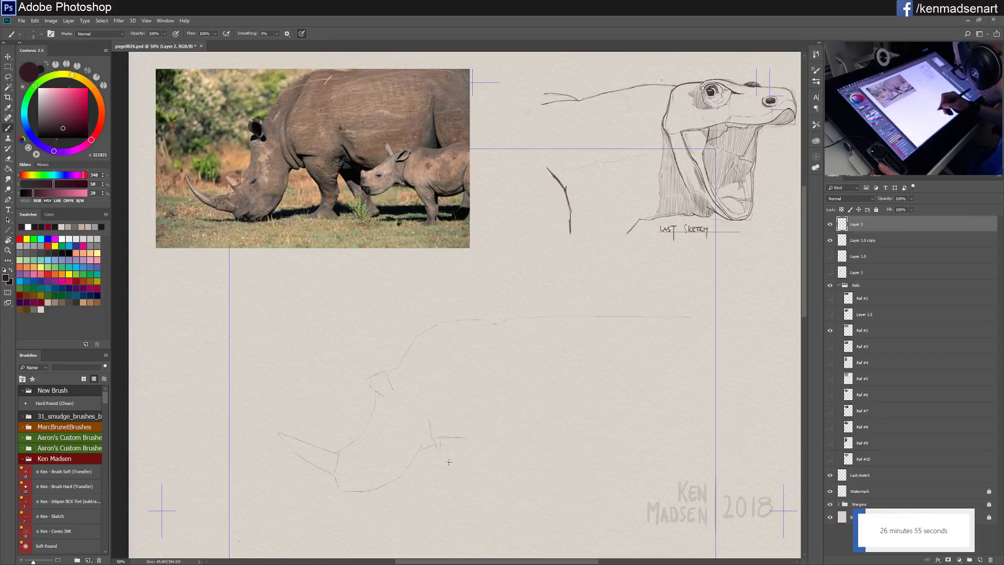
pyautogui.moveTo(441, 453); pyautogui.dragTo(450, 467)
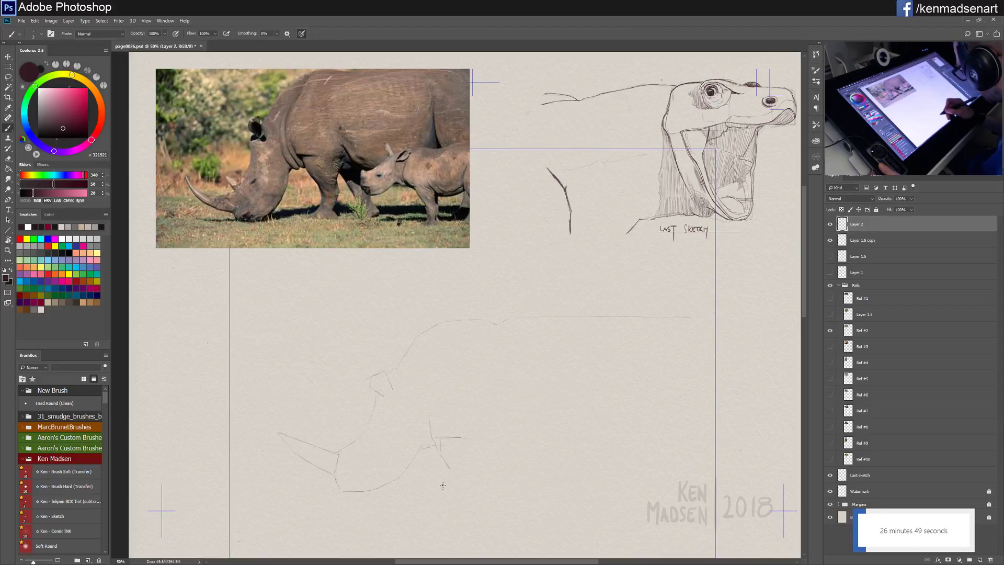
pyautogui.moveTo(442, 486); pyautogui.dragTo(451, 468)
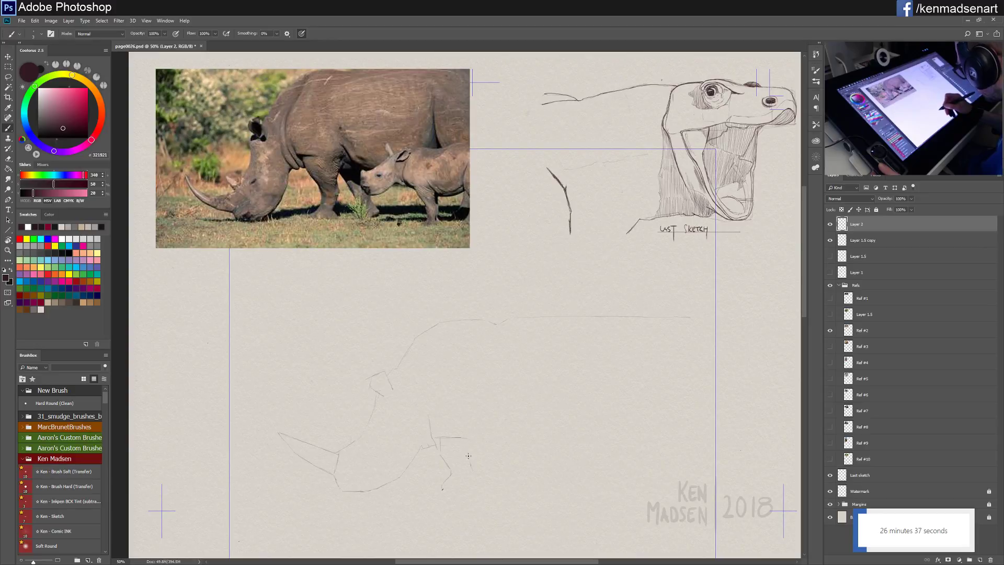
pyautogui.moveTo(477, 439); pyautogui.dragTo(469, 453)
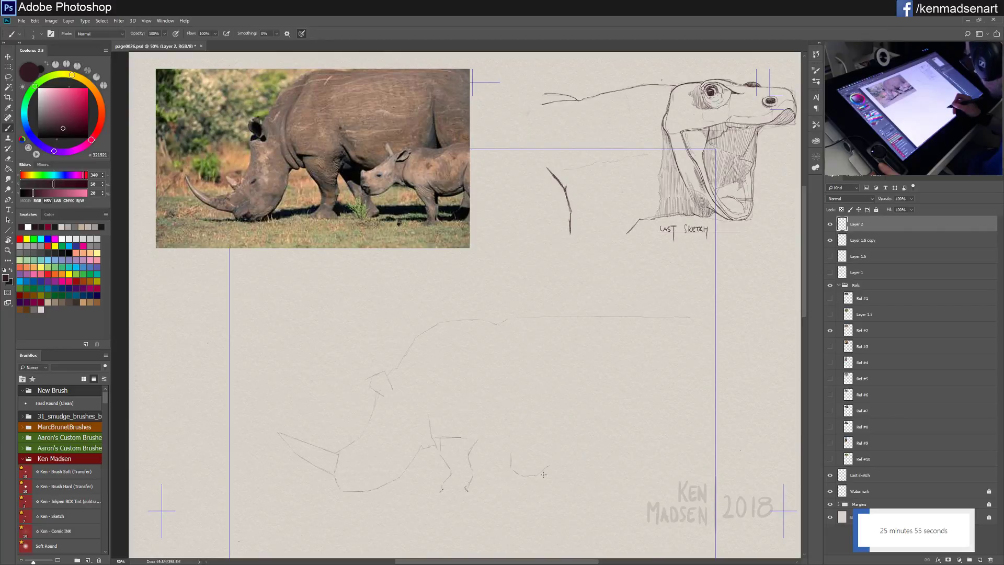
# Step: Block in the baby rhino beside the adult's front legs with faint lines for its jaw, forehead, neck and back contour
pyautogui.moveTo(531, 477); pyautogui.dragTo(568, 466)
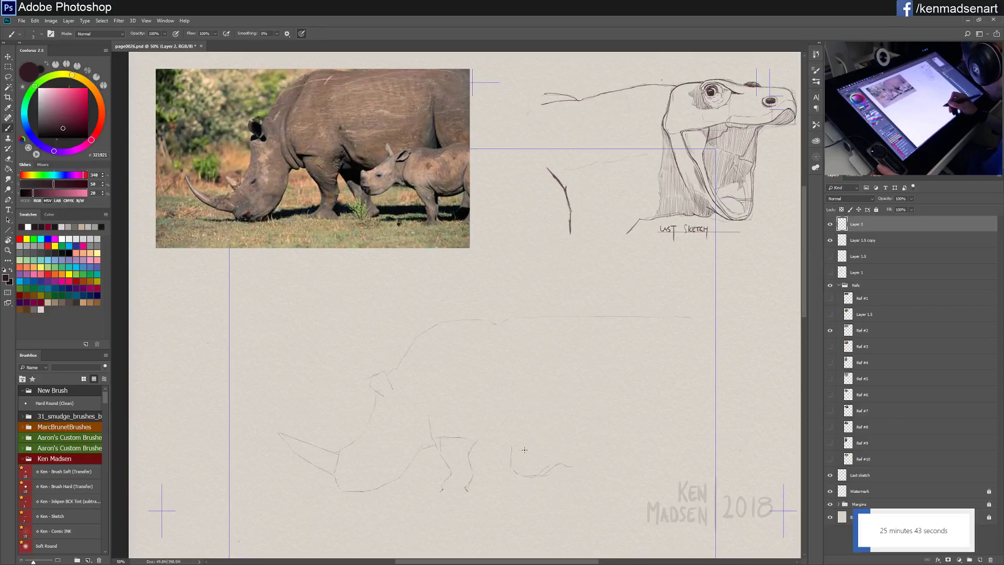
pyautogui.moveTo(515, 448); pyautogui.dragTo(548, 438)
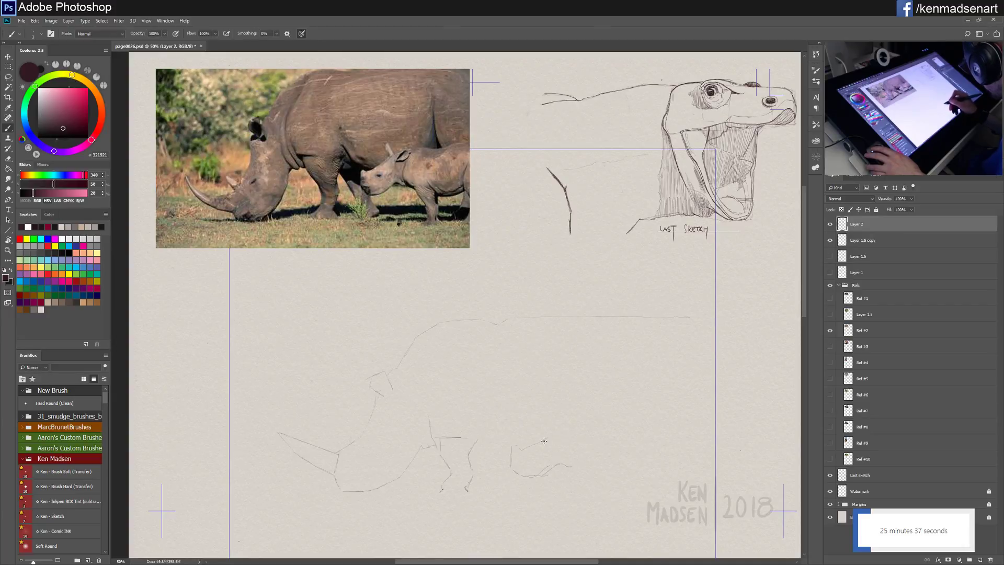
pyautogui.moveTo(553, 436); pyautogui.dragTo(589, 430)
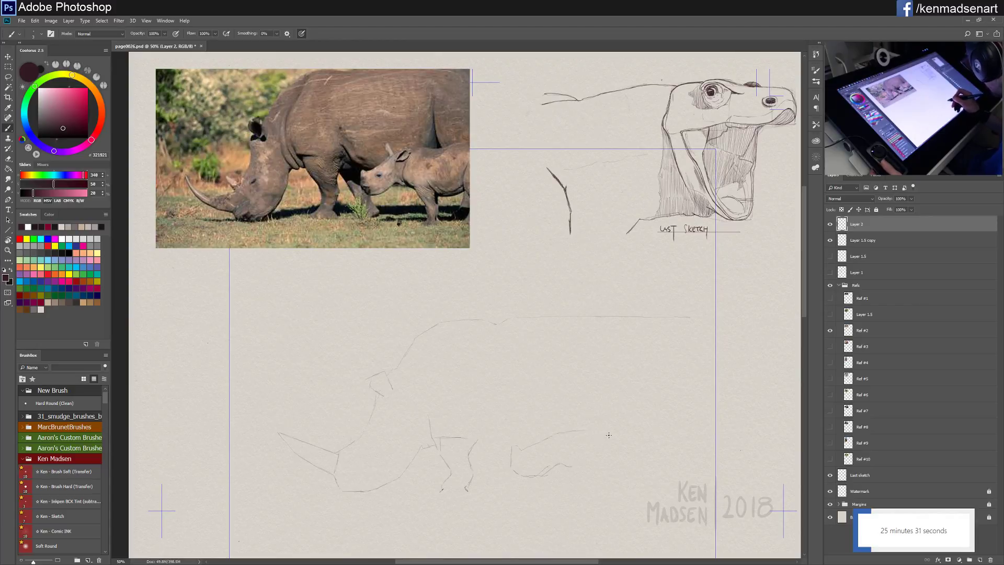
pyautogui.moveTo(590, 432); pyautogui.dragTo(609, 438)
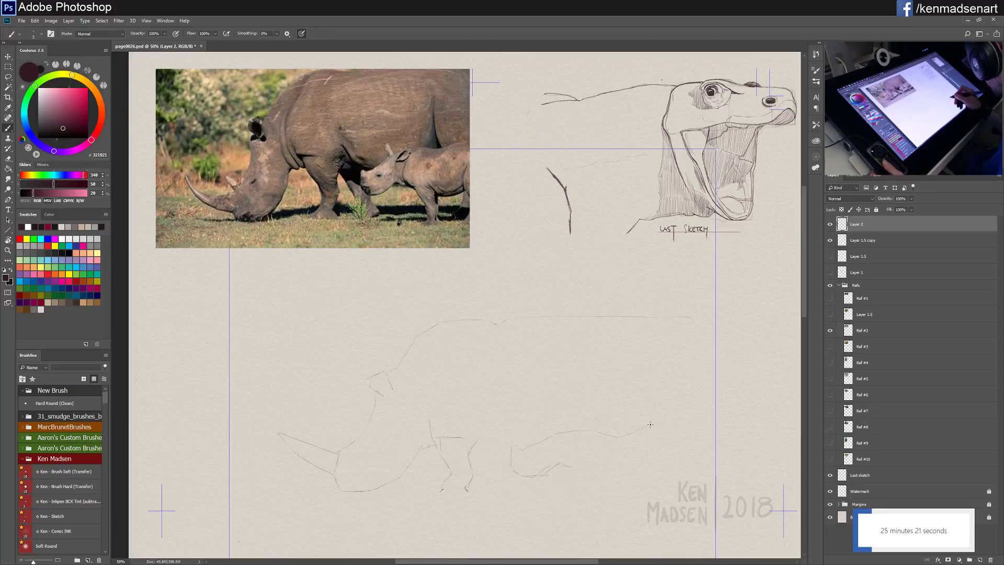
pyautogui.moveTo(649, 424); pyautogui.dragTo(680, 426)
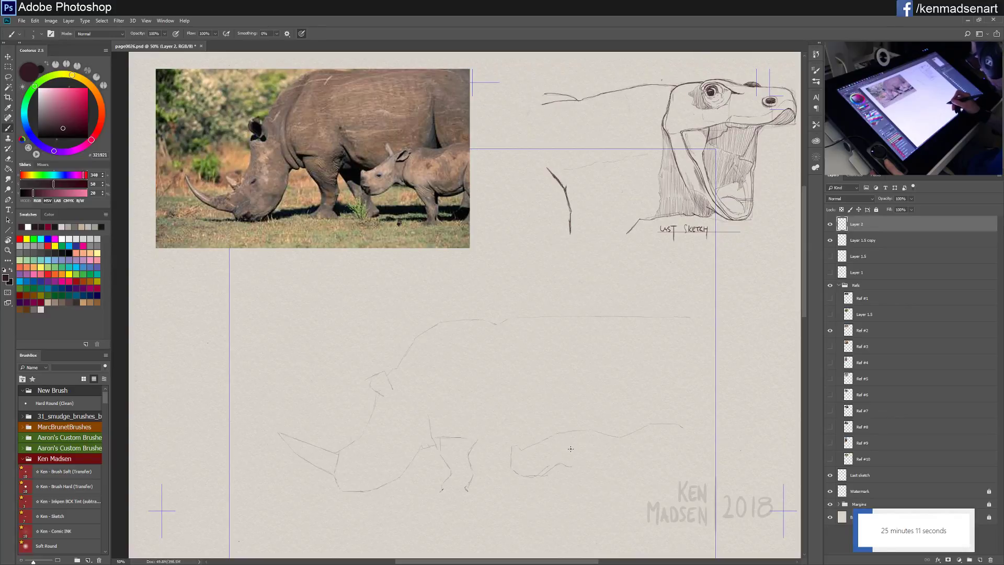
# Step: Sketch the baby rhino's throat and front leg, then its hind leg and belly line with light strokes
pyautogui.moveTo(570, 443); pyautogui.dragTo(566, 451)
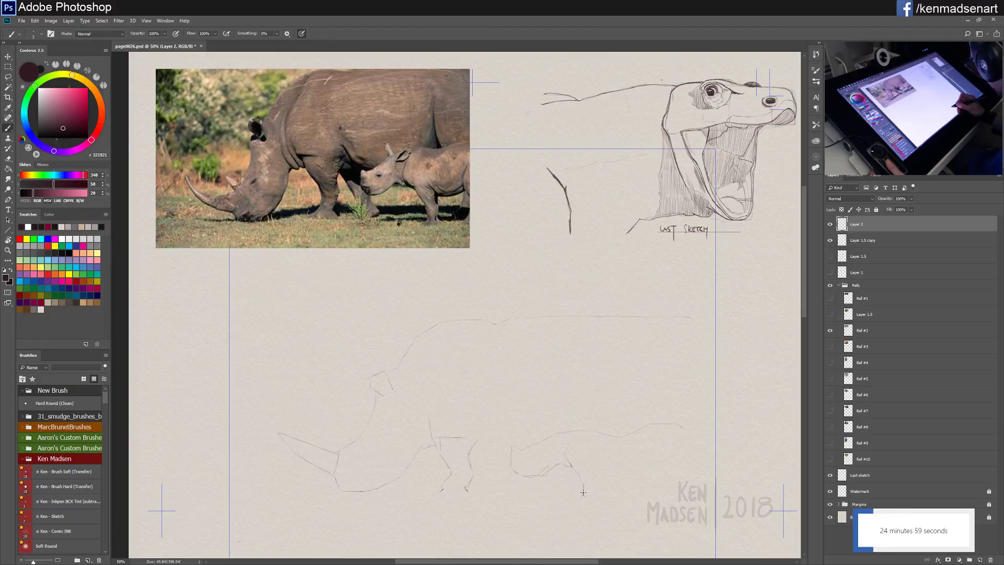
pyautogui.moveTo(583, 492); pyautogui.dragTo(594, 496)
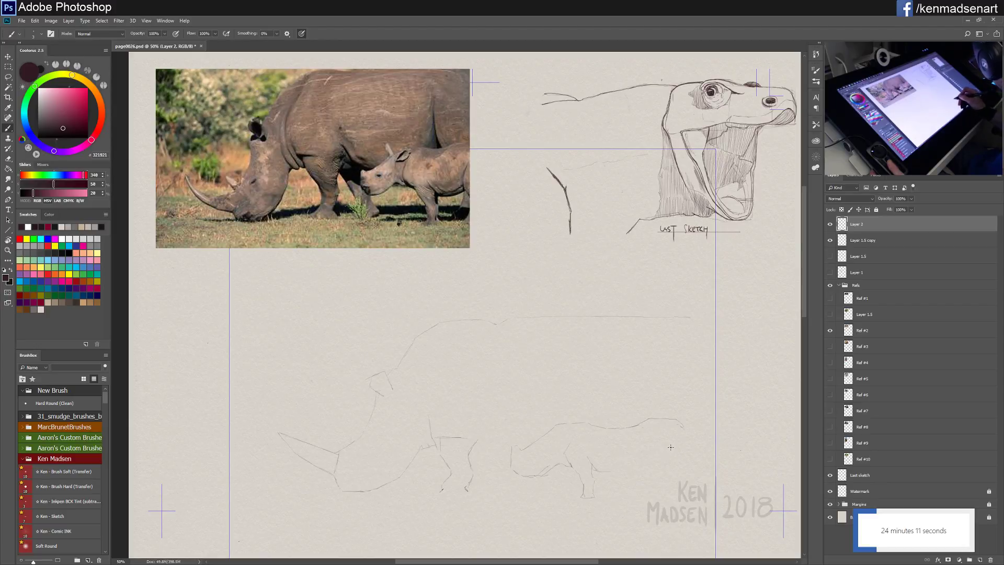
pyautogui.moveTo(670, 446); pyautogui.dragTo(667, 470)
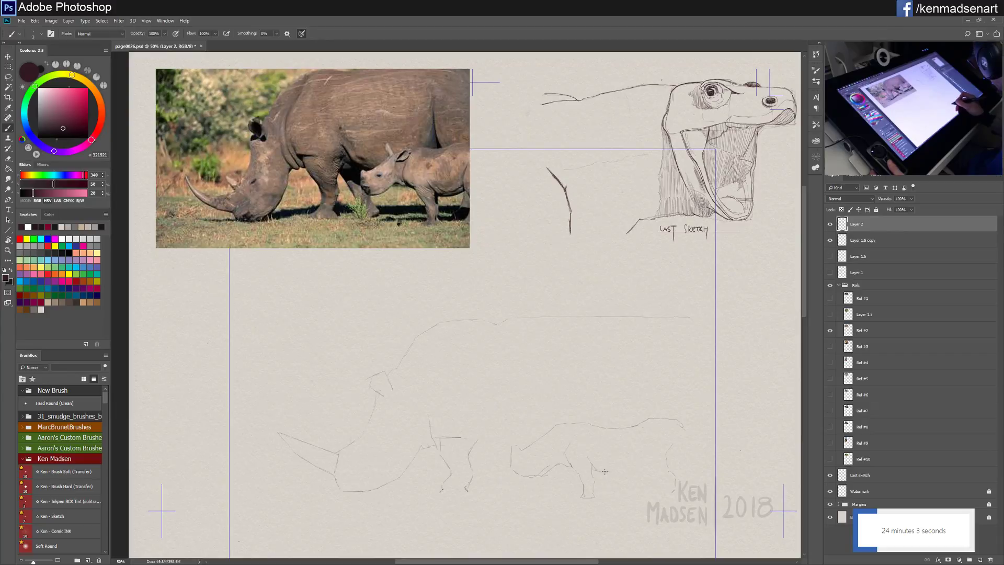
pyautogui.moveTo(616, 473); pyautogui.dragTo(663, 470)
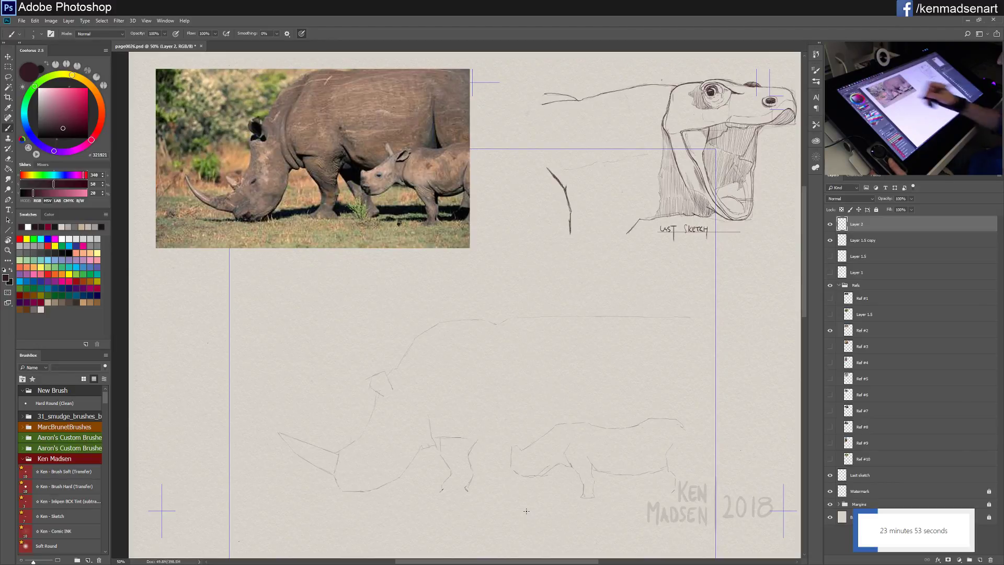
# Step: Lasso the front half of the baby rhino and squash it horizontally towards its rear to shorten the body
pyautogui.click(11, 76)
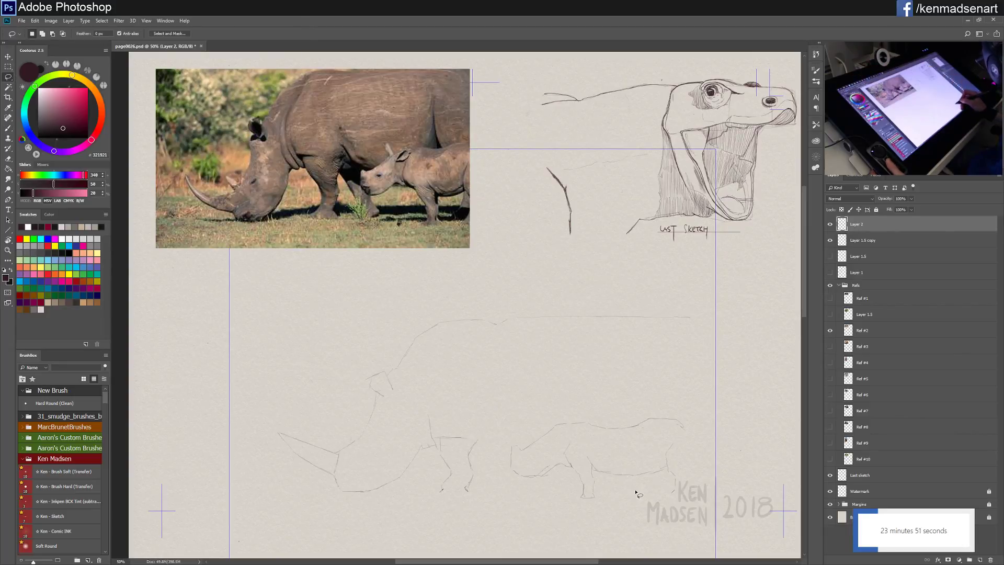
pyautogui.moveTo(639, 472)
pyautogui.mouseDown()
pyautogui.moveTo(614, 405)
pyautogui.moveTo(506, 438)
pyautogui.moveTo(554, 520)
pyautogui.moveTo(638, 492)
pyautogui.moveTo(639, 475)
pyautogui.mouseUp()
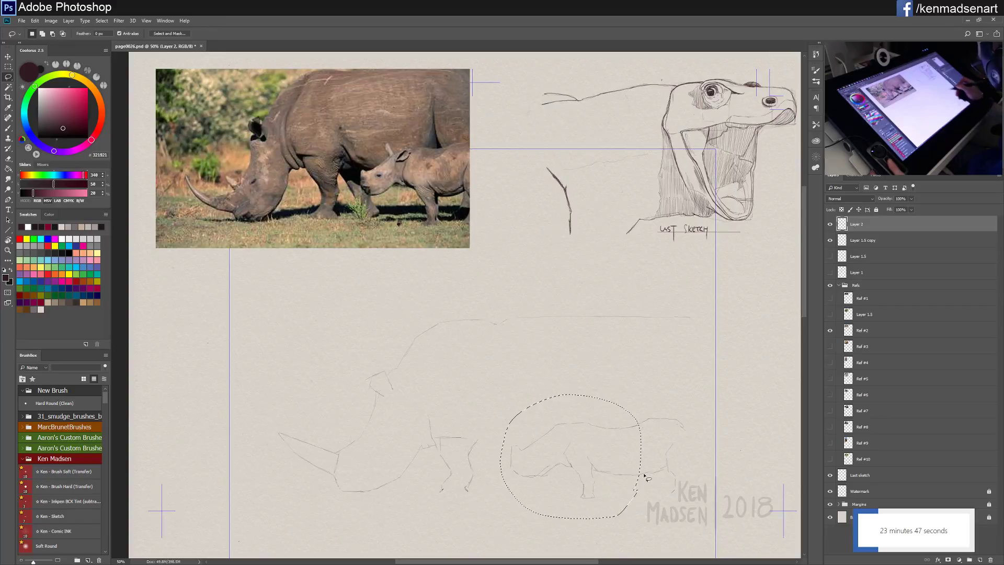
pyautogui.press('v')
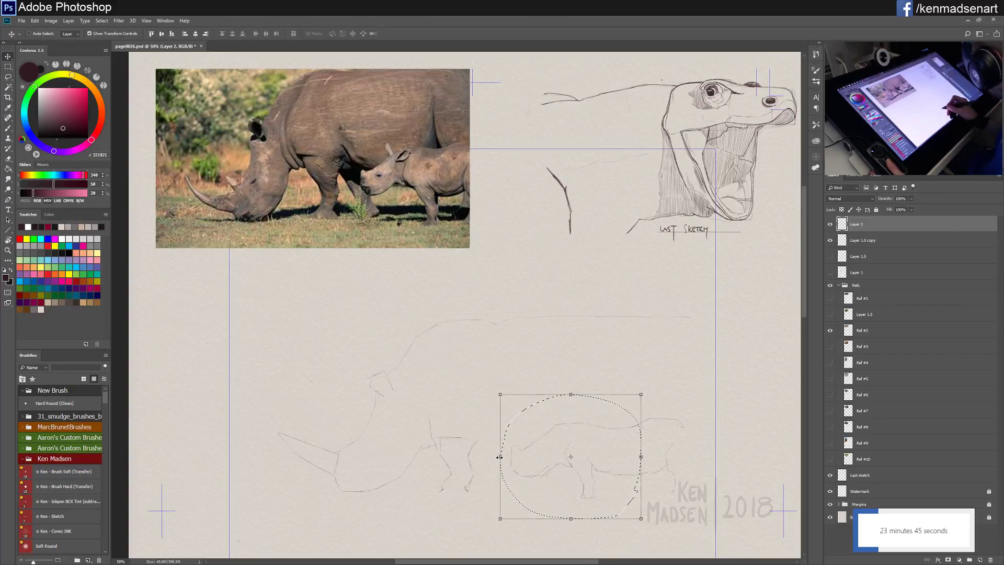
pyautogui.moveTo(501, 457); pyautogui.dragTo(530, 459)
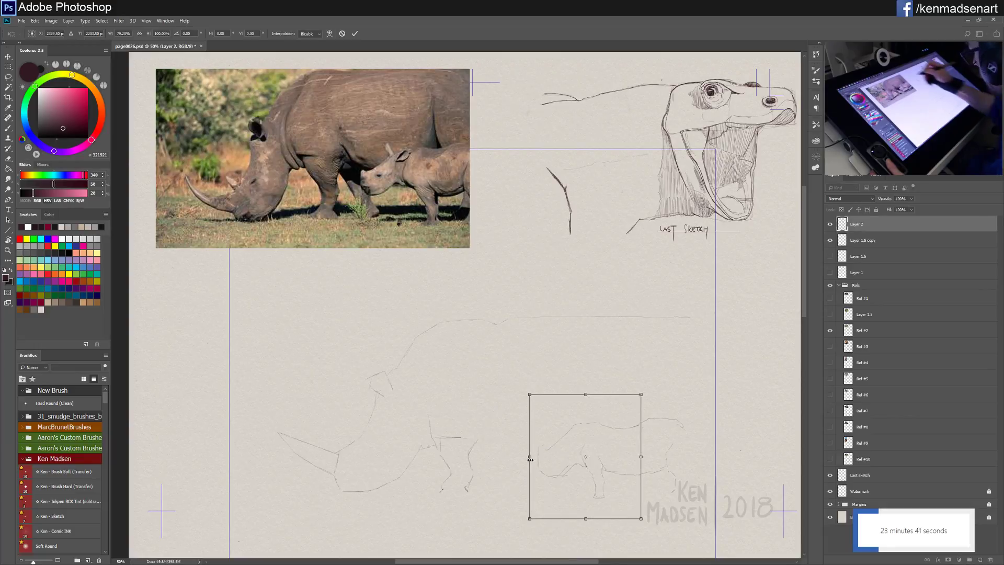
pyautogui.press('Return')
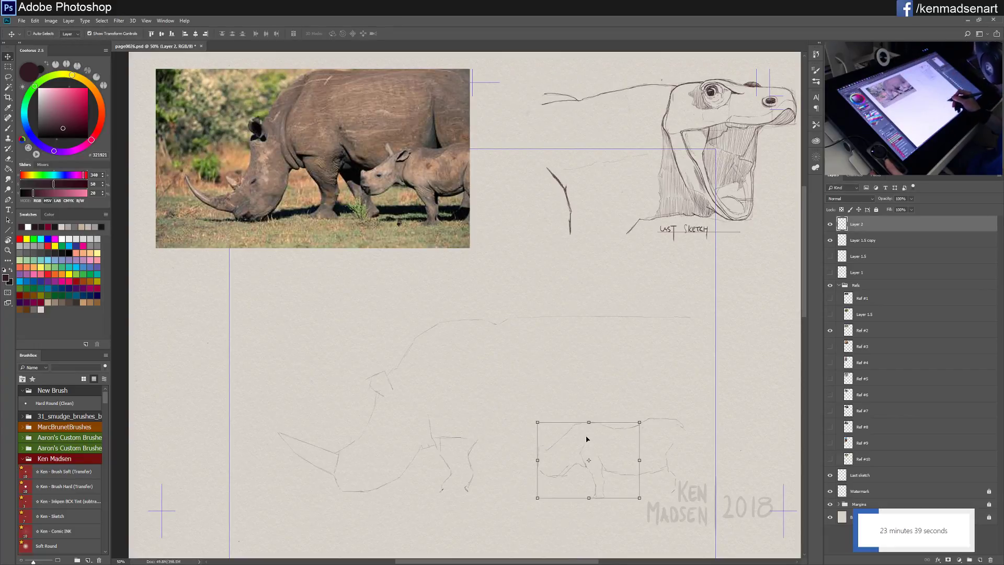
# Step: Firm up the baby rhino's front leg and sketch the adult's farther leg beside the baby's muzzle, redoing the overly dark stroke
pyautogui.press('b')
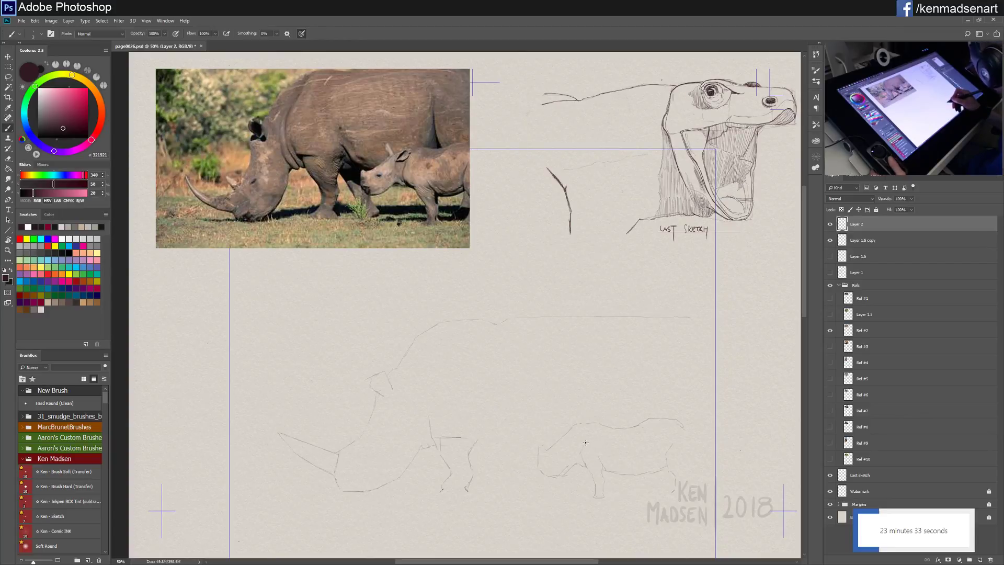
pyautogui.moveTo(584, 464); pyautogui.dragTo(595, 476)
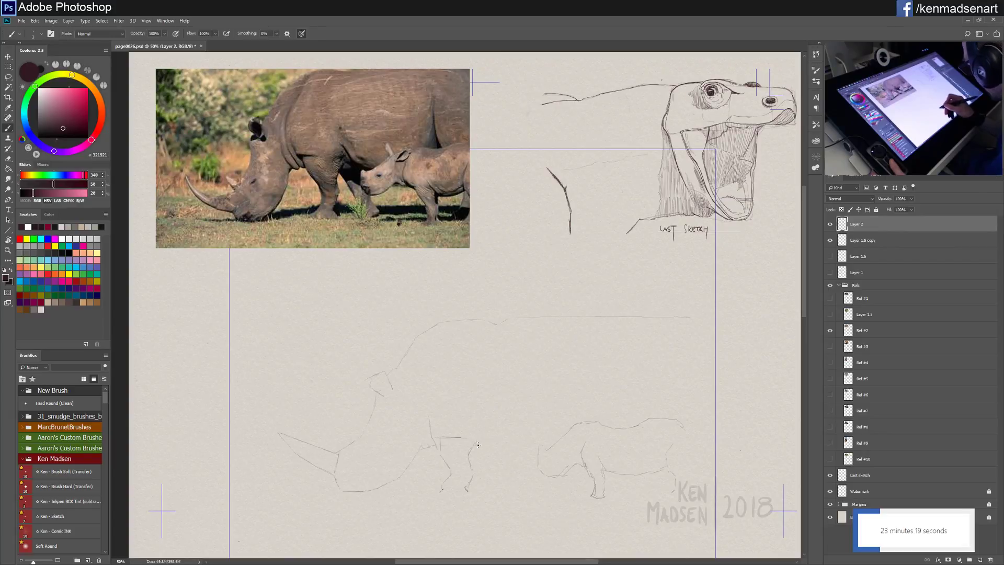
pyautogui.moveTo(479, 445)
pyautogui.mouseDown()
pyautogui.moveTo(496, 442)
pyautogui.moveTo(482, 454)
pyautogui.mouseUp()
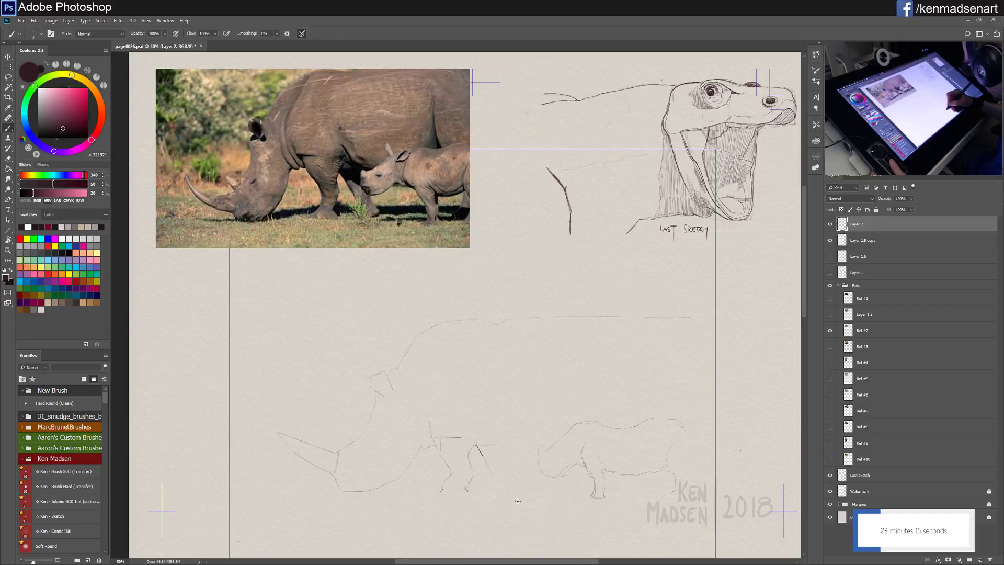
pyautogui.hotkey('ctrl', 'z')
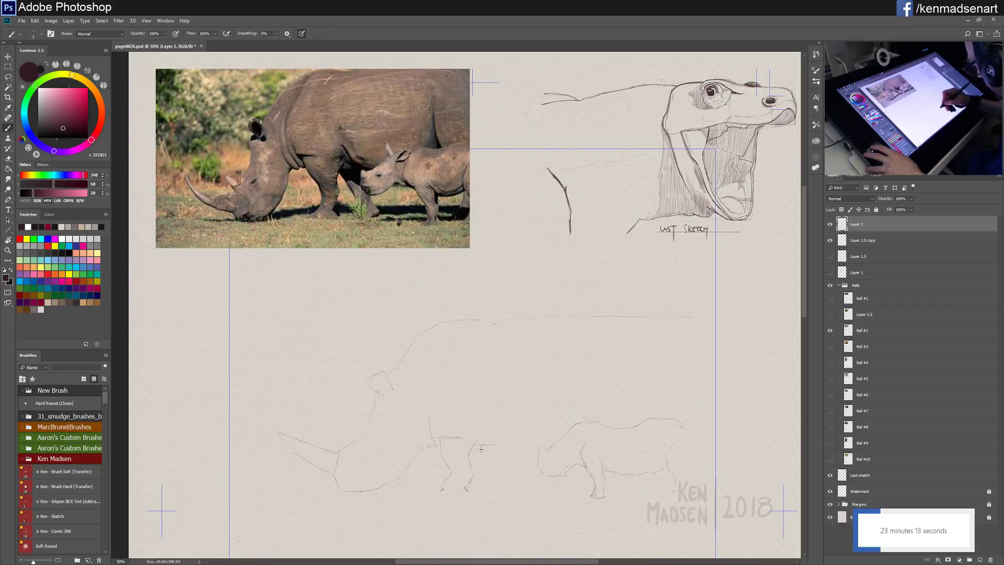
pyautogui.moveTo(476, 445); pyautogui.dragTo(492, 474)
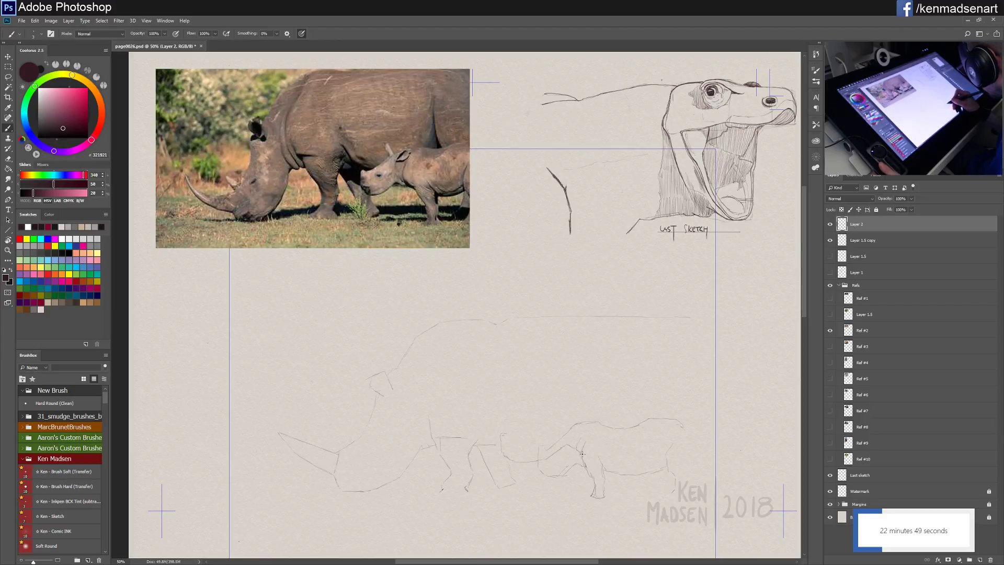
# Step: Rework the baby rhino with a longer head and raised back contour, defining its chest, shoulder, ears and eye
pyautogui.moveTo(580, 441); pyautogui.dragTo(584, 468)
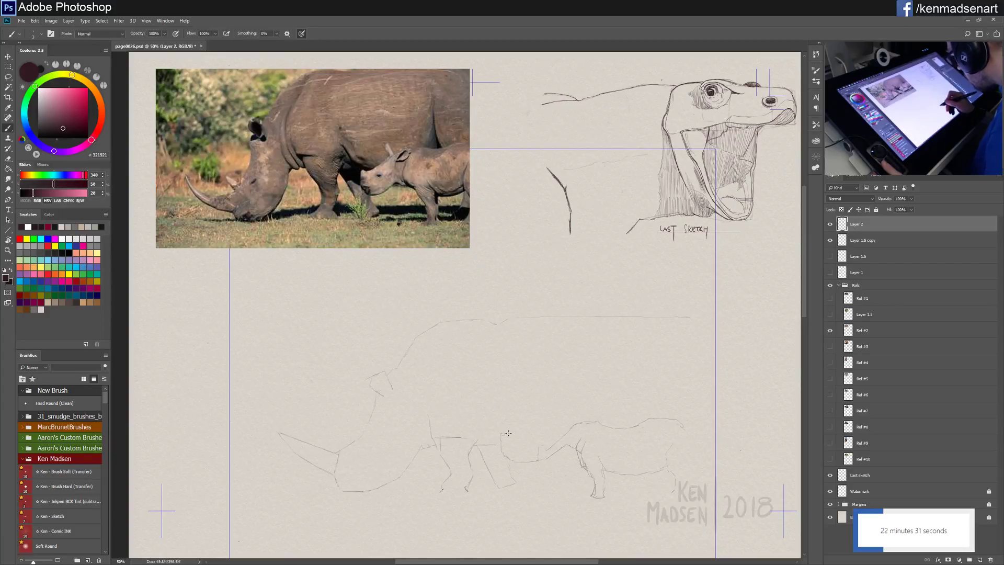
pyautogui.moveTo(508, 433); pyautogui.dragTo(522, 422)
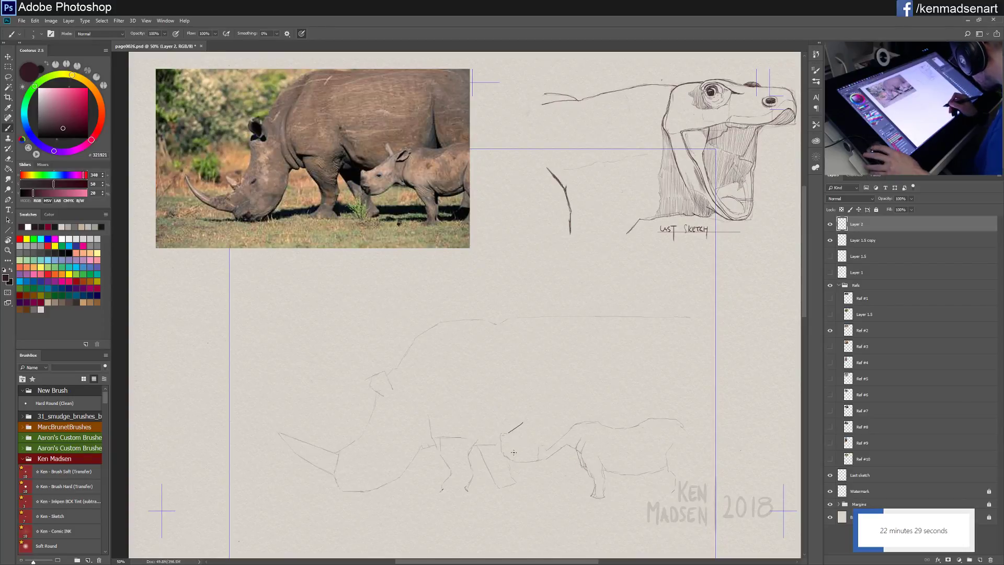
pyautogui.hotkey('ctrl', 'z')
pyautogui.moveTo(507, 433); pyautogui.dragTo(518, 430)
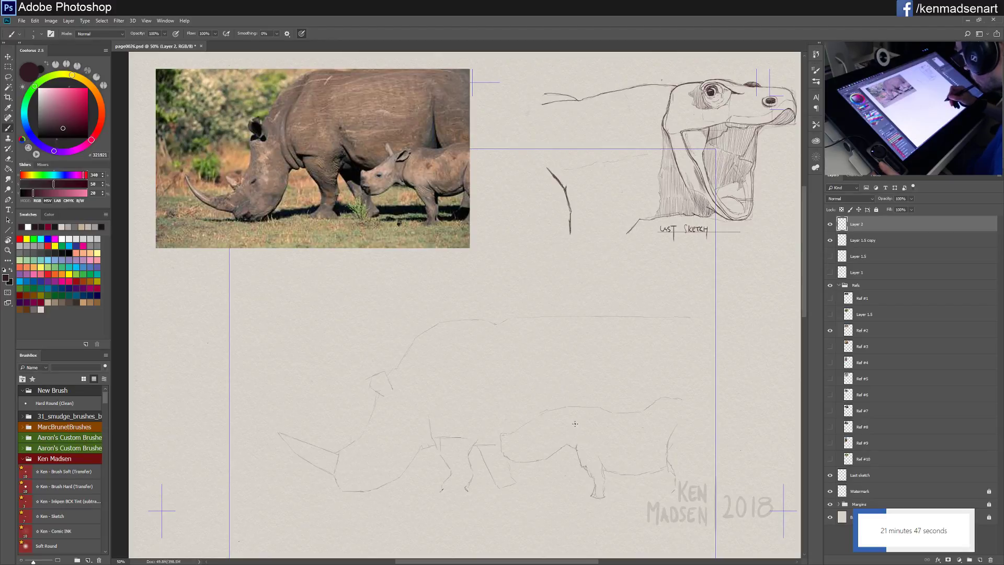
pyautogui.moveTo(575, 433); pyautogui.dragTo(578, 454)
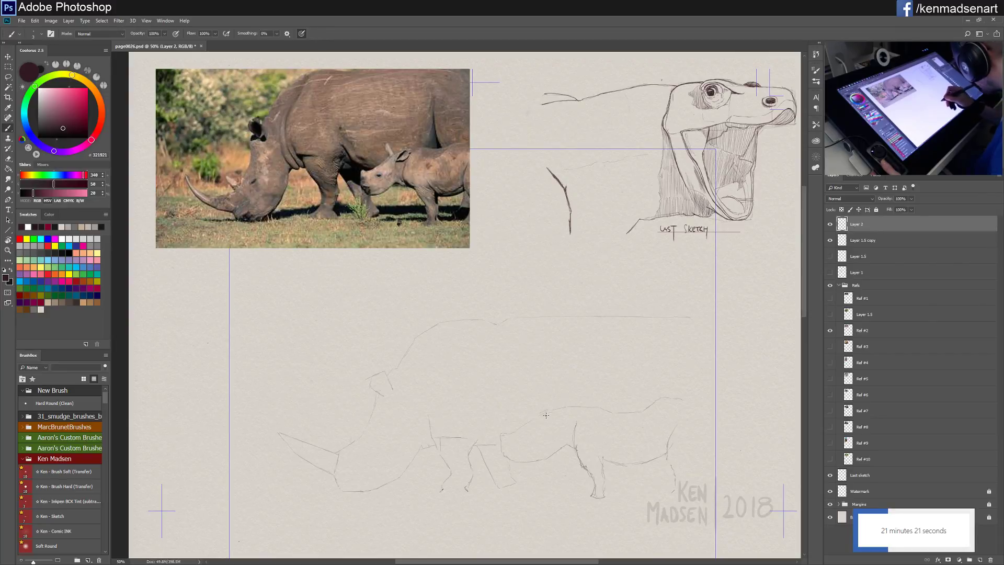
pyautogui.moveTo(546, 415); pyautogui.dragTo(546, 420)
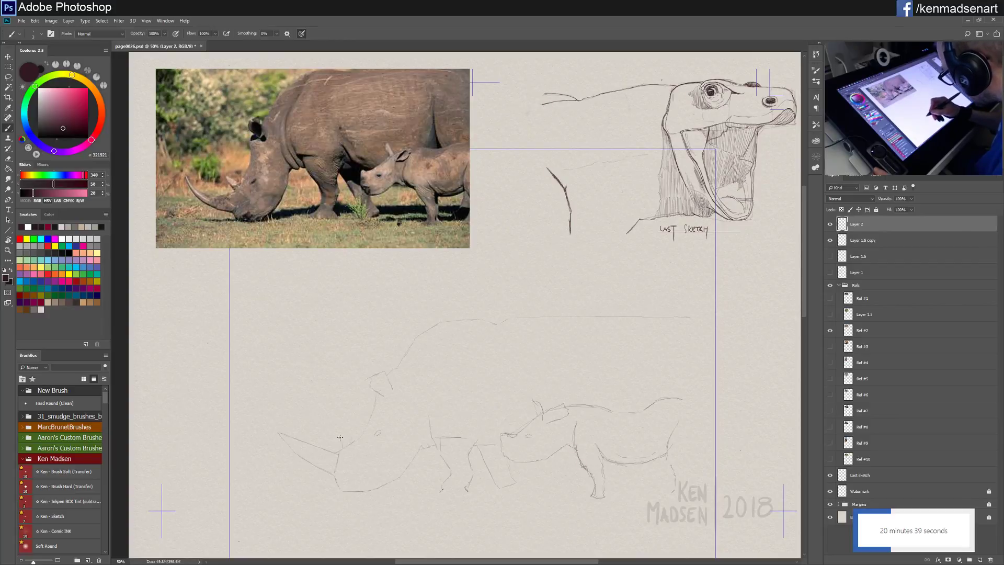
# Step: Add the adult rhino's small second horn, the base of its farther foot, and a flank line above the baby's back
pyautogui.moveTo(339, 427); pyautogui.dragTo(346, 437)
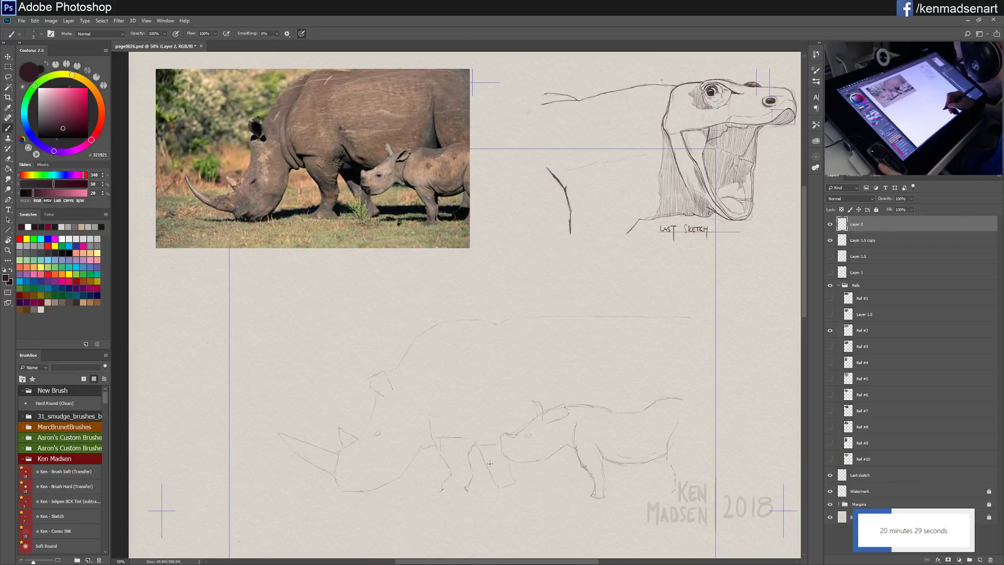
pyautogui.moveTo(494, 486); pyautogui.dragTo(515, 478)
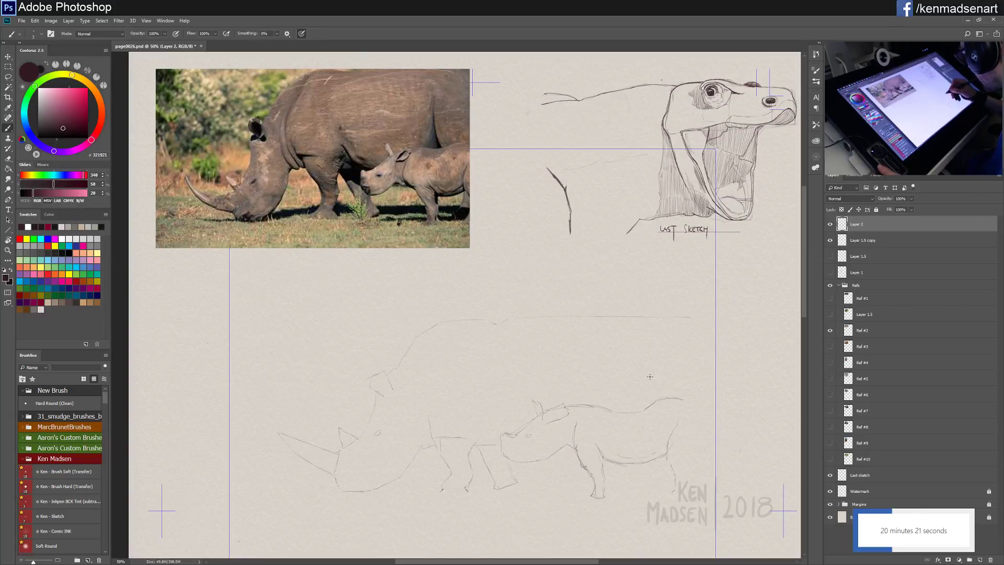
pyautogui.moveTo(649, 379); pyautogui.dragTo(653, 400)
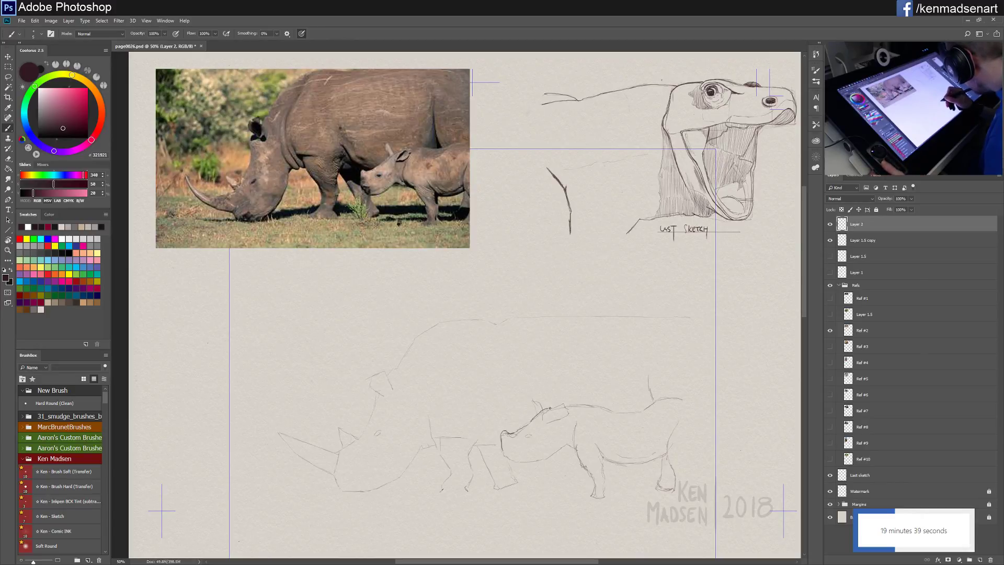
# Step: Draw darker final lines over the baby rhino's head, covering the forehead, both ears, muzzle, mouth, jaw and eye
pyautogui.moveTo(514, 434); pyautogui.dragTo(531, 419)
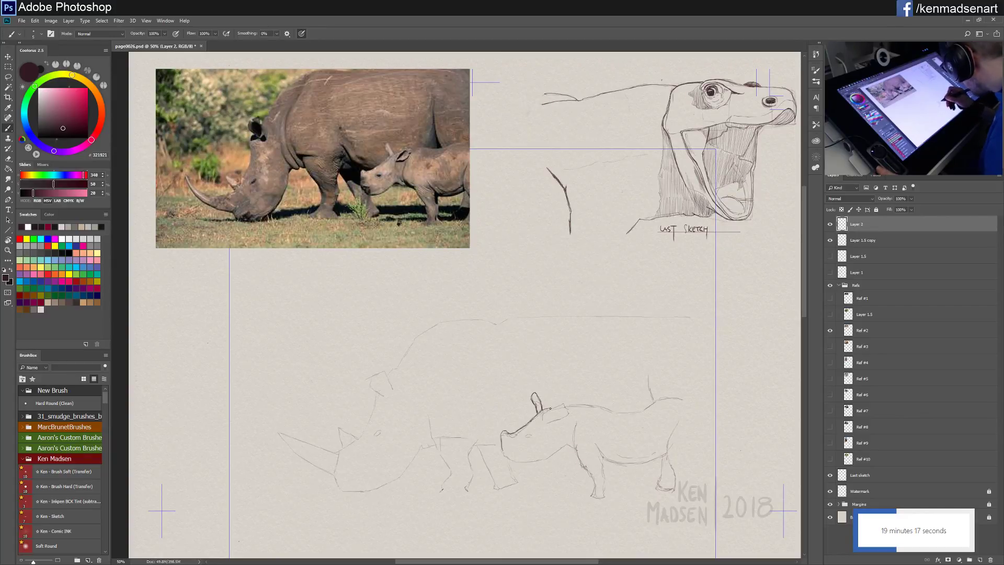
pyautogui.moveTo(544, 414); pyautogui.dragTo(564, 405)
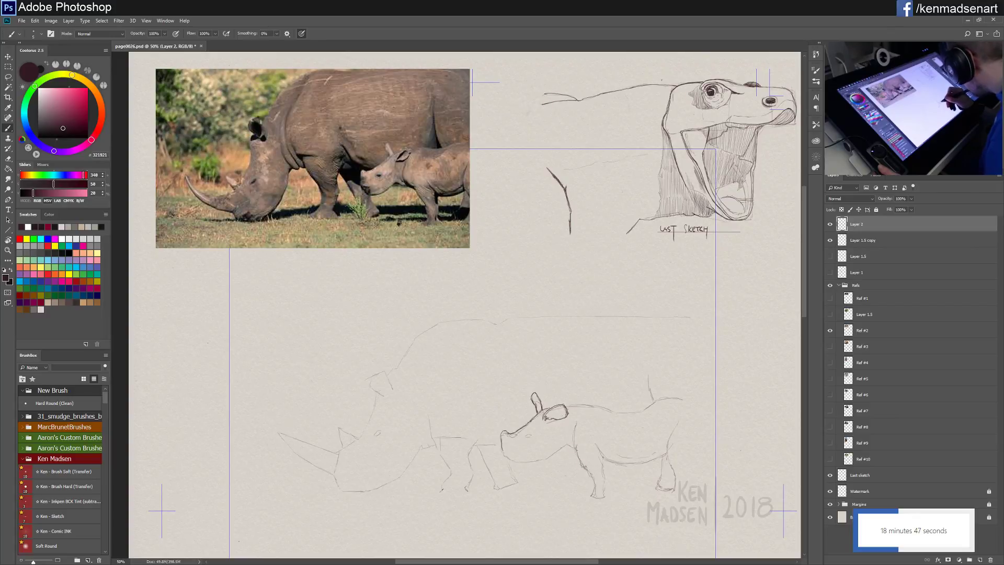
pyautogui.moveTo(545, 417); pyautogui.dragTo(561, 407)
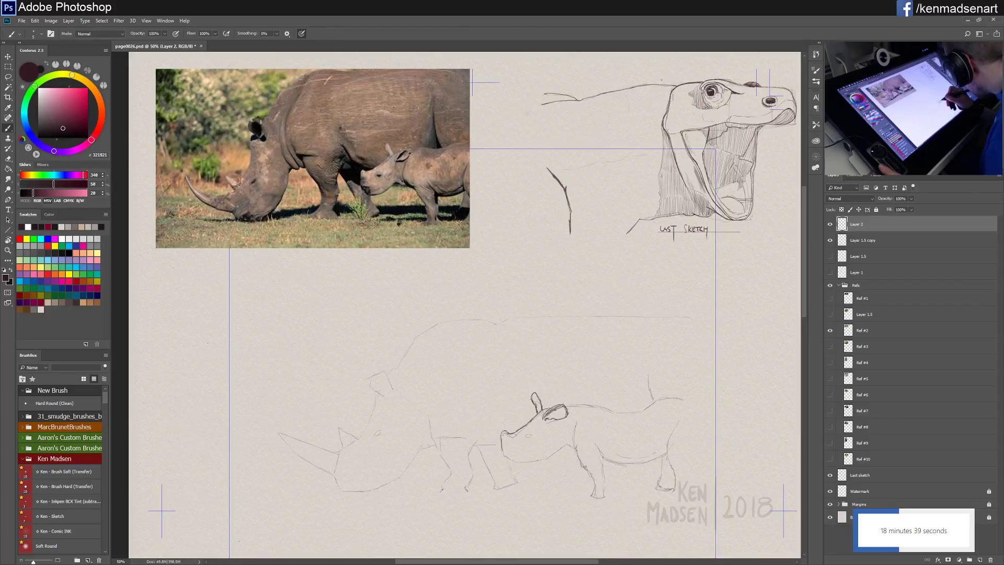
pyautogui.moveTo(553, 413)
pyautogui.mouseDown()
pyautogui.moveTo(564, 407)
pyautogui.moveTo(567, 417)
pyautogui.mouseUp()
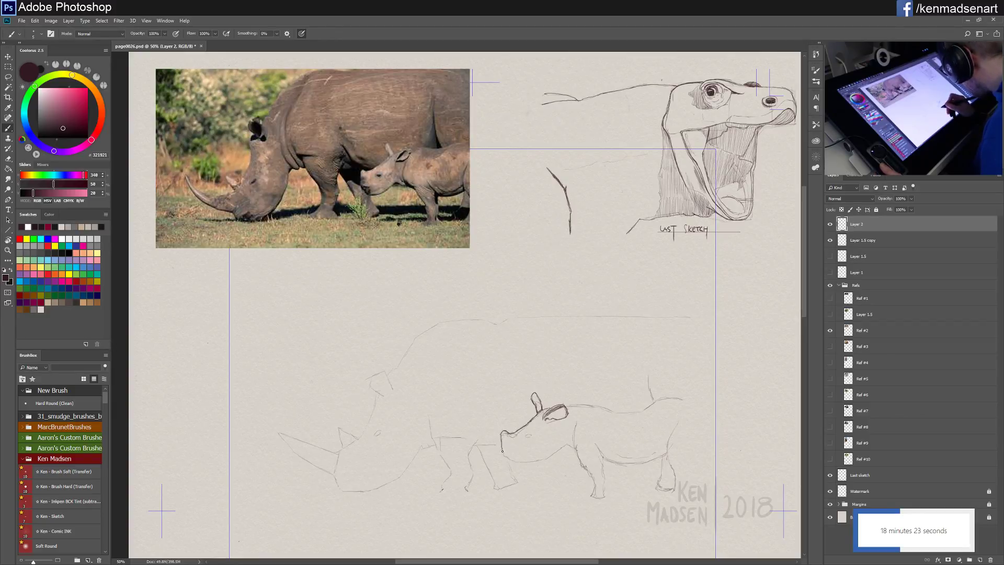
pyautogui.moveTo(503, 451); pyautogui.dragTo(512, 453)
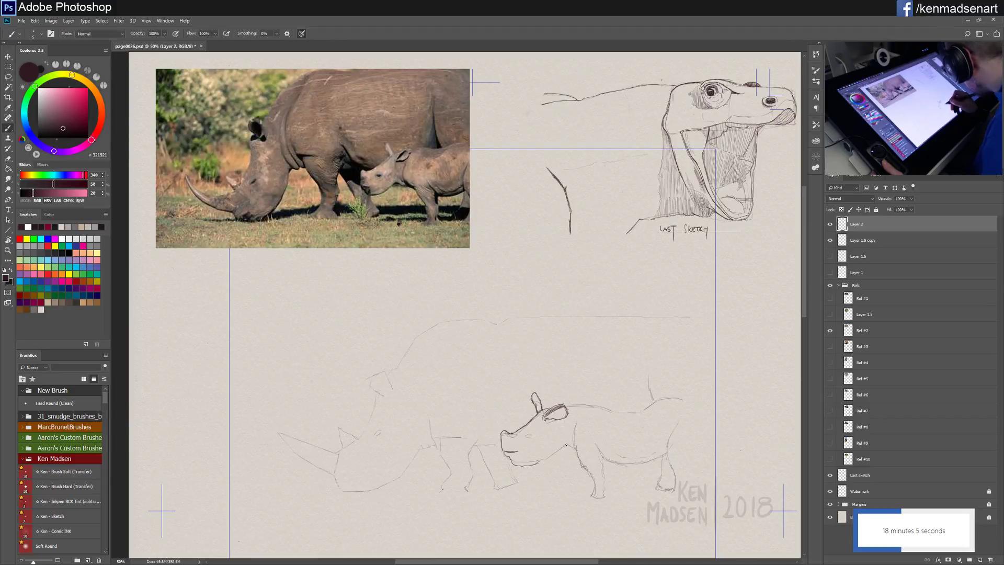
pyautogui.moveTo(562, 447); pyautogui.dragTo(550, 454)
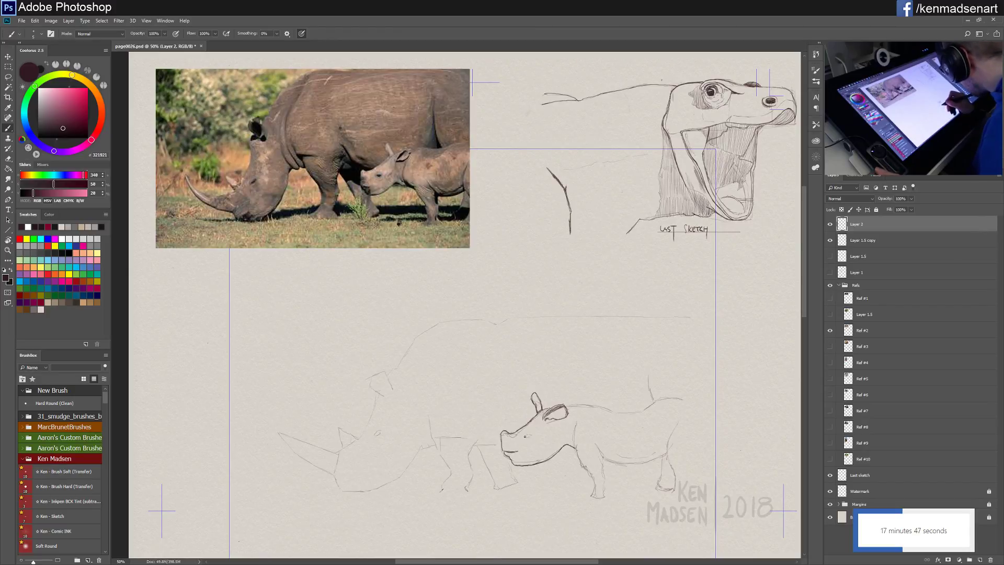
pyautogui.moveTo(525, 433); pyautogui.dragTo(533, 435)
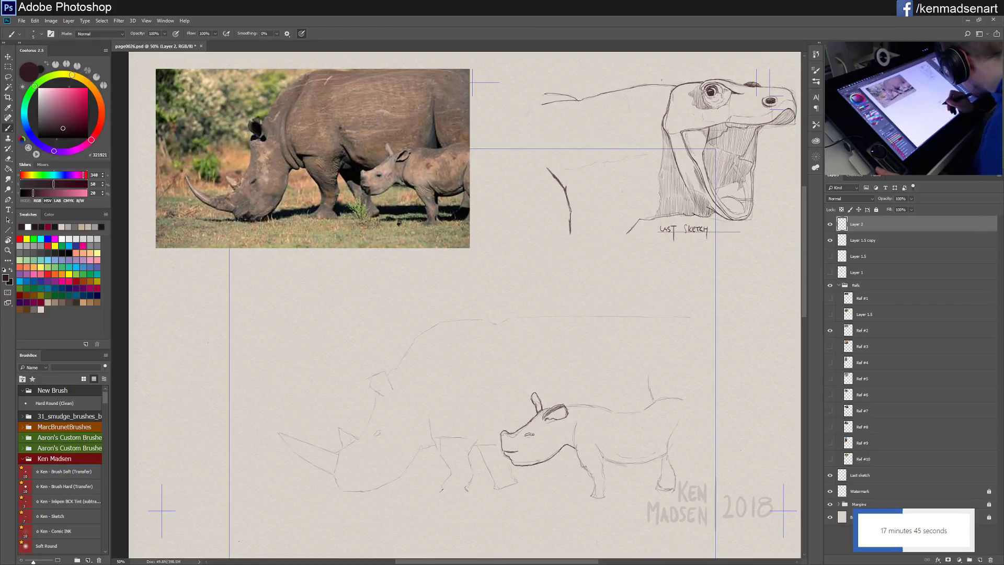
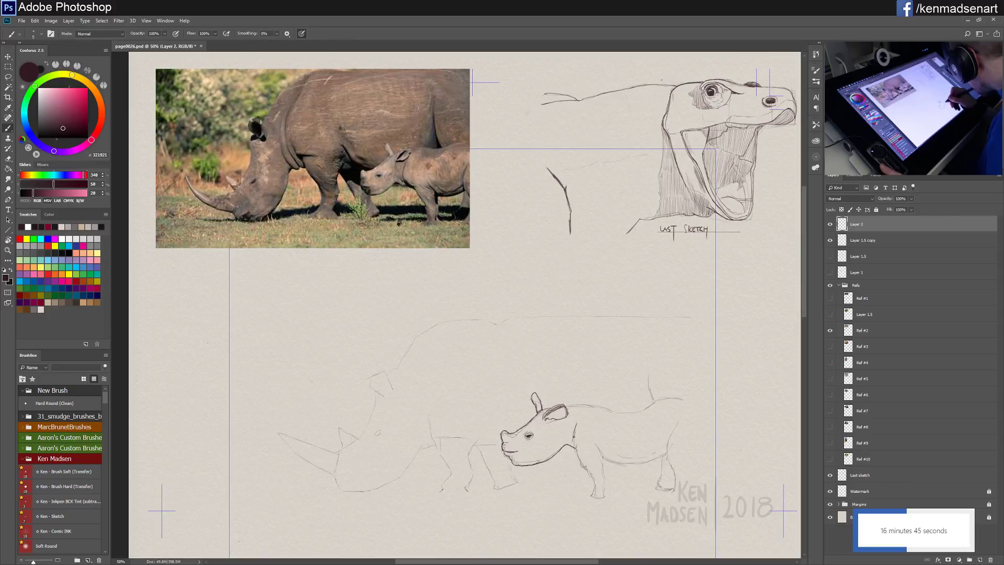
# Step: Draw darker final lines over the baby rhino's shoulder crease, chest and front leg down to the foot
pyautogui.moveTo(572, 436); pyautogui.dragTo(576, 451)
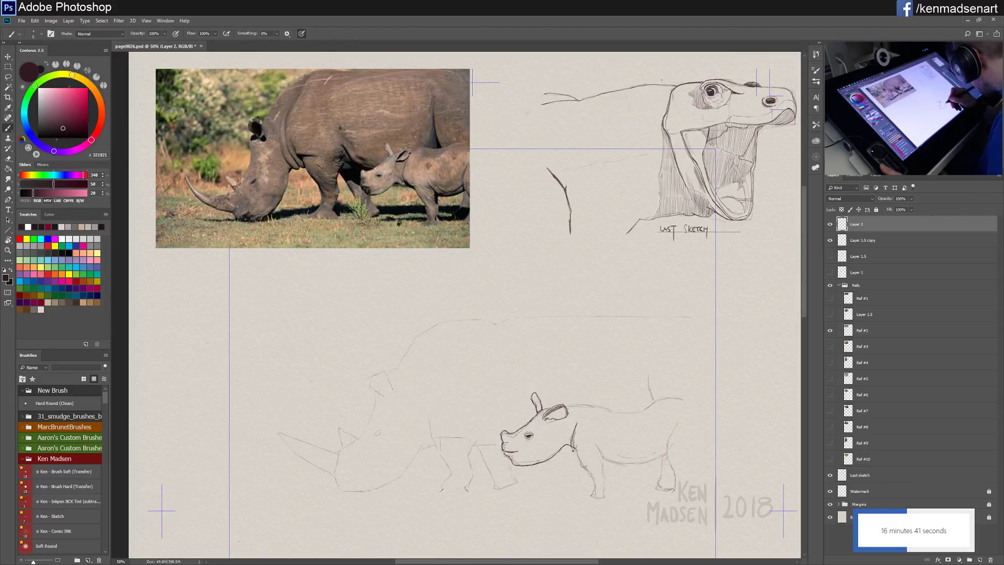
pyautogui.moveTo(573, 449); pyautogui.dragTo(575, 456)
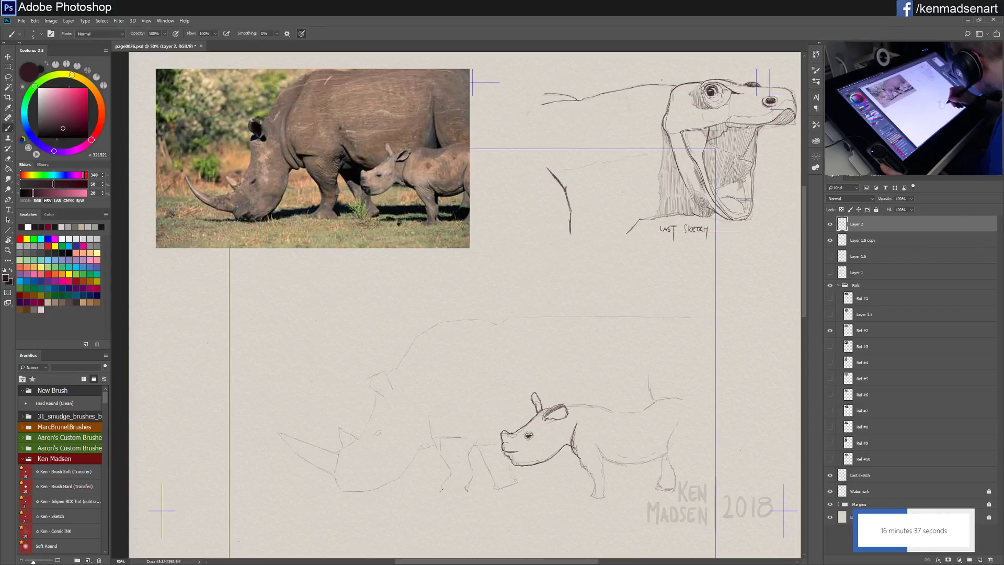
pyautogui.moveTo(572, 430); pyautogui.dragTo(579, 458)
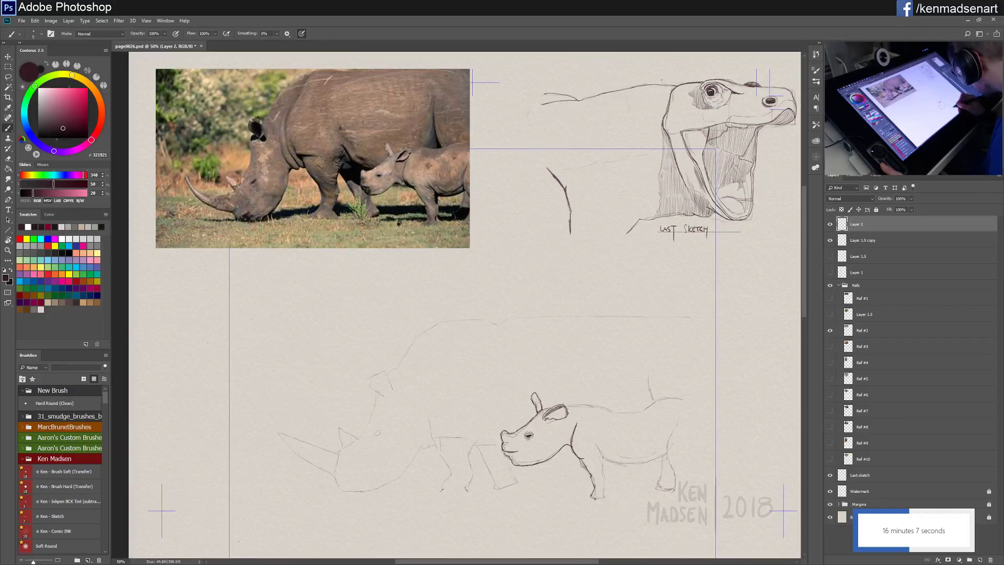
pyautogui.moveTo(593, 498); pyautogui.dragTo(604, 500)
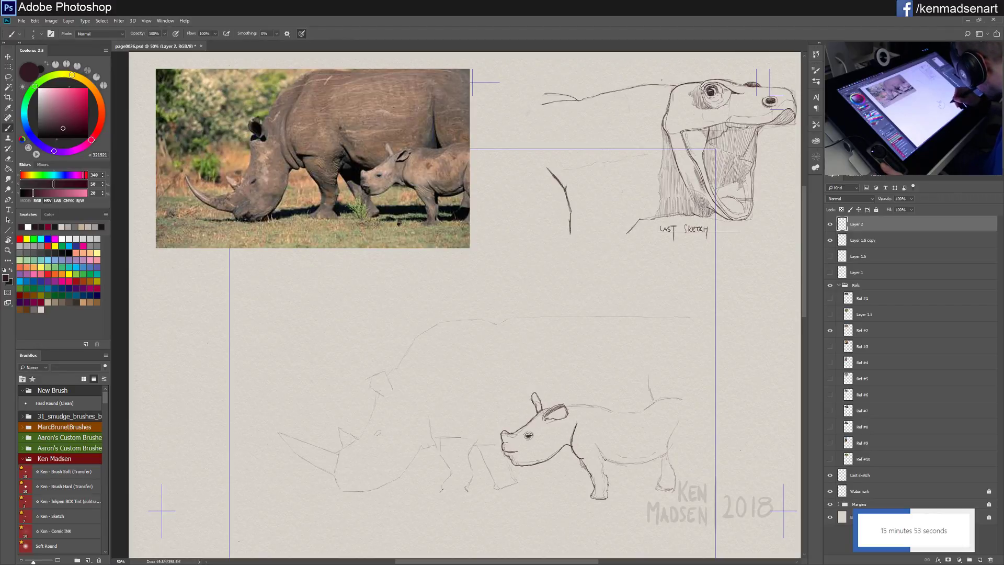
pyautogui.moveTo(605, 460); pyautogui.dragTo(603, 467)
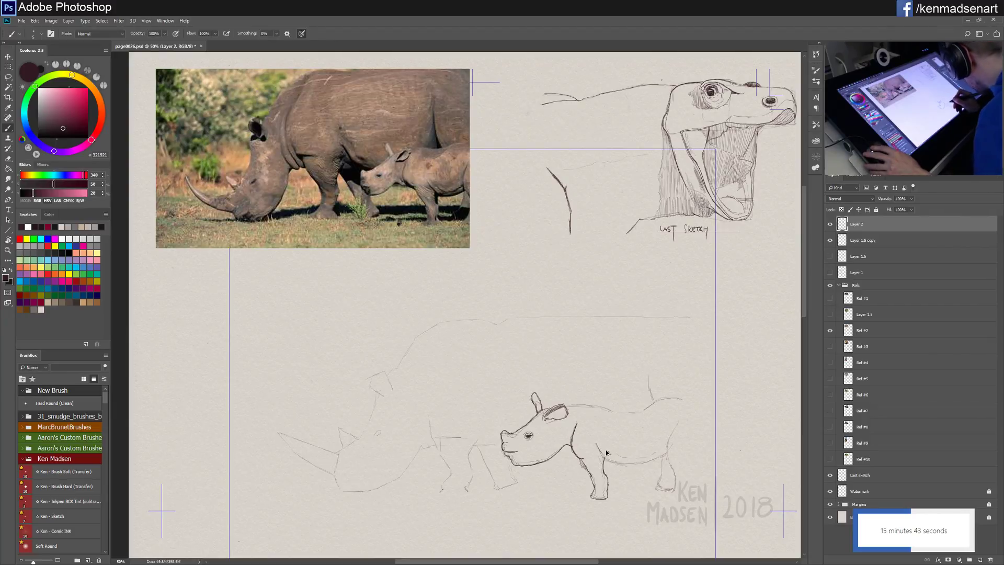
# Step: Darken the baby rhino's belly line from behind the front leg toward the hind leg
pyautogui.moveTo(595, 443); pyautogui.dragTo(601, 452)
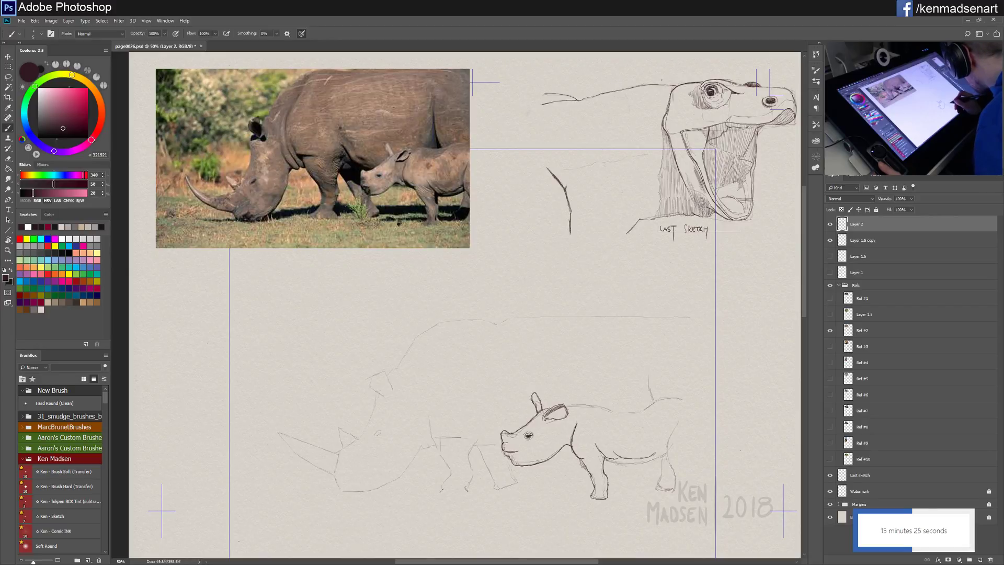
pyautogui.moveTo(606, 461); pyautogui.dragTo(637, 465)
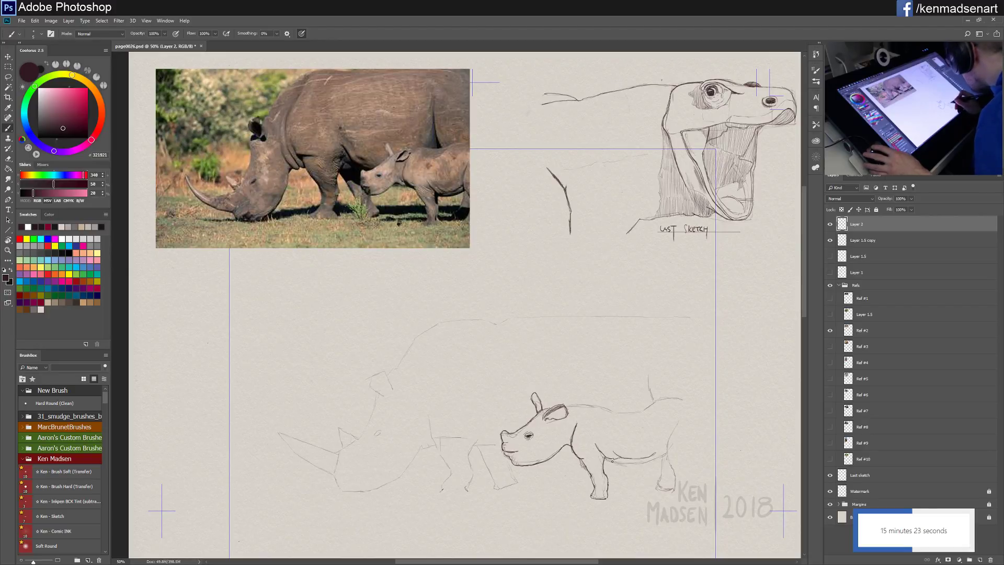
pyautogui.moveTo(609, 462); pyautogui.dragTo(655, 457)
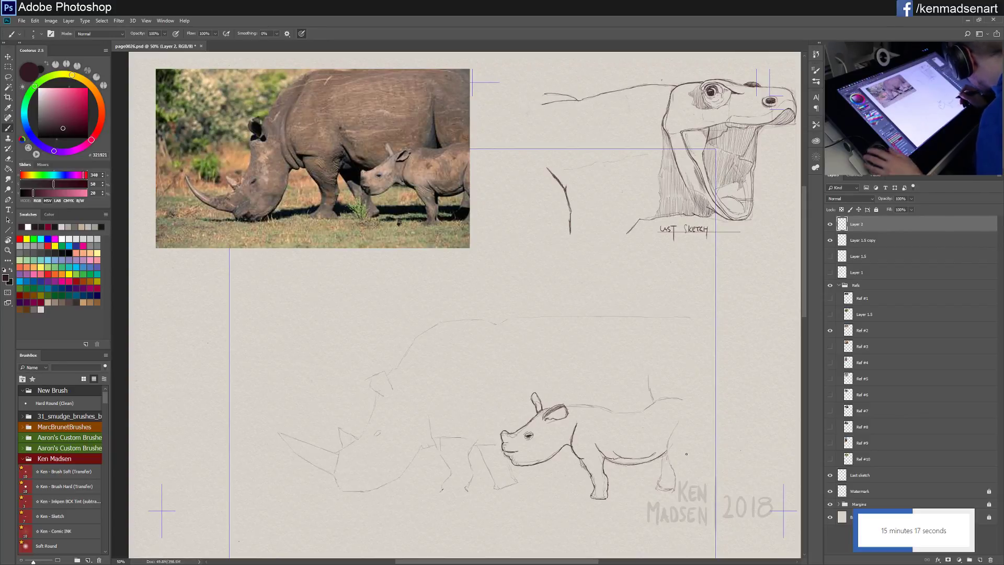
# Step: Mirror the canvas to move the baby rhino's ears farther back on its head, restore the view, and redraw the connecting forehead line
pyautogui.press('h')
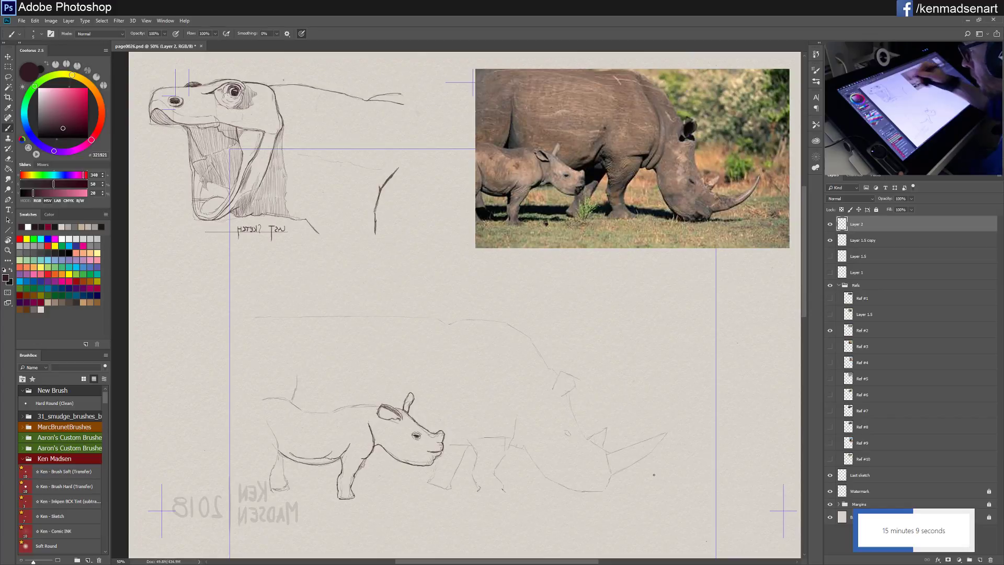
pyautogui.click(9, 76)
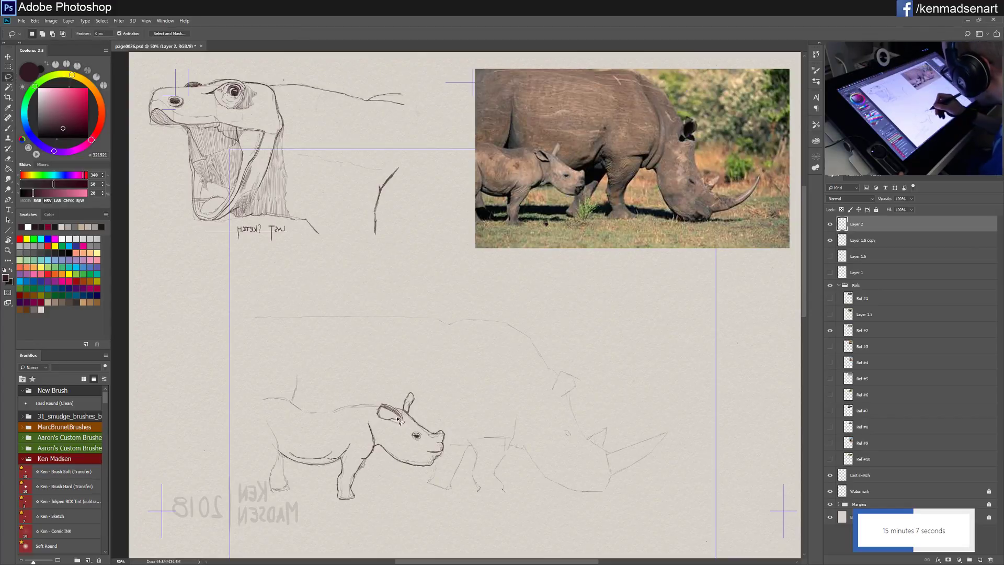
pyautogui.moveTo(367, 412)
pyautogui.mouseDown()
pyautogui.moveTo(407, 436)
pyautogui.moveTo(422, 388)
pyautogui.moveTo(367, 413)
pyautogui.mouseUp()
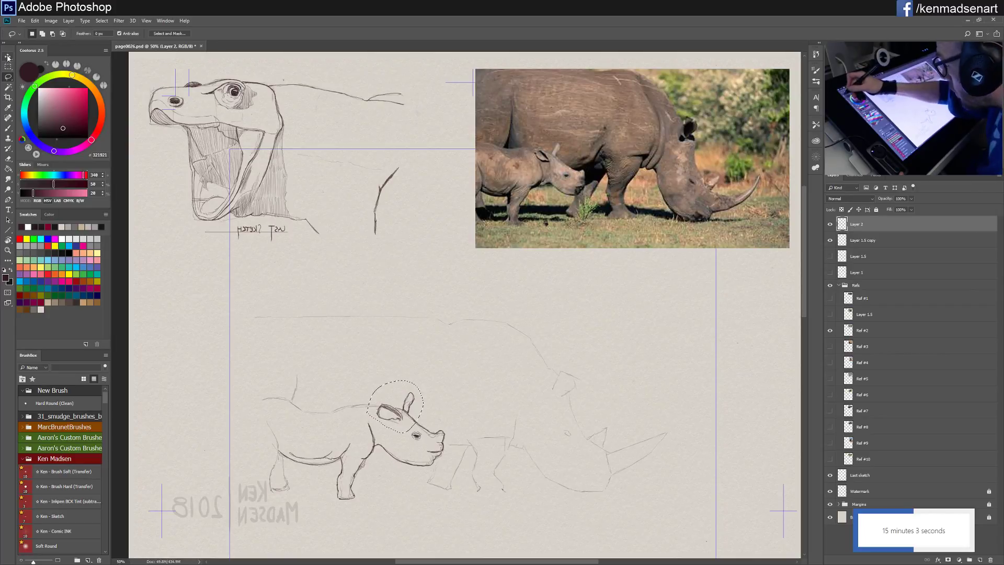
pyautogui.click(8, 56)
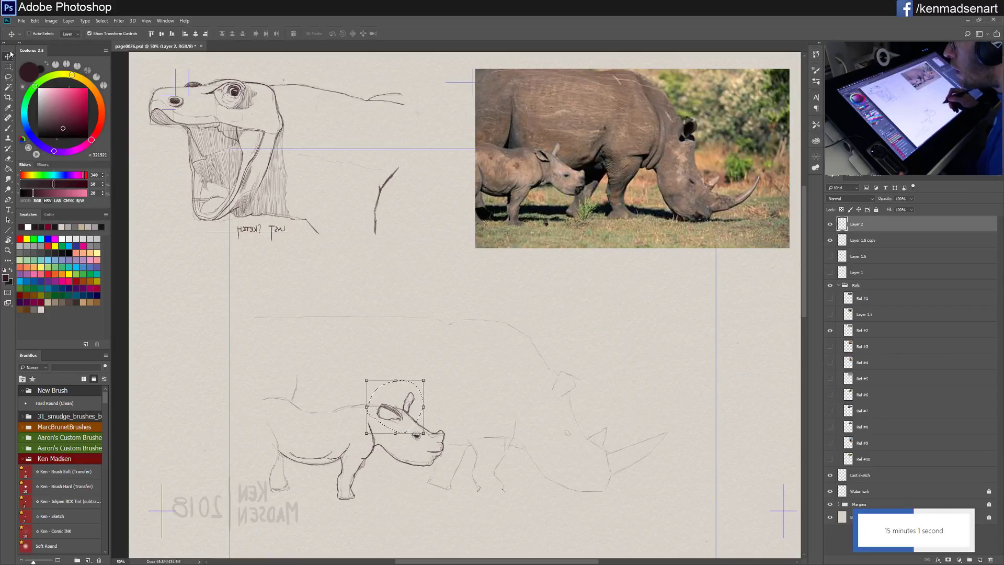
pyautogui.moveTo(392, 422); pyautogui.dragTo(392, 420)
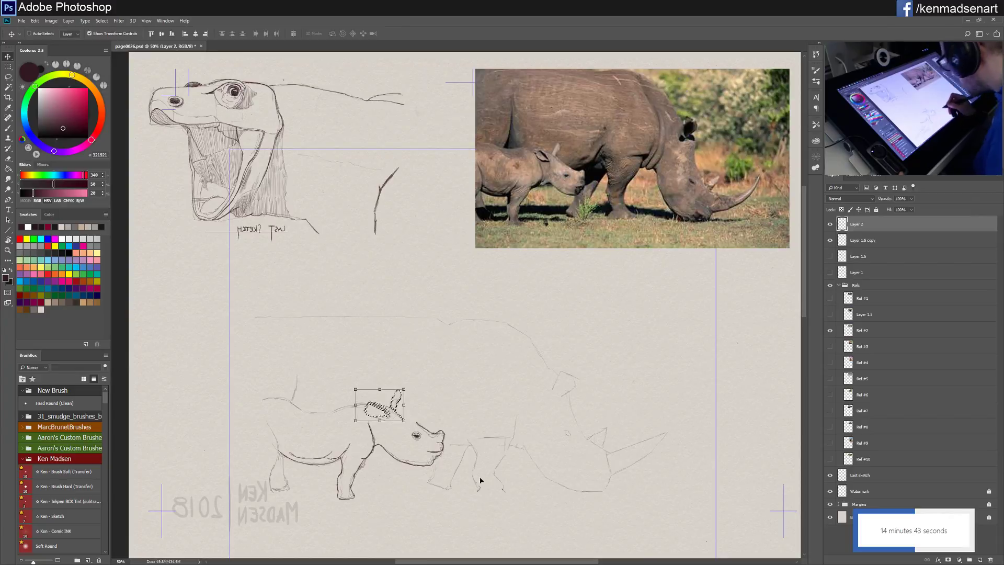
pyautogui.hotkey('ctrl', 'd')
pyautogui.press('b')
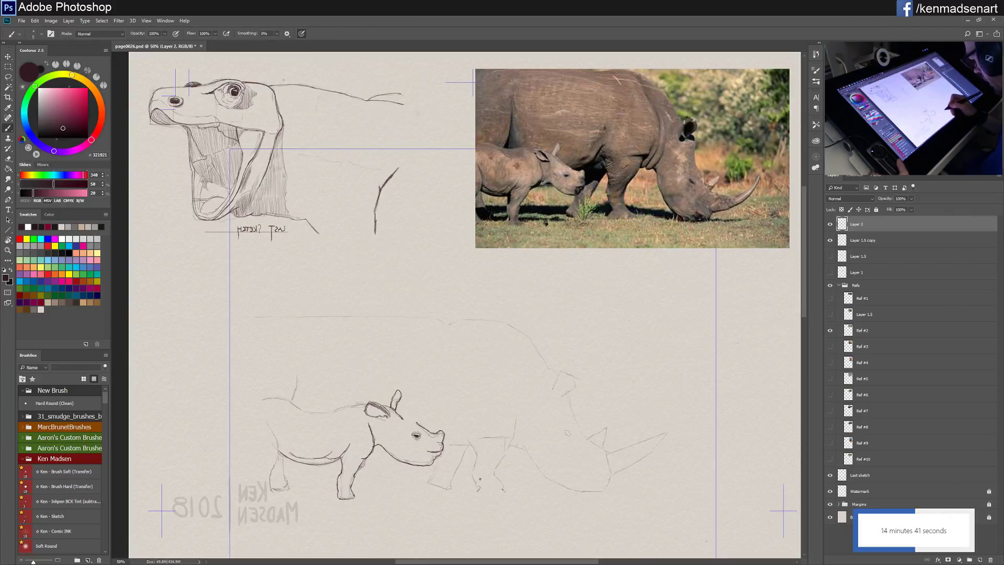
pyautogui.press('h')
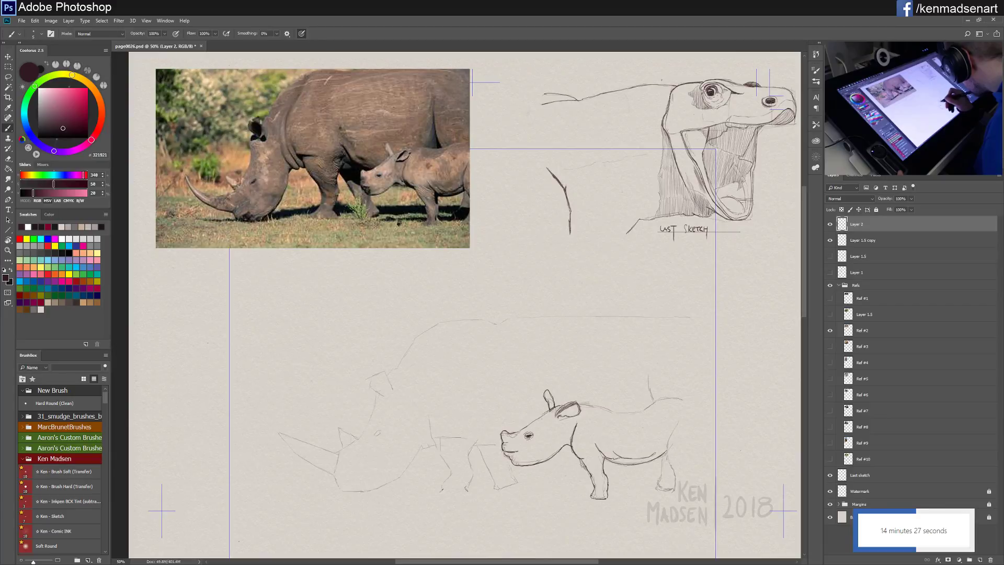
pyautogui.moveTo(537, 418); pyautogui.dragTo(549, 410)
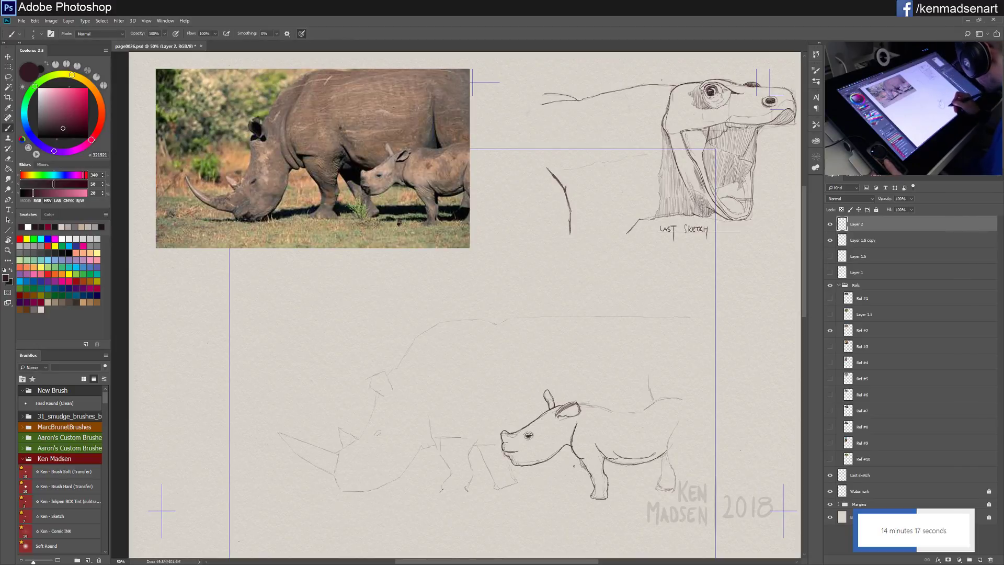
# Step: Draw darker final lines over the baby rhino's rump, rear belly and hind leg down to the foot
pyautogui.moveTo(647, 505); pyautogui.dragTo(581, 484)
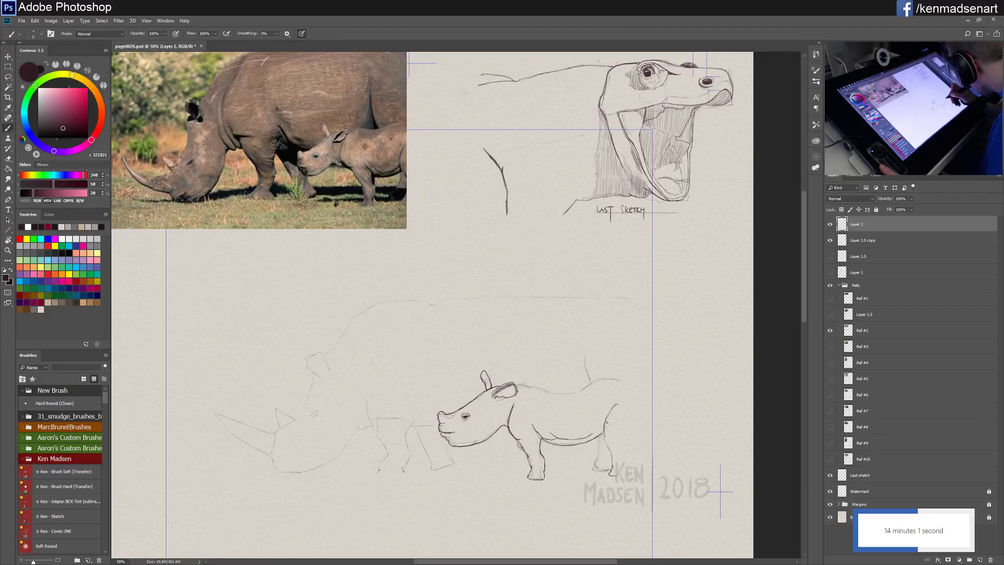
pyautogui.moveTo(548, 438); pyautogui.dragTo(606, 443)
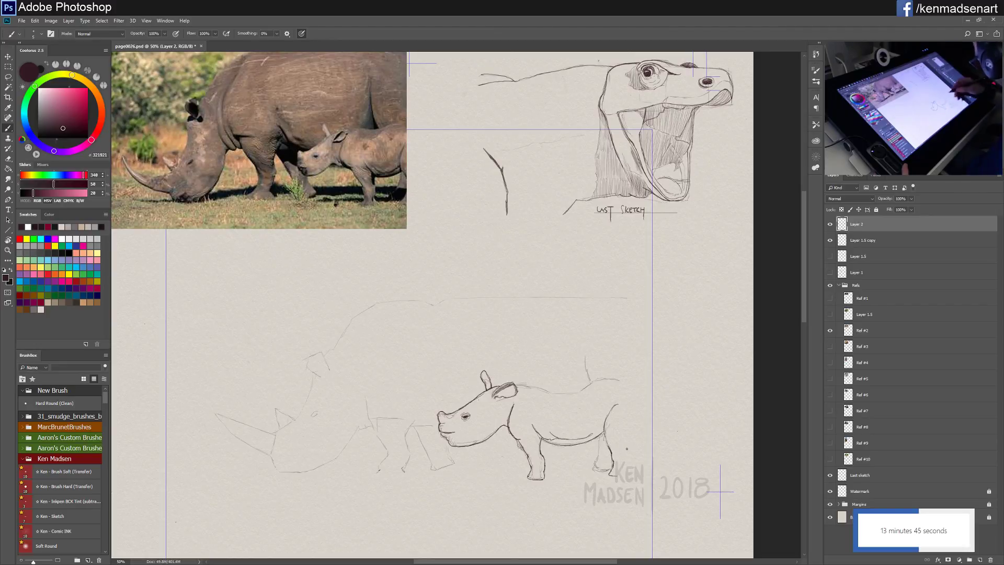
pyautogui.moveTo(604, 429); pyautogui.dragTo(606, 444)
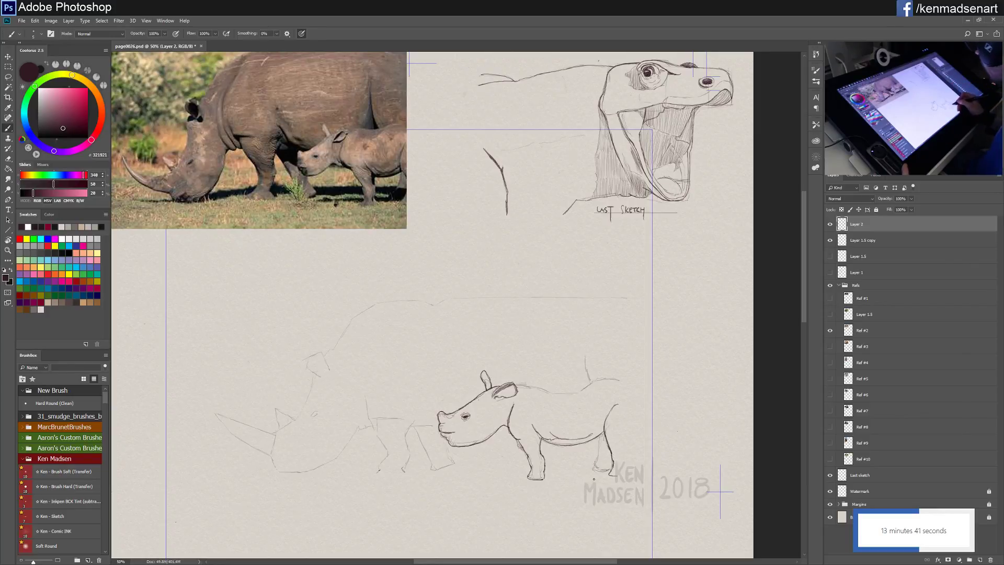
pyautogui.moveTo(613, 463); pyautogui.dragTo(595, 472)
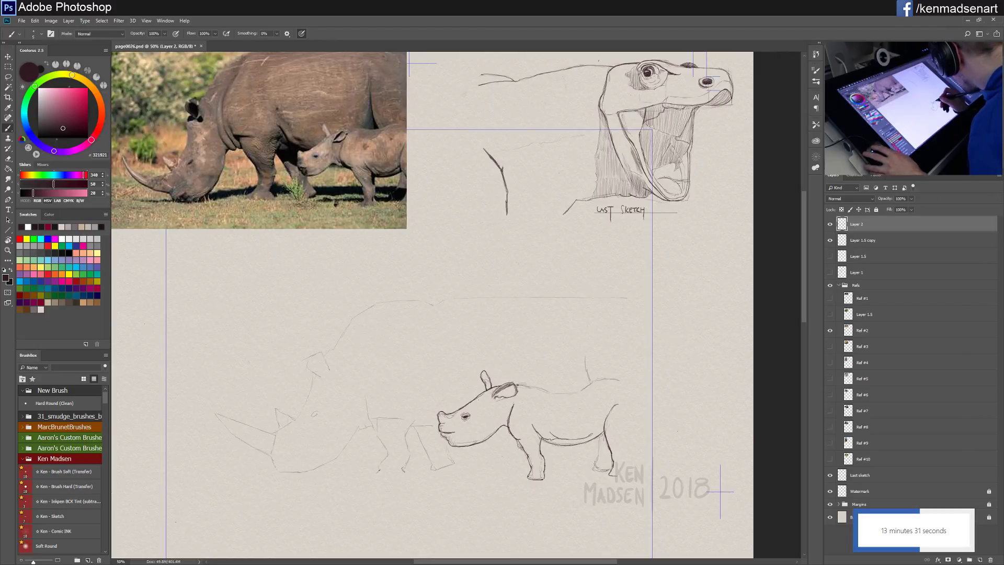
# Step: Darken the baby rhino's back contour from the ears to the rump and reinforce the underside of its belly
pyautogui.moveTo(517, 384); pyautogui.dragTo(547, 391)
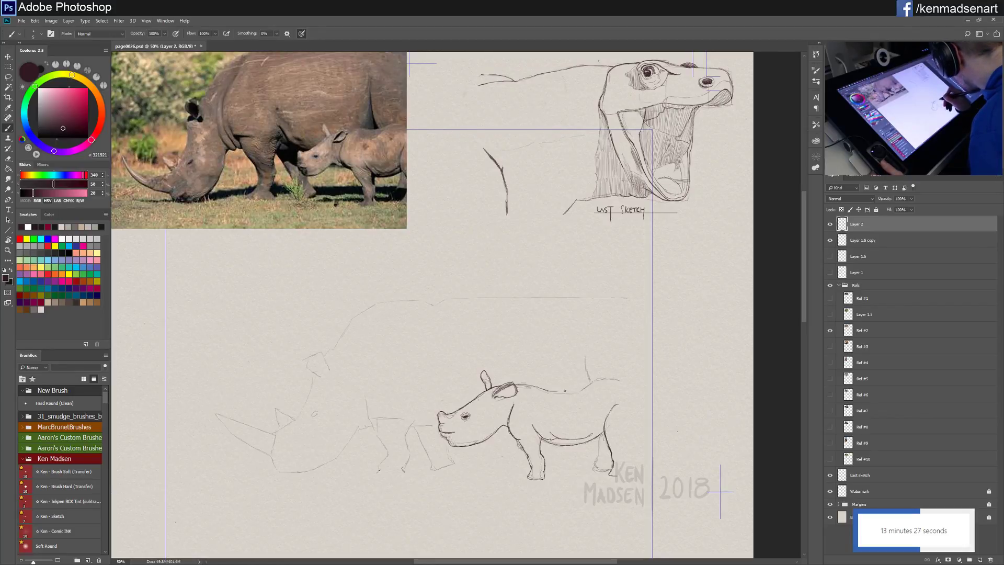
pyautogui.moveTo(579, 386); pyautogui.dragTo(611, 378)
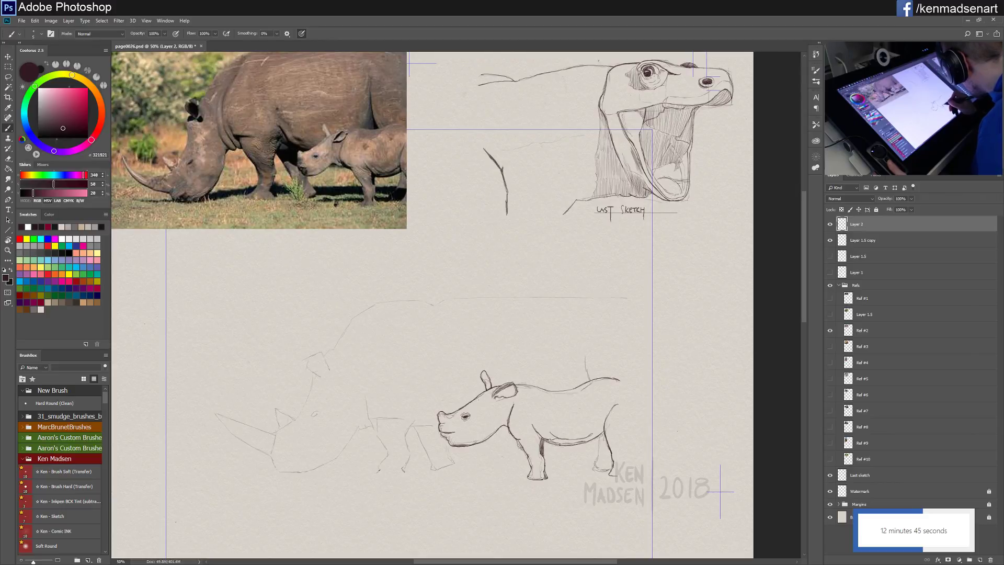
pyautogui.moveTo(549, 445); pyautogui.dragTo(584, 441)
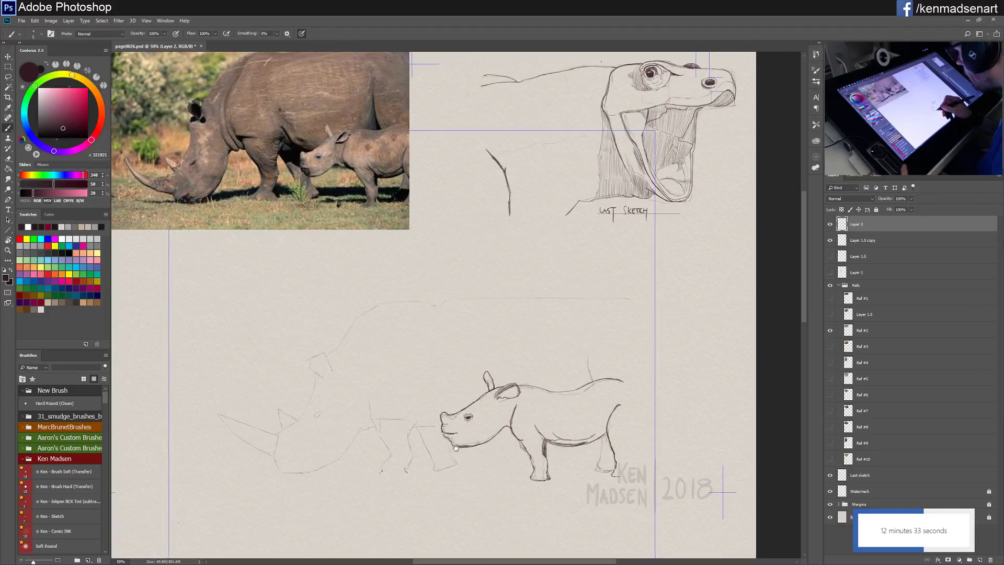
# Step: Draw darker final lines over the adult rhino's muzzle, mouth, chin and jaw, up to the throat
pyautogui.moveTo(450, 446); pyautogui.dragTo(568, 459)
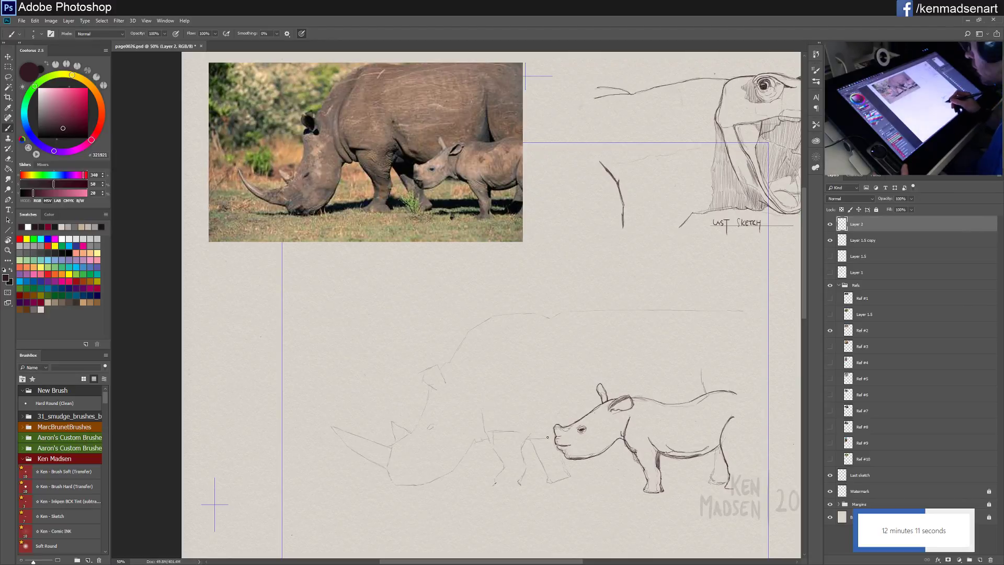
pyautogui.moveTo(512, 439); pyautogui.dragTo(595, 425)
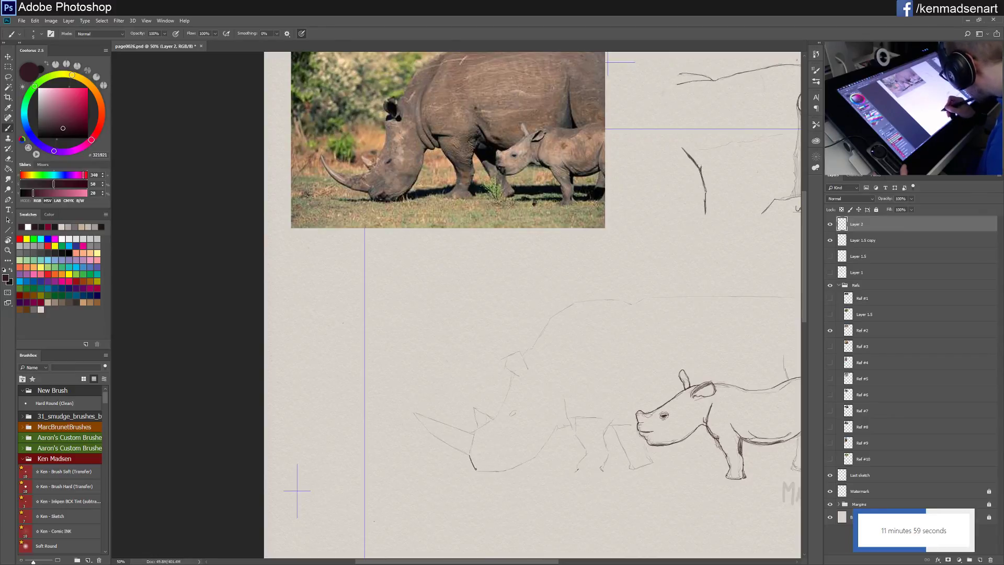
pyautogui.moveTo(475, 469); pyautogui.dragTo(491, 466)
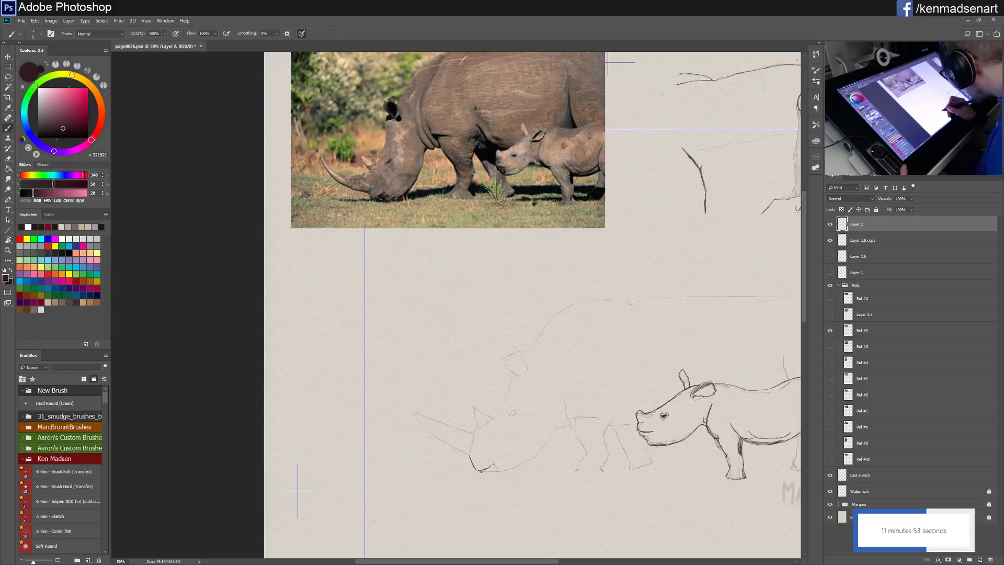
pyautogui.moveTo(491, 470); pyautogui.dragTo(505, 469)
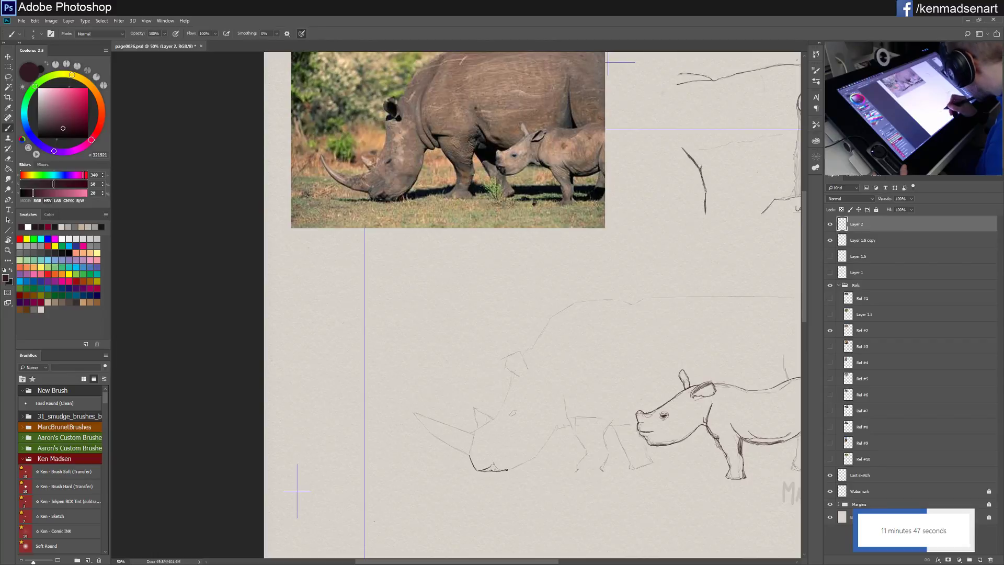
pyautogui.moveTo(525, 463); pyautogui.dragTo(536, 454)
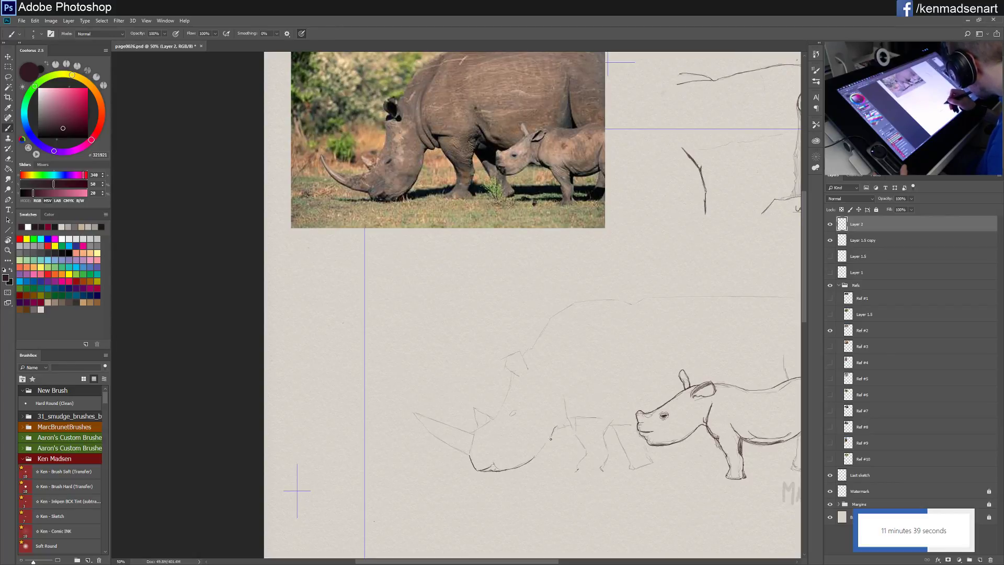
pyautogui.moveTo(531, 458); pyautogui.dragTo(553, 436)
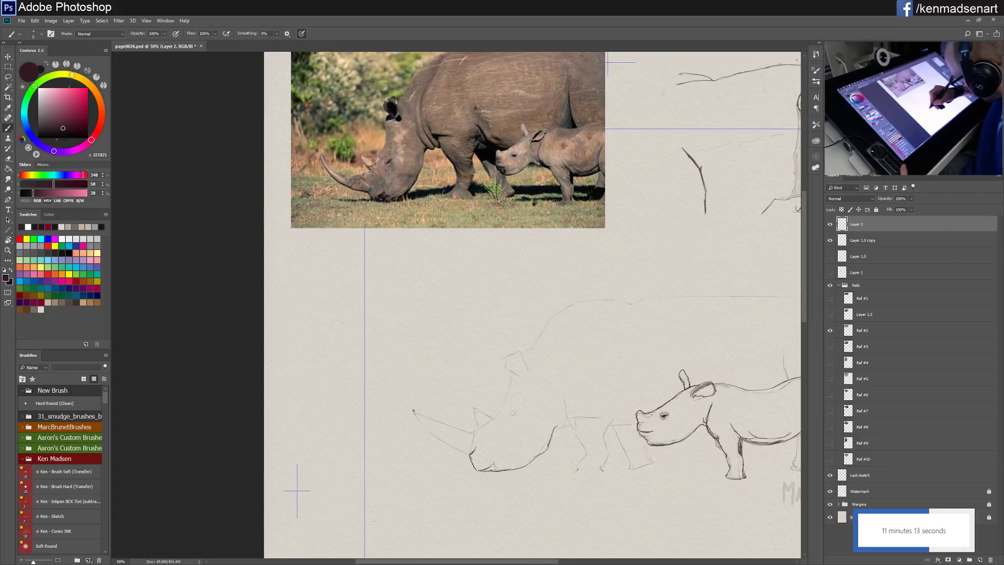
# Step: Draw darker final lines over the adult rhino's long curved front horn and small second horn, and refine the muzzle and cheek
pyautogui.moveTo(413, 411); pyautogui.dragTo(448, 443)
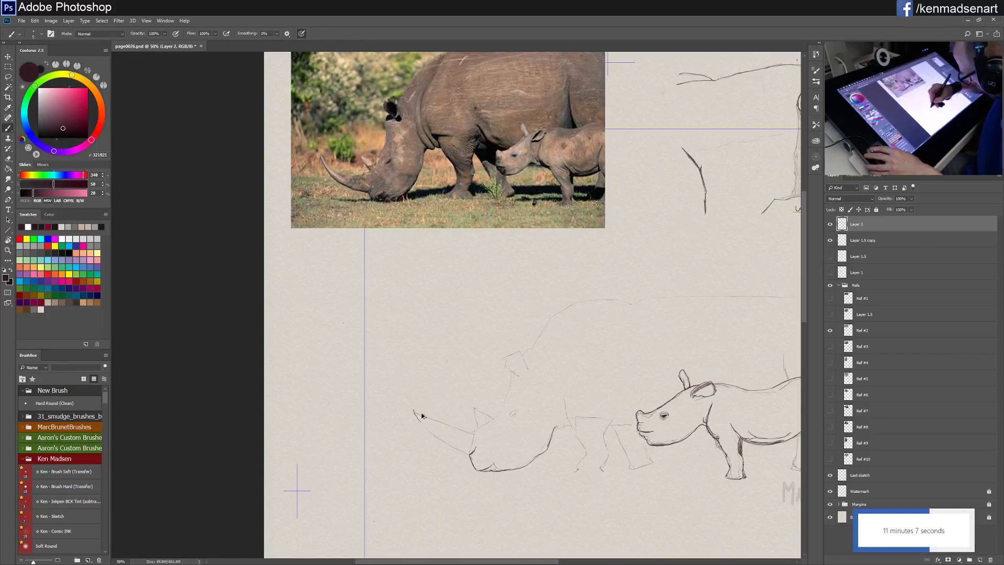
pyautogui.moveTo(414, 410); pyautogui.dragTo(428, 430)
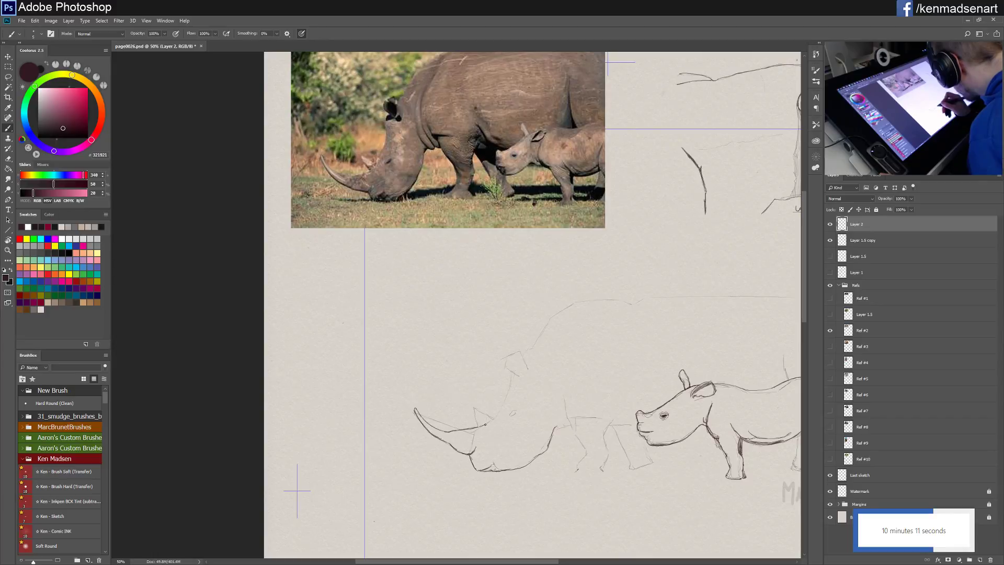
pyautogui.moveTo(476, 427); pyautogui.dragTo(486, 424)
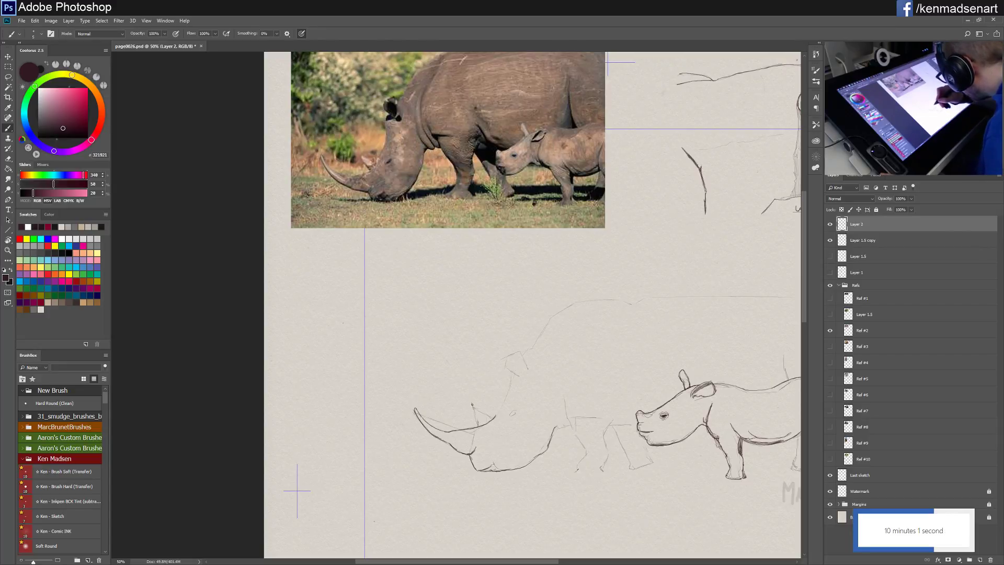
pyautogui.moveTo(471, 403); pyautogui.dragTo(477, 416)
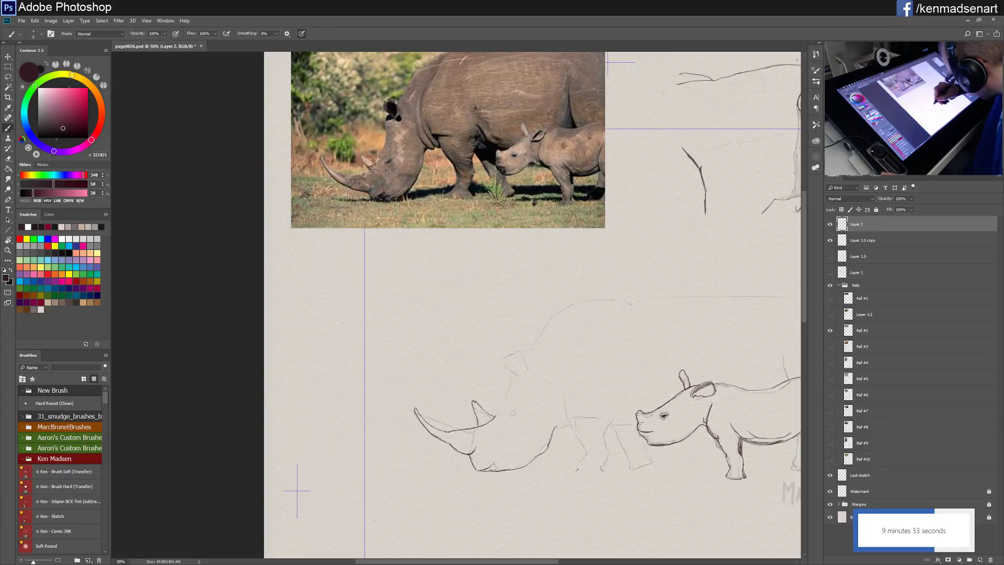
pyautogui.moveTo(481, 405); pyautogui.dragTo(493, 417)
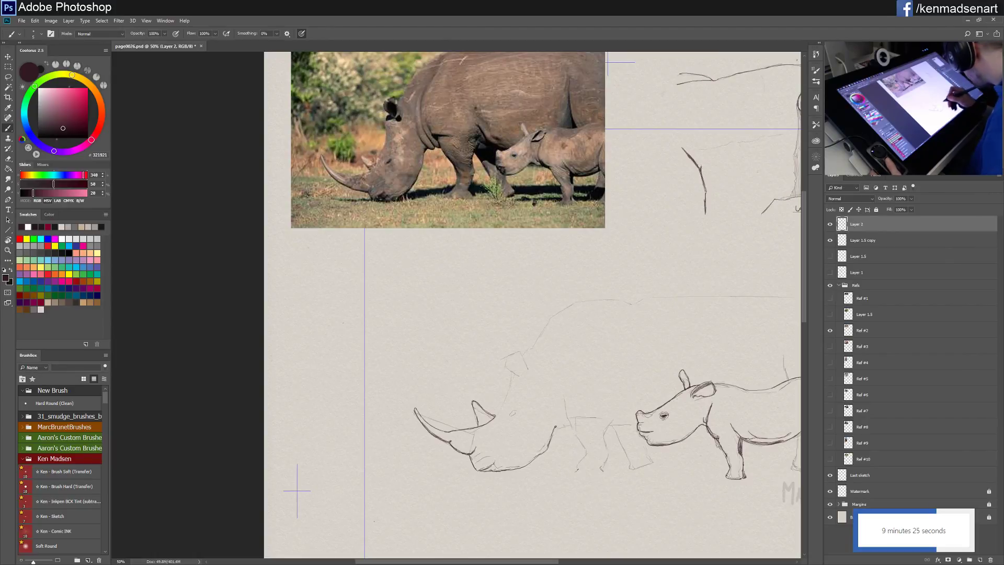
pyautogui.moveTo(573, 418); pyautogui.dragTo(552, 432)
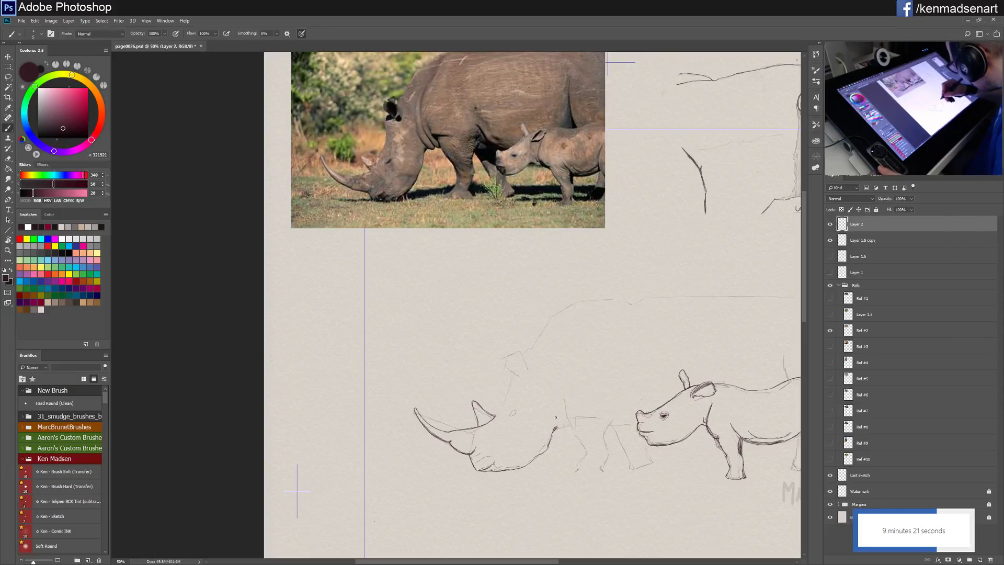
# Step: Draw darker final lines for the adult rhino's neck folds behind the jaw and the start of its front leg
pyautogui.moveTo(554, 419); pyautogui.dragTo(560, 428)
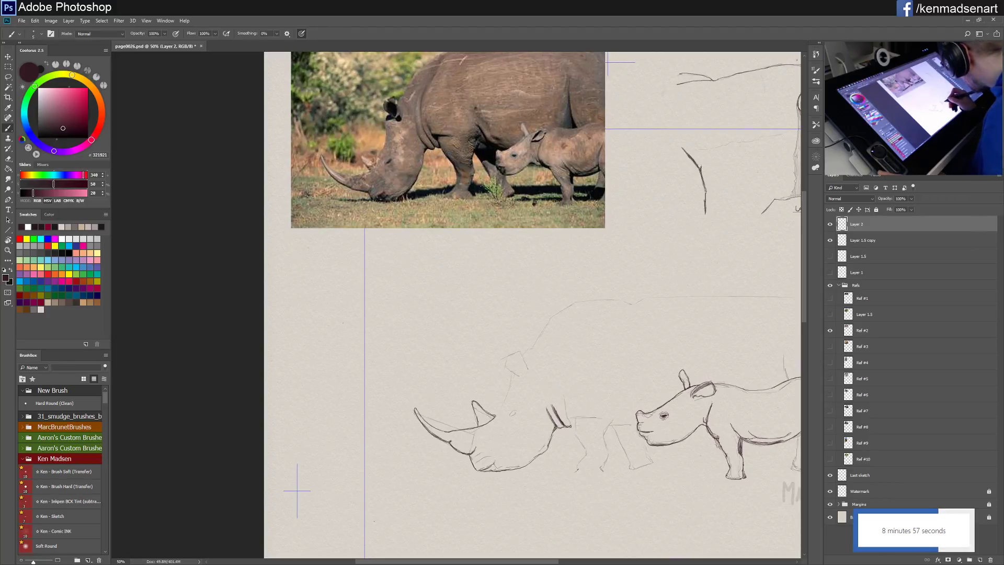
pyautogui.moveTo(573, 416); pyautogui.dragTo(614, 420)
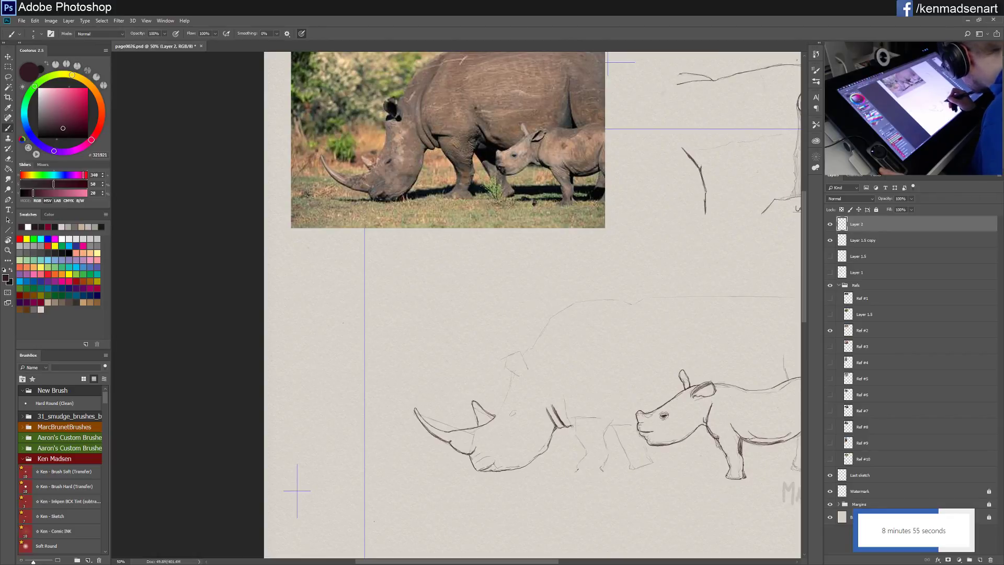
pyautogui.moveTo(565, 400); pyautogui.dragTo(573, 424)
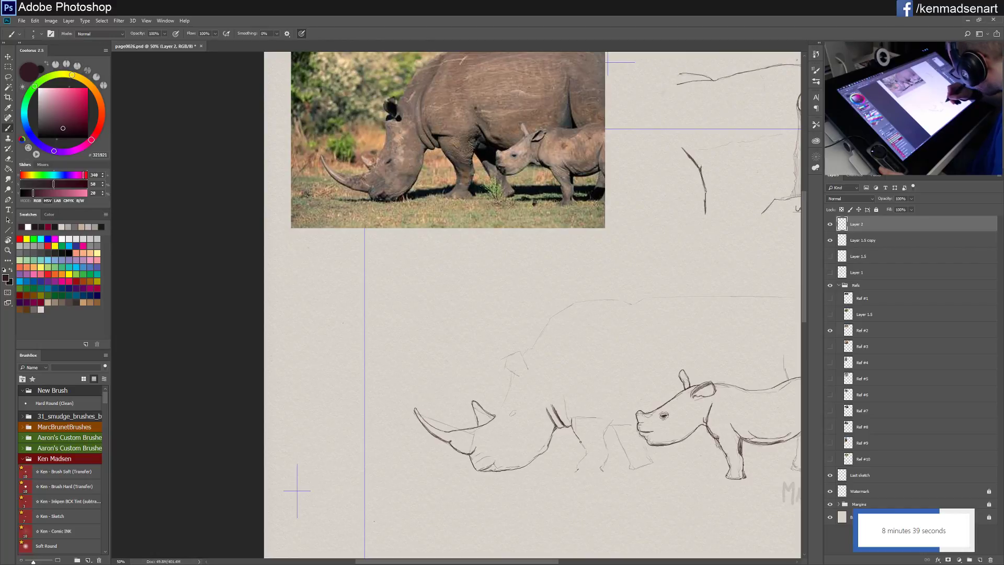
# Step: Draw darker final lines down both sides of the adult rhino's near front leg and around its foot
pyautogui.moveTo(575, 433); pyautogui.dragTo(584, 445)
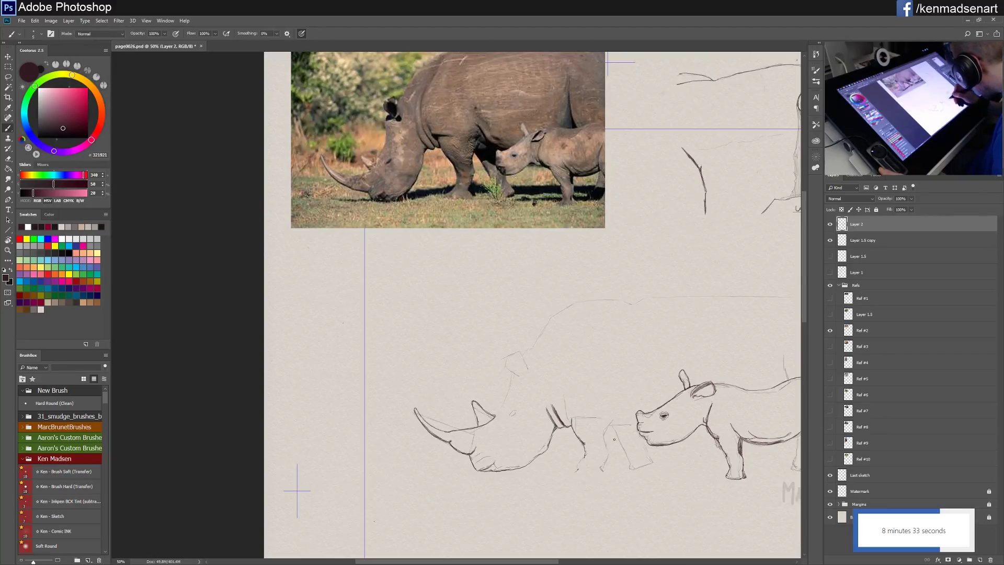
pyautogui.moveTo(582, 446); pyautogui.dragTo(584, 460)
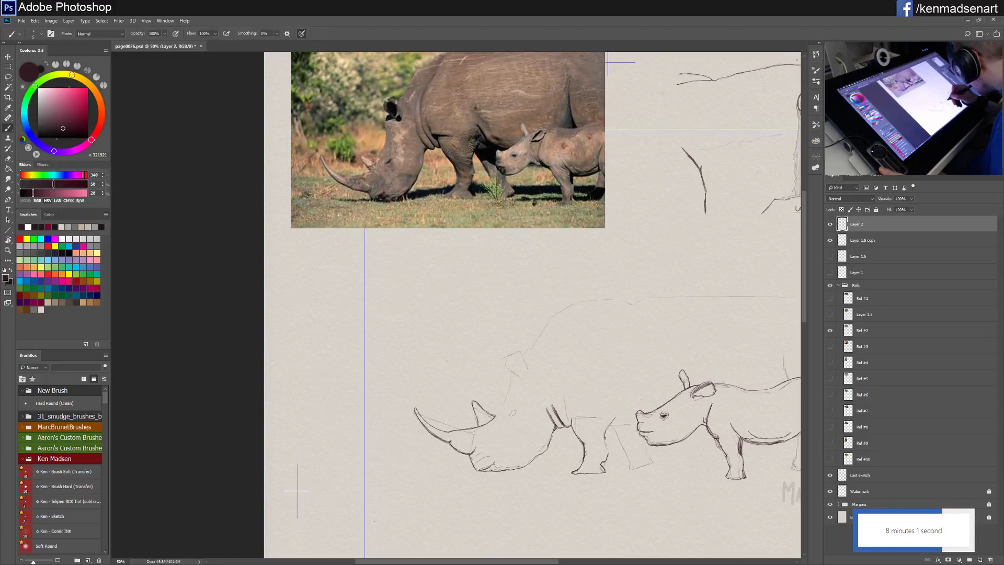
pyautogui.moveTo(604, 438); pyautogui.dragTo(607, 449)
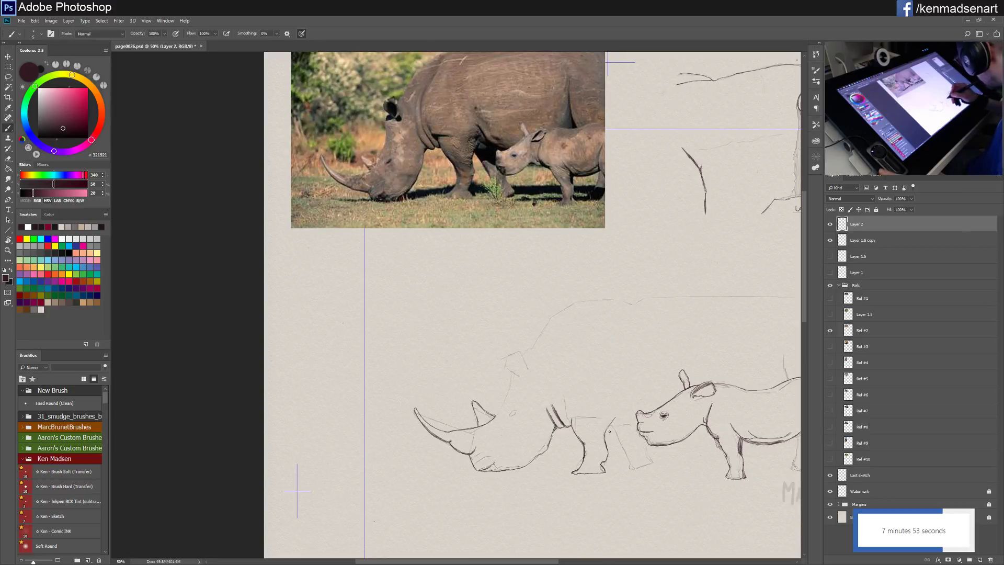
pyautogui.moveTo(606, 428)
pyautogui.mouseDown()
pyautogui.moveTo(615, 416)
pyautogui.moveTo(606, 443)
pyautogui.mouseUp()
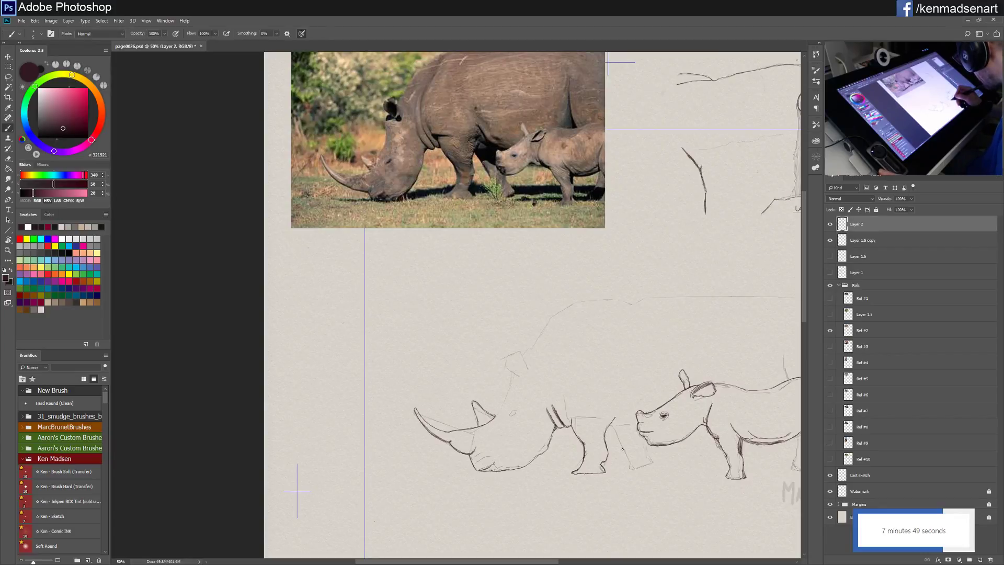
# Step: Lasso the adult rhino's near front leg, stretch it downward to about 120% height, and deselect it
pyautogui.press('l')
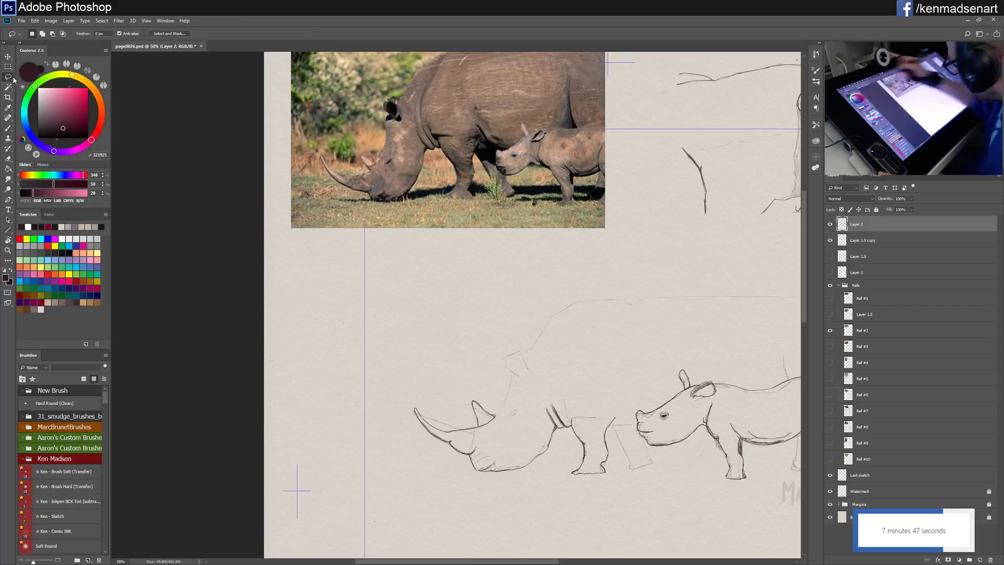
pyautogui.moveTo(572, 479)
pyautogui.mouseDown()
pyautogui.moveTo(560, 478)
pyautogui.moveTo(606, 482)
pyautogui.moveTo(614, 431)
pyautogui.moveTo(590, 426)
pyautogui.moveTo(562, 473)
pyautogui.mouseUp()
pyautogui.press('v')
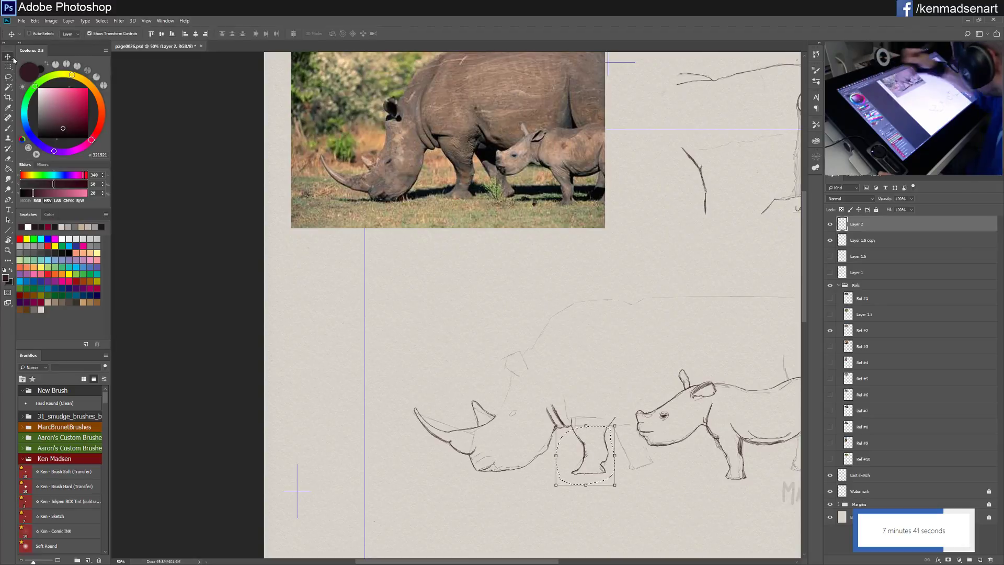
pyautogui.moveTo(585, 484); pyautogui.dragTo(587, 497)
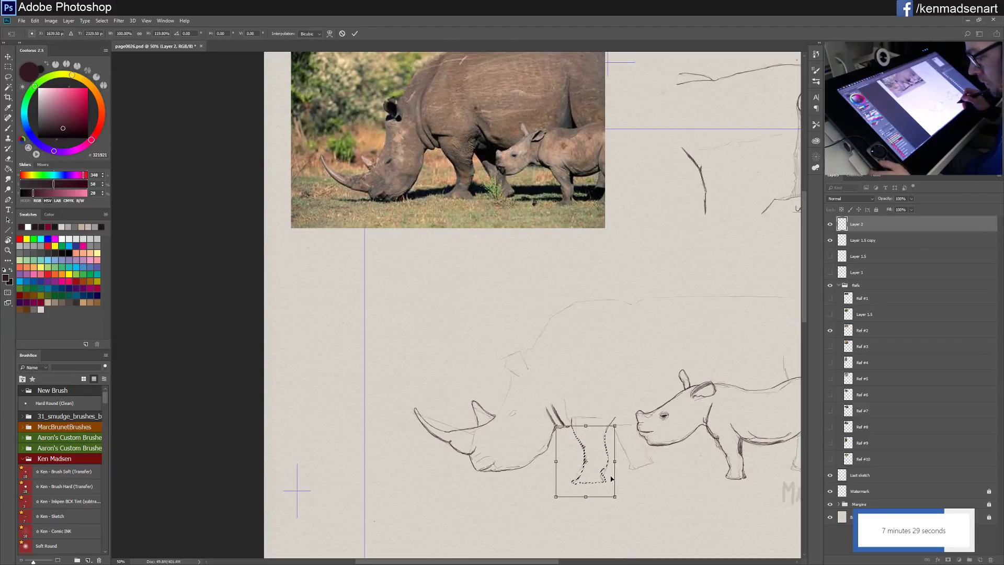
pyautogui.click(354, 33)
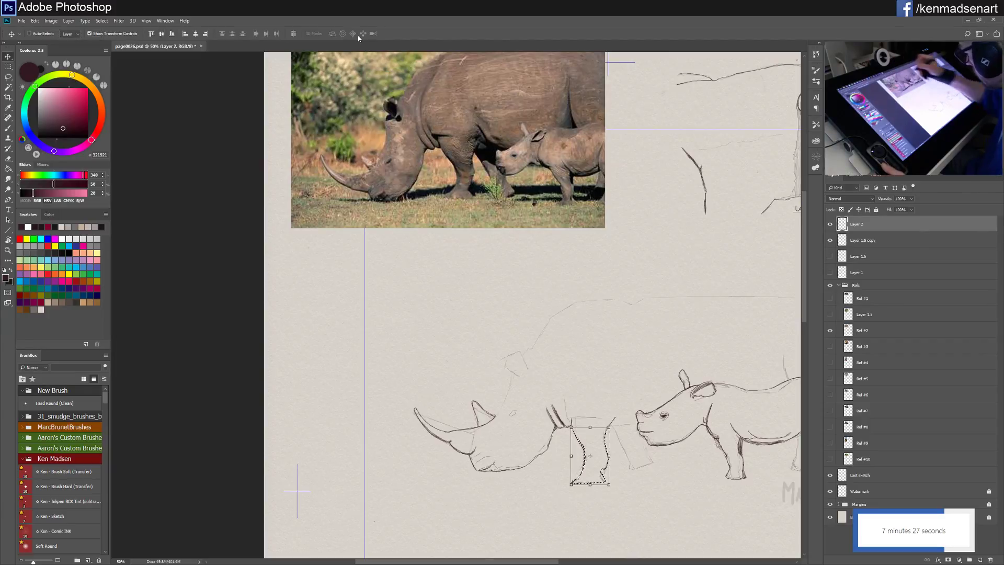
pyautogui.hotkey('ctrl', 'd')
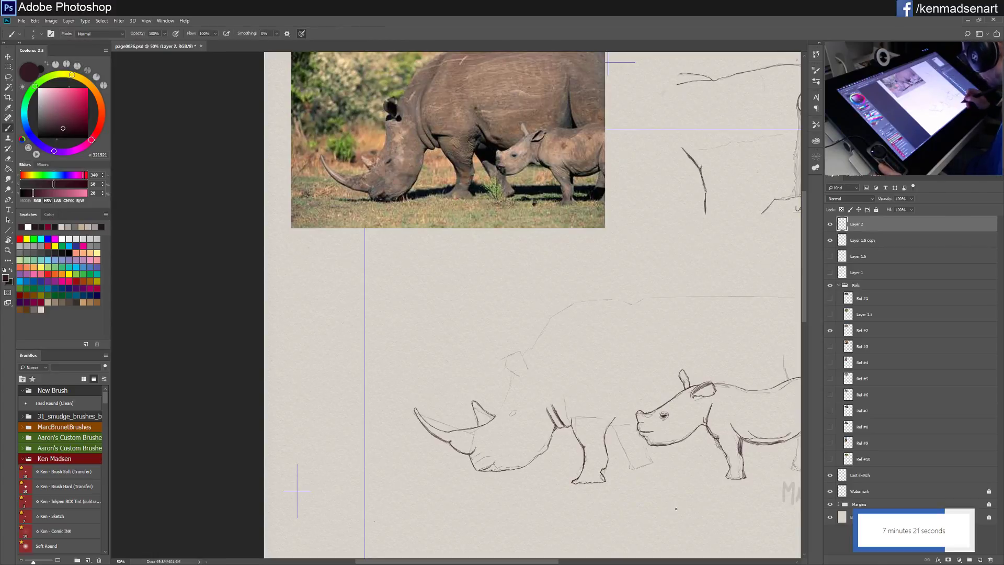
# Step: Lasso the adult rhino's muzzle, jaw and horns and rotate them about 11° counterclockwise around the throat
pyautogui.press('l')
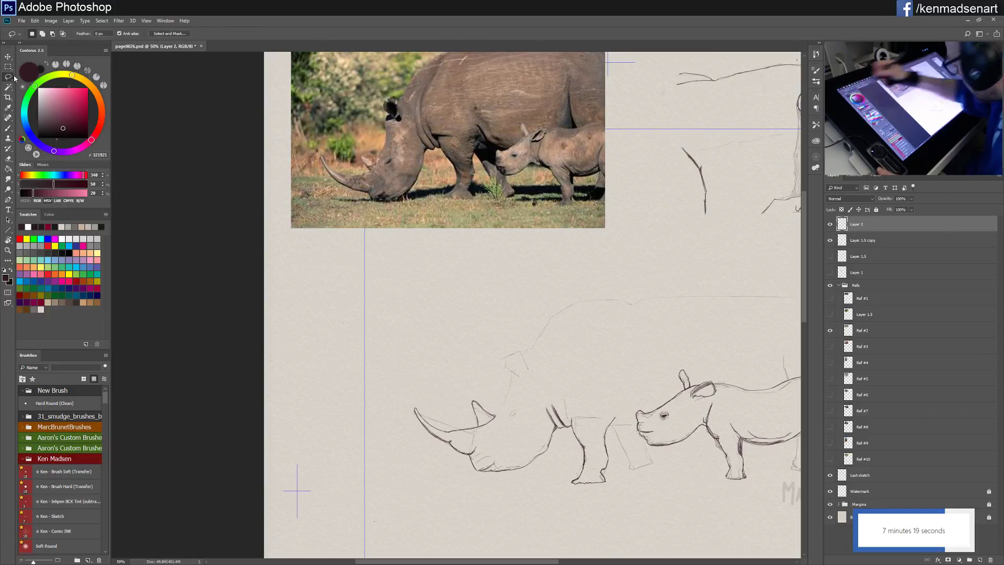
pyautogui.moveTo(545, 460)
pyautogui.mouseDown()
pyautogui.moveTo(530, 430)
pyautogui.moveTo(493, 407)
pyautogui.moveTo(389, 426)
pyautogui.moveTo(548, 487)
pyautogui.moveTo(546, 459)
pyautogui.mouseUp()
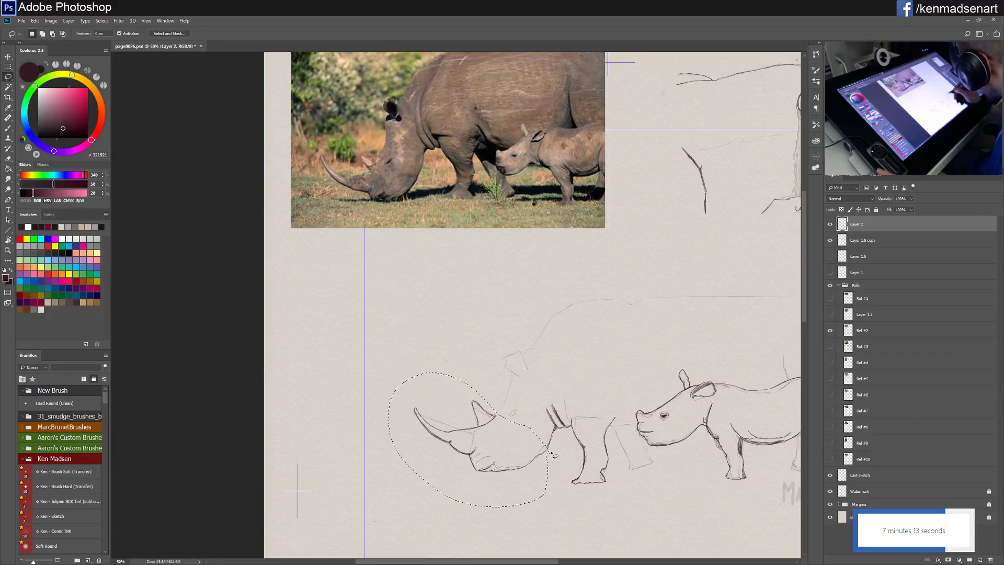
pyautogui.hotkey('ctrl', 't')
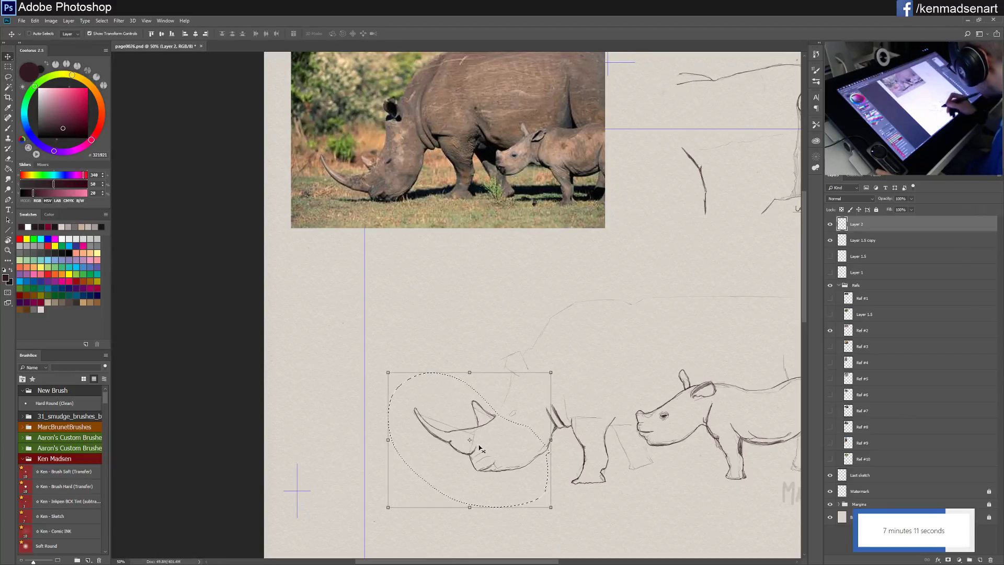
pyautogui.moveTo(540, 453); pyautogui.dragTo(550, 449)
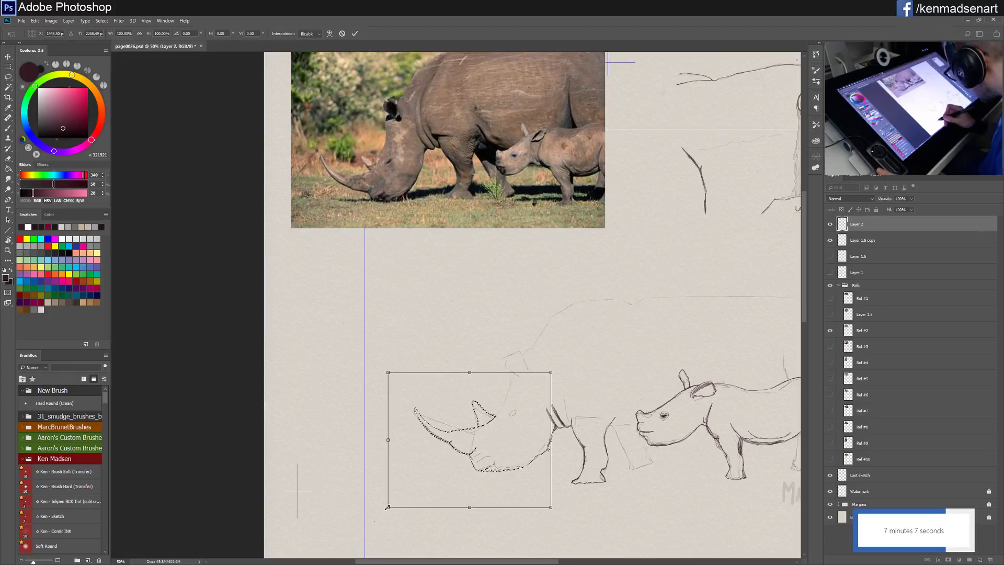
pyautogui.moveTo(382, 515); pyautogui.dragTo(405, 542)
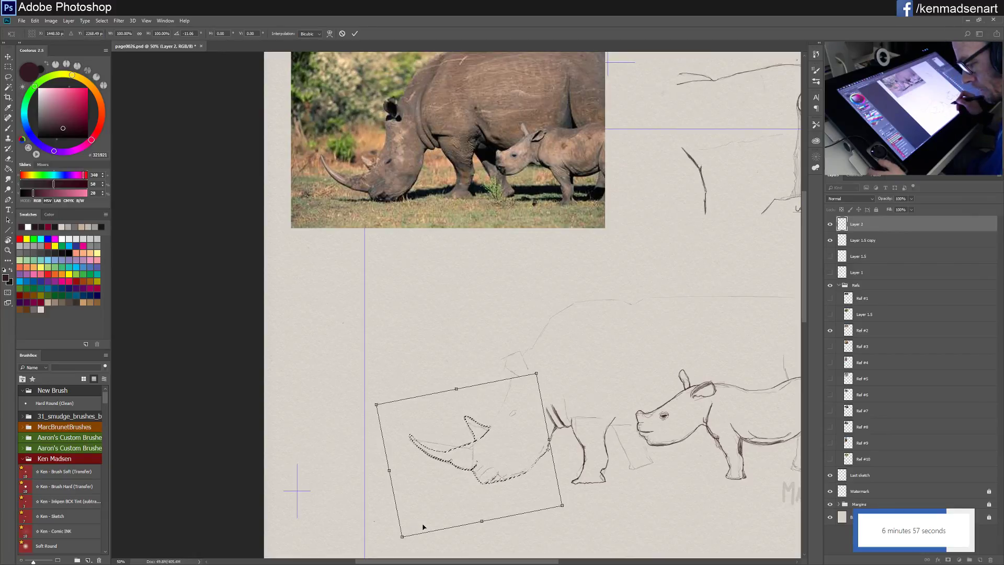
pyautogui.click(356, 34)
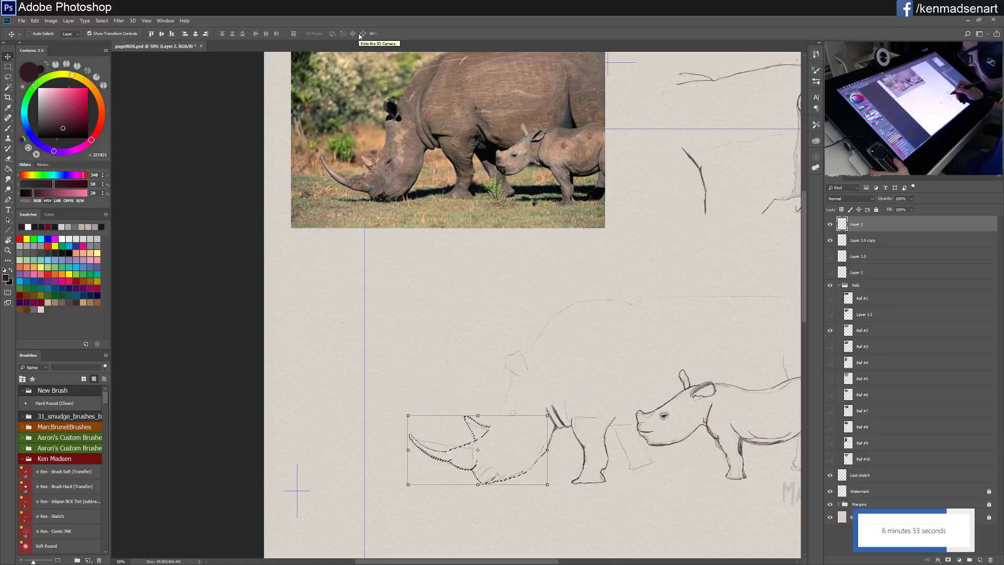
# Step: Rotate the selected muzzle and horns about 2.5° further counterclockwise around the throat, and deselect them
pyautogui.hotkey('ctrl', 't')
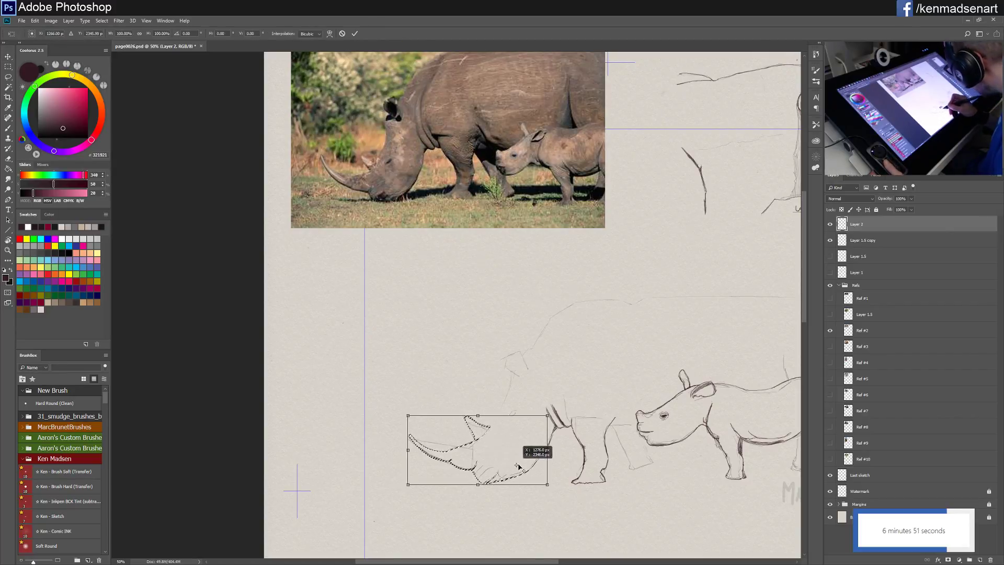
pyautogui.moveTo(518, 465); pyautogui.dragTo(547, 452)
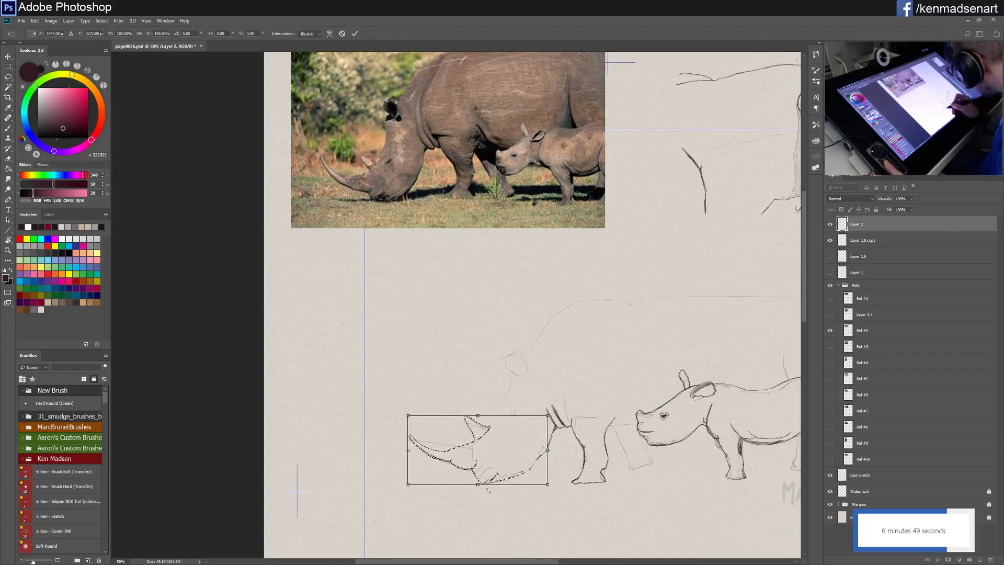
pyautogui.moveTo(400, 492)
pyautogui.mouseDown()
pyautogui.moveTo(418, 519)
pyautogui.moveTo(413, 493)
pyautogui.mouseUp()
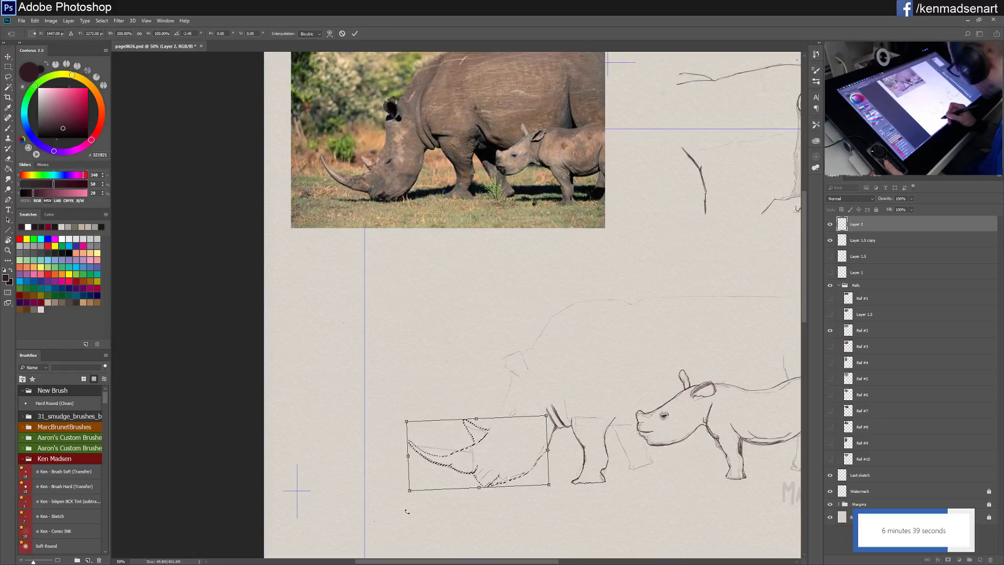
pyautogui.click(355, 34)
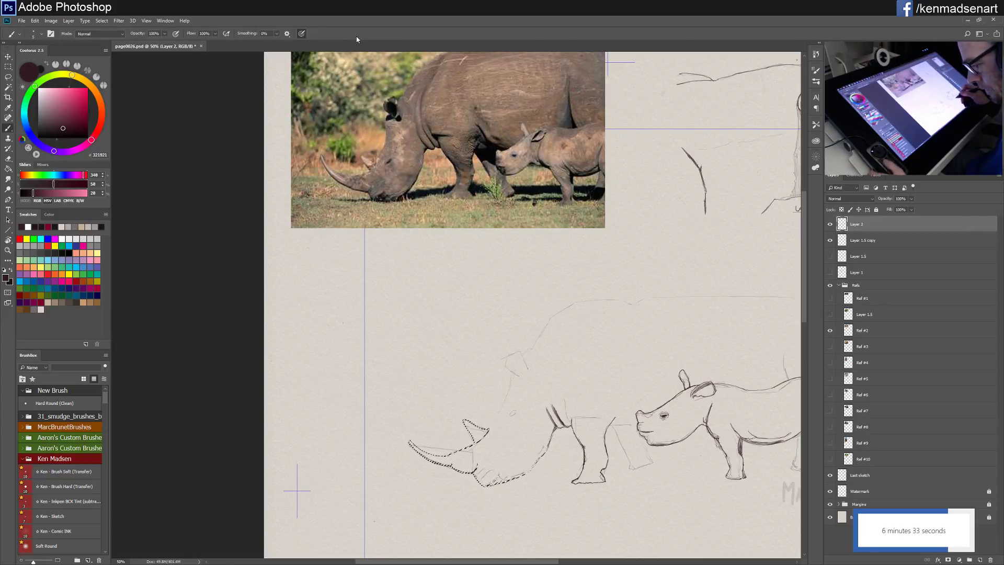
pyautogui.hotkey('ctrl', 'd')
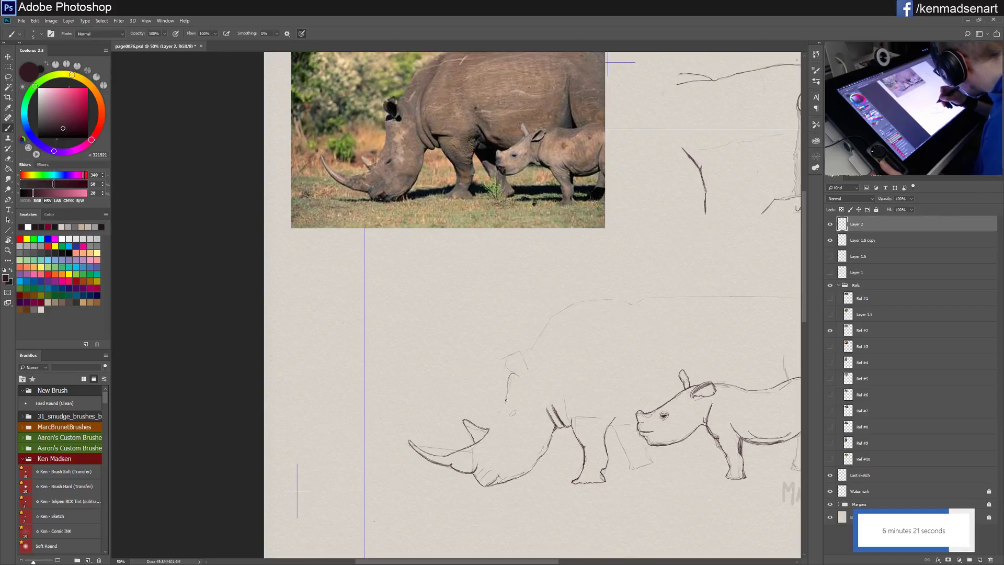
# Step: Draw the adult rhino's darker forehead contour from below the ear down to the small second horn and reinforce it
pyautogui.moveTo(505, 400); pyautogui.dragTo(496, 419)
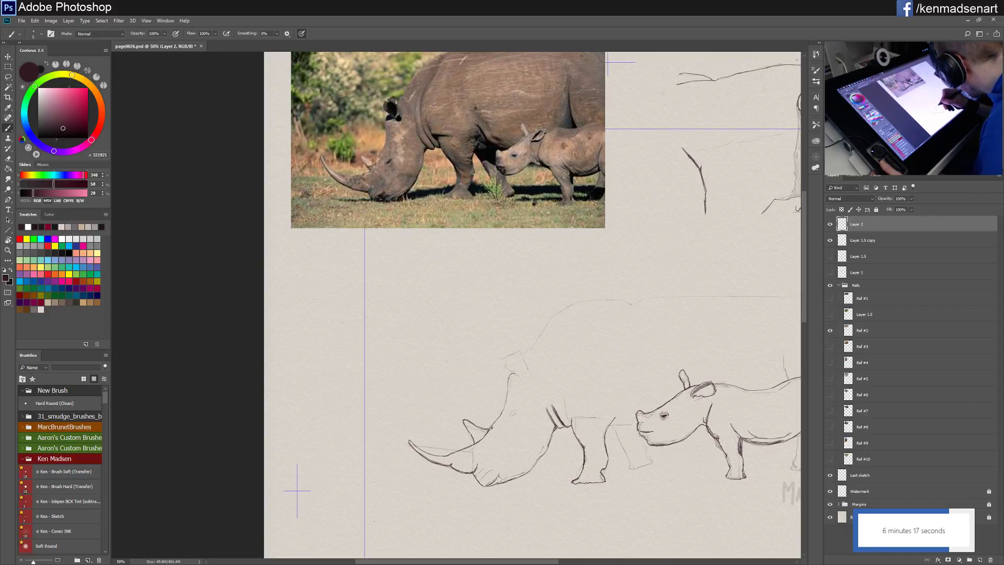
pyautogui.moveTo(555, 449)
pyautogui.mouseDown()
pyautogui.moveTo(555, 468)
pyautogui.moveTo(518, 408)
pyautogui.mouseUp()
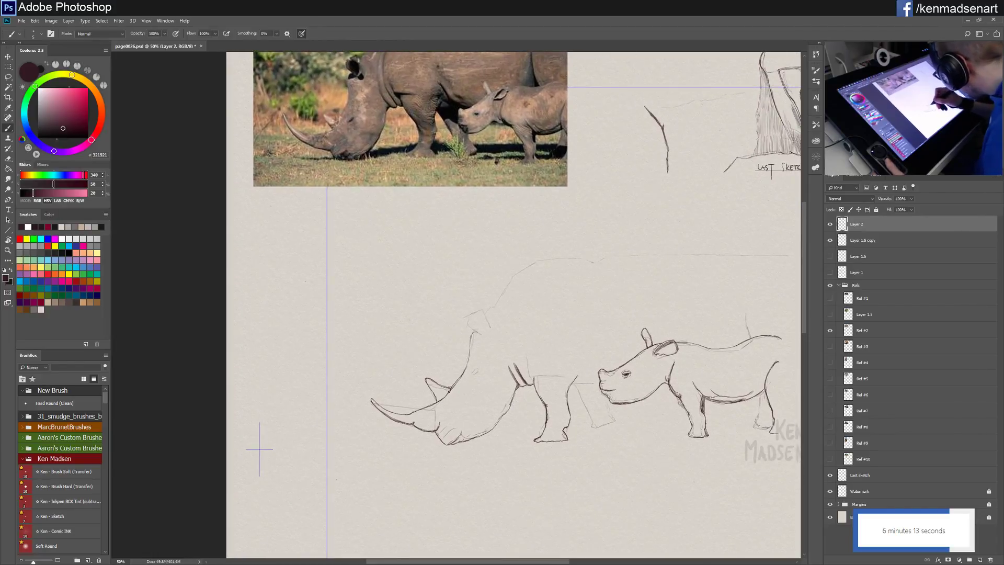
pyautogui.moveTo(468, 360); pyautogui.dragTo(449, 385)
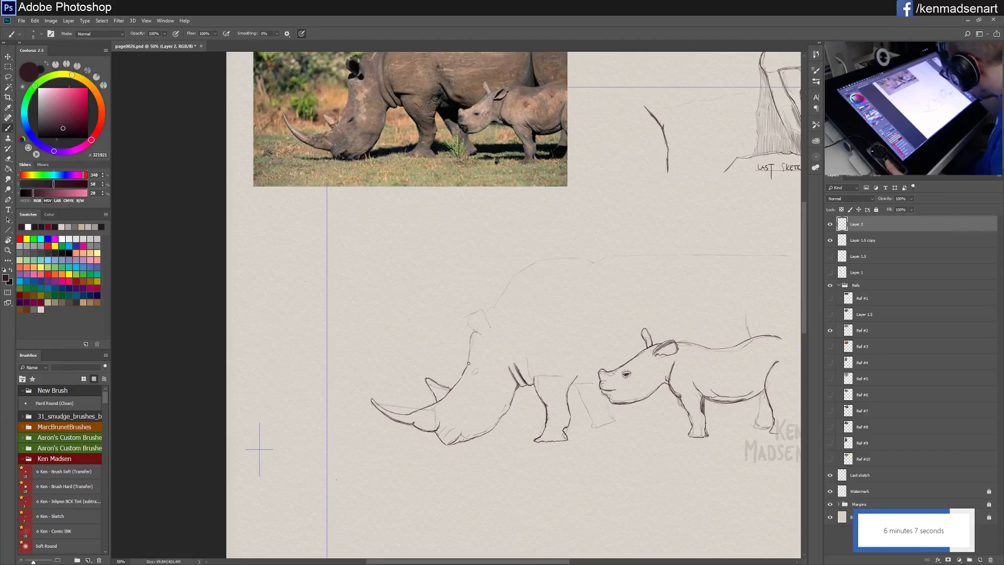
pyautogui.moveTo(468, 363); pyautogui.dragTo(462, 378)
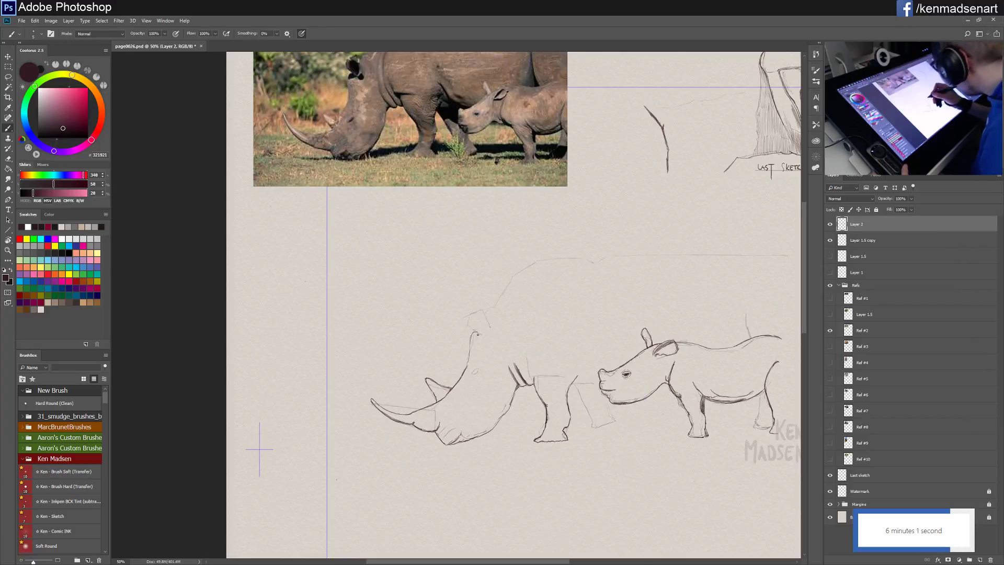
pyautogui.moveTo(473, 335); pyautogui.dragTo(469, 356)
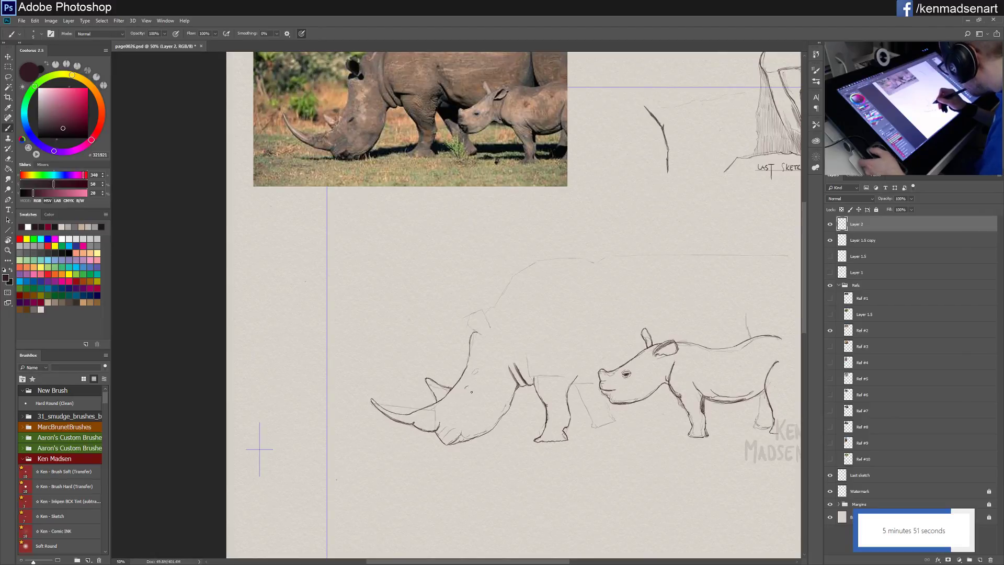
# Step: Draw the adult rhino's eye on the side of its head, then lasso it and rotate it about 17.5° counterclockwise
pyautogui.moveTo(467, 391); pyautogui.dragTo(476, 390)
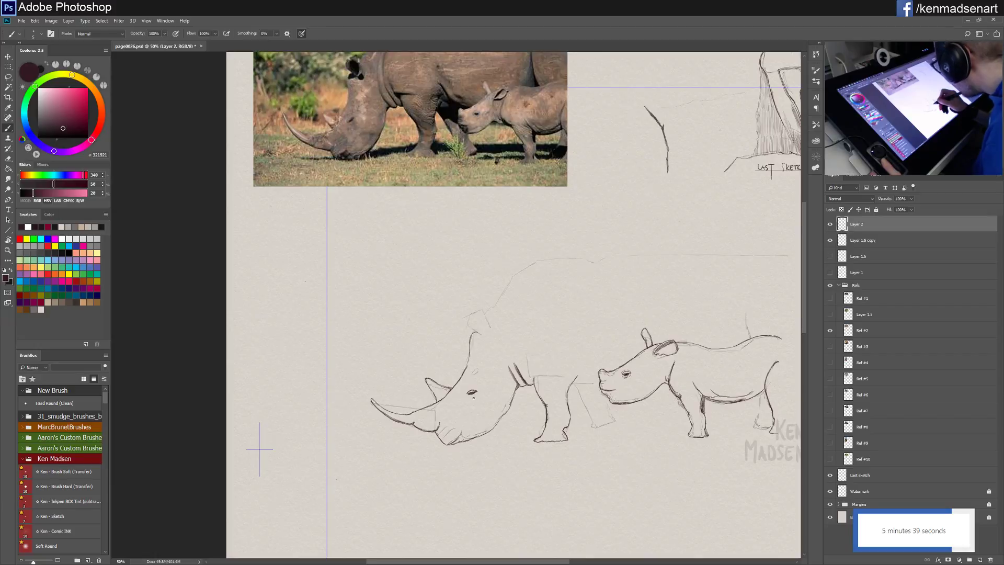
pyautogui.press('l')
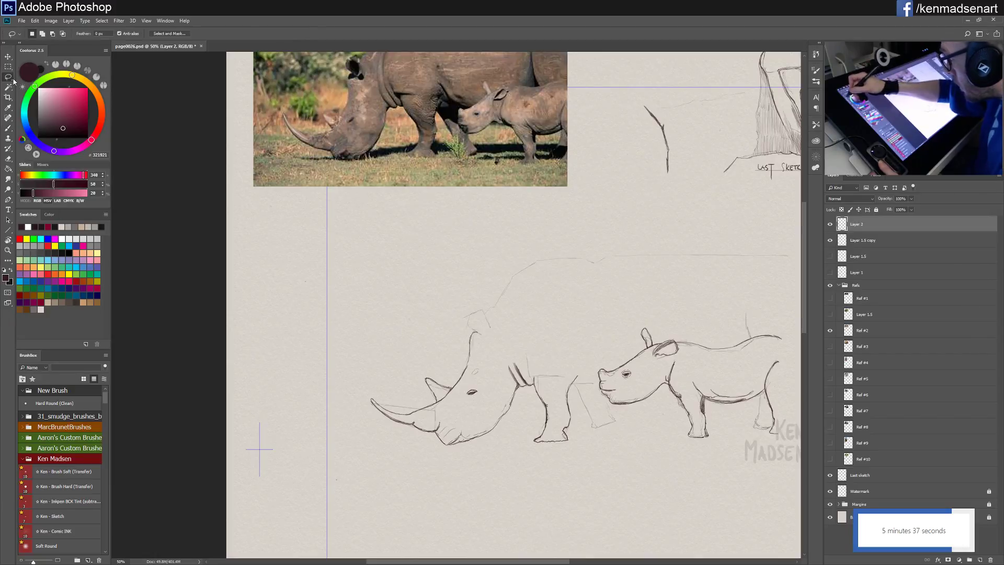
pyautogui.moveTo(476, 387)
pyautogui.mouseDown()
pyautogui.moveTo(467, 404)
pyautogui.moveTo(481, 386)
pyautogui.mouseUp()
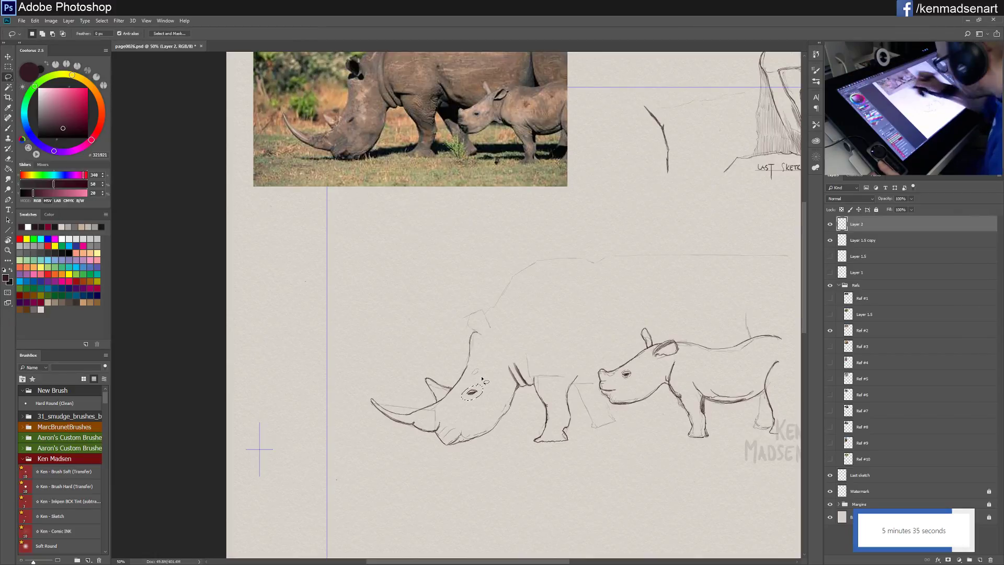
pyautogui.click(9, 56)
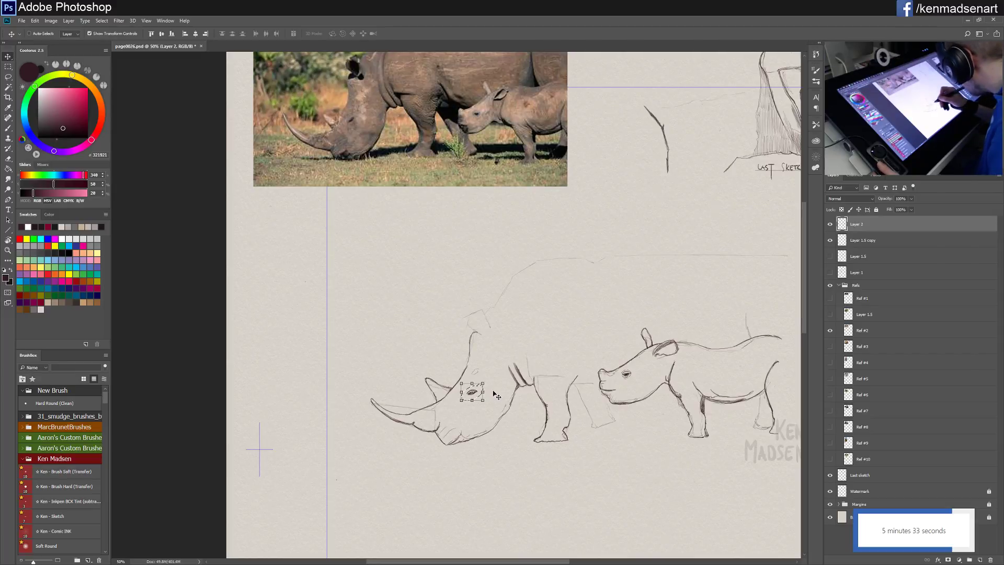
pyautogui.moveTo(489, 378); pyautogui.dragTo(495, 373)
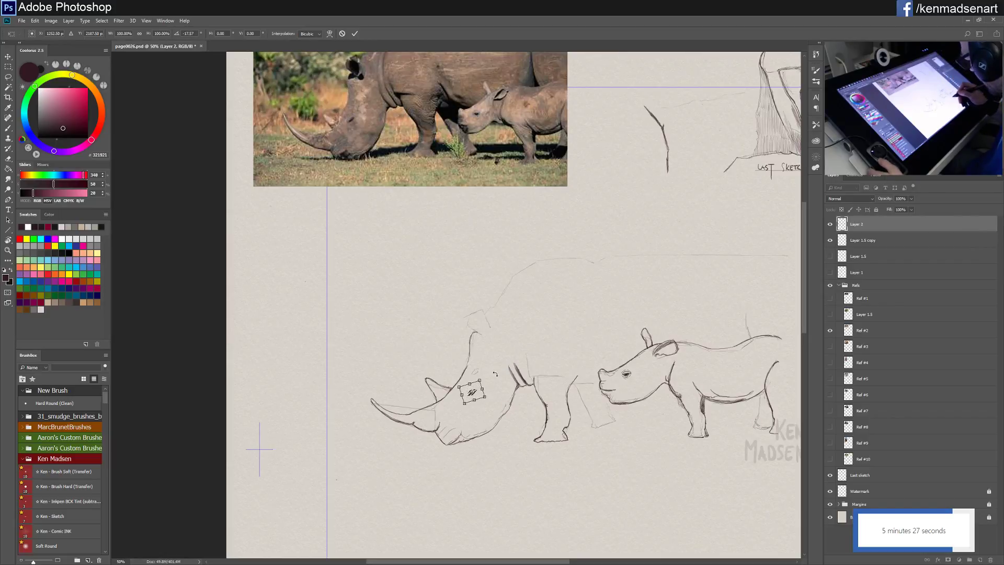
pyautogui.click(354, 33)
pyautogui.press('b')
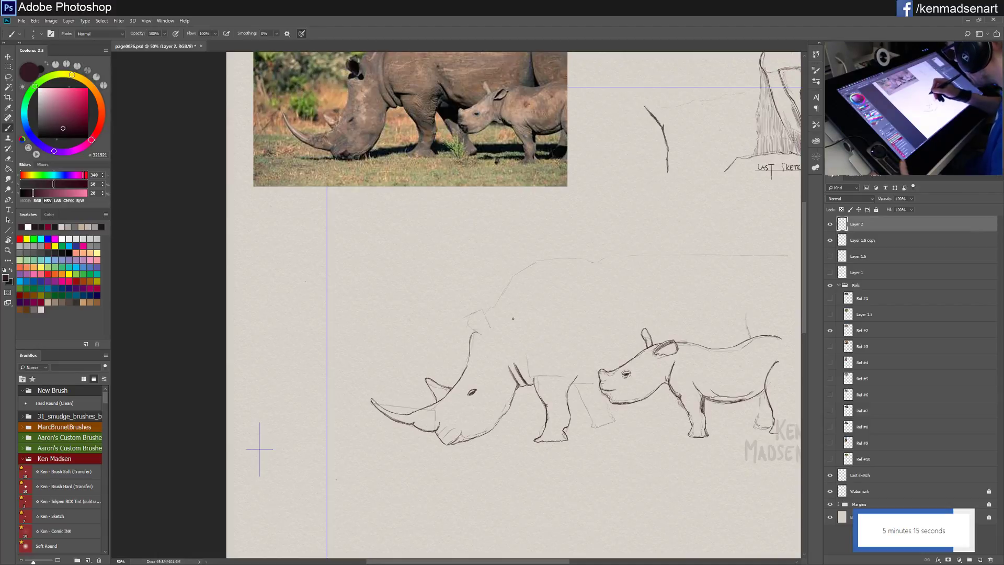
# Step: Draw the adult rhino's ear outline on top of the head above the forehead contour and shade its inside
pyautogui.moveTo(513, 317); pyautogui.dragTo(504, 349)
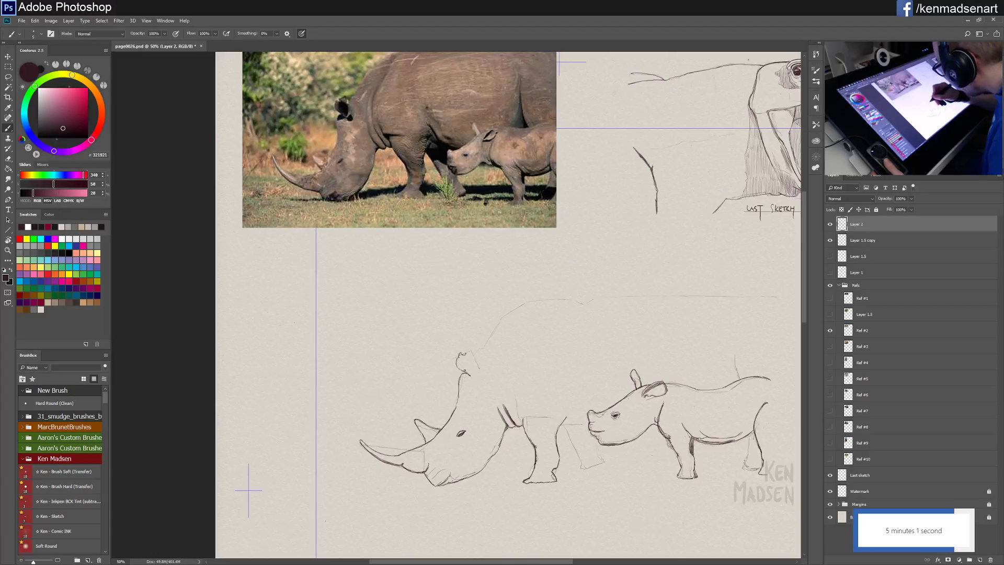
pyautogui.moveTo(464, 370); pyautogui.dragTo(478, 375)
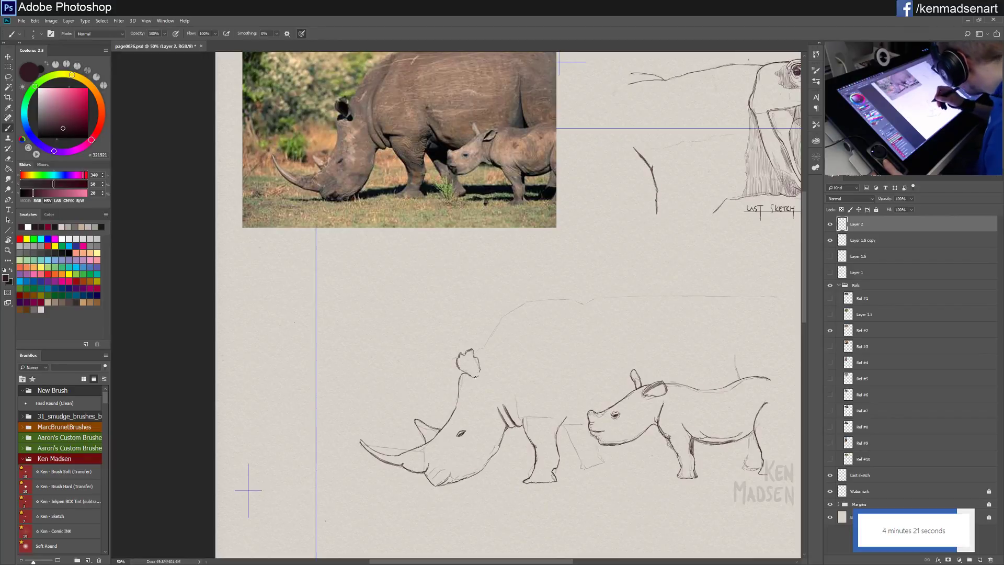
pyautogui.moveTo(475, 368); pyautogui.dragTo(481, 372)
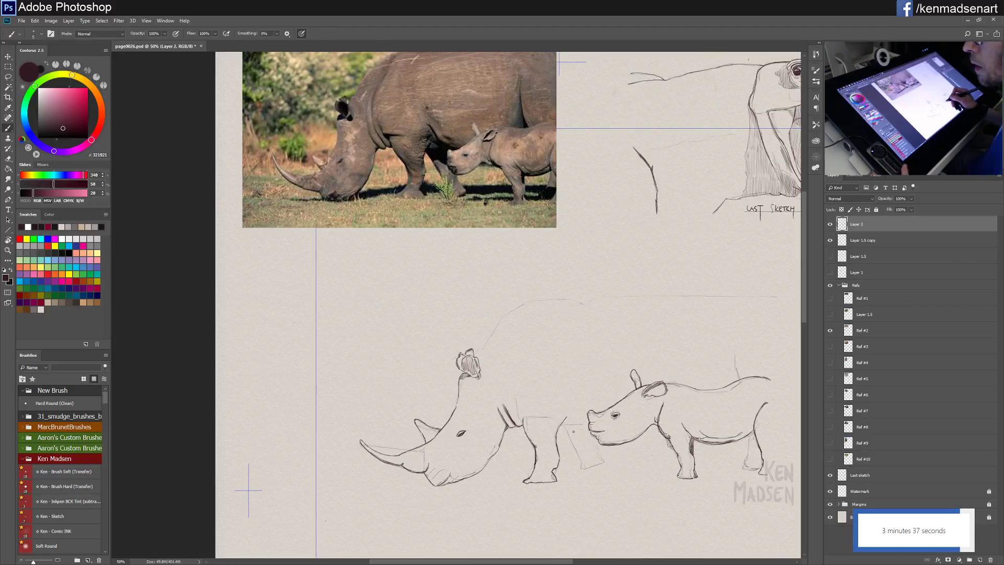
# Step: Draw the adult rhino's neck fold behind the jaw and darken the belly line above the near foreleg
pyautogui.moveTo(562, 444); pyautogui.dragTo(512, 448)
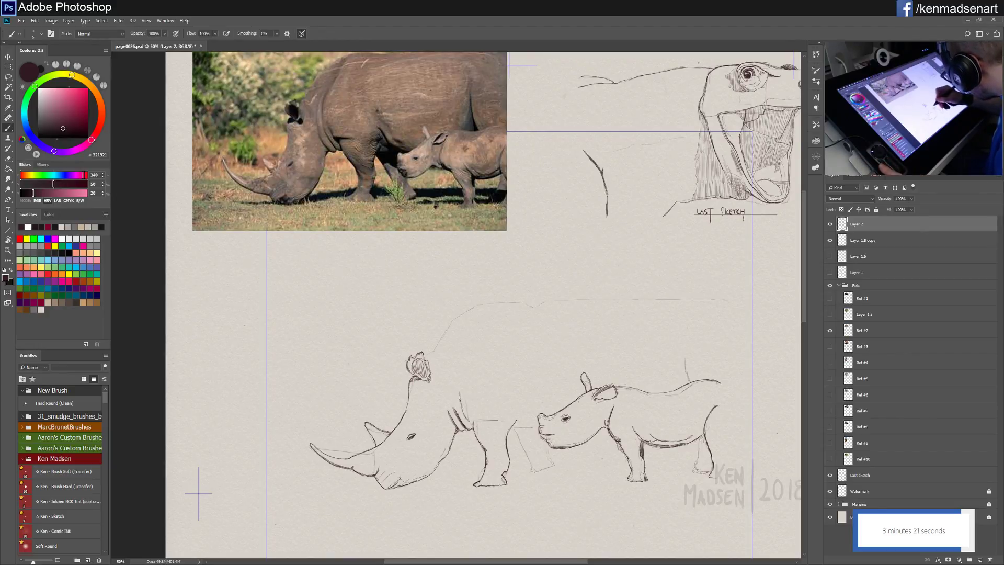
pyautogui.moveTo(447, 409); pyautogui.dragTo(454, 423)
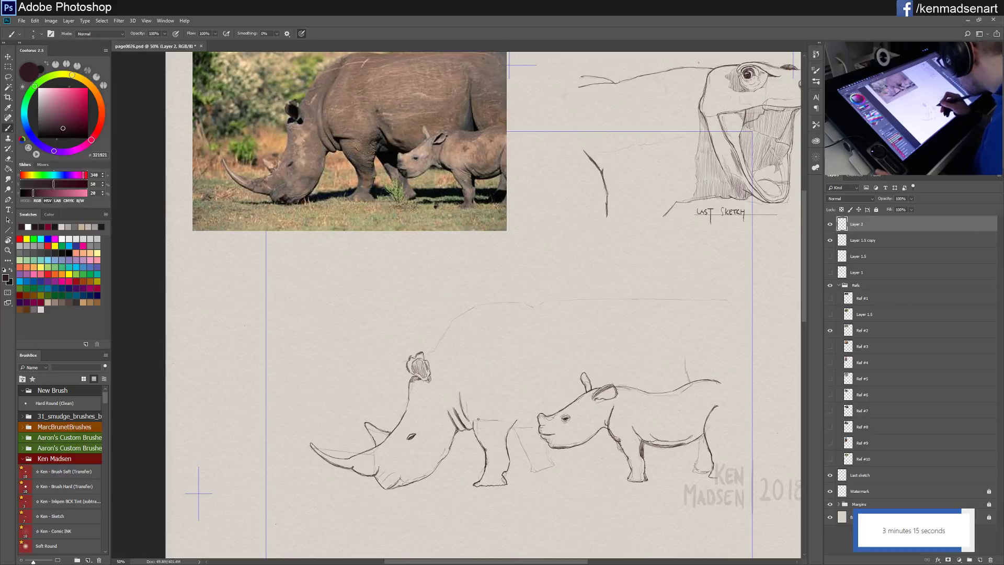
pyautogui.moveTo(470, 420); pyautogui.dragTo(495, 419)
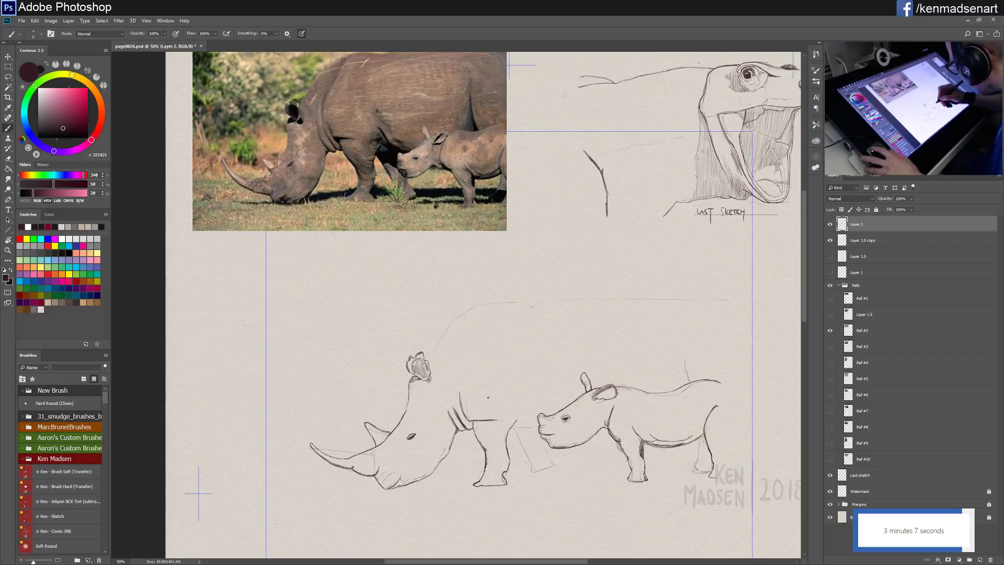
# Step: Lasso the adult rhino's neck fold and nudge it toward the head, deselect it, and reinforce the fold lines at the throat
pyautogui.press('l')
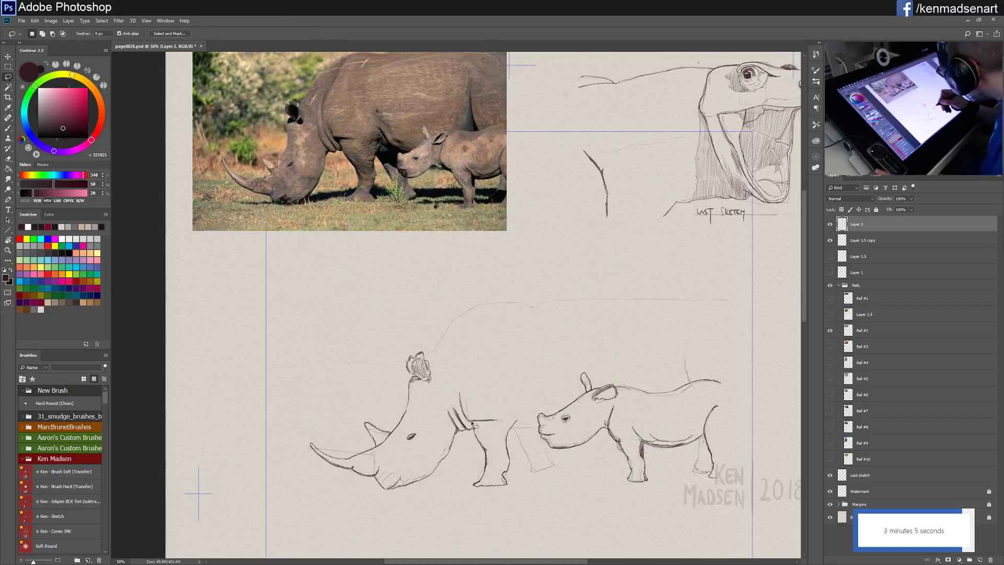
pyautogui.moveTo(473, 425)
pyautogui.mouseDown()
pyautogui.moveTo(458, 385)
pyautogui.moveTo(472, 423)
pyautogui.moveTo(467, 411)
pyautogui.mouseUp()
pyautogui.press('v')
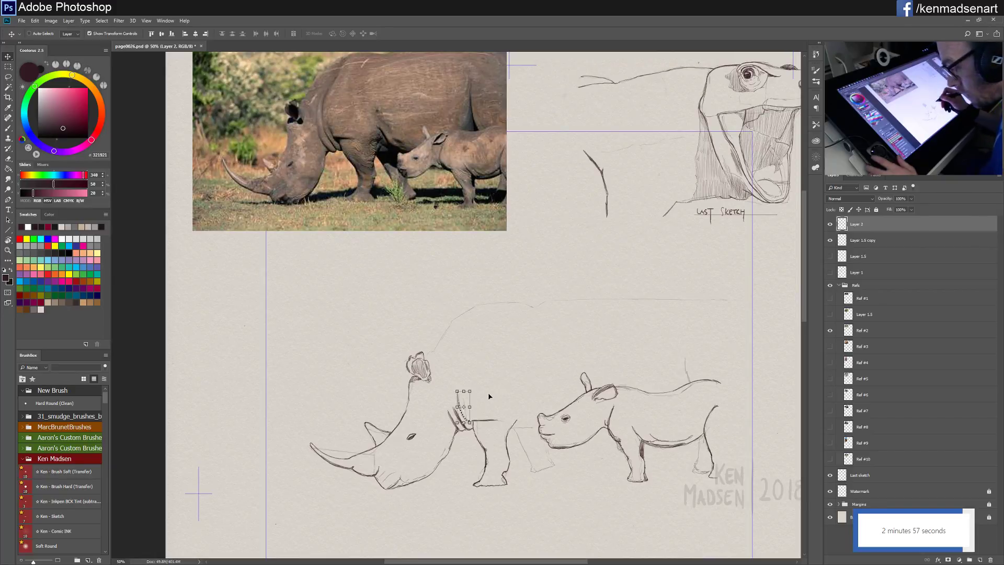
pyautogui.hotkey('ctrl', 'd')
pyautogui.press('b')
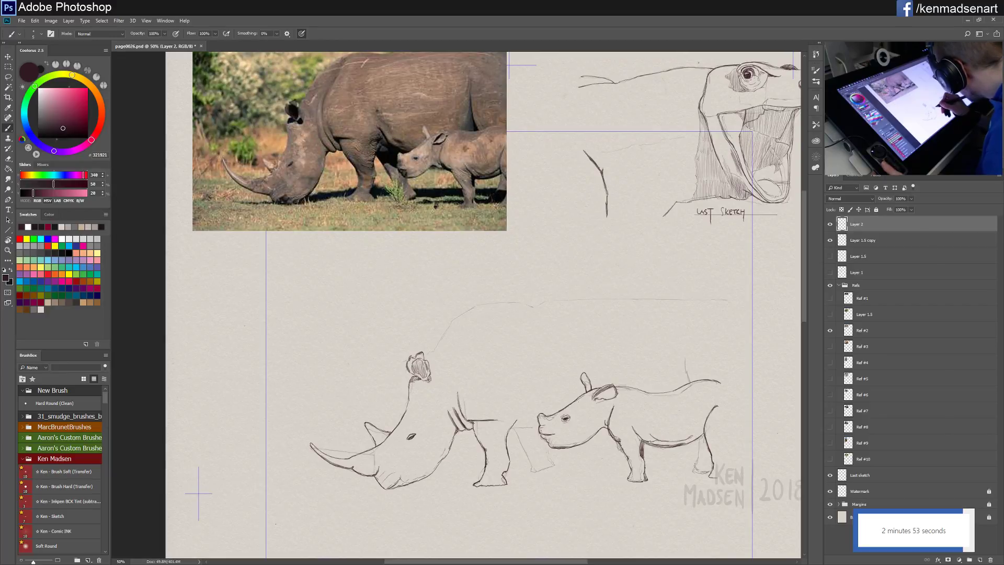
pyautogui.moveTo(448, 411); pyautogui.dragTo(458, 429)
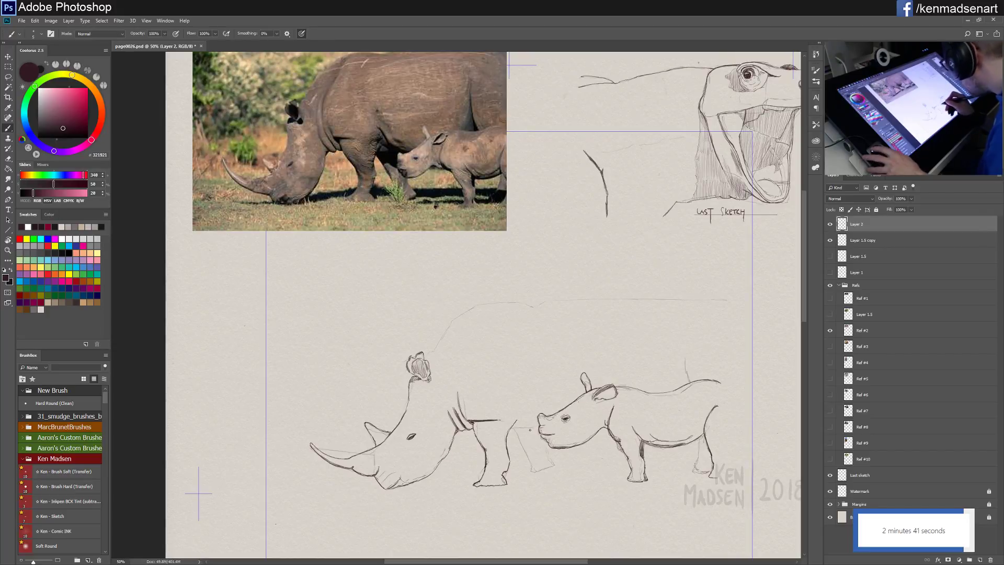
# Step: Draw the adult rhino's far foreleg and foot under the baby's muzzle and hatch the shadow at its top
pyautogui.moveTo(511, 428)
pyautogui.mouseDown()
pyautogui.moveTo(540, 429)
pyautogui.moveTo(515, 429)
pyautogui.mouseUp()
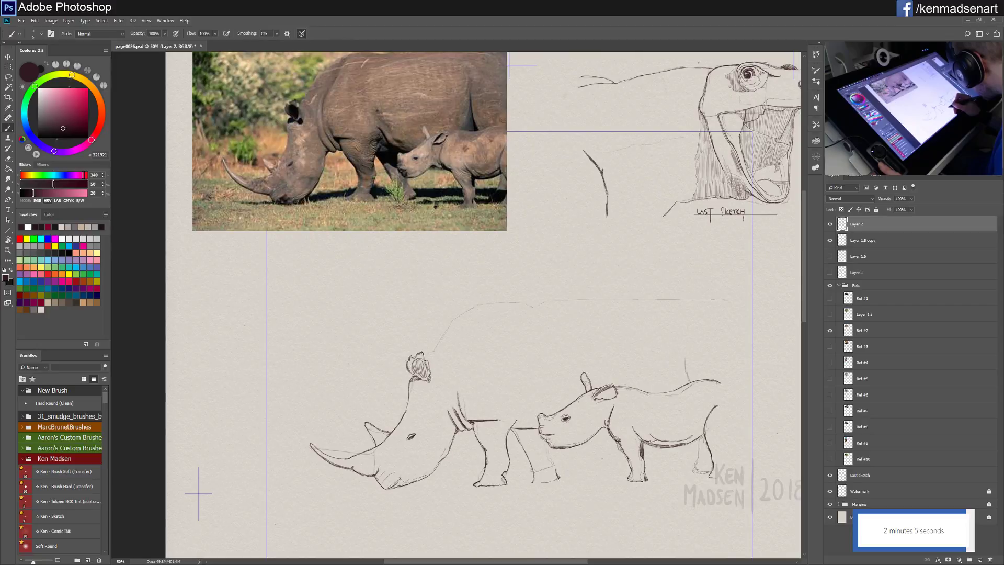
pyautogui.moveTo(534, 482); pyautogui.dragTo(552, 480)
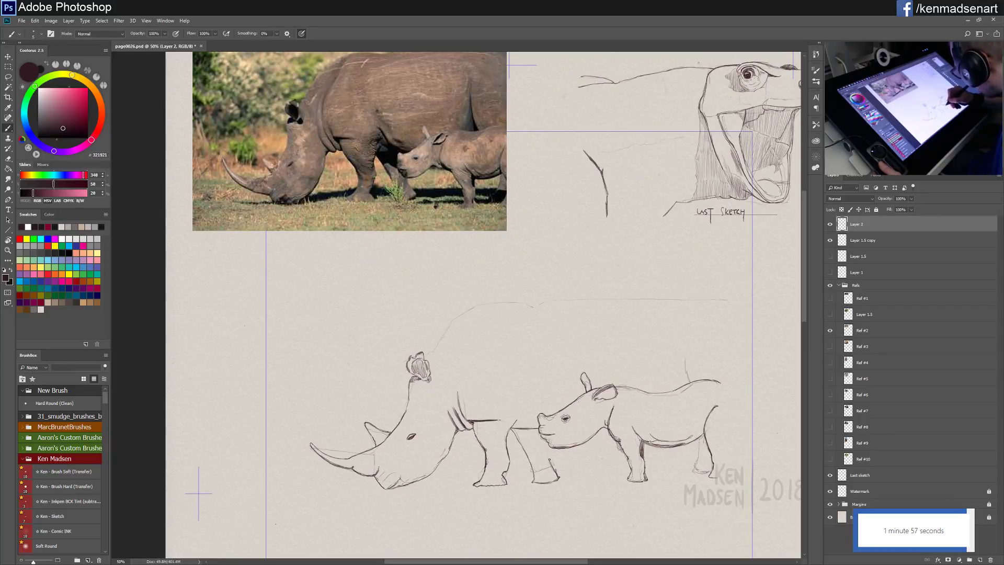
pyautogui.moveTo(547, 443); pyautogui.dragTo(549, 462)
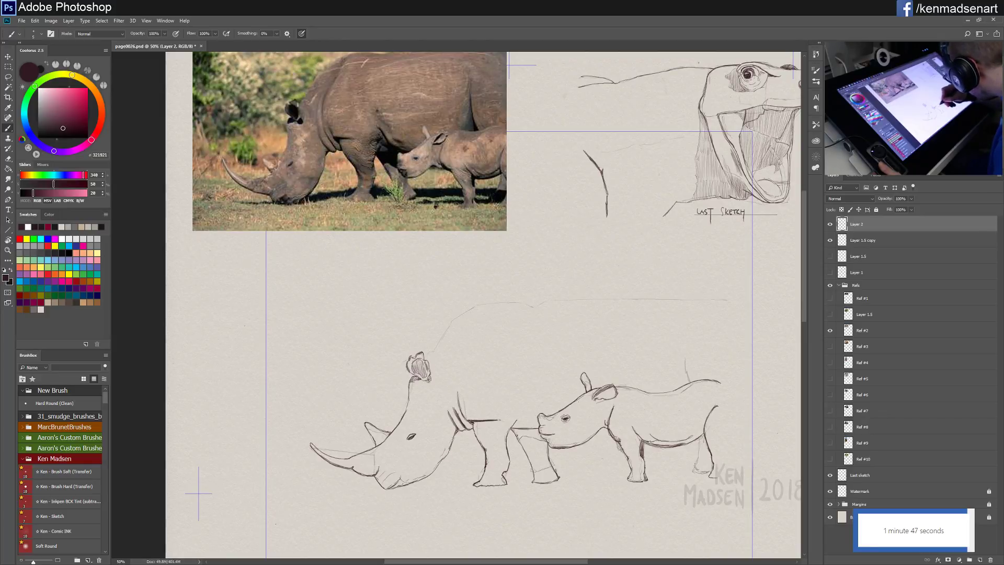
pyautogui.moveTo(522, 438)
pyautogui.mouseDown()
pyautogui.moveTo(518, 429)
pyautogui.moveTo(543, 440)
pyautogui.mouseUp()
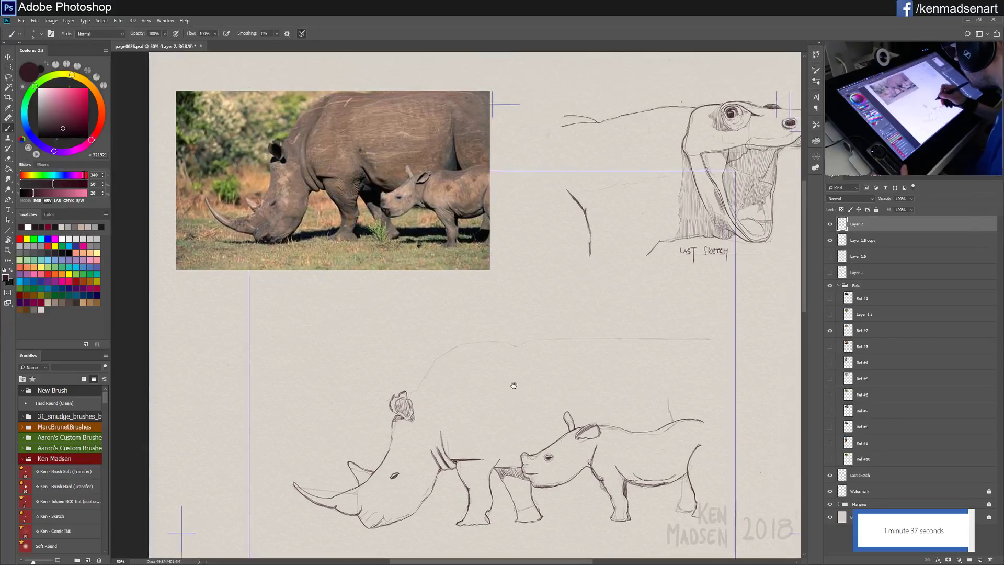
# Step: Draw the adult rhino's darker back contour from behind the ear over the shoulder hump to a raised rump
pyautogui.moveTo(529, 345); pyautogui.dragTo(509, 387)
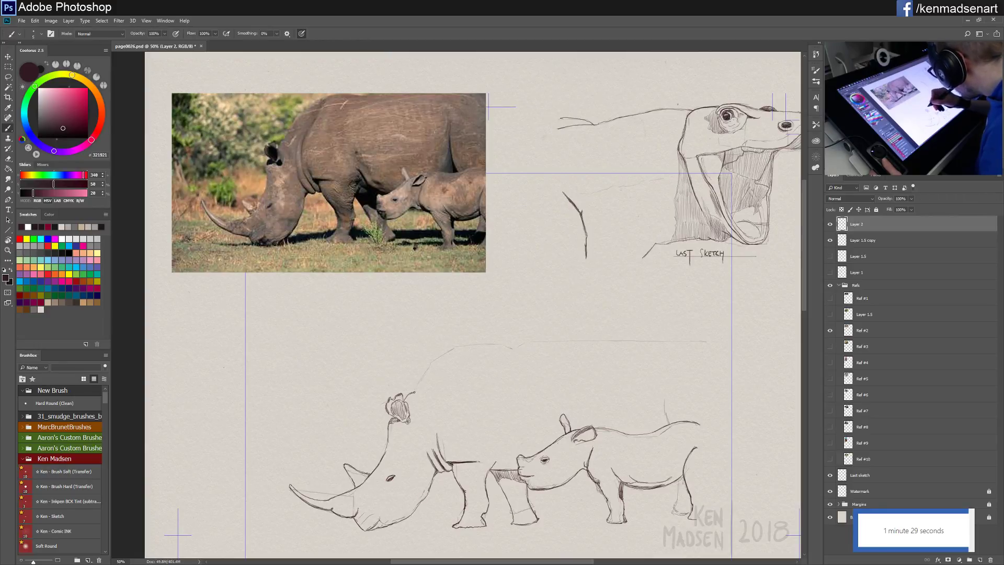
pyautogui.moveTo(415, 392); pyautogui.dragTo(452, 349)
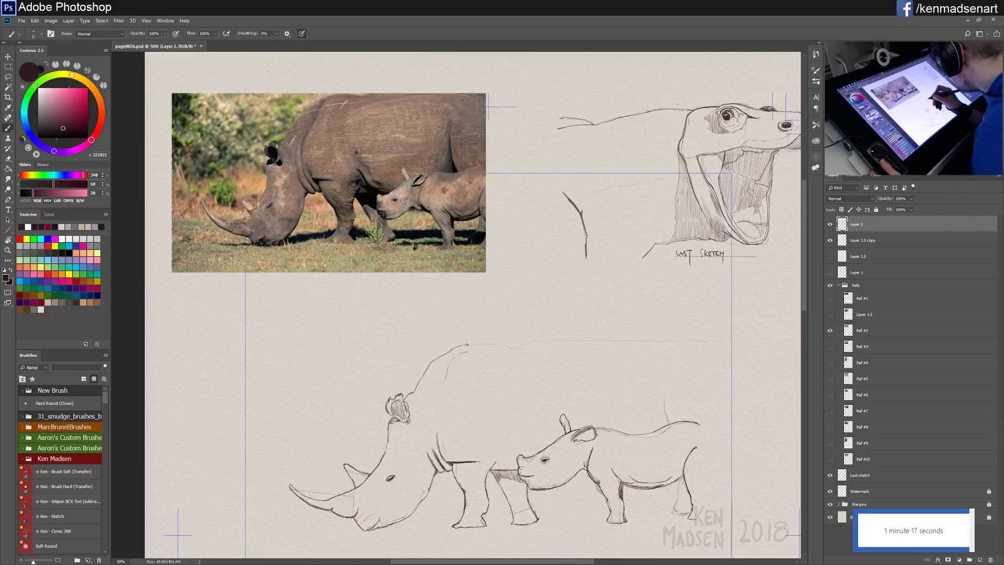
pyautogui.moveTo(460, 345); pyautogui.dragTo(481, 344)
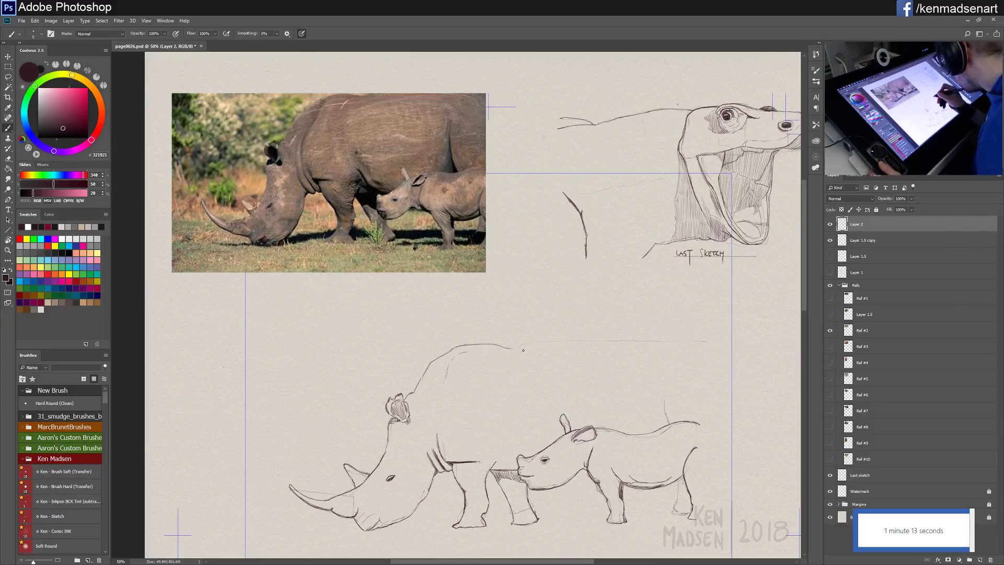
pyautogui.moveTo(508, 347); pyautogui.dragTo(537, 343)
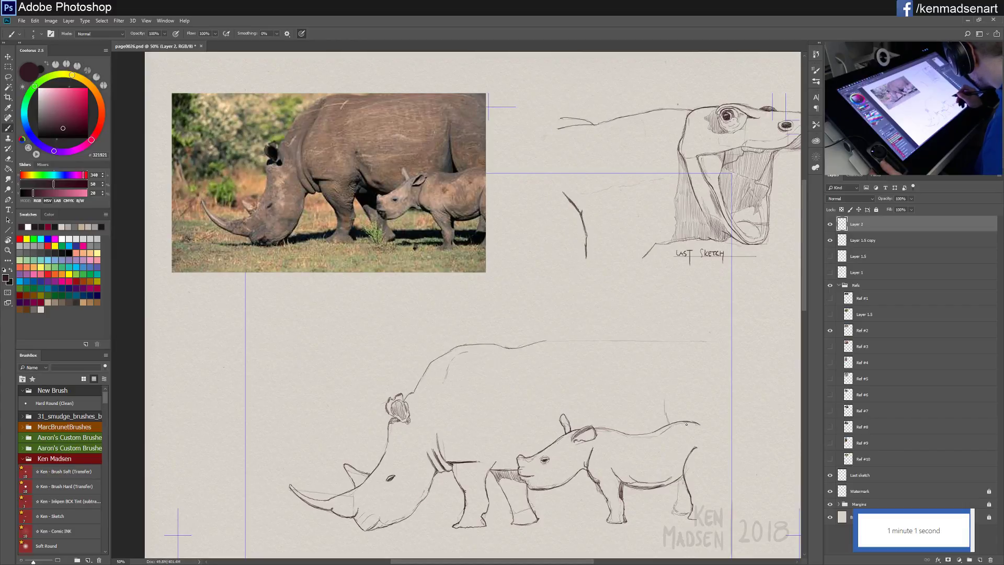
pyautogui.moveTo(697, 329); pyautogui.dragTo(709, 332)
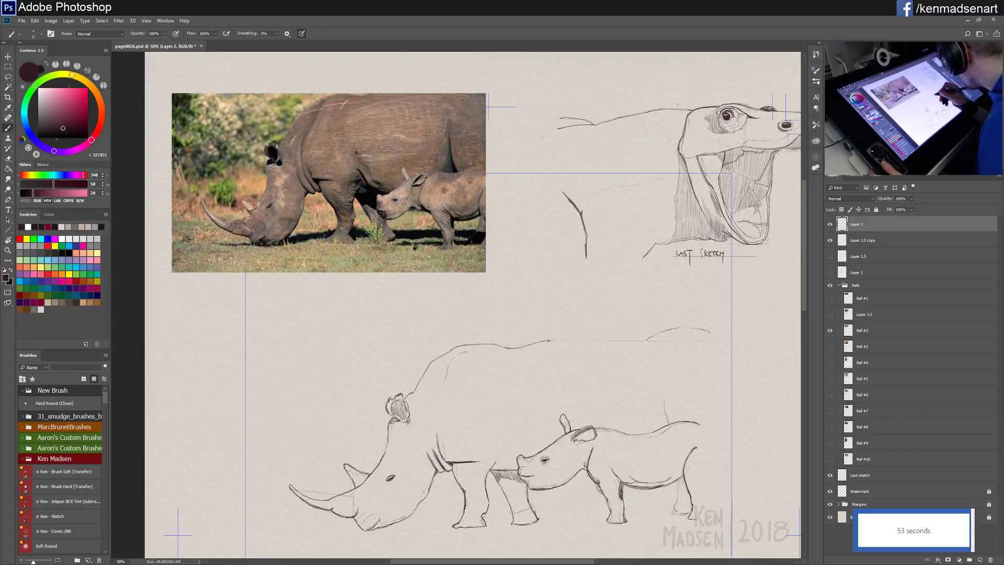
pyautogui.moveTo(548, 341); pyautogui.dragTo(660, 330)
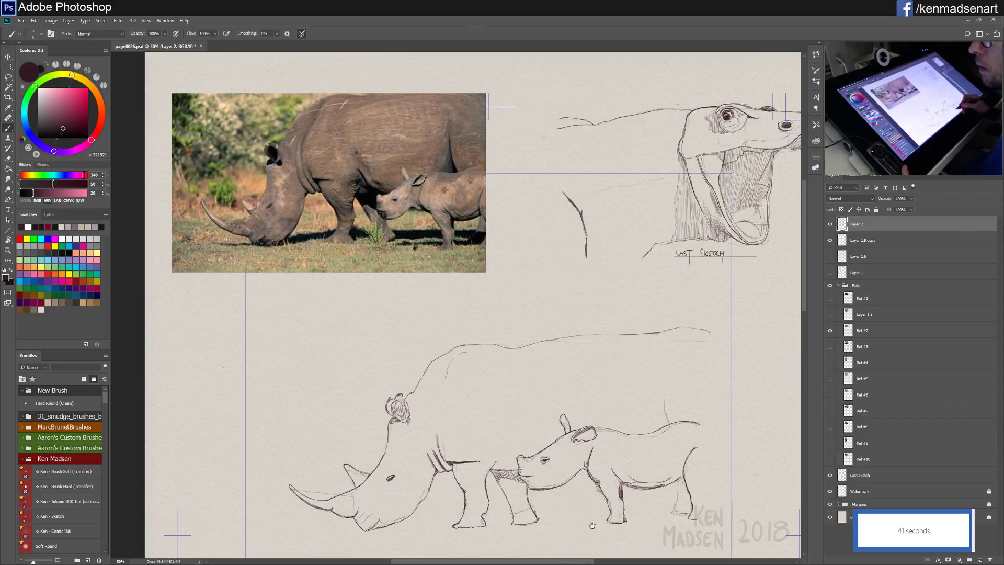
# Step: Darken the adult's short vertical line above the baby's back, then draw and hatch the baby's far hind leg
pyautogui.moveTo(592, 525); pyautogui.dragTo(540, 473)
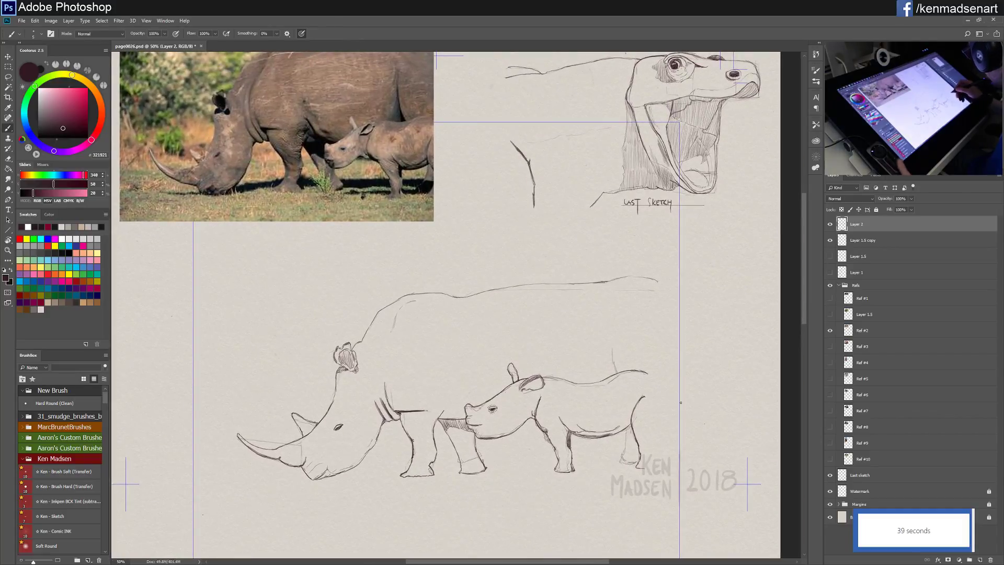
pyautogui.moveTo(618, 478); pyautogui.dragTo(541, 475)
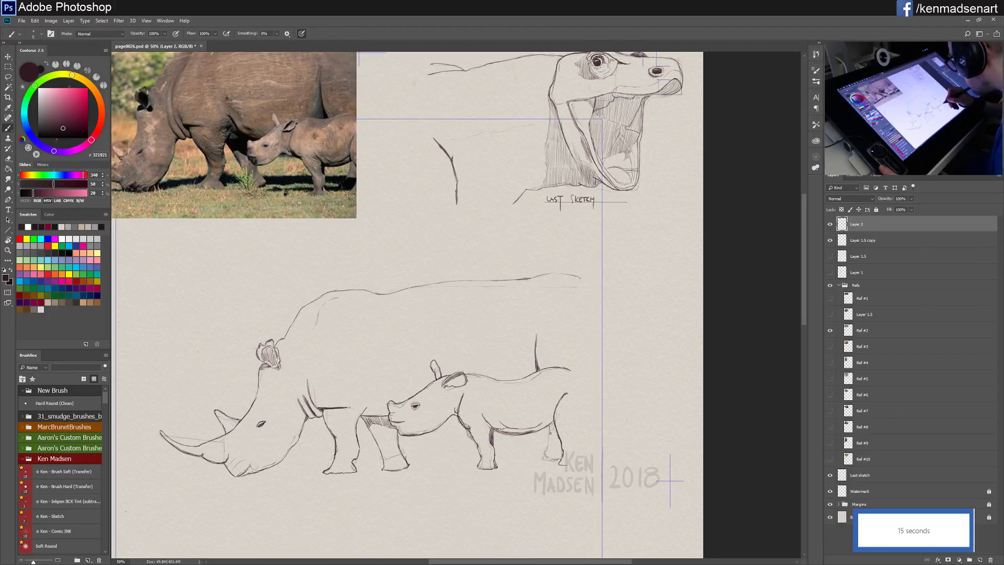
pyautogui.moveTo(542, 457); pyautogui.dragTo(548, 430)
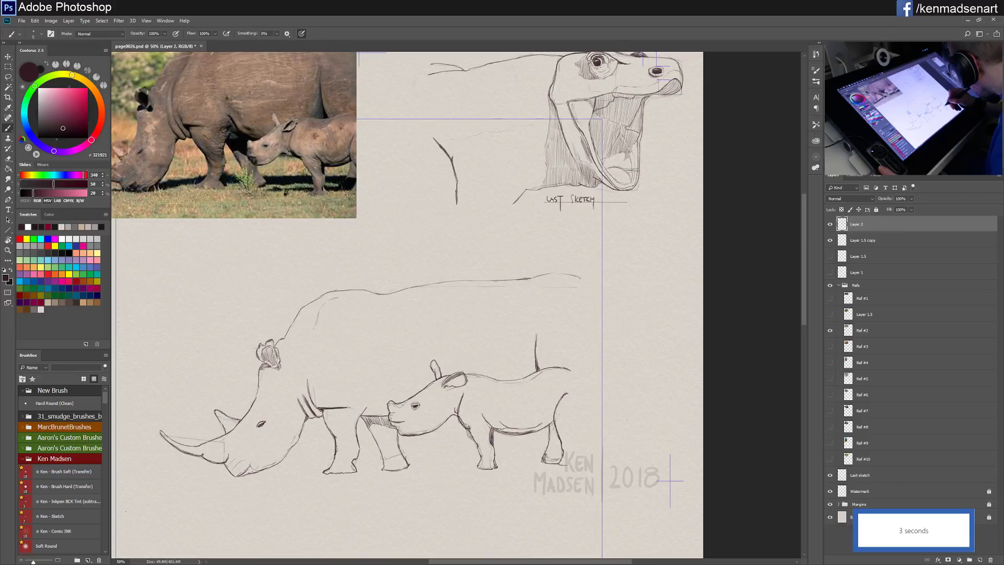
pyautogui.moveTo(548, 445)
pyautogui.mouseDown()
pyautogui.moveTo(548, 464)
pyautogui.moveTo(548, 455)
pyautogui.mouseUp()
pyautogui.moveTo(550, 425); pyautogui.dragTo(556, 459)
pyautogui.moveTo(559, 436); pyautogui.dragTo(561, 455)
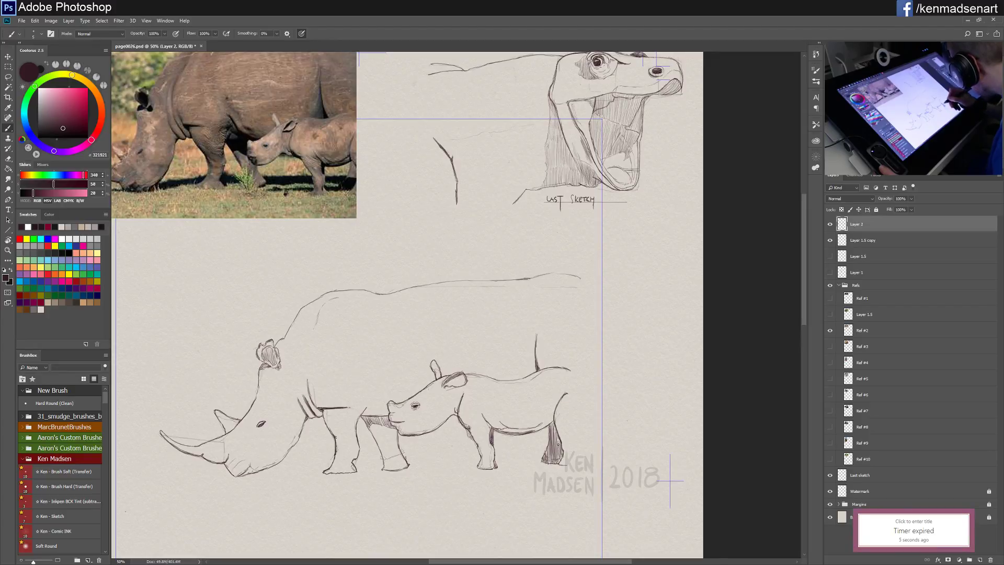
# Step: Draw long curved skin folds down the adult rhino's neck from behind the ear to the chest
pyautogui.moveTo(458, 470); pyautogui.dragTo(494, 475)
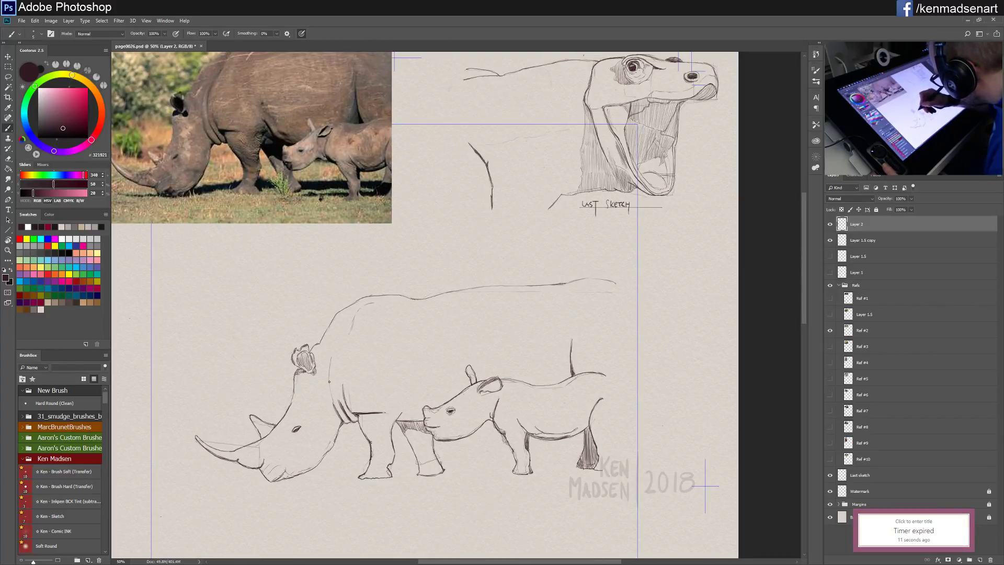
pyautogui.moveTo(329, 381); pyautogui.dragTo(333, 402)
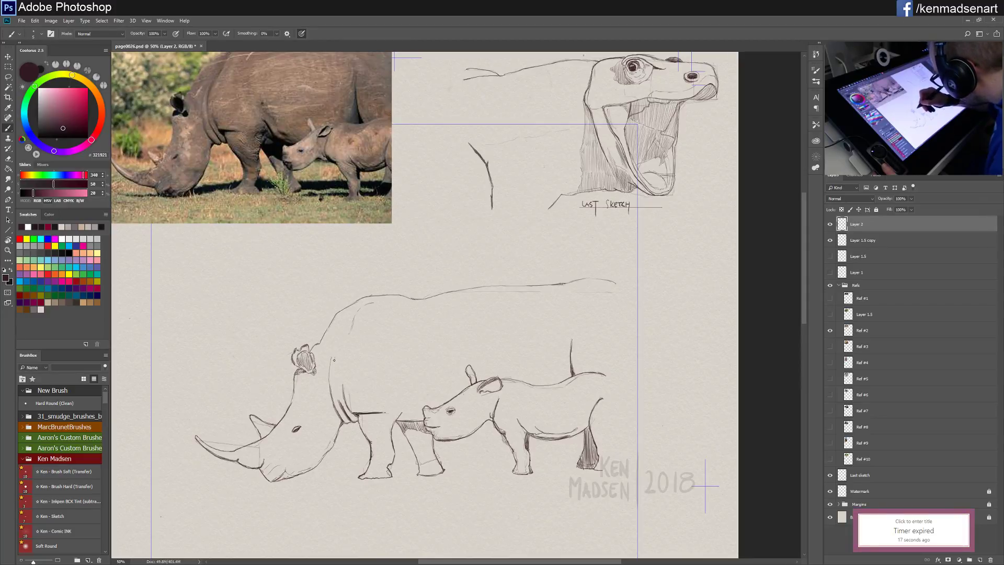
pyautogui.moveTo(334, 367); pyautogui.dragTo(335, 390)
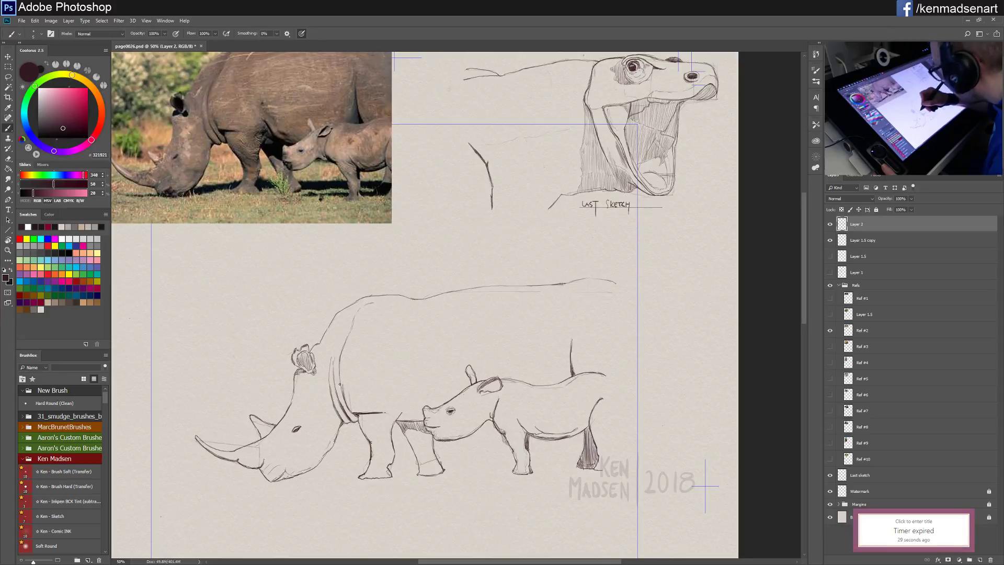
# Step: Reinforce the front edge of the adult rhino's near foreleg
pyautogui.moveTo(363, 468)
pyautogui.mouseDown()
pyautogui.moveTo(420, 465)
pyautogui.moveTo(409, 499)
pyautogui.mouseUp()
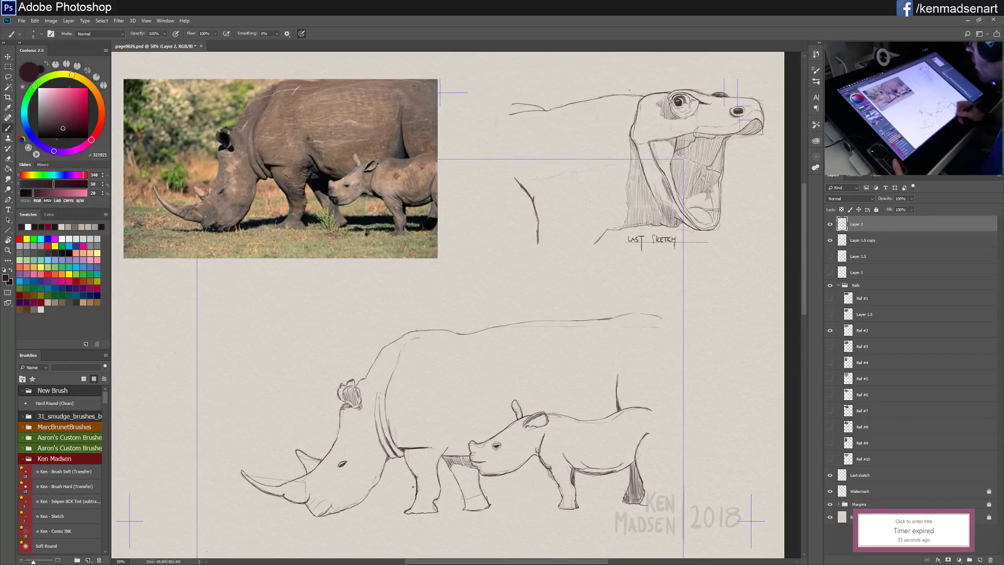
pyautogui.moveTo(413, 487); pyautogui.dragTo(415, 452)
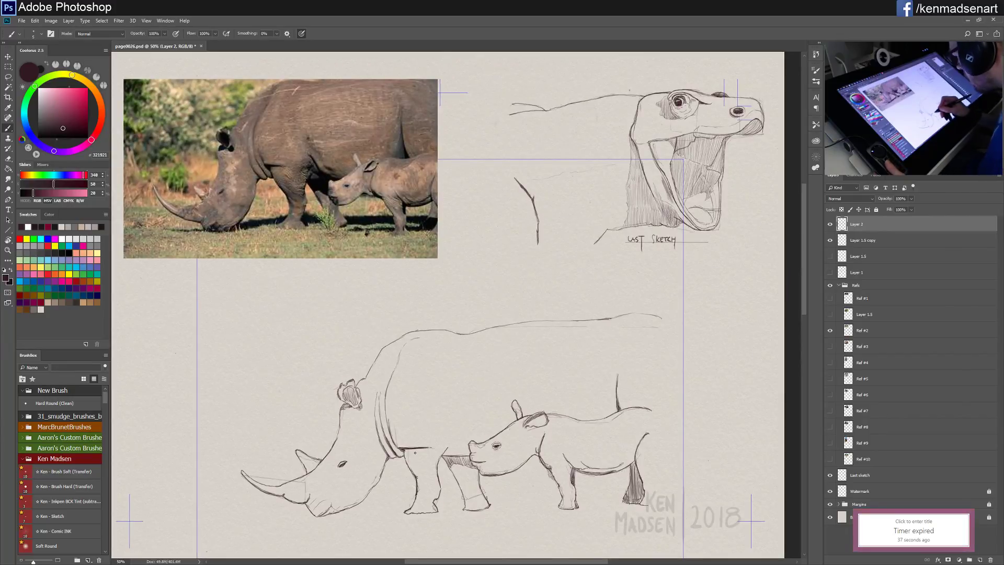
# Step: Refine the adult rhino's front leg, belly and elbow lines, and touch up the calf's back contour
pyautogui.moveTo(417, 510); pyautogui.dragTo(422, 476)
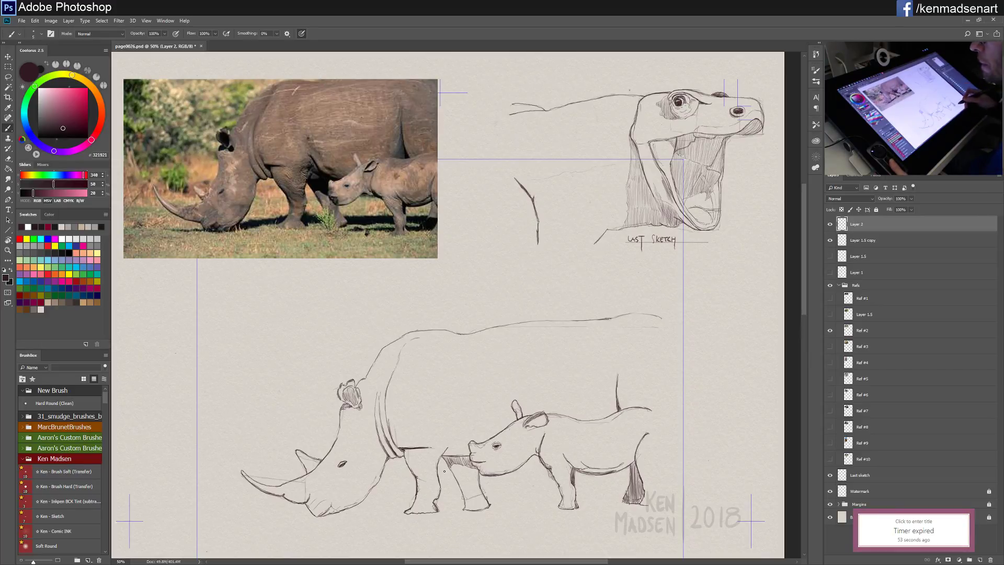
pyautogui.moveTo(403, 448); pyautogui.dragTo(444, 447)
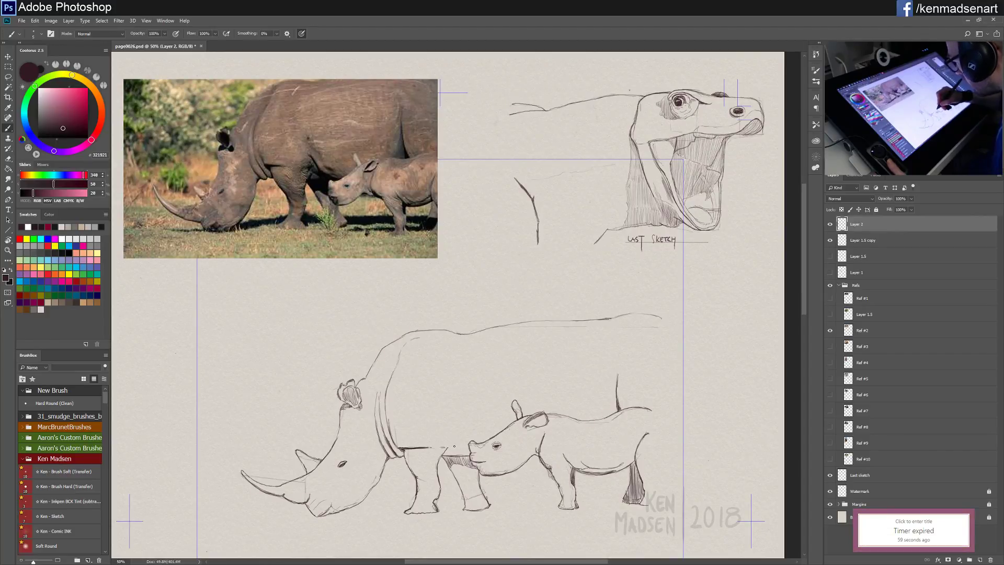
pyautogui.moveTo(434, 427); pyautogui.dragTo(447, 443)
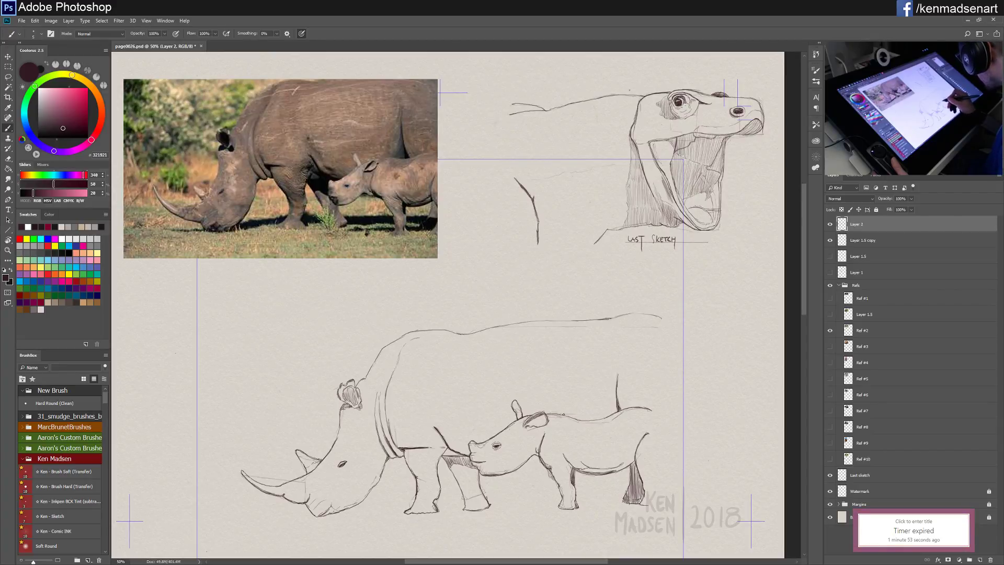
pyautogui.moveTo(596, 417); pyautogui.dragTo(612, 413)
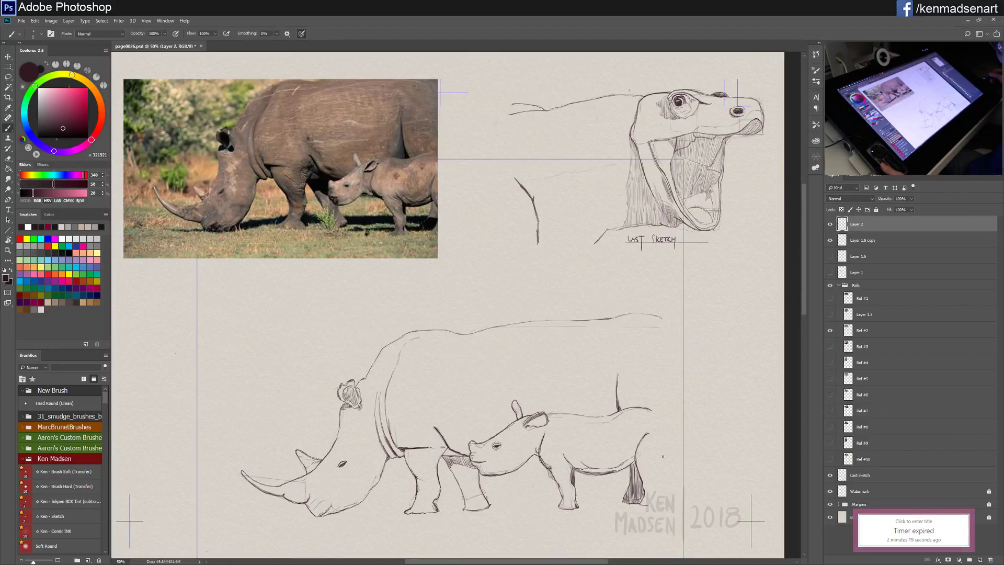
# Step: Hide the Layer 1.5 copy sketch, duplicate Layer 2 with the rhino drawing, and hide the original Layer 2
pyautogui.click(829, 240)
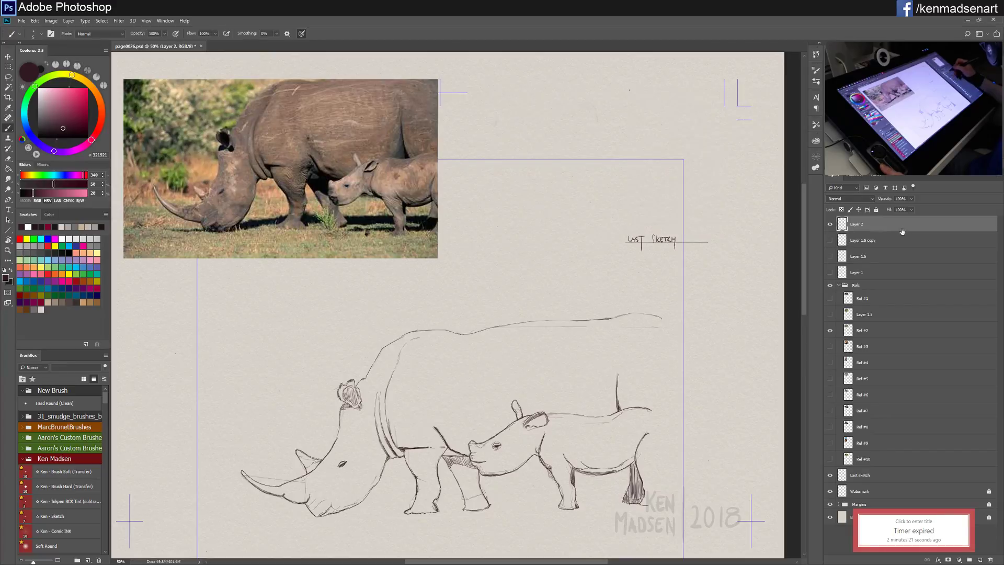
pyautogui.hotkey('ctrl', 'j')
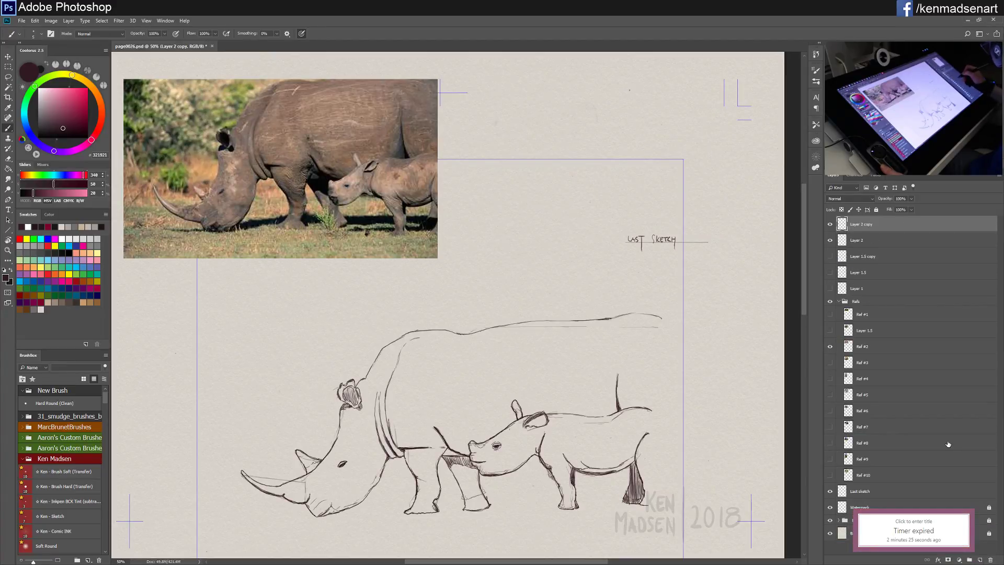
pyautogui.click(829, 240)
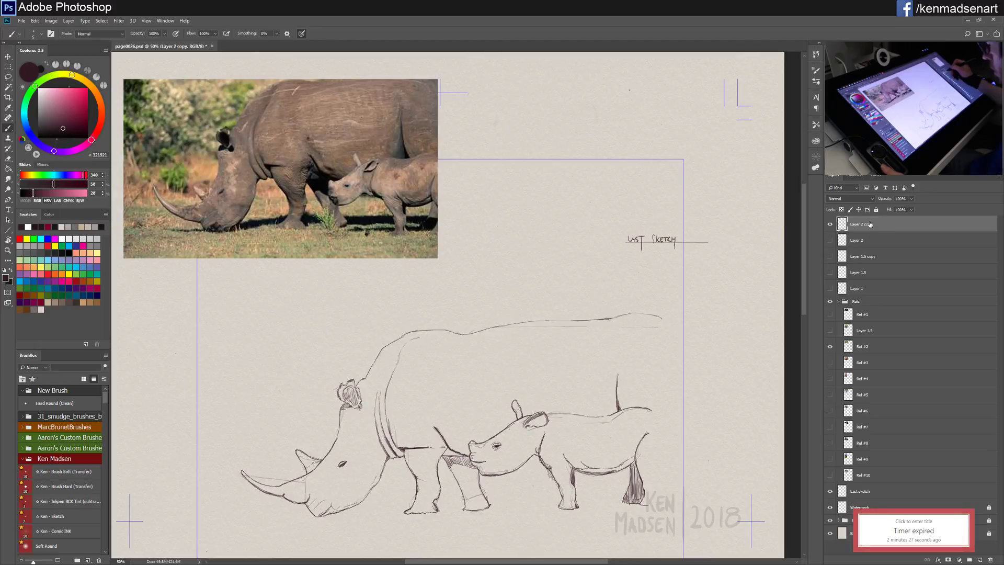
# Step: Scale the duplicated rhino sketch to about 65.5% and place it just above the LAST SKETCH label
pyautogui.click(11, 59)
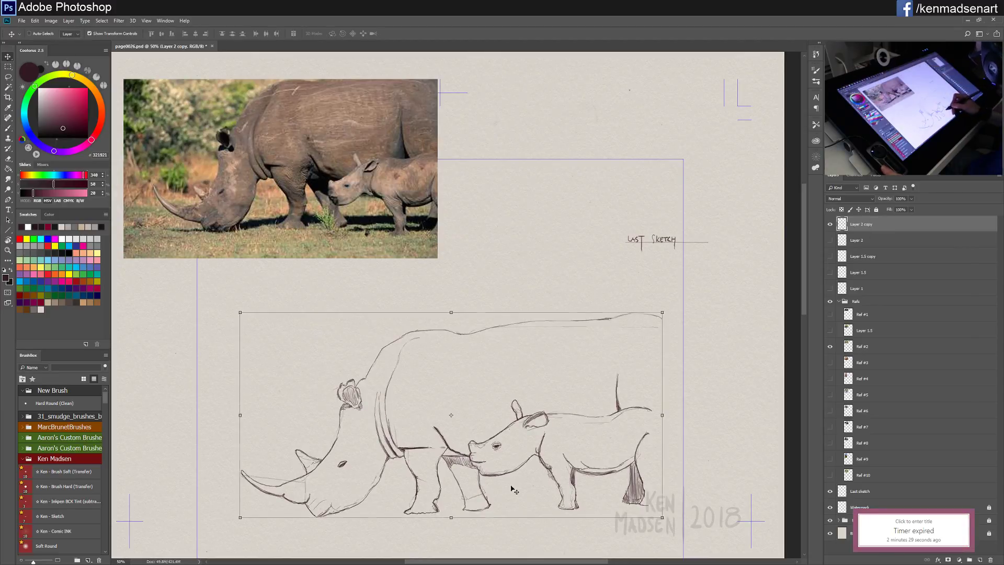
pyautogui.moveTo(513, 489)
pyautogui.mouseDown()
pyautogui.moveTo(569, 286)
pyautogui.moveTo(617, 211)
pyautogui.moveTo(629, 214)
pyautogui.moveTo(619, 228)
pyautogui.mouseUp()
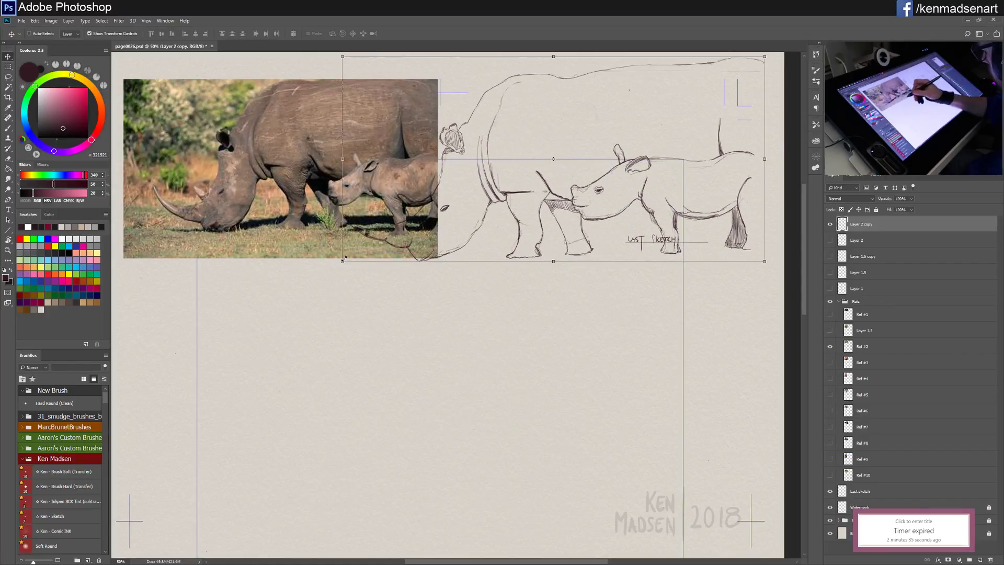
pyautogui.moveTo(342, 261)
pyautogui.mouseDown()
pyautogui.moveTo(416, 256)
pyautogui.moveTo(507, 270)
pyautogui.moveTo(505, 238)
pyautogui.moveTo(512, 242)
pyautogui.mouseUp()
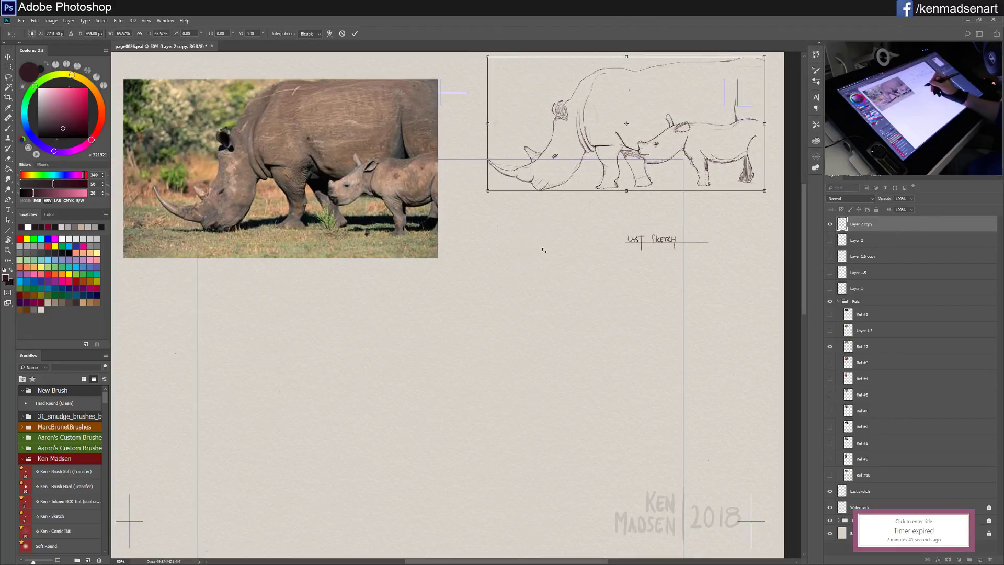
pyautogui.moveTo(706, 102); pyautogui.dragTo(691, 139)
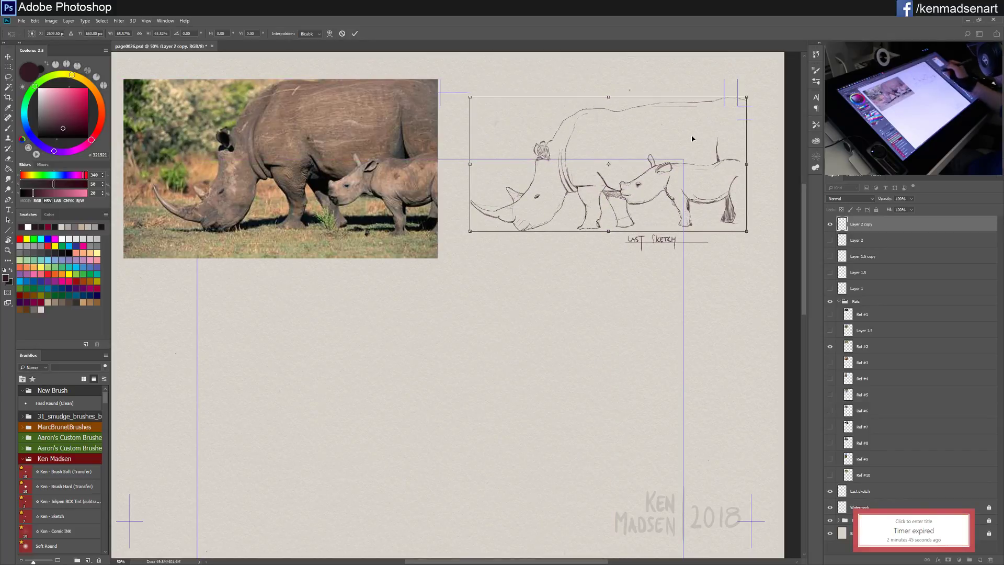
pyautogui.click(355, 33)
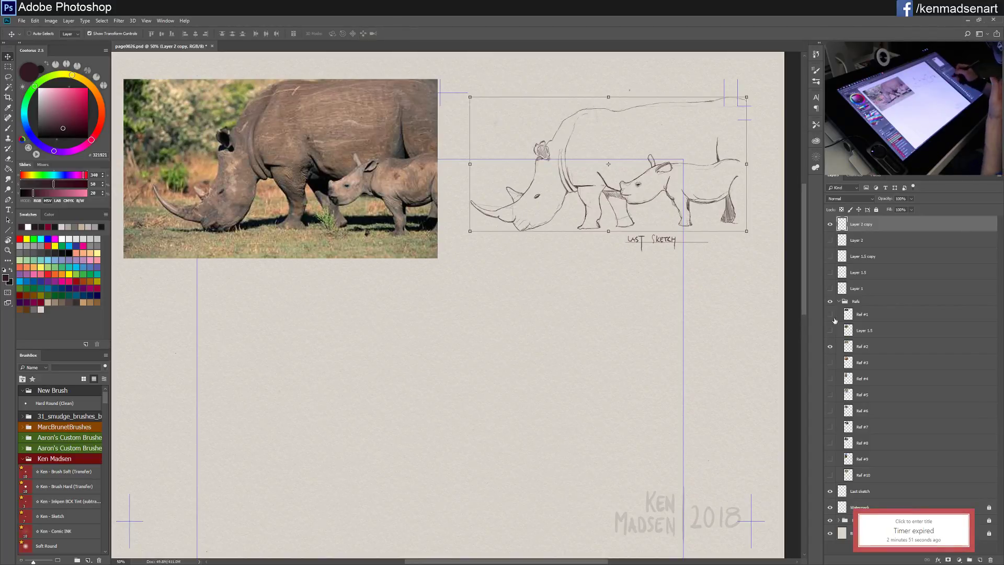
# Step: Switch the visible reference from Ref #2 to the tortoise in Ref #3, and add a new layer for the drawing
pyautogui.click(830, 346)
pyautogui.click(829, 363)
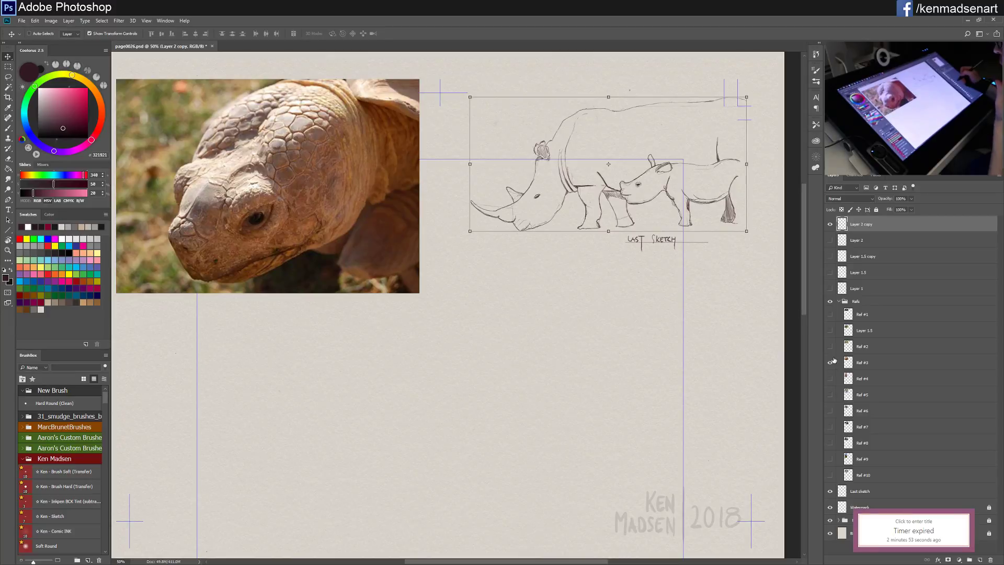
pyautogui.click(981, 559)
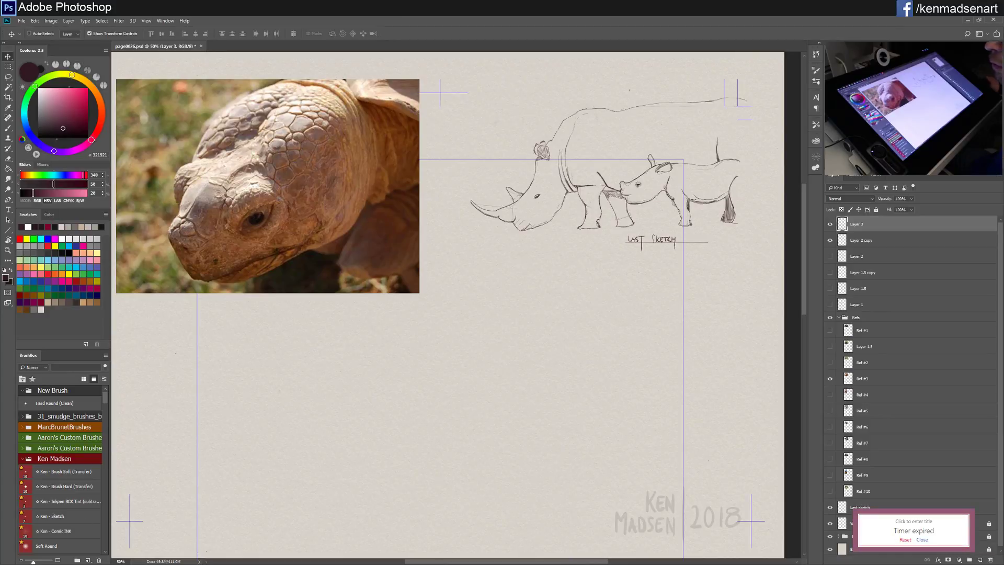
# Step: Reset the expired countdown timer and start it at 30 minutes
pyautogui.click(905, 541)
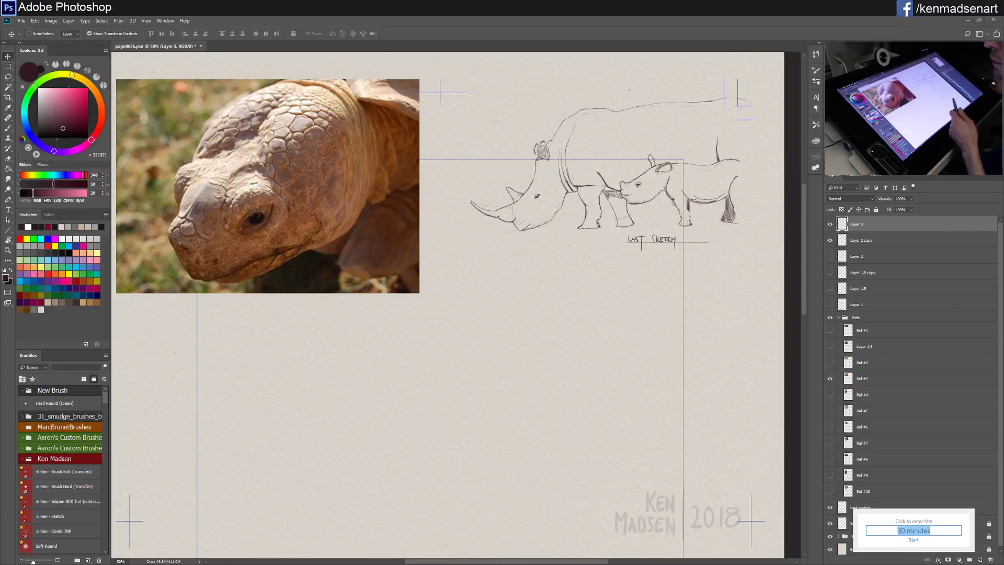
pyautogui.click(913, 539)
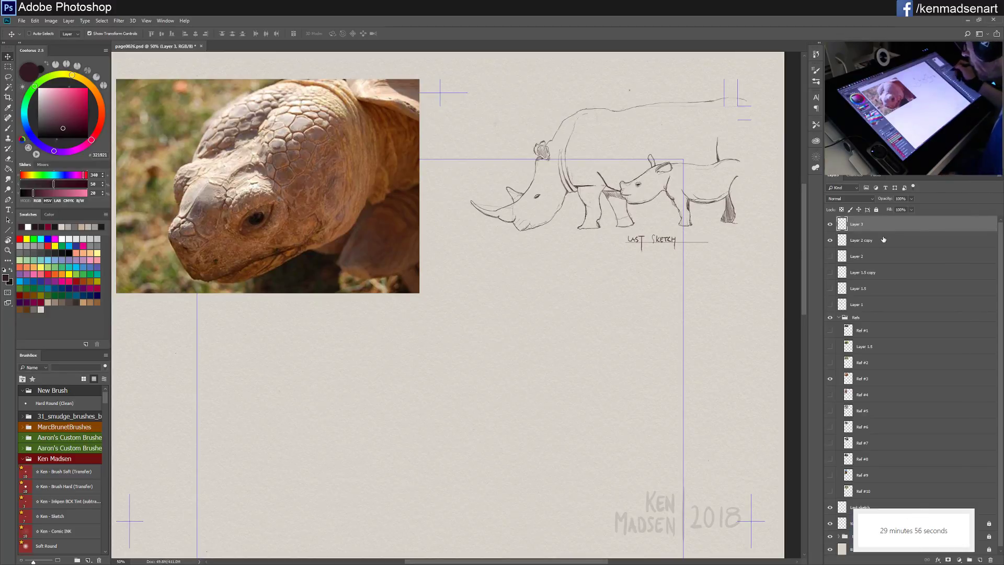
# Step: With a smaller brush, lightly sketch the tortoise's snout, brow and top-of-head contour on the new layer
pyautogui.press('b')
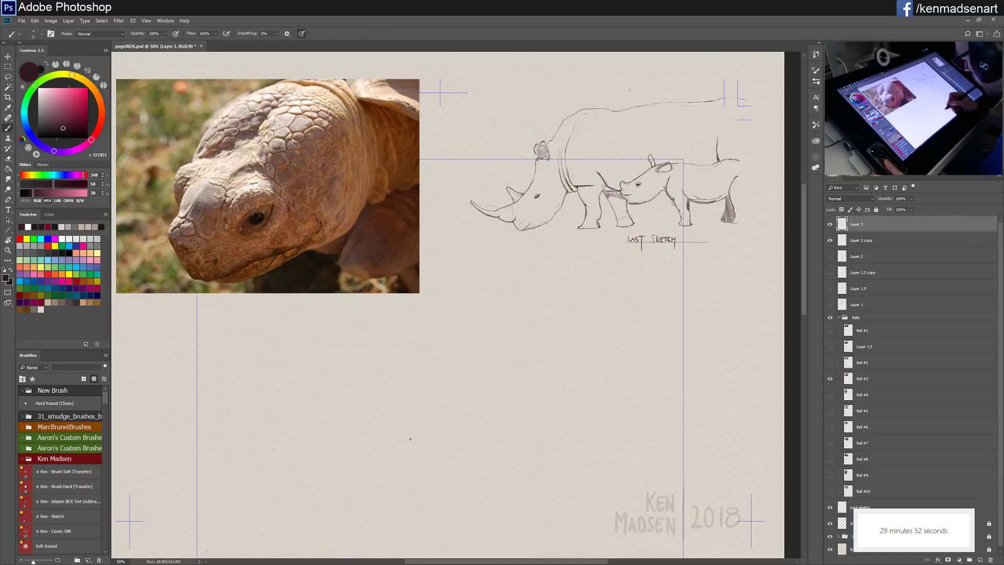
pyautogui.press('[')
pyautogui.press('[')
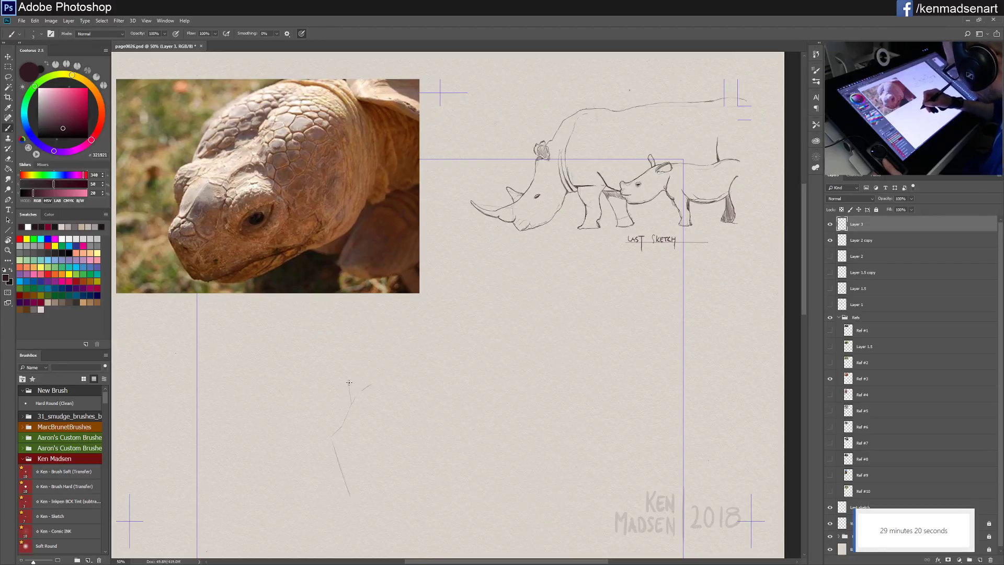
pyautogui.moveTo(349, 382)
pyautogui.mouseDown()
pyautogui.moveTo(354, 361)
pyautogui.moveTo(388, 353)
pyautogui.mouseUp()
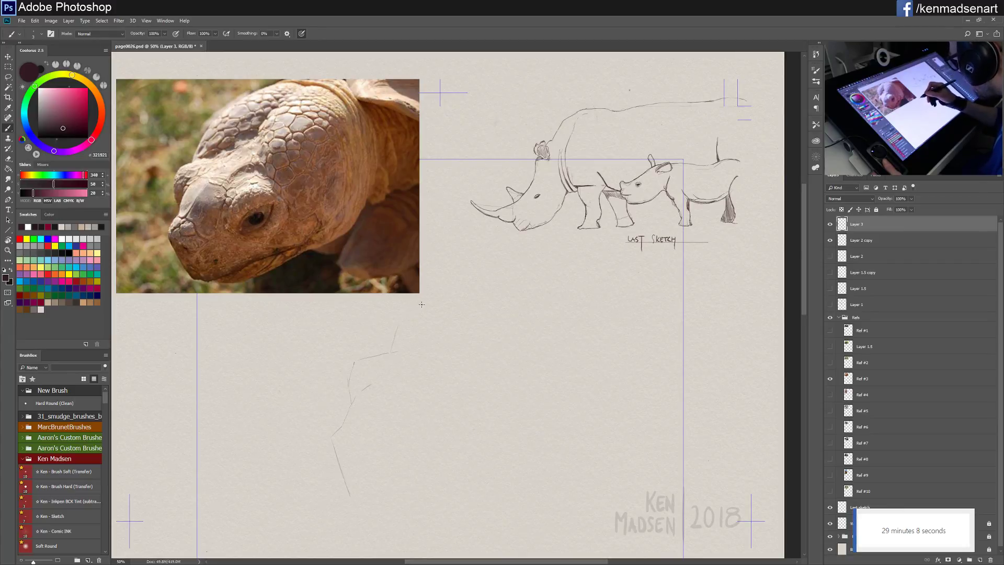
pyautogui.moveTo(404, 319)
pyautogui.mouseDown()
pyautogui.moveTo(474, 273)
pyautogui.moveTo(522, 284)
pyautogui.mouseUp()
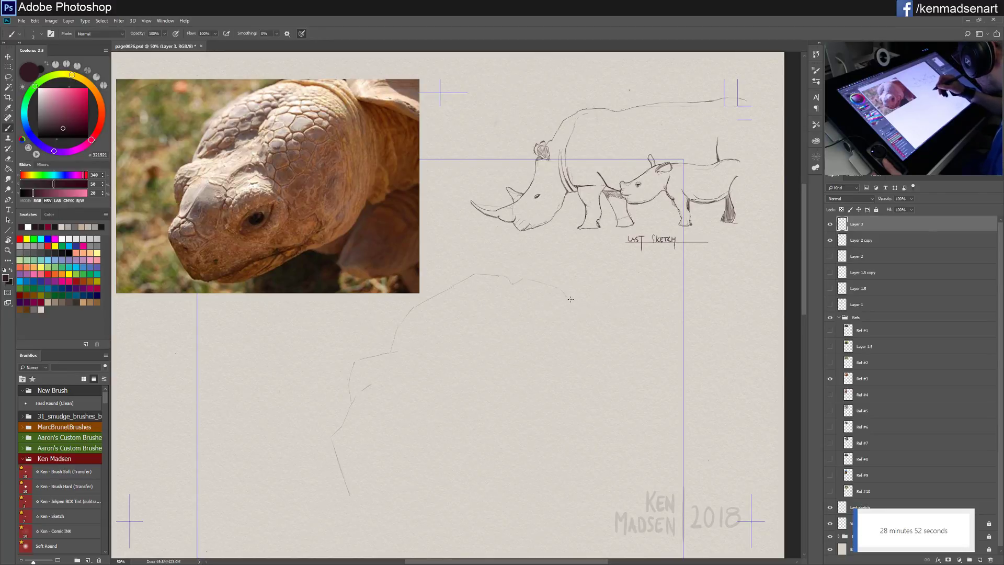
# Step: Sketch the contour at the rear of the tortoise's crown and a line sloping away behind the head
pyautogui.moveTo(571, 299); pyautogui.dragTo(570, 316)
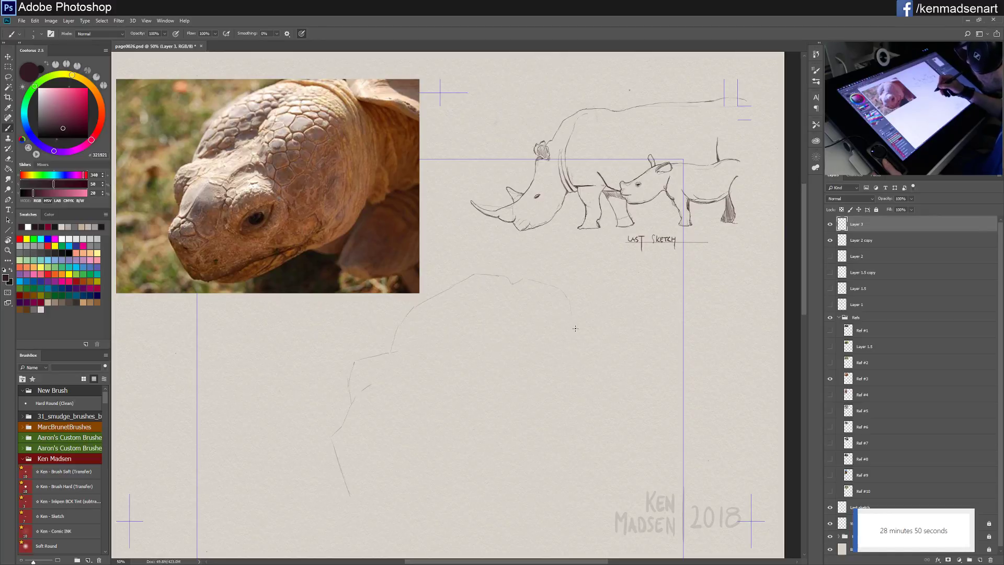
pyautogui.hotkey('ctrl', 'z')
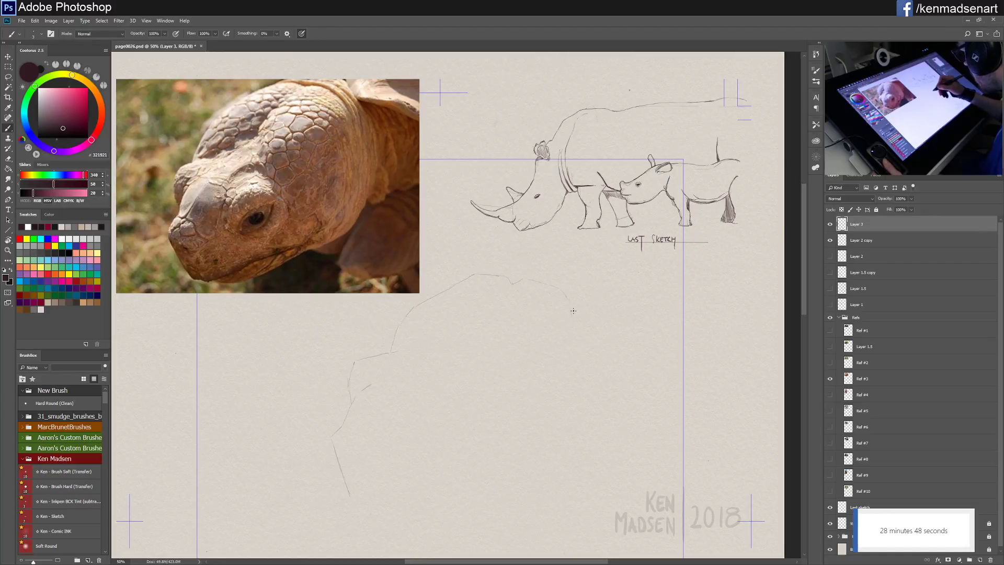
pyautogui.moveTo(570, 306); pyautogui.dragTo(571, 317)
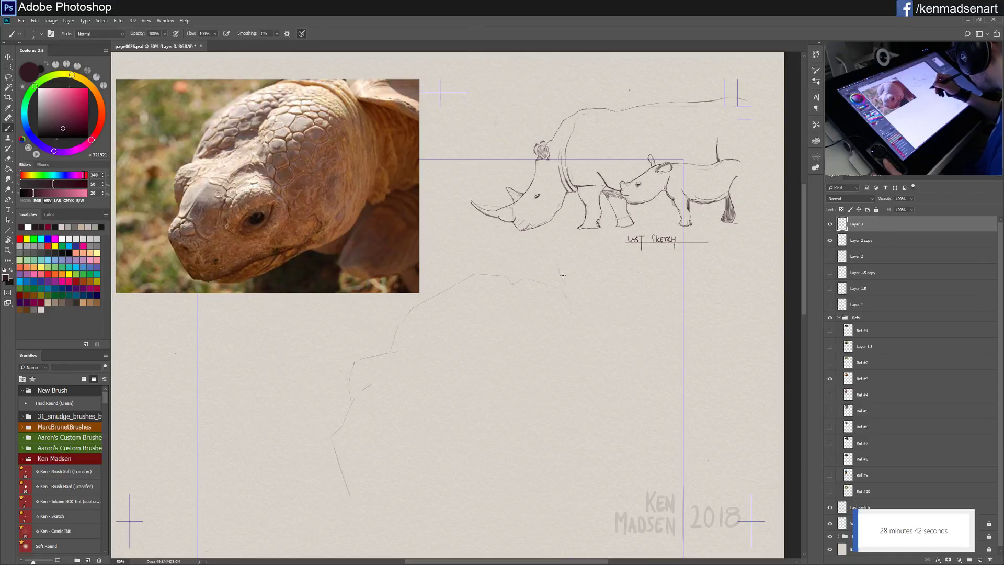
pyautogui.moveTo(566, 283); pyautogui.dragTo(651, 308)
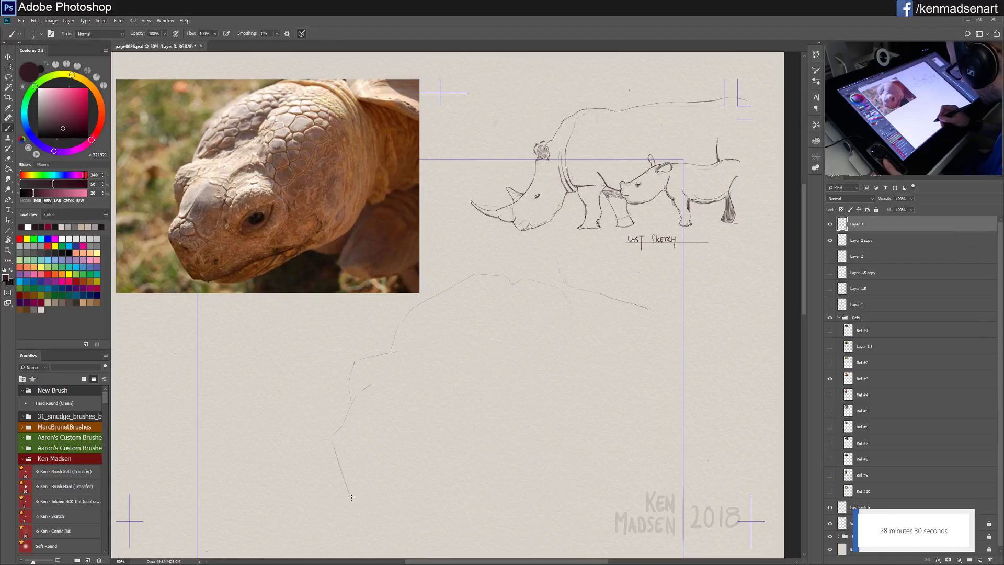
# Step: Sketch the tortoise's mouth line and lower jaw, and rough in the outline around its eye
pyautogui.moveTo(351, 497); pyautogui.dragTo(435, 487)
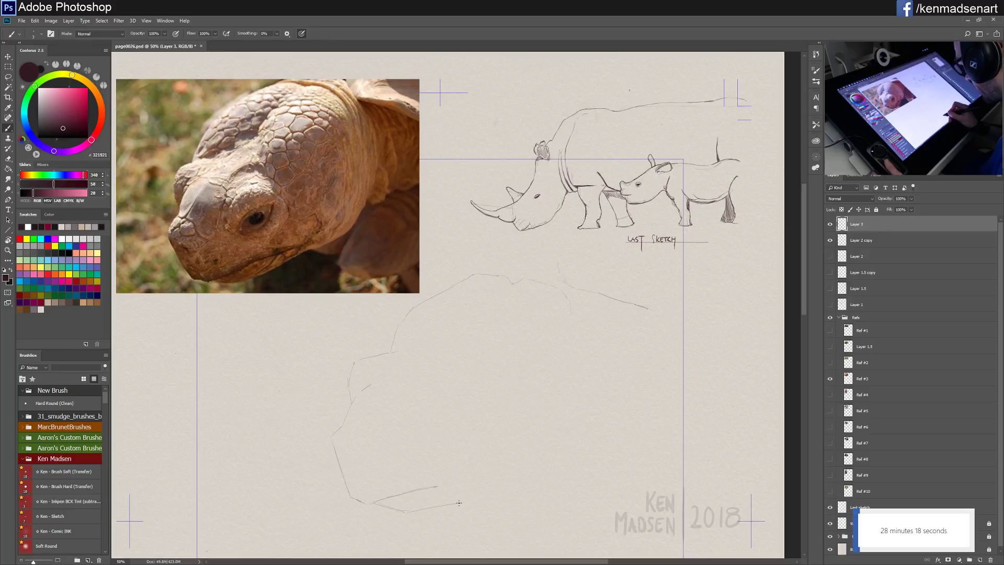
pyautogui.moveTo(402, 514); pyautogui.dragTo(494, 487)
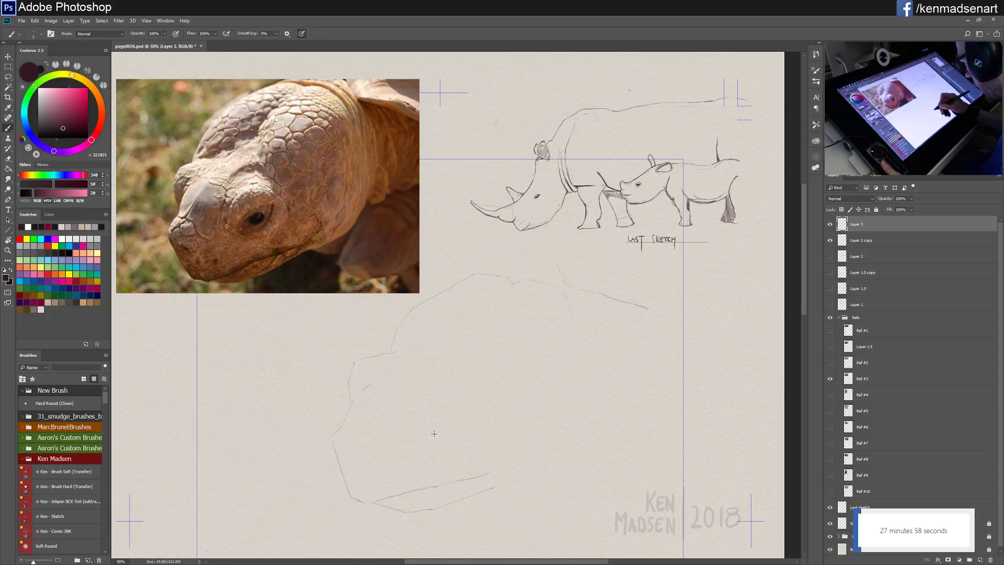
pyautogui.moveTo(434, 433); pyautogui.dragTo(439, 422)
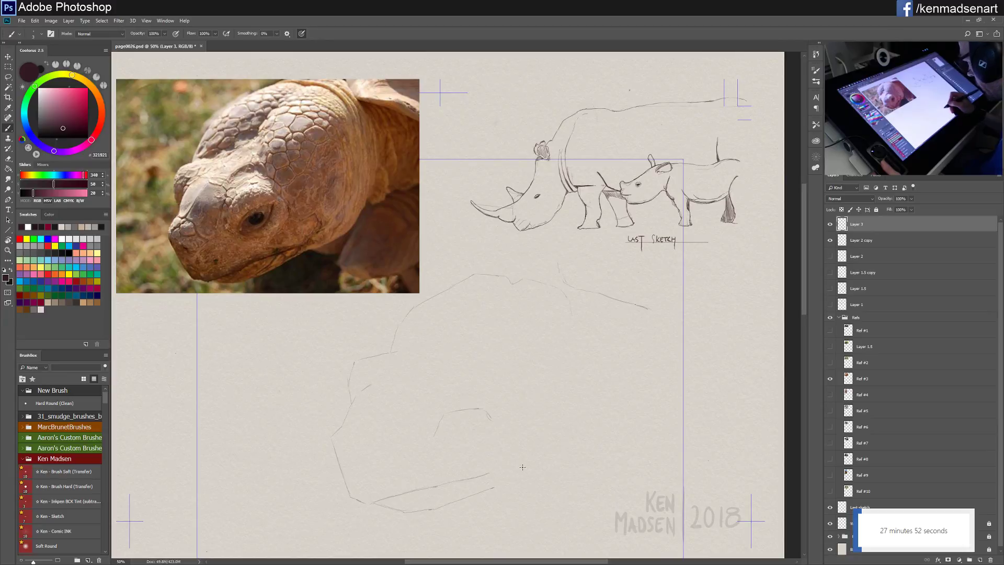
pyautogui.moveTo(459, 445); pyautogui.dragTo(473, 448)
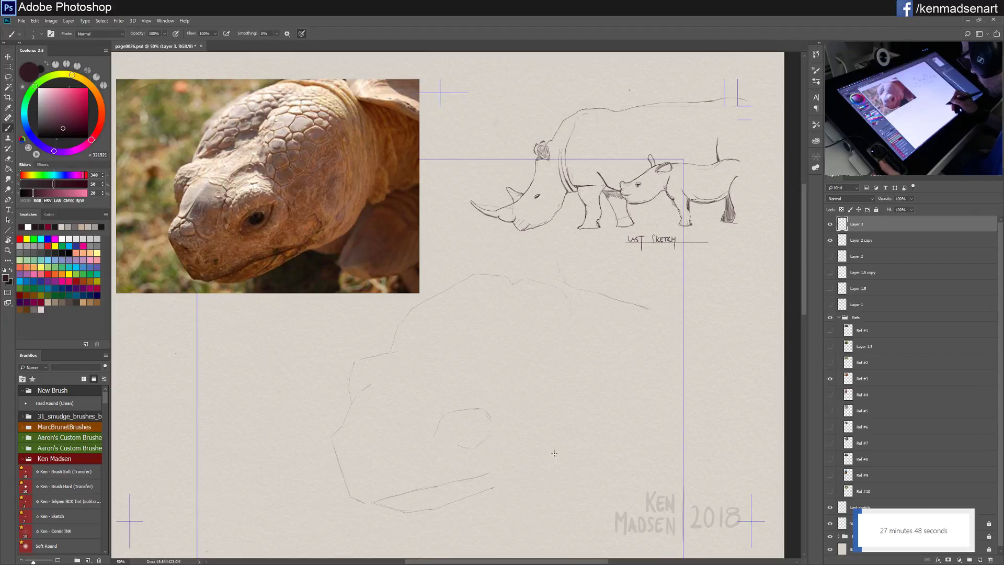
pyautogui.moveTo(472, 447); pyautogui.dragTo(493, 431)
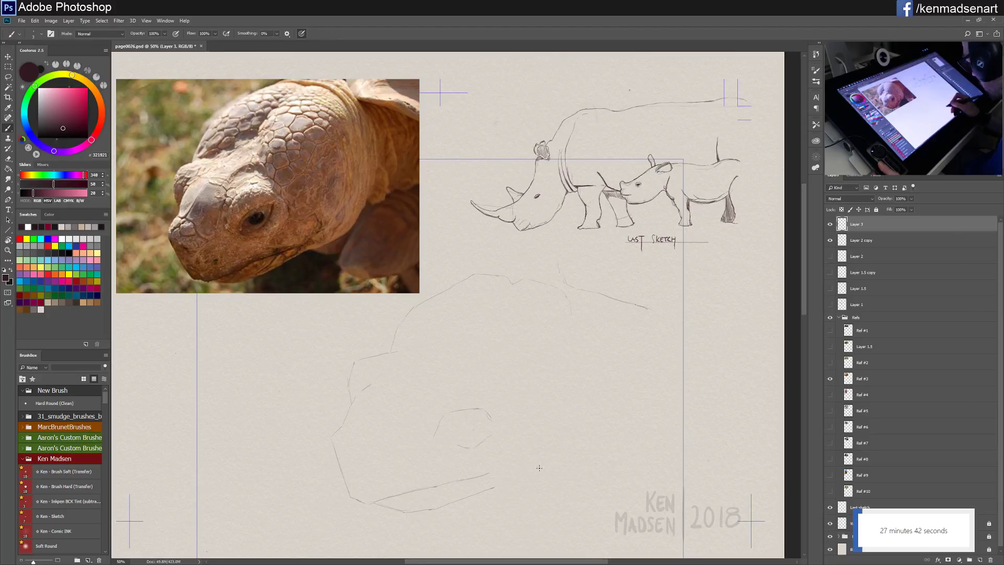
# Step: Extend the lower jaw and draw the back-of-head contour down to meet it, redoing the rear line until it fits
pyautogui.moveTo(497, 486); pyautogui.dragTo(525, 484)
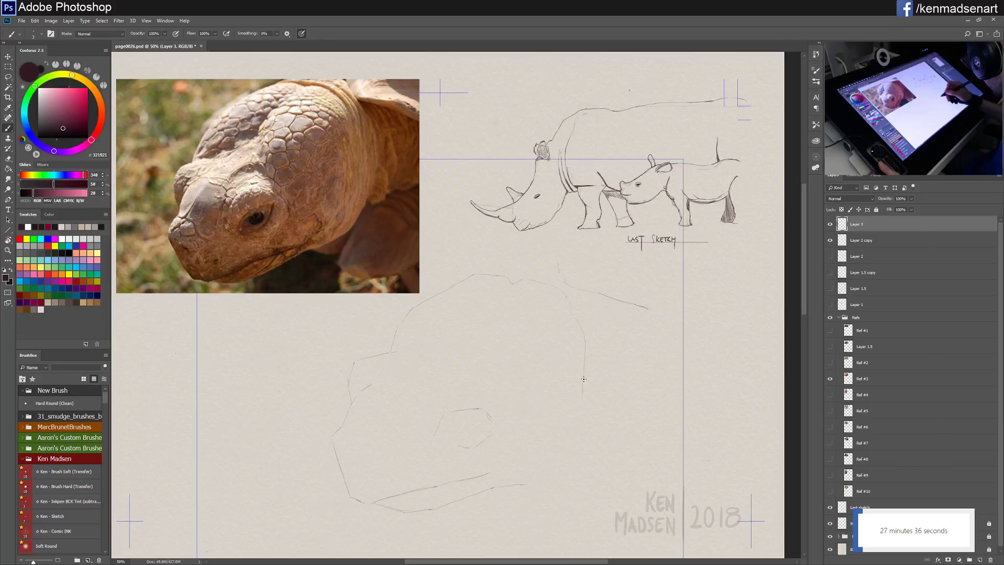
pyautogui.hotkey('ctrl', 'z')
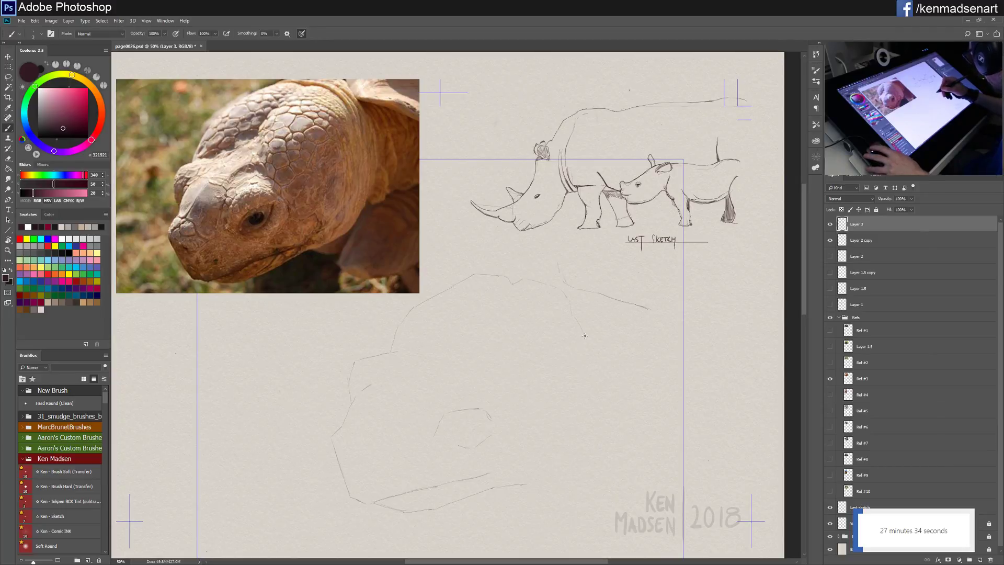
pyautogui.moveTo(584, 335); pyautogui.dragTo(585, 363)
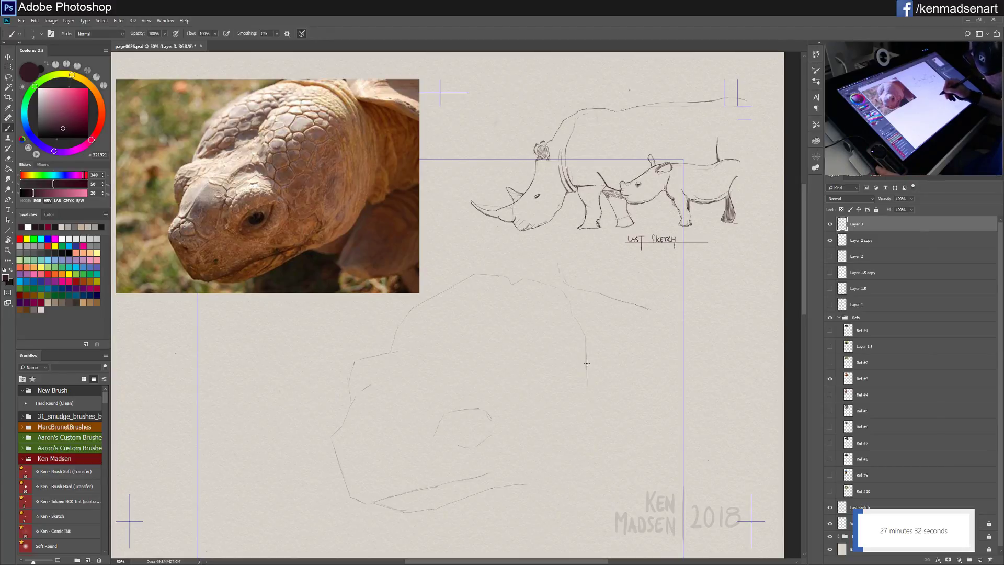
pyautogui.hotkey('ctrl', 'z')
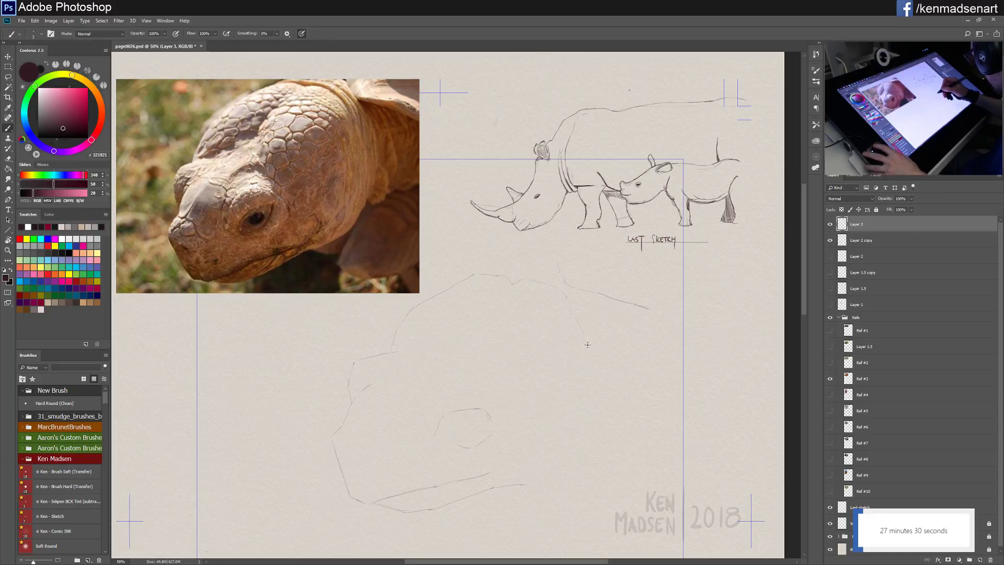
pyautogui.moveTo(587, 341); pyautogui.dragTo(587, 397)
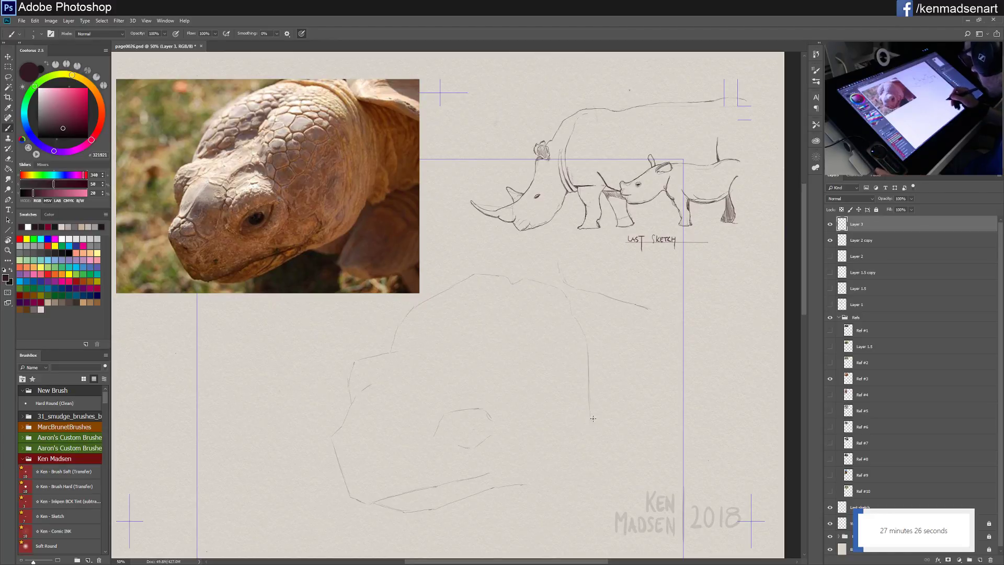
pyautogui.moveTo(589, 413); pyautogui.dragTo(589, 430)
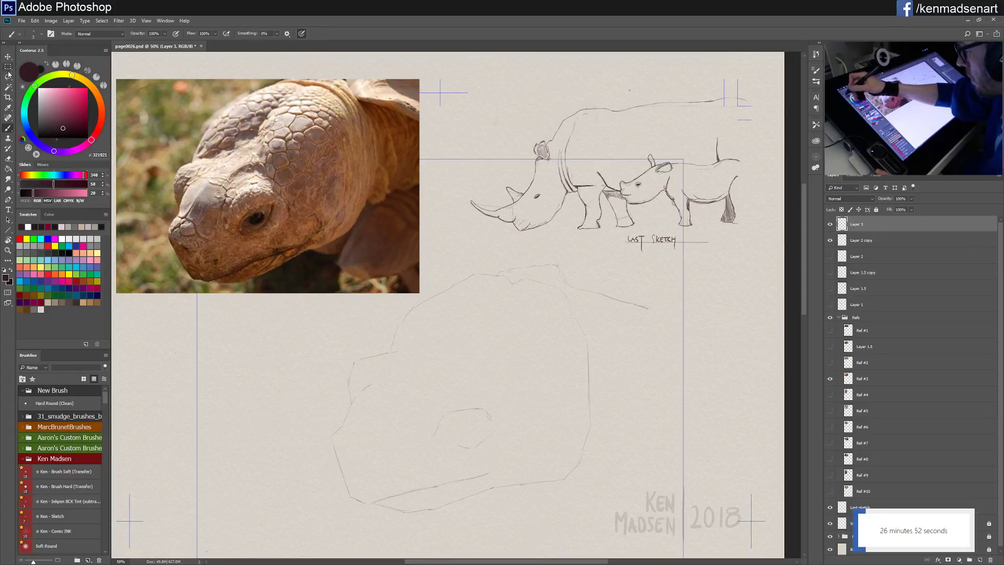
# Step: Shift the sloping line behind the tortoise's head slightly outward and draw the short connection from the rear of the crown to it
pyautogui.press('l')
pyautogui.moveTo(559, 273)
pyautogui.mouseDown()
pyautogui.moveTo(556, 264)
pyautogui.moveTo(609, 274)
pyautogui.moveTo(672, 316)
pyautogui.moveTo(601, 308)
pyautogui.moveTo(558, 275)
pyautogui.mouseUp()
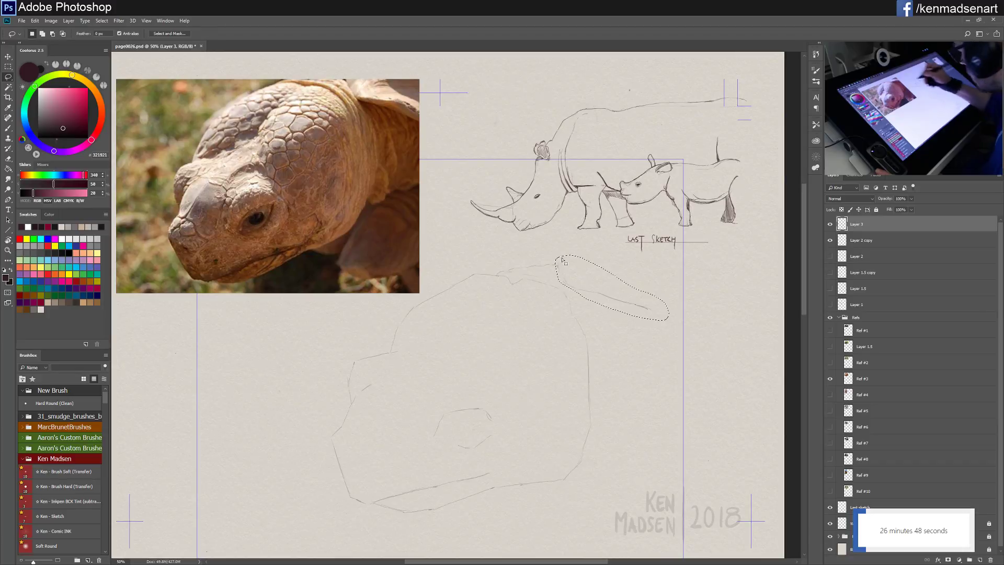
pyautogui.click(9, 56)
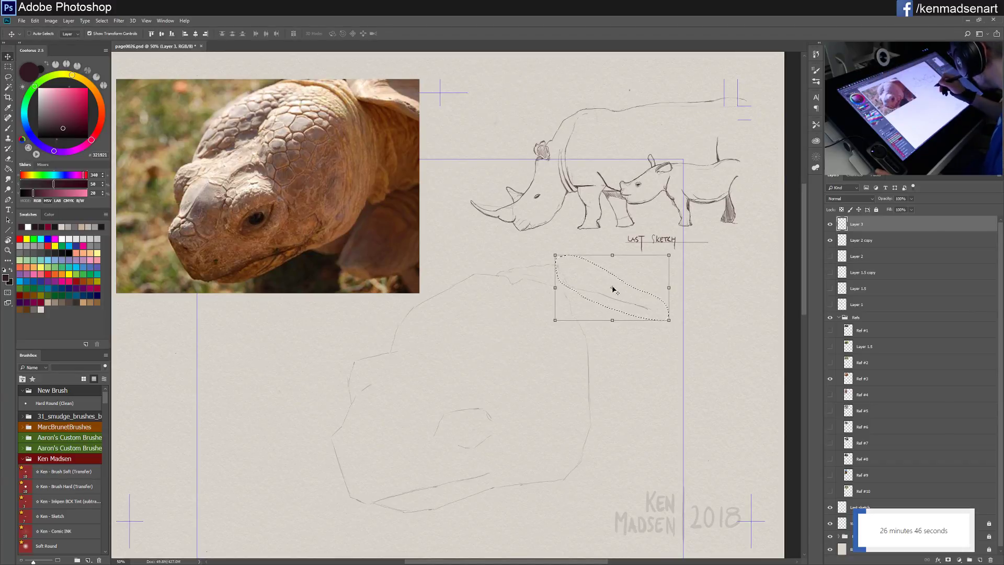
pyautogui.moveTo(599, 280); pyautogui.dragTo(609, 284)
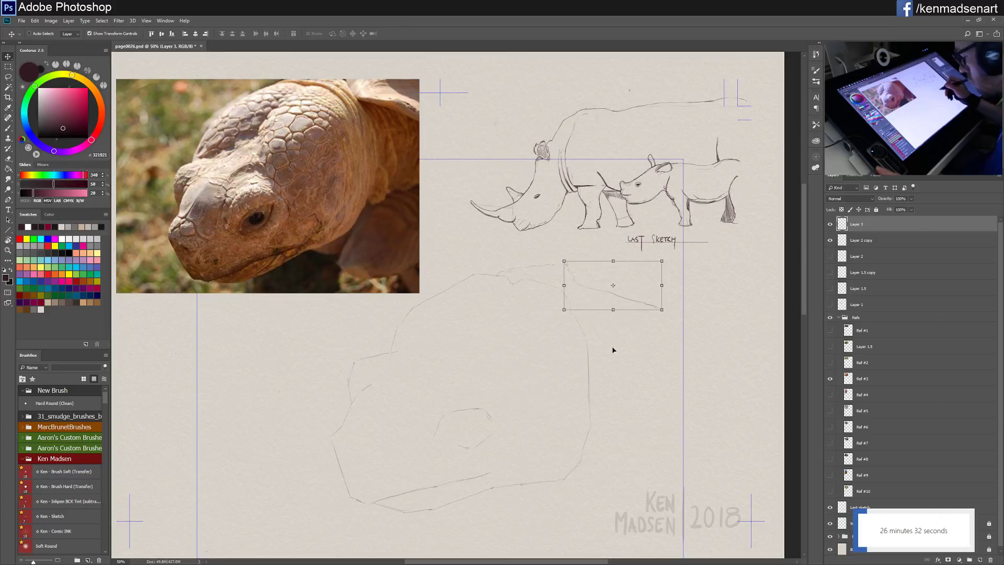
pyautogui.press('b')
pyautogui.moveTo(502, 273); pyautogui.dragTo(568, 268)
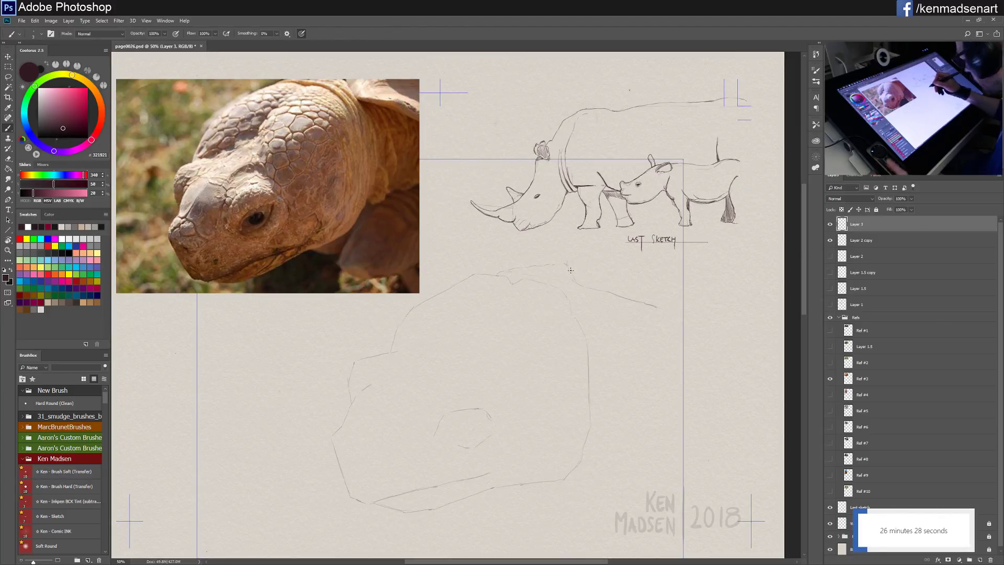
pyautogui.moveTo(565, 262); pyautogui.dragTo(571, 277)
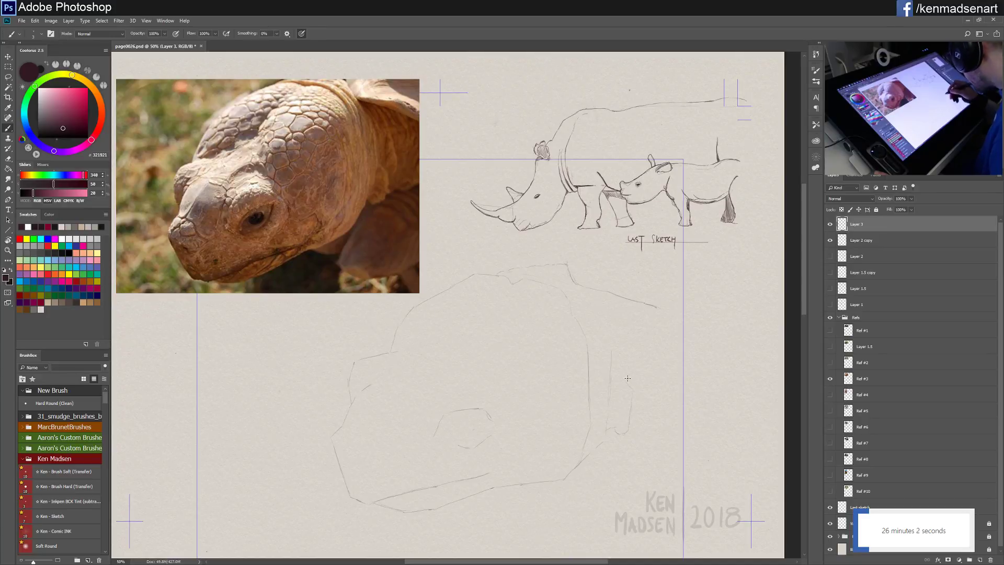
# Step: Lightly sketch the neck folds, the rounded foreleg shape below the jaw, and plane lines across the snout, brow and cheek
pyautogui.moveTo(625, 410); pyautogui.dragTo(622, 421)
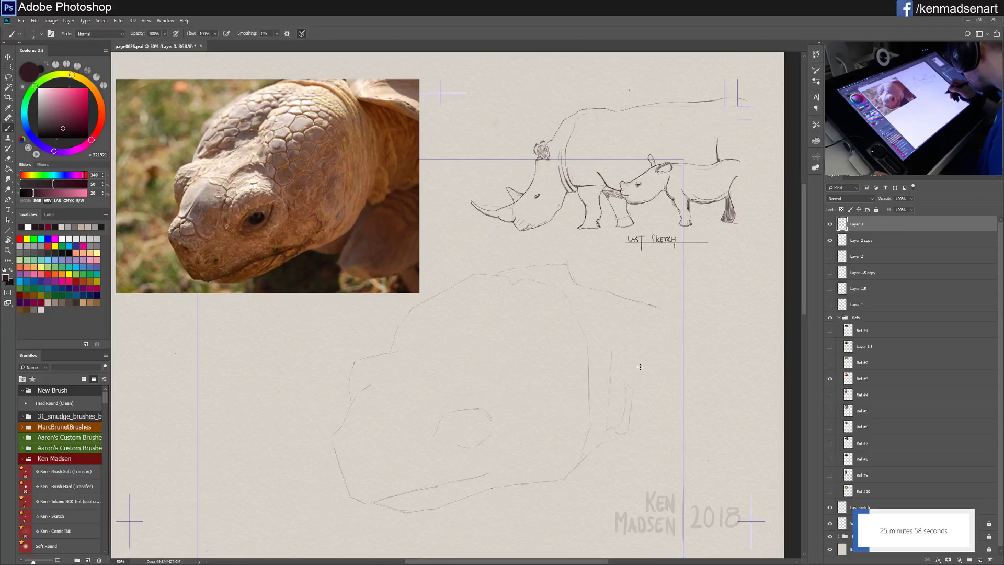
pyautogui.moveTo(636, 359); pyautogui.dragTo(633, 385)
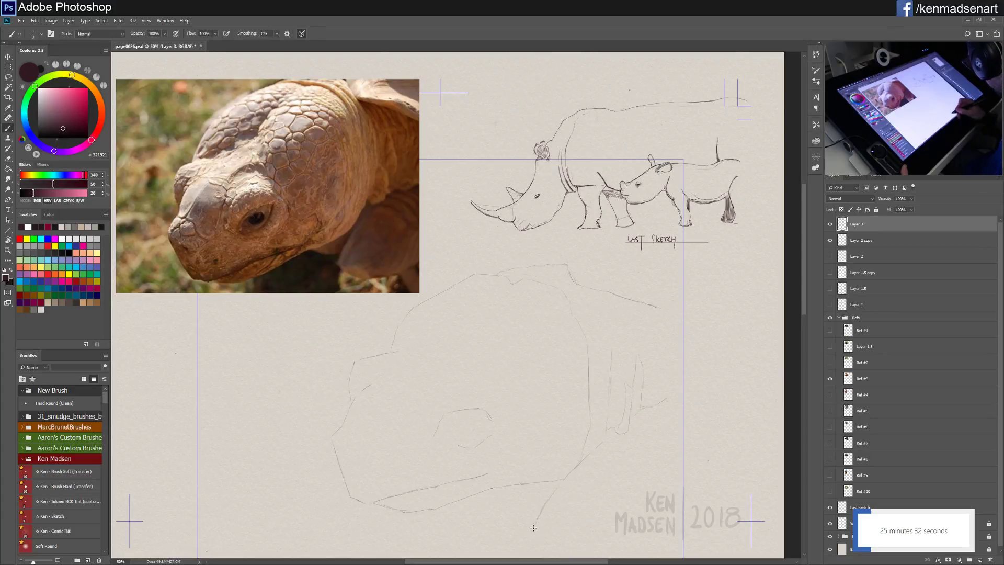
pyautogui.moveTo(533, 527); pyautogui.dragTo(618, 539)
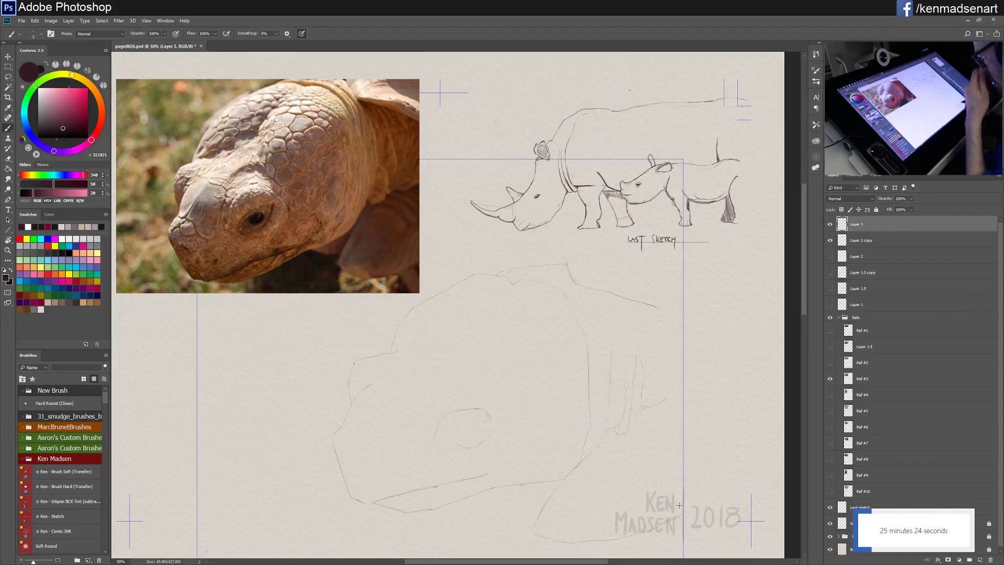
pyautogui.moveTo(562, 478)
pyautogui.mouseDown()
pyautogui.moveTo(495, 491)
pyautogui.moveTo(548, 497)
pyautogui.moveTo(515, 497)
pyautogui.mouseUp()
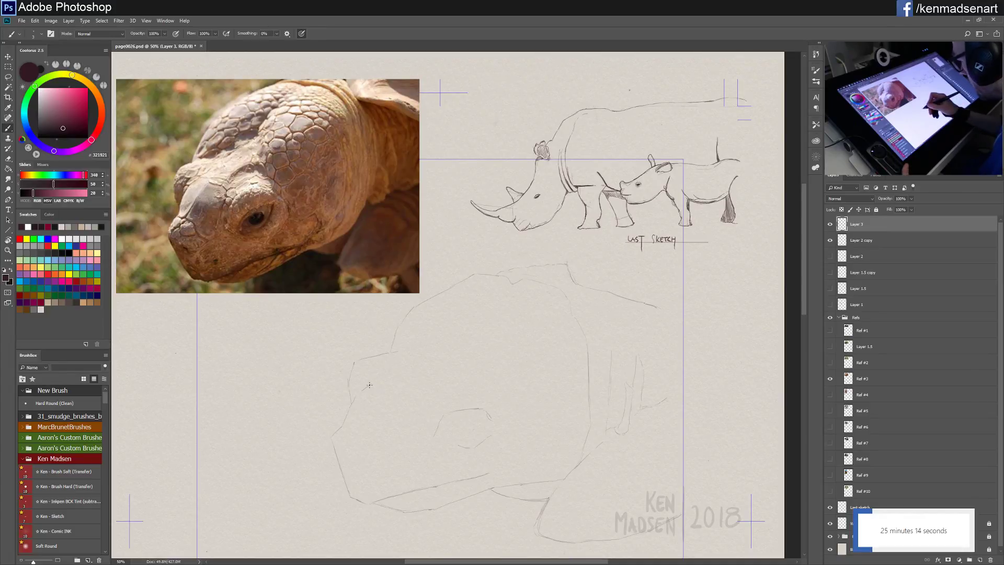
pyautogui.moveTo(369, 385); pyautogui.dragTo(380, 382)
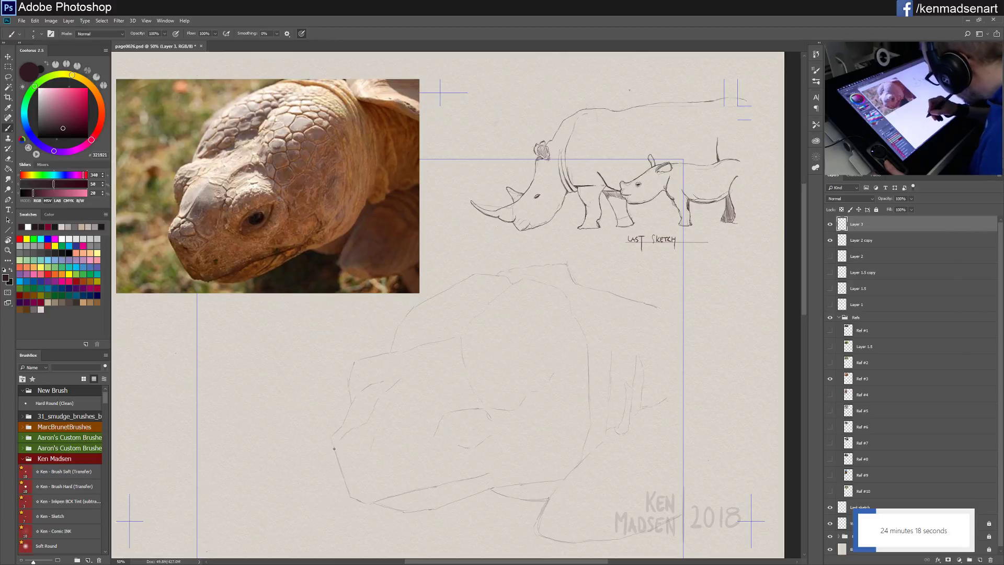
# Step: Darken the front contour of the tortoise's snout and the protruding brow bump above it with firmer lines
pyautogui.moveTo(334, 448); pyautogui.dragTo(340, 427)
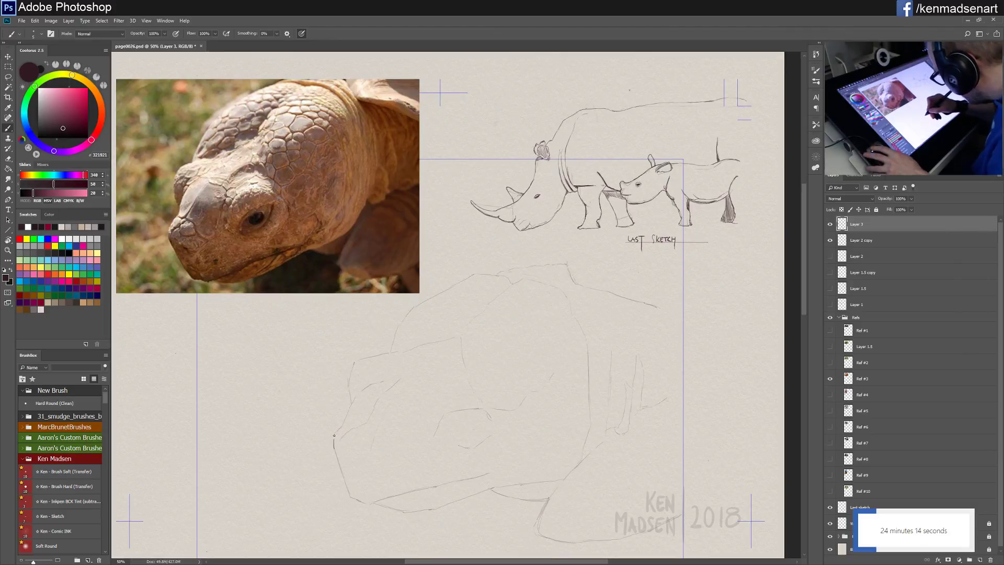
pyautogui.moveTo(335, 452); pyautogui.dragTo(341, 426)
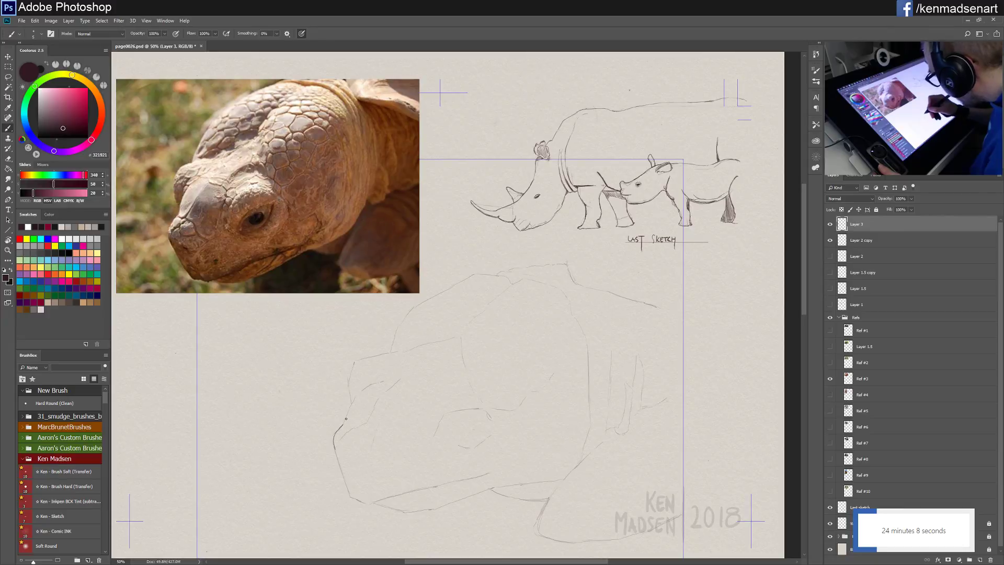
pyautogui.moveTo(343, 423); pyautogui.dragTo(346, 415)
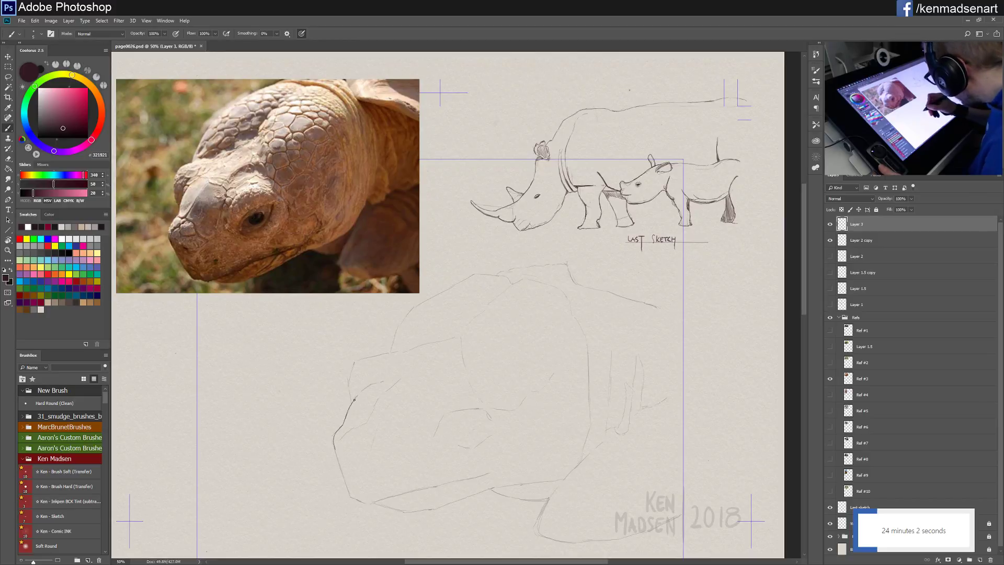
pyautogui.moveTo(353, 399); pyautogui.dragTo(383, 382)
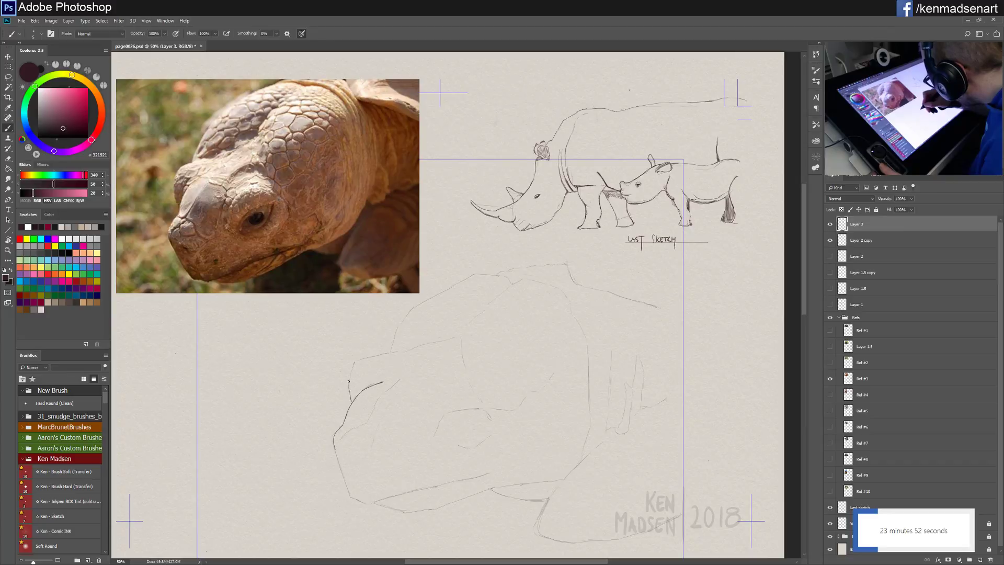
pyautogui.moveTo(348, 381); pyautogui.dragTo(355, 363)
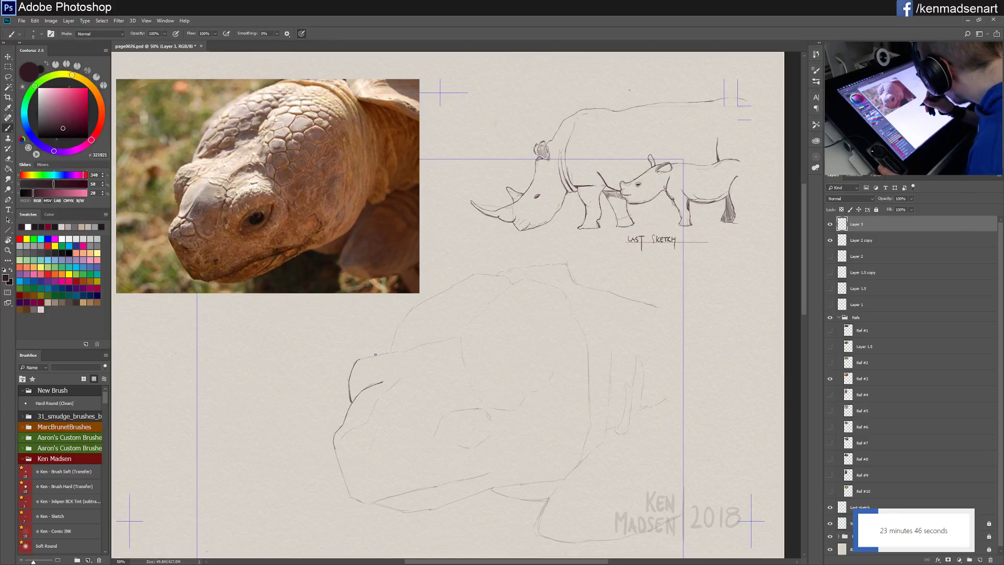
pyautogui.moveTo(358, 359); pyautogui.dragTo(382, 355)
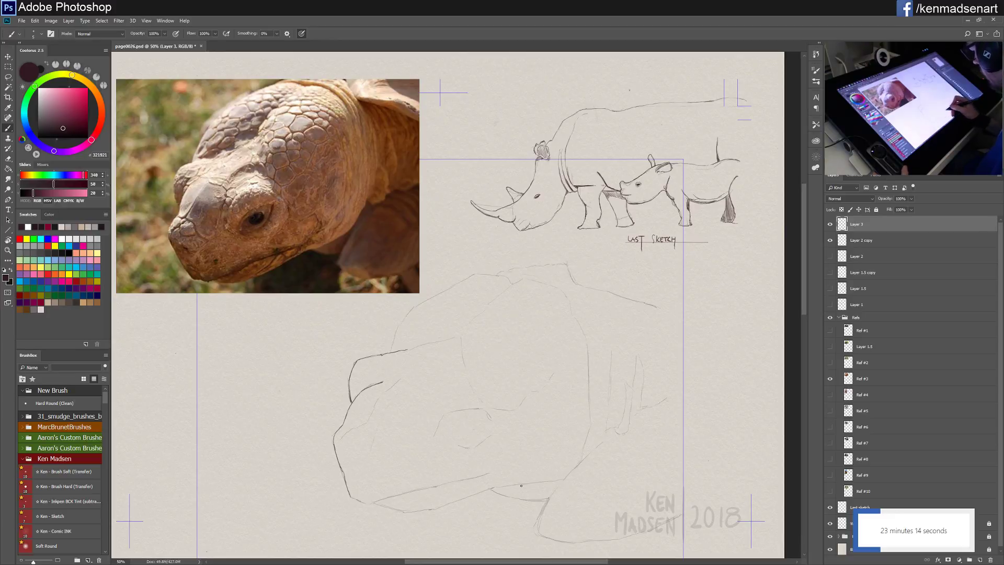
# Step: Draw the tortoise's mouth line in a firmer stroke from the snout tip back to the corner of the mouth
pyautogui.moveTo(525, 488); pyautogui.dragTo(526, 413)
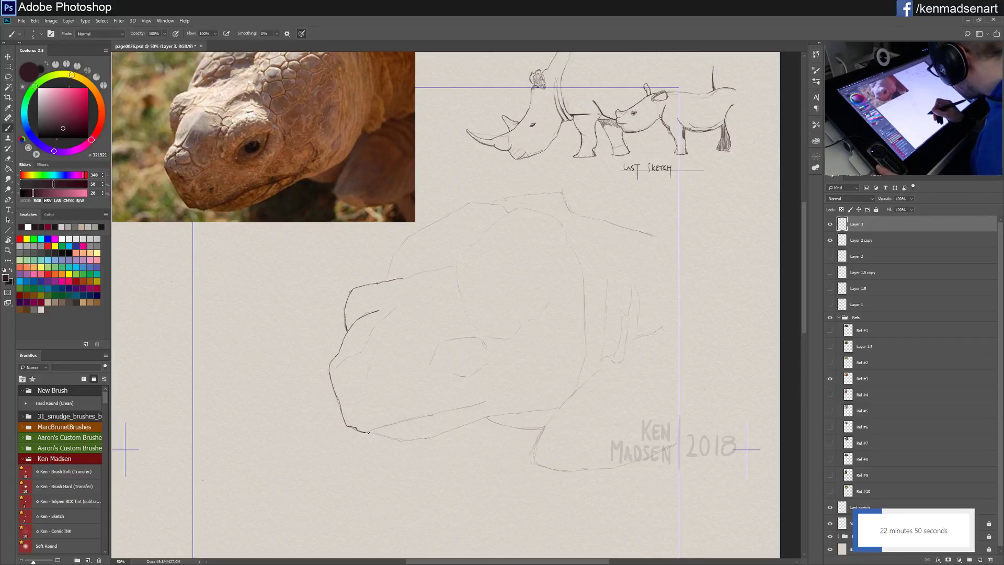
pyautogui.moveTo(366, 431); pyautogui.dragTo(381, 427)
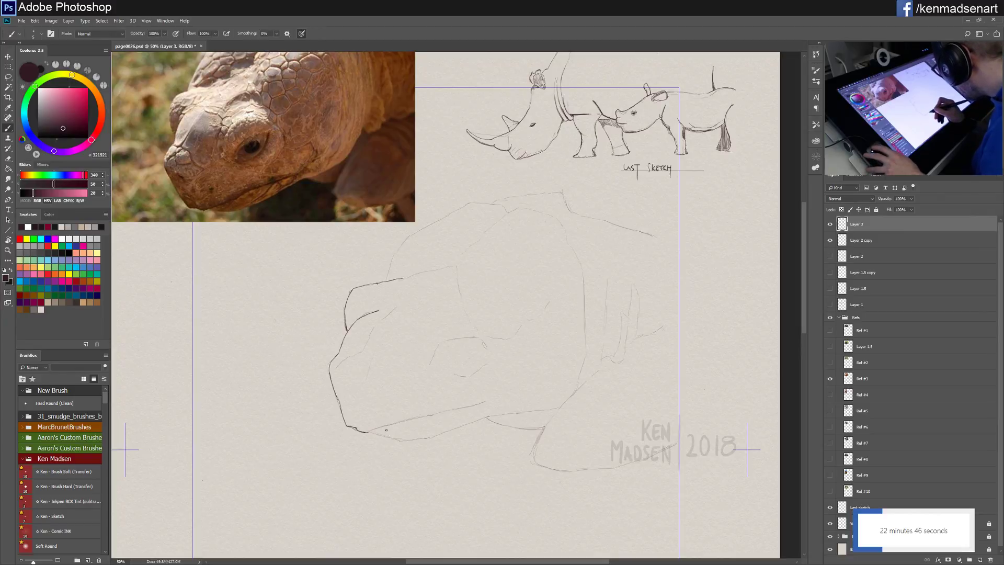
pyautogui.moveTo(369, 432); pyautogui.dragTo(390, 426)
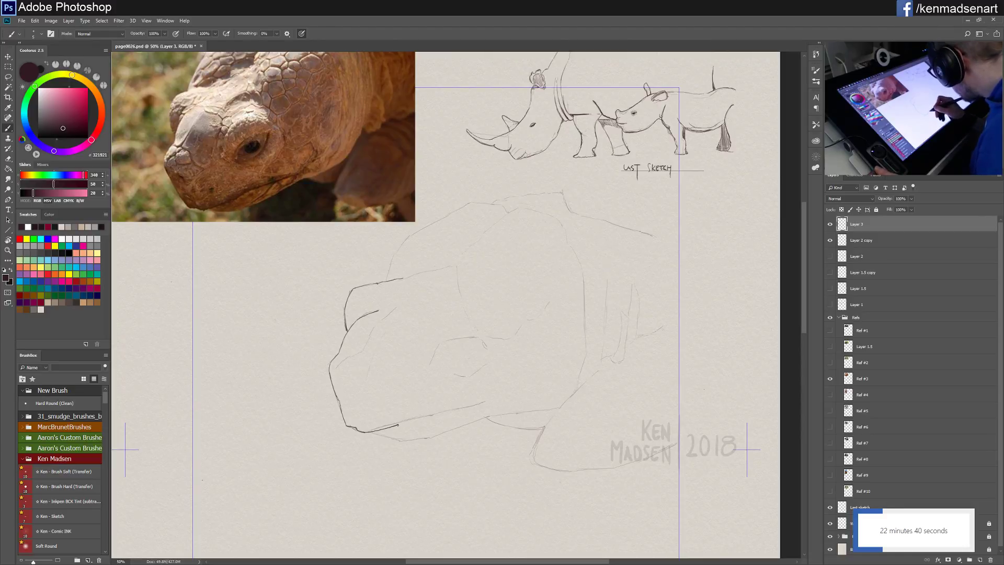
pyautogui.moveTo(398, 425); pyautogui.dragTo(403, 421)
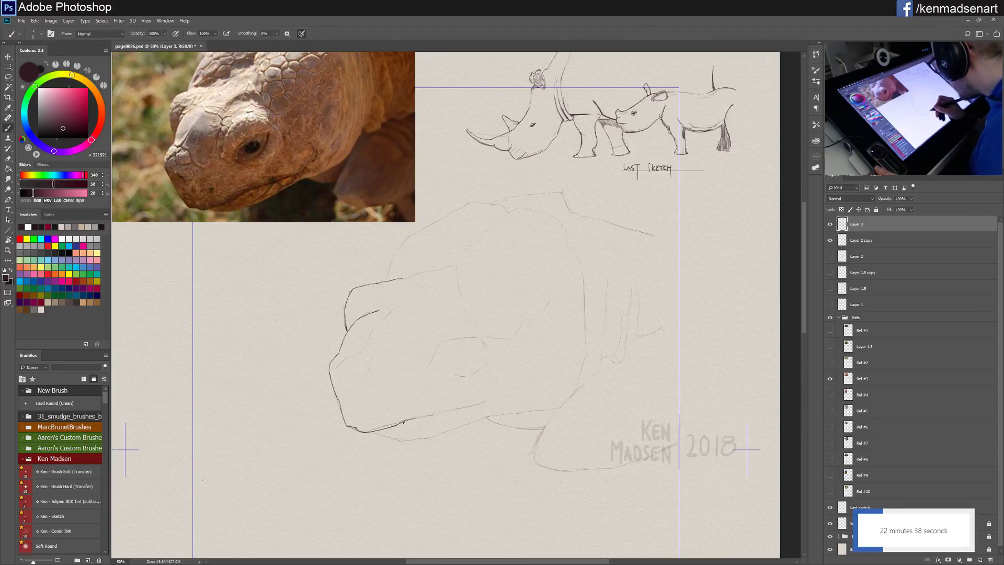
pyautogui.moveTo(419, 417); pyautogui.dragTo(480, 404)
pyautogui.moveTo(404, 420); pyautogui.dragTo(479, 404)
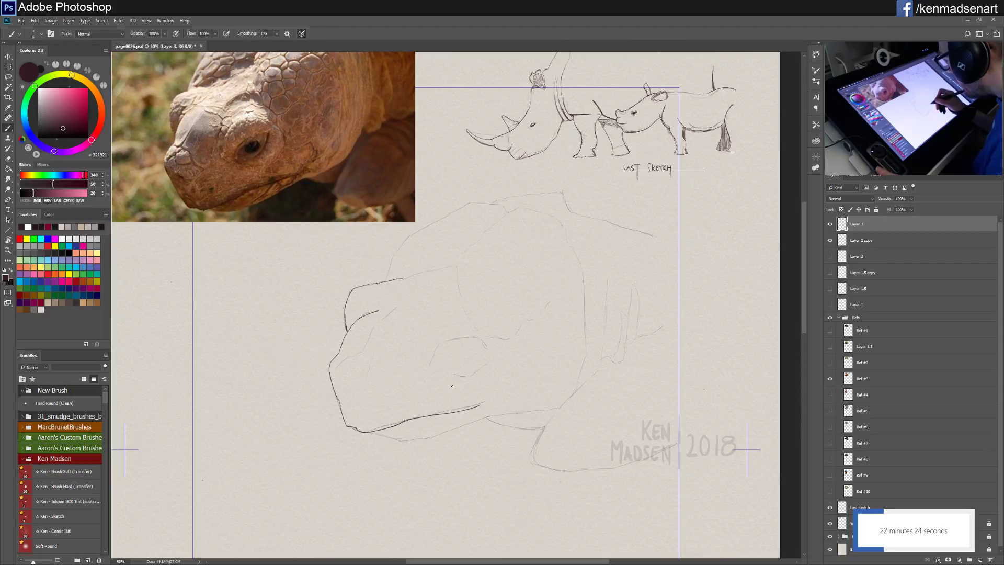
# Step: Select the rough eye outline with the Lasso and move it slightly toward the snout
pyautogui.click(8, 76)
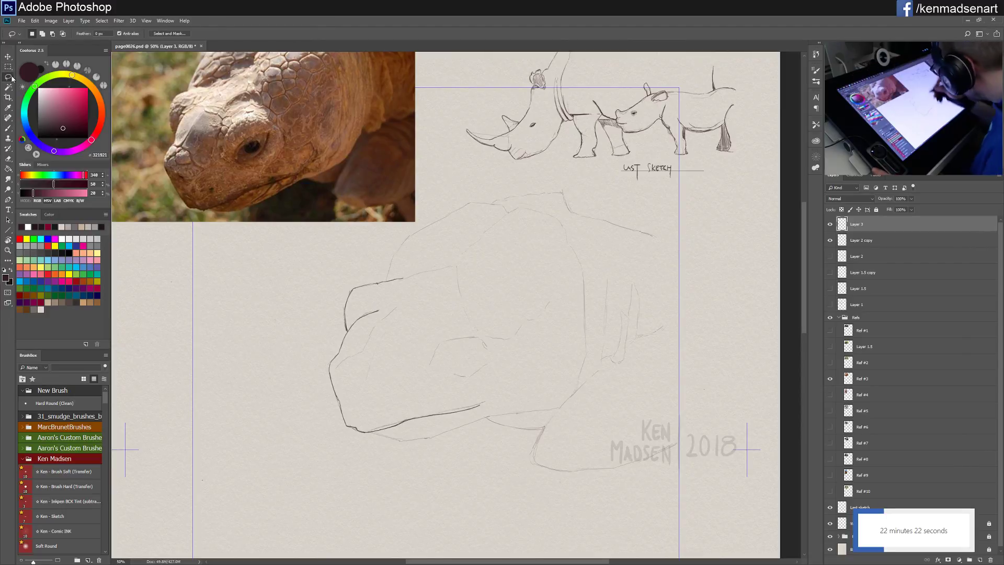
pyautogui.moveTo(485, 342)
pyautogui.mouseDown()
pyautogui.moveTo(437, 336)
pyautogui.moveTo(473, 388)
pyautogui.moveTo(495, 342)
pyautogui.moveTo(469, 371)
pyautogui.mouseUp()
pyautogui.press('v')
pyautogui.moveTo(462, 375); pyautogui.dragTo(467, 373)
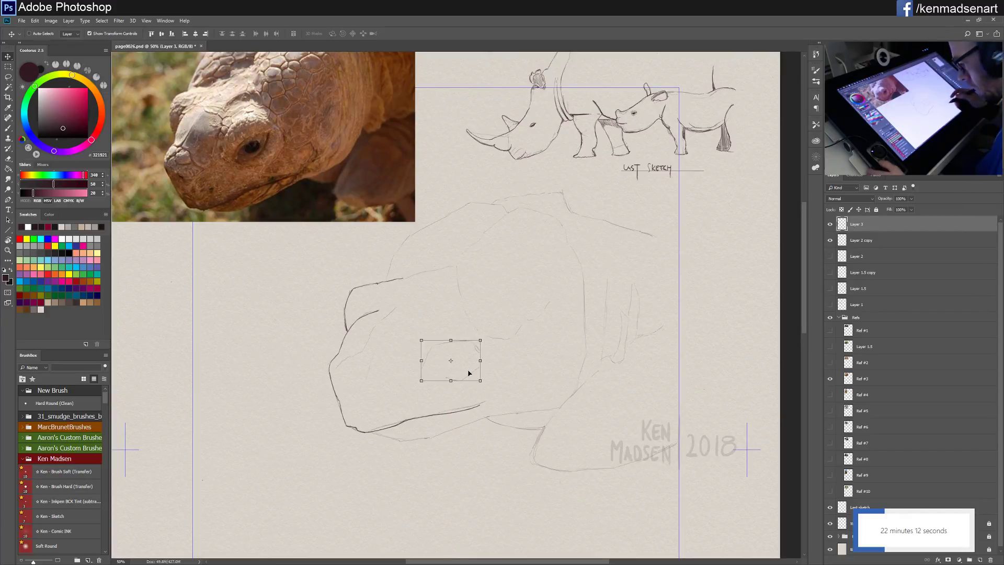
# Step: Draw the arched upper contour of the skin around the tortoise's eye in firm brush strokes
pyautogui.press('b')
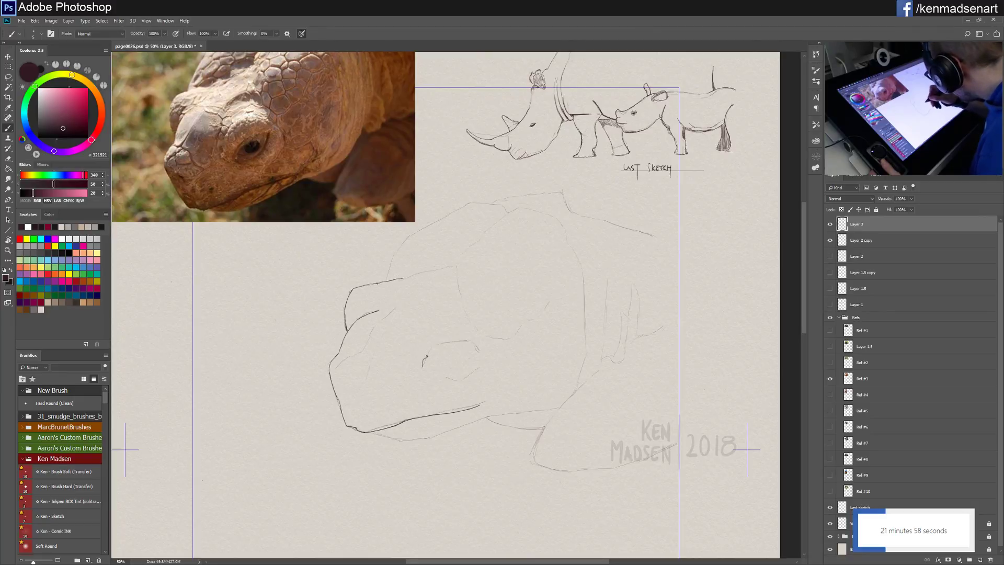
pyautogui.moveTo(426, 356); pyautogui.dragTo(429, 349)
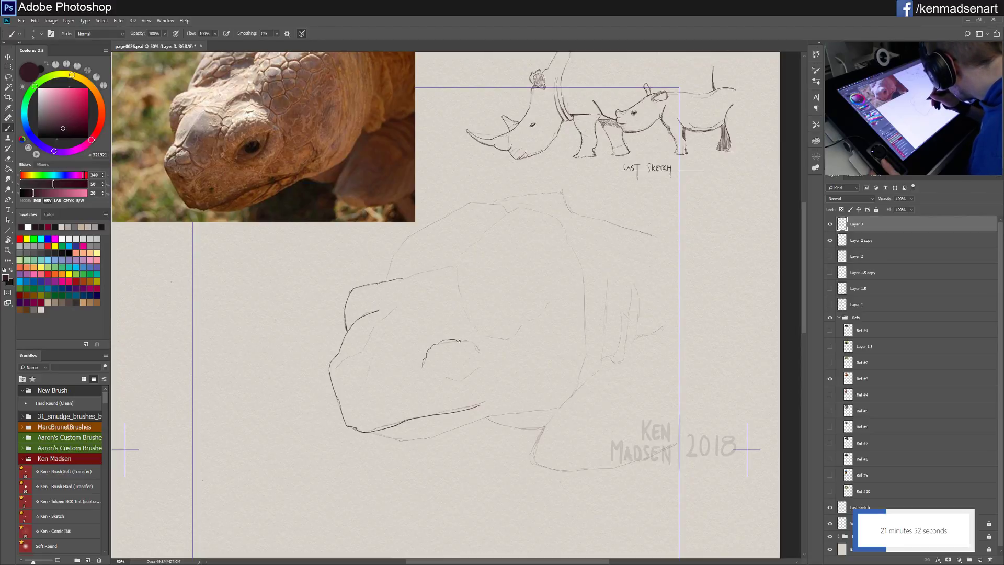
pyautogui.moveTo(467, 342); pyautogui.dragTo(474, 342)
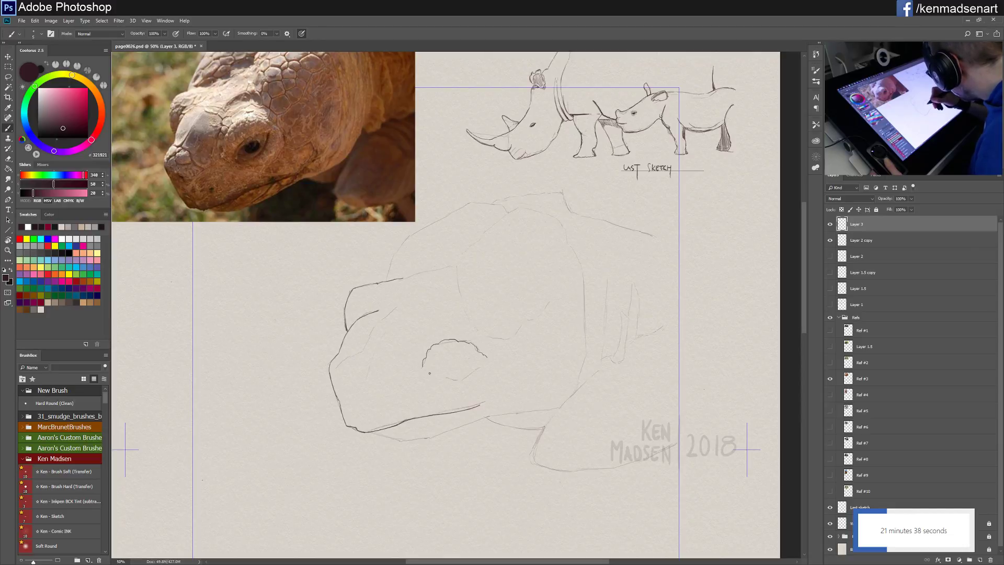
# Step: Draw the tortoise's eyelids and dark eye with a small highlight, redoing the upper lid and closing the ring around the eye
pyautogui.moveTo(429, 373); pyautogui.dragTo(437, 360)
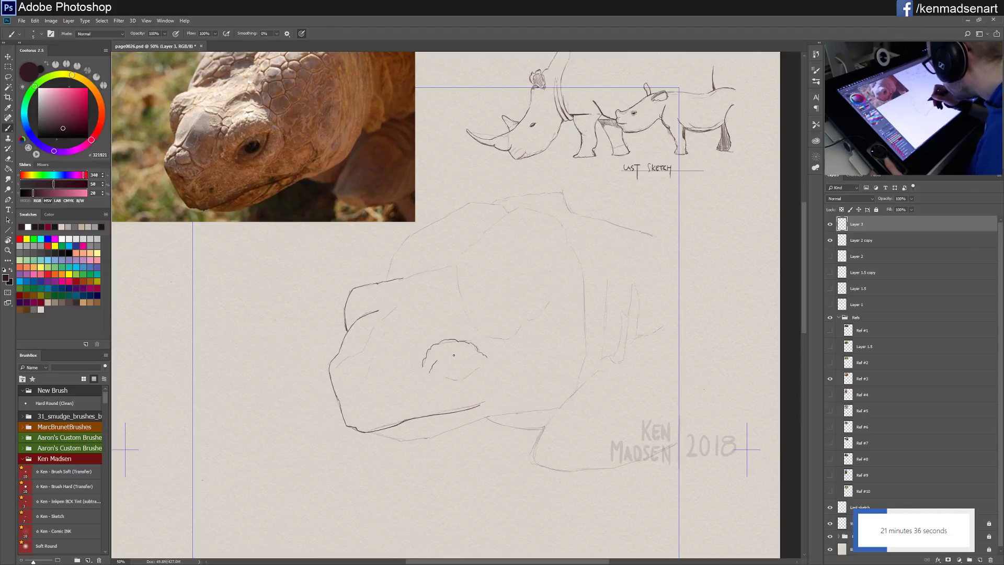
pyautogui.hotkey('ctrl', 'z')
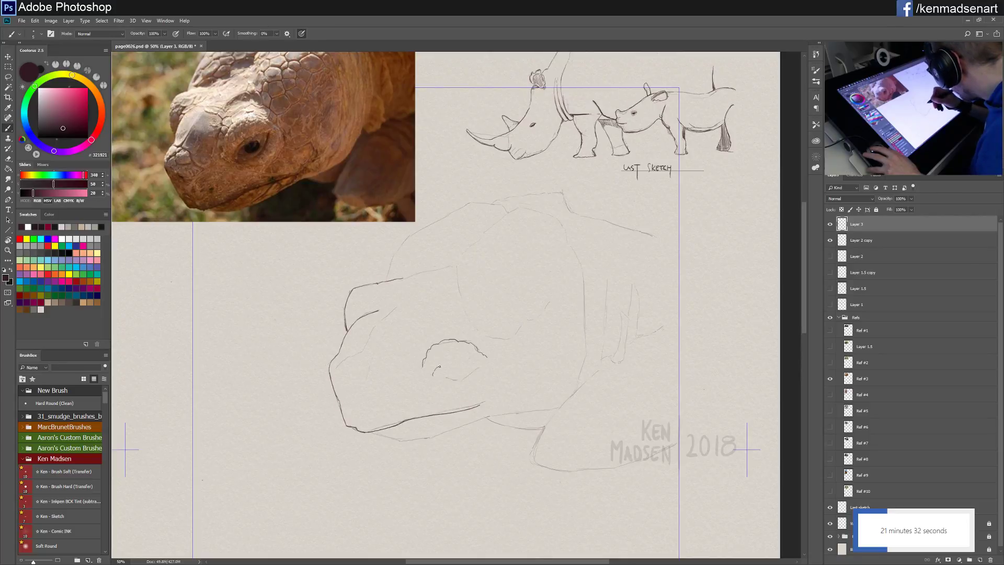
pyautogui.moveTo(434, 374); pyautogui.dragTo(448, 359)
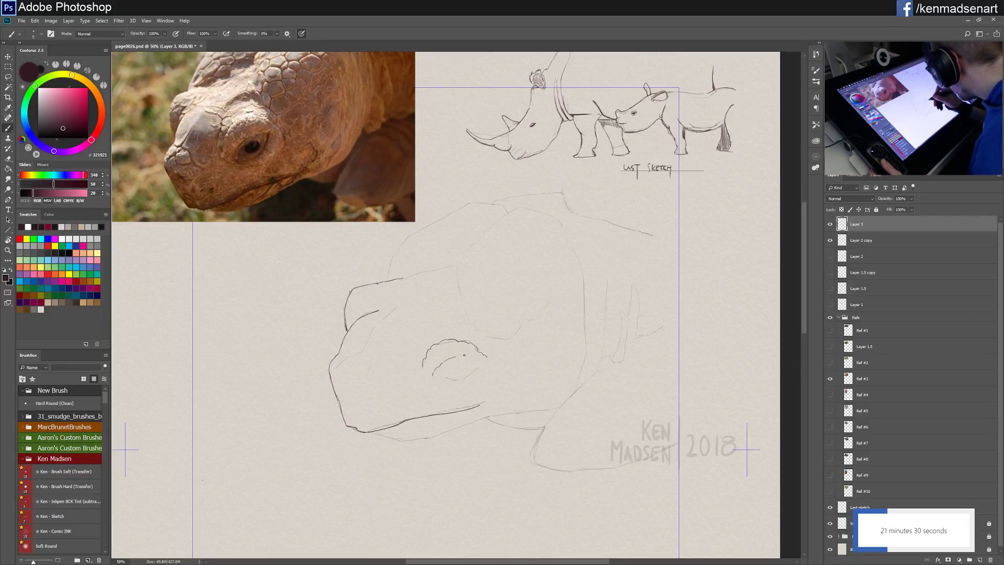
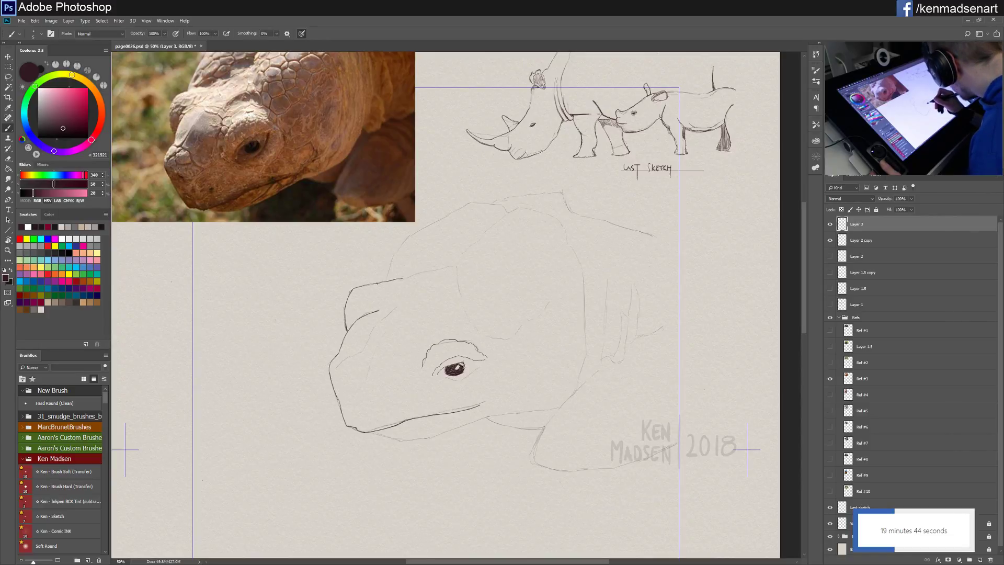
pyautogui.moveTo(454, 369); pyautogui.dragTo(456, 368)
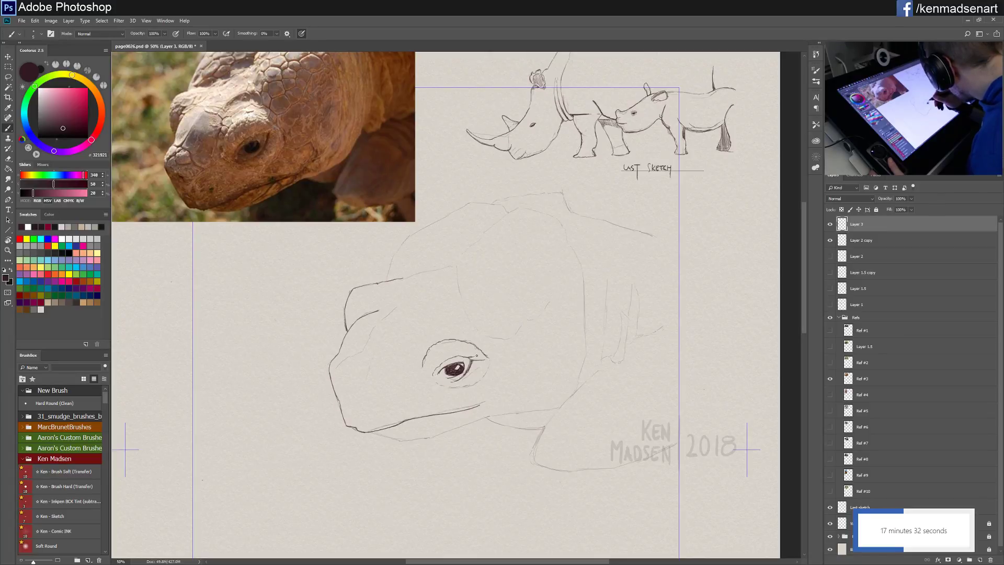
pyautogui.moveTo(476, 355); pyautogui.dragTo(472, 359)
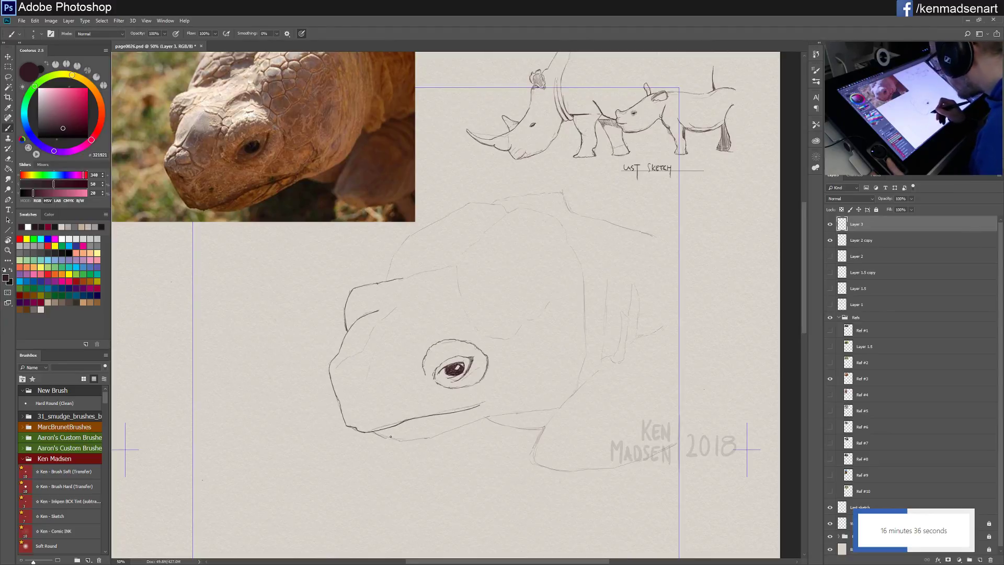
# Step: Darken the underside of the lower jaw and carry the line back and up toward the neck
pyautogui.moveTo(390, 438); pyautogui.dragTo(401, 440)
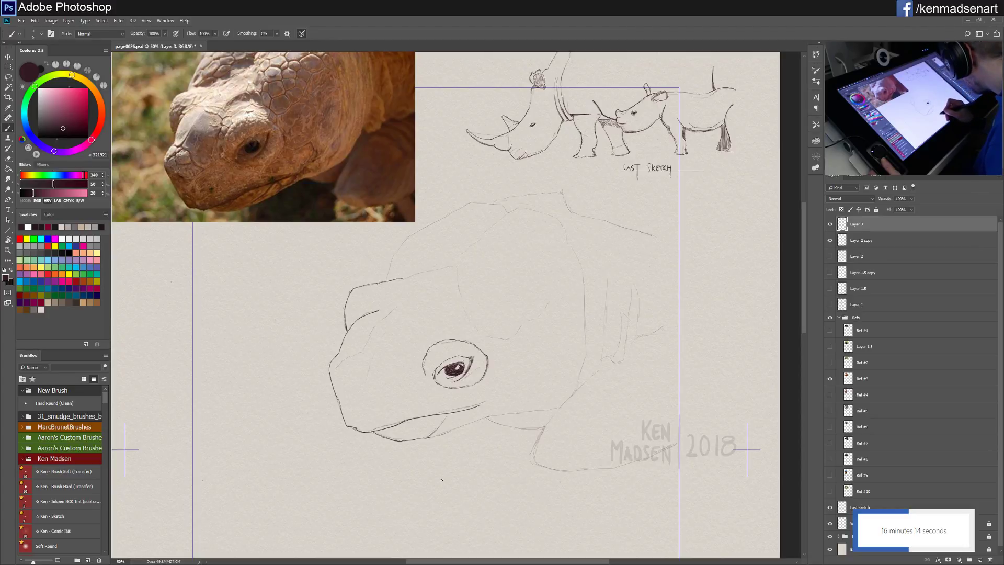
pyautogui.moveTo(447, 431); pyautogui.dragTo(558, 407)
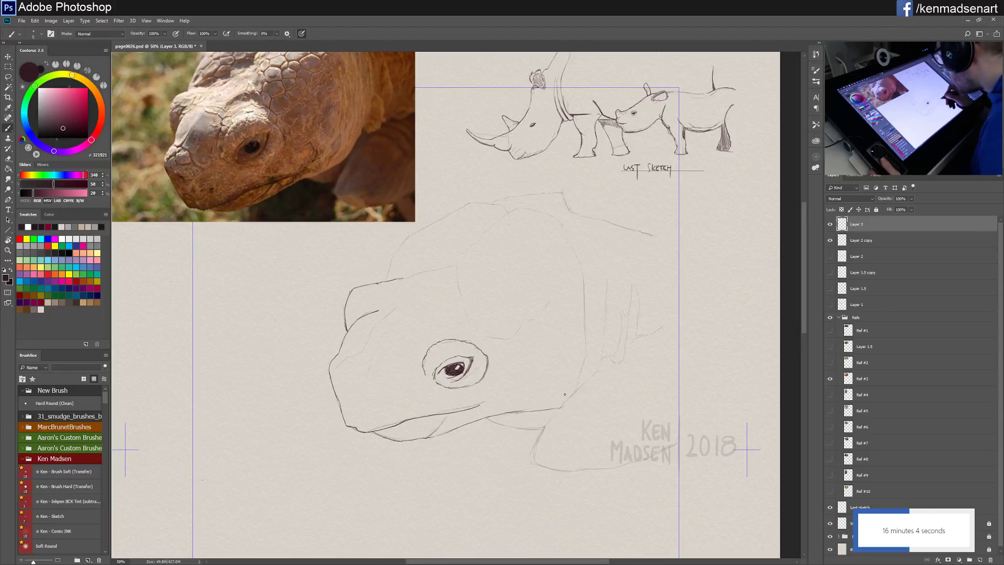
pyautogui.moveTo(570, 402); pyautogui.dragTo(585, 391)
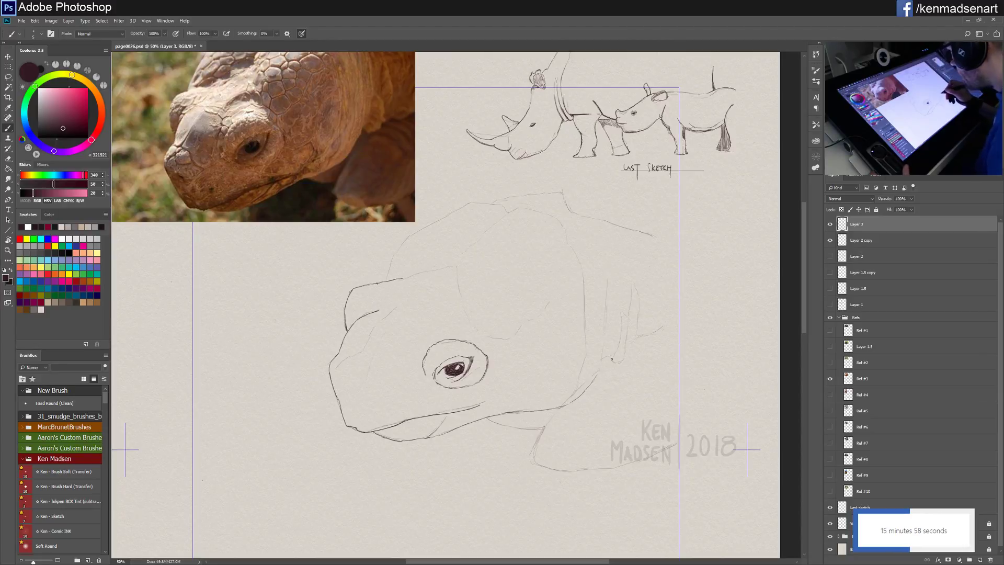
# Step: Draw the rear contour of the tortoise's cheek up toward the neck and darken the curve where it meets the lower jaw
pyautogui.moveTo(598, 371)
pyautogui.mouseDown()
pyautogui.moveTo(582, 420)
pyautogui.moveTo(583, 411)
pyautogui.mouseUp()
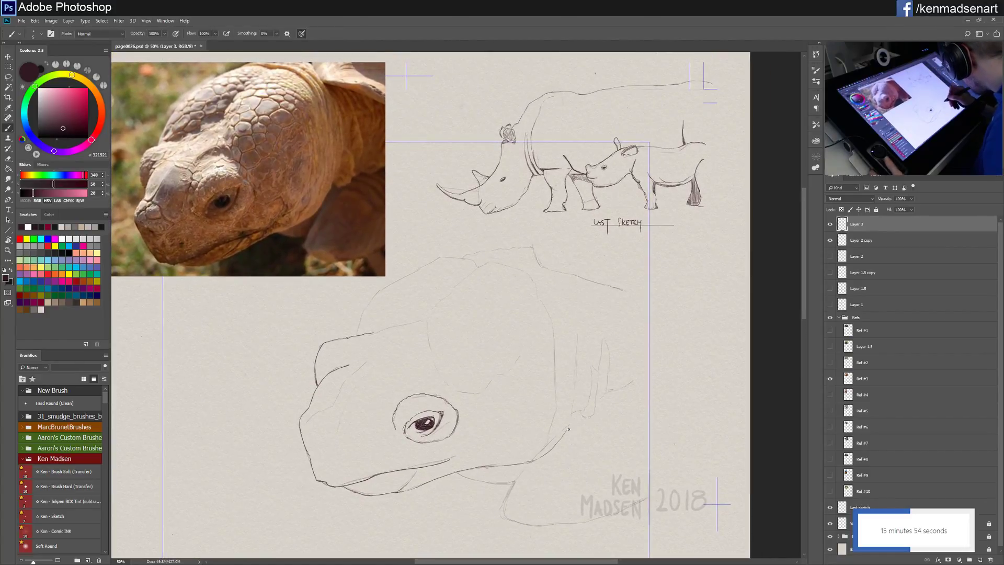
pyautogui.moveTo(567, 431)
pyautogui.mouseDown()
pyautogui.moveTo(573, 407)
pyautogui.moveTo(570, 420)
pyautogui.mouseUp()
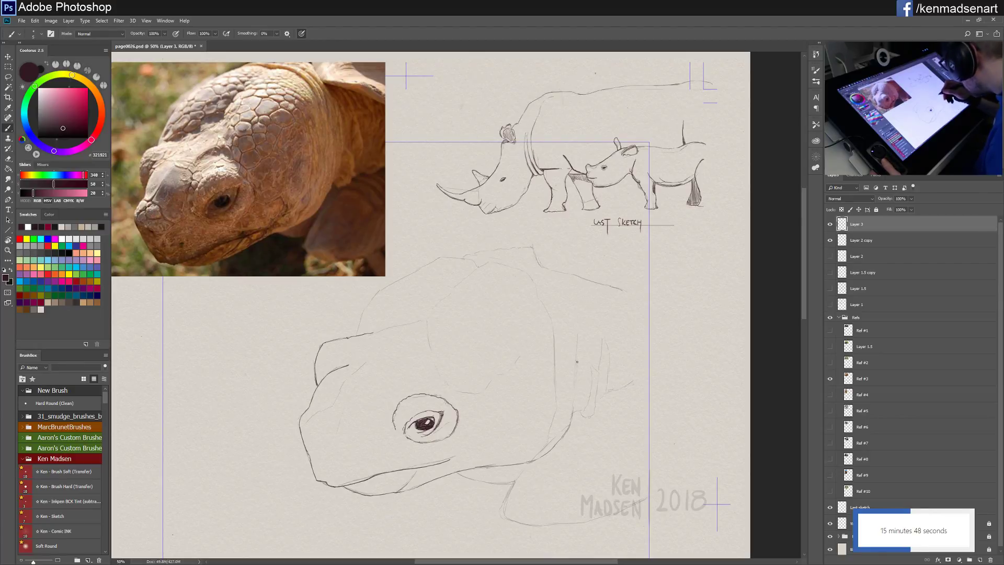
pyautogui.moveTo(574, 378)
pyautogui.mouseDown()
pyautogui.moveTo(571, 417)
pyautogui.moveTo(574, 390)
pyautogui.mouseUp()
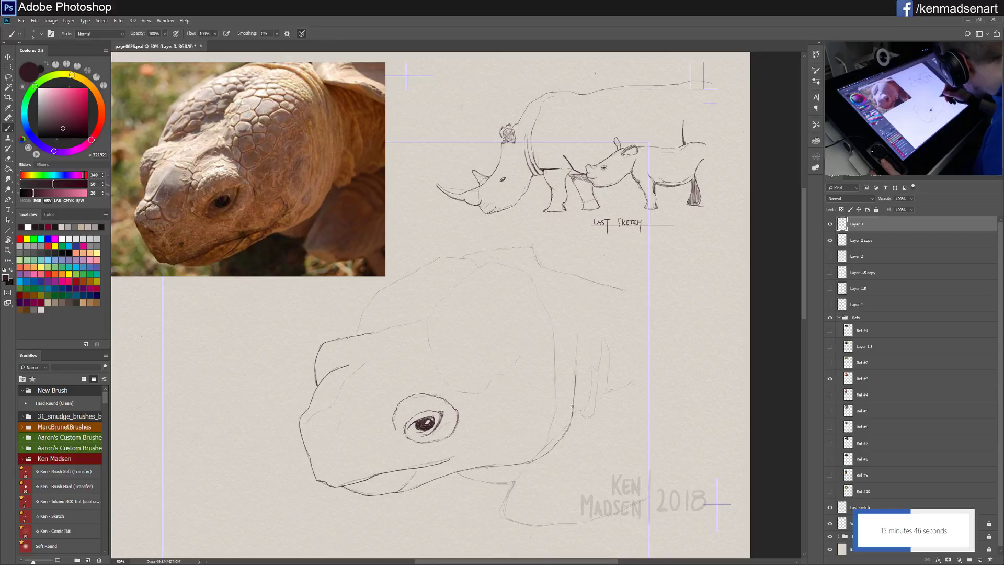
pyautogui.moveTo(545, 453)
pyautogui.mouseDown()
pyautogui.moveTo(561, 438)
pyautogui.moveTo(551, 451)
pyautogui.mouseUp()
pyautogui.moveTo(477, 469); pyautogui.dragTo(547, 456)
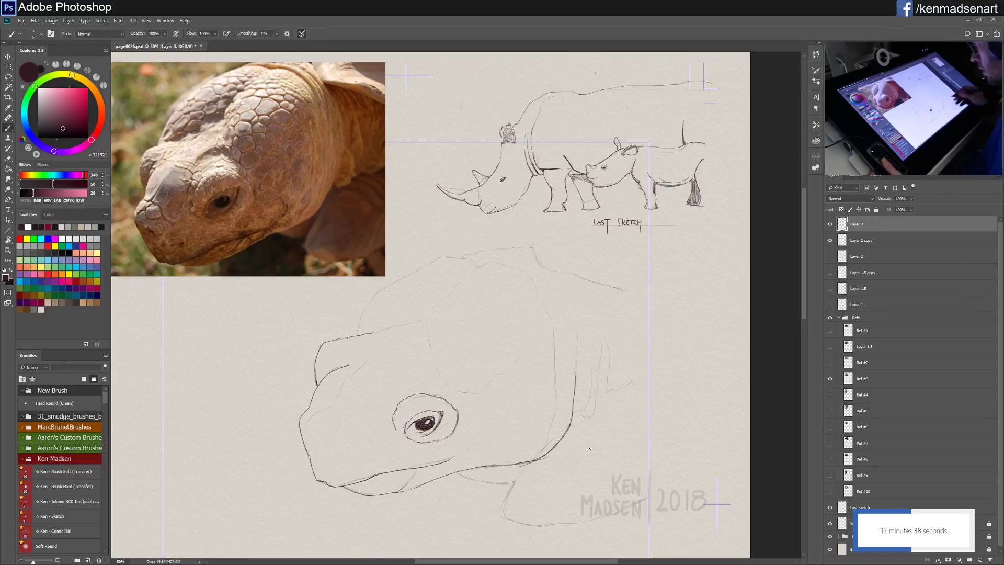
pyautogui.moveTo(571, 428); pyautogui.dragTo(546, 460)
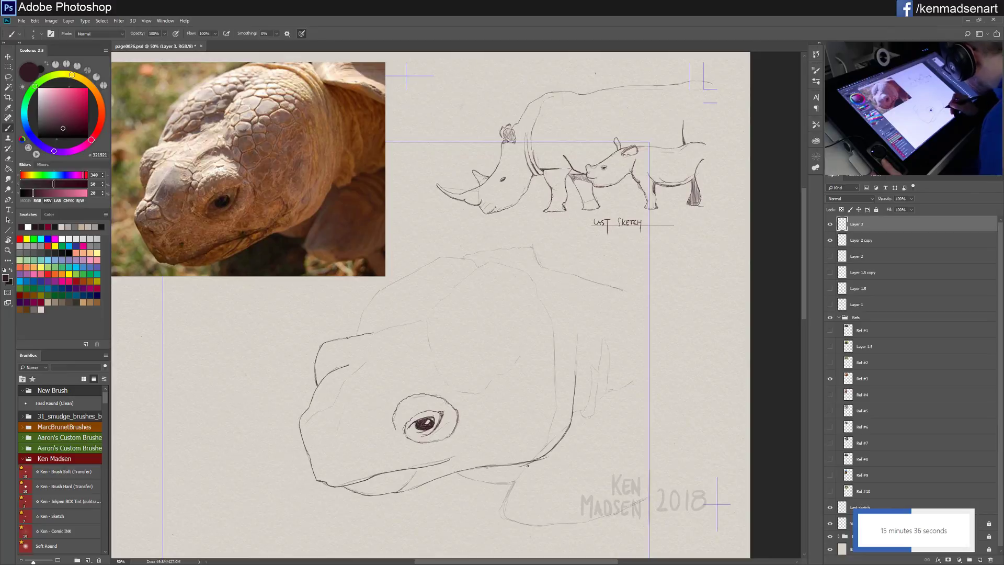
# Step: Outline the foreleg below the jaw, then draw the wrinkled neck folds behind the cheek and the line leading out to the shoulder
pyautogui.moveTo(526, 467)
pyautogui.mouseDown()
pyautogui.moveTo(507, 503)
pyautogui.moveTo(516, 521)
pyautogui.moveTo(593, 519)
pyautogui.moveTo(648, 497)
pyautogui.mouseUp()
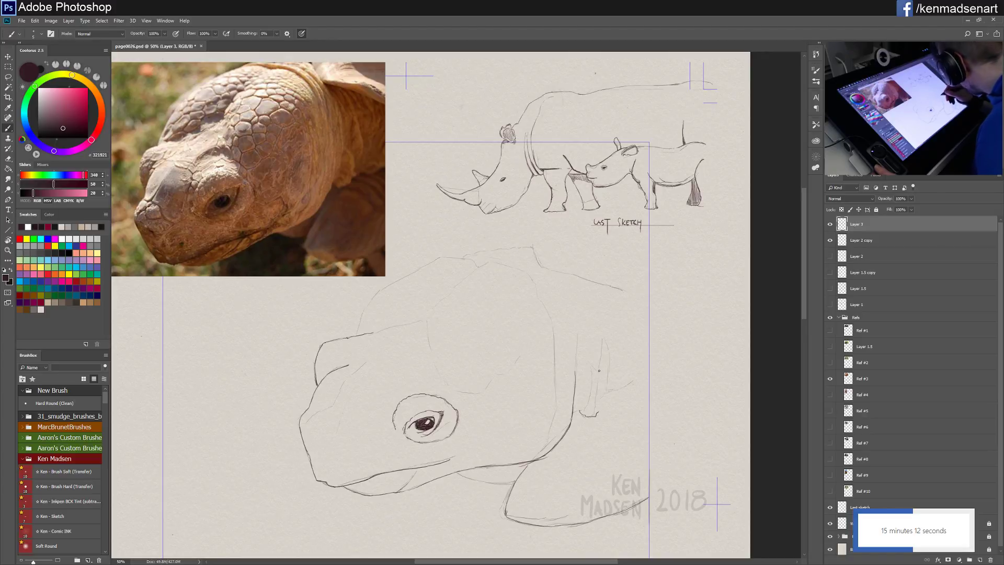
pyautogui.moveTo(593, 369); pyautogui.dragTo(602, 391)
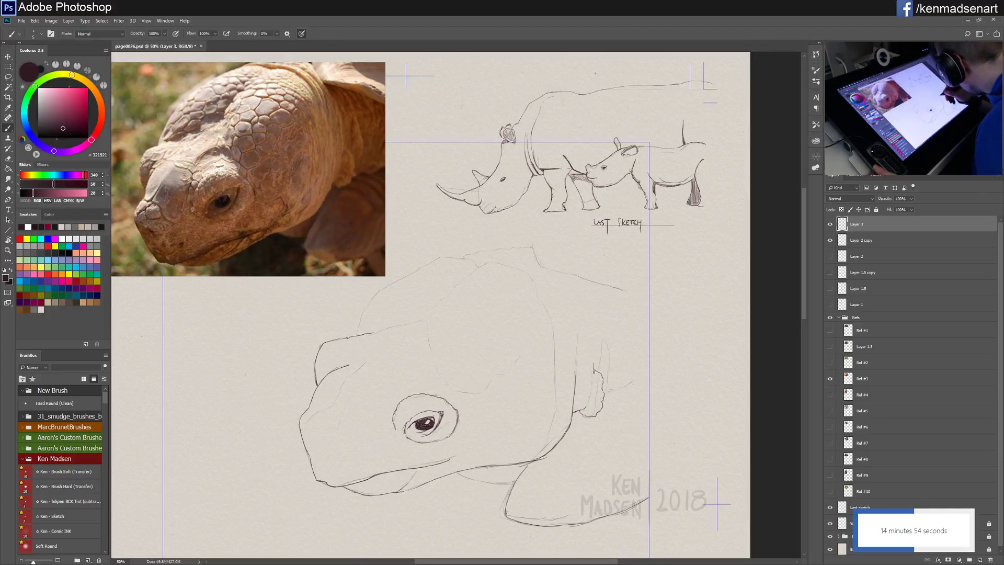
pyautogui.moveTo(593, 371); pyautogui.dragTo(591, 390)
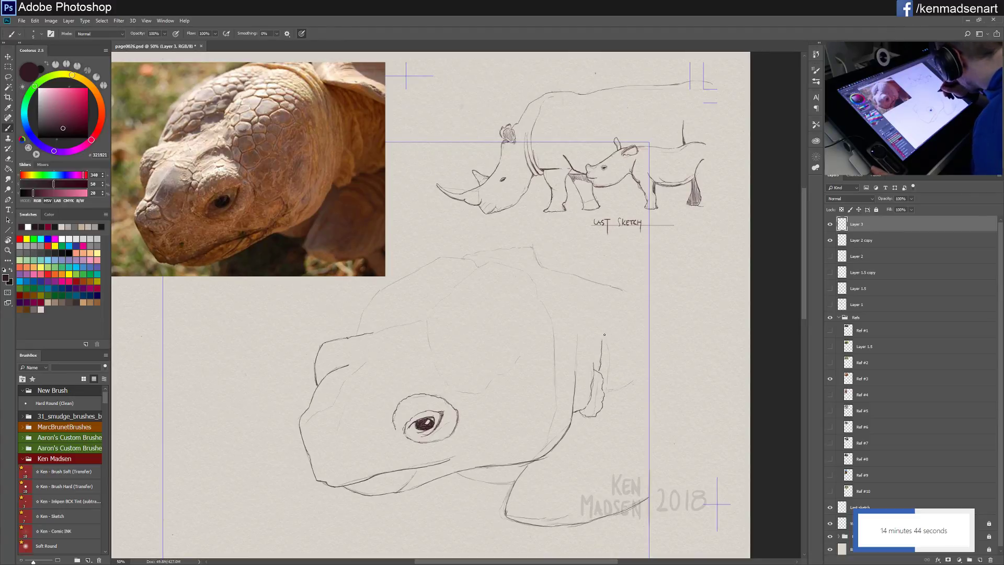
pyautogui.moveTo(604, 335); pyautogui.dragTo(610, 351)
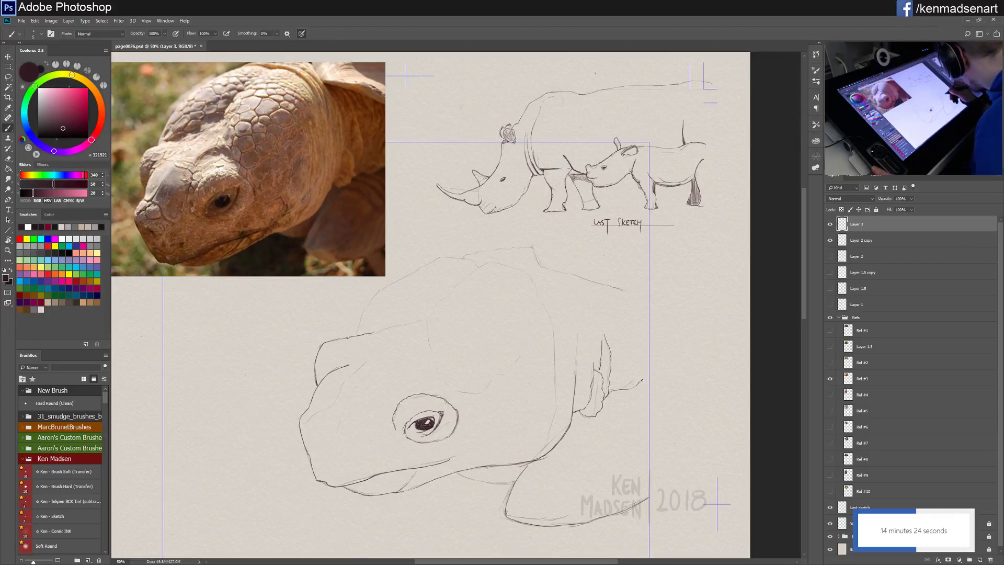
pyautogui.moveTo(615, 390); pyautogui.dragTo(642, 383)
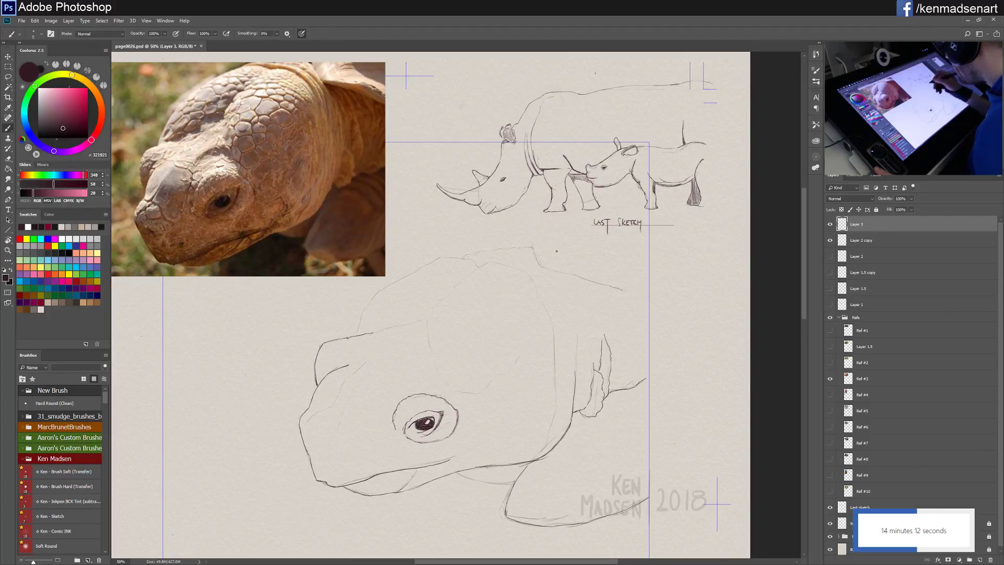
# Step: Draw the shell's front edge above the neck with a doubled lower rim and inner contour lines reaching the vertical guide
pyautogui.moveTo(623, 323)
pyautogui.mouseDown()
pyautogui.moveTo(565, 313)
pyautogui.moveTo(575, 352)
pyautogui.mouseUp()
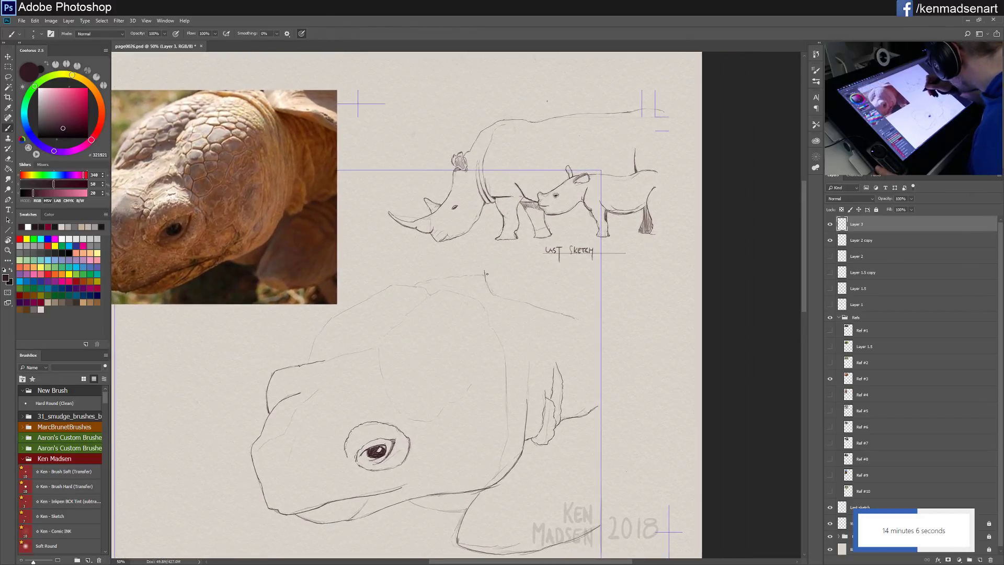
pyautogui.moveTo(485, 272); pyautogui.dragTo(493, 294)
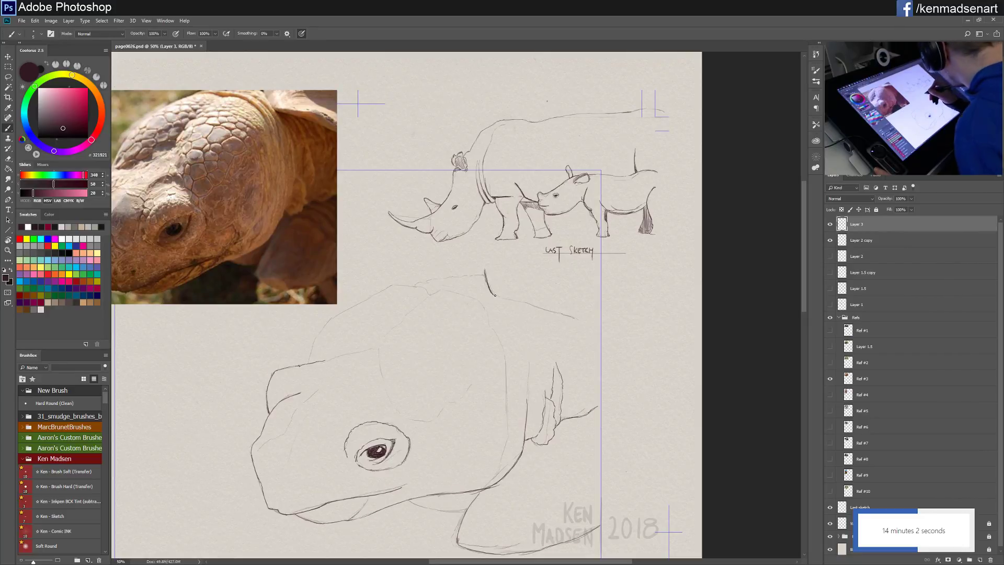
pyautogui.moveTo(492, 295); pyautogui.dragTo(523, 303)
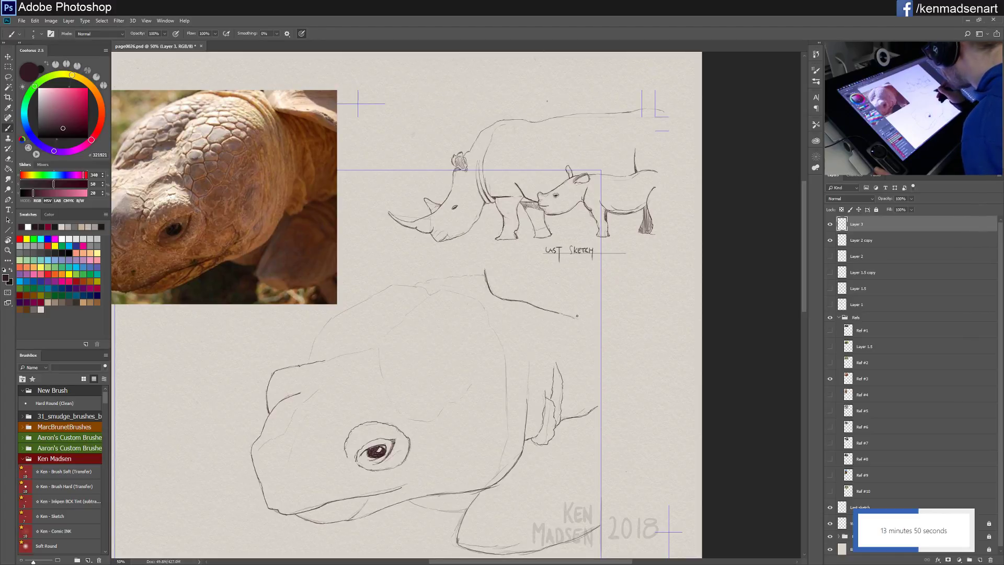
pyautogui.moveTo(567, 316)
pyautogui.mouseDown()
pyautogui.moveTo(587, 323)
pyautogui.moveTo(573, 318)
pyautogui.mouseUp()
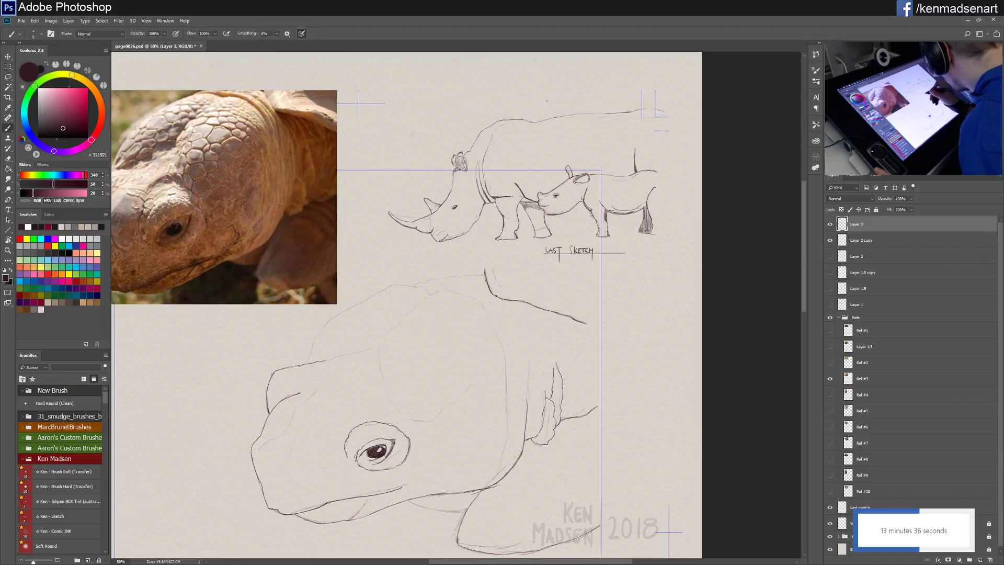
pyautogui.moveTo(505, 295); pyautogui.dragTo(523, 298)
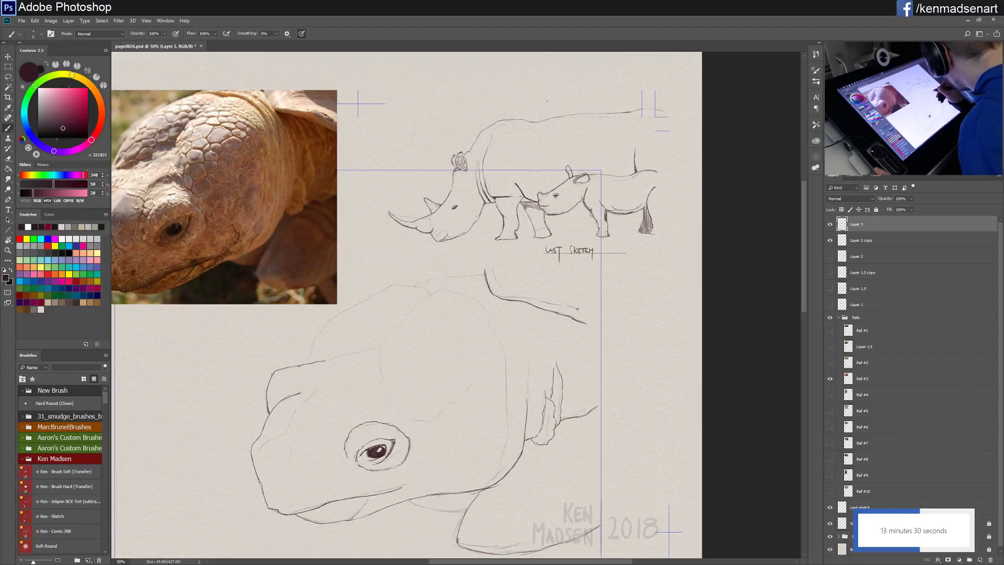
pyautogui.moveTo(577, 308); pyautogui.dragTo(587, 321)
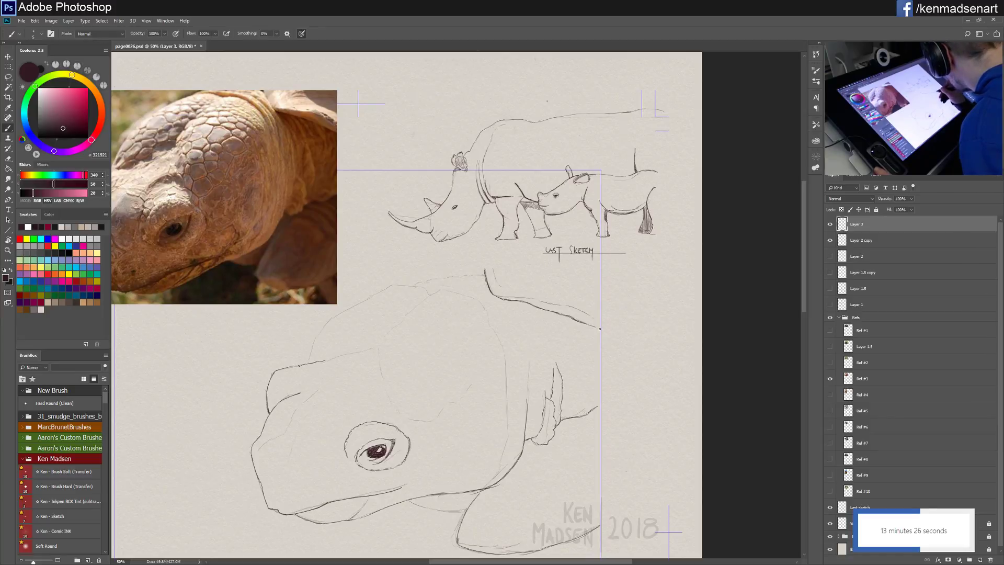
pyautogui.moveTo(600, 323); pyautogui.dragTo(592, 317)
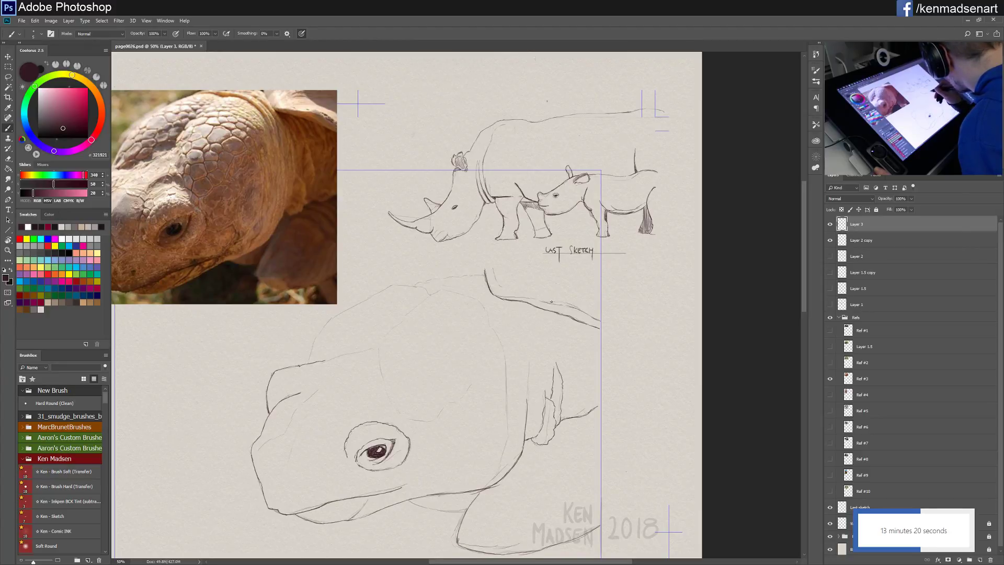
pyautogui.moveTo(551, 302); pyautogui.dragTo(599, 321)
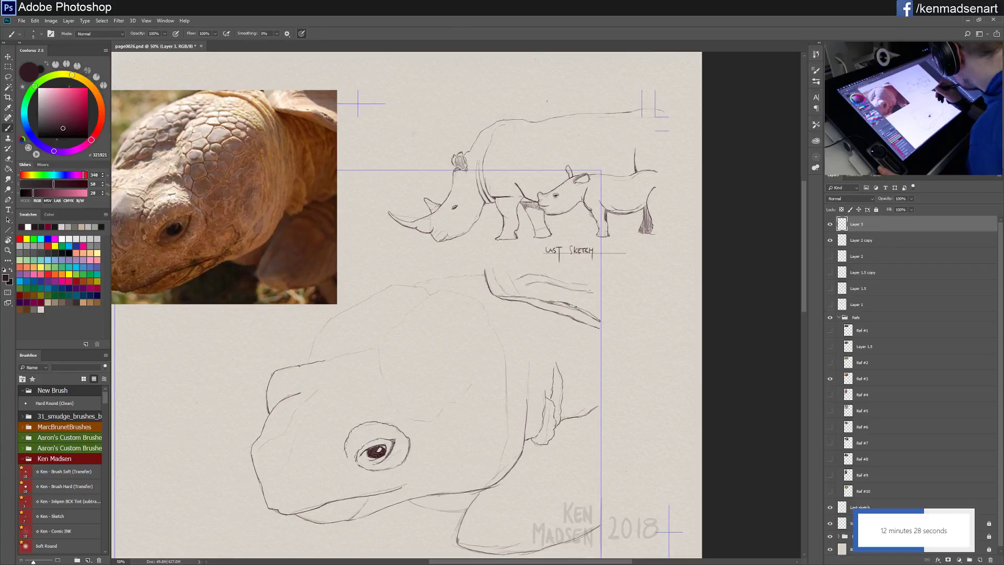
pyautogui.moveTo(575, 307); pyautogui.dragTo(589, 314)
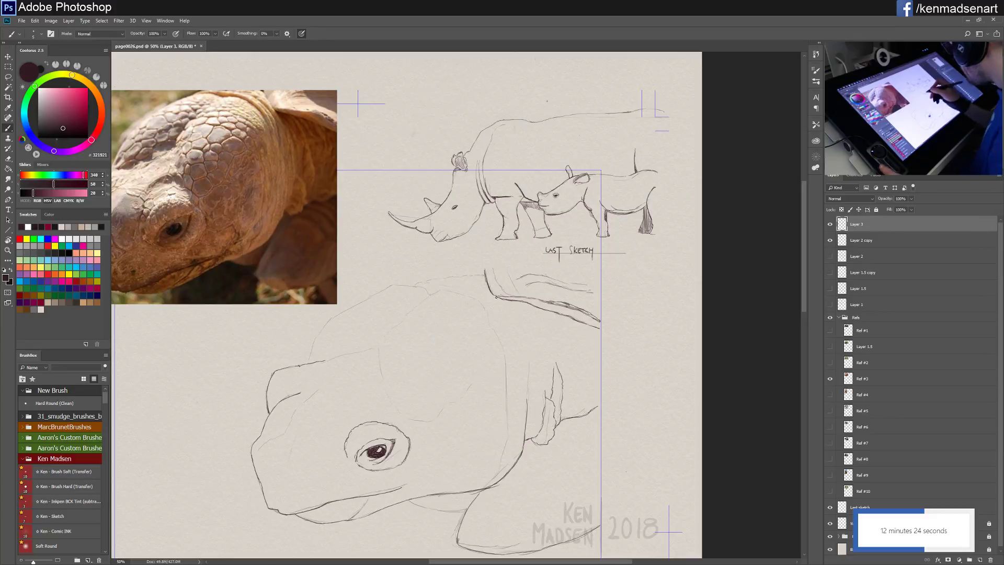
# Step: Draw the domed top contour of the tortoise's head down to the brow and the ridge line dividing the crown
pyautogui.moveTo(444, 378); pyautogui.dragTo(543, 375)
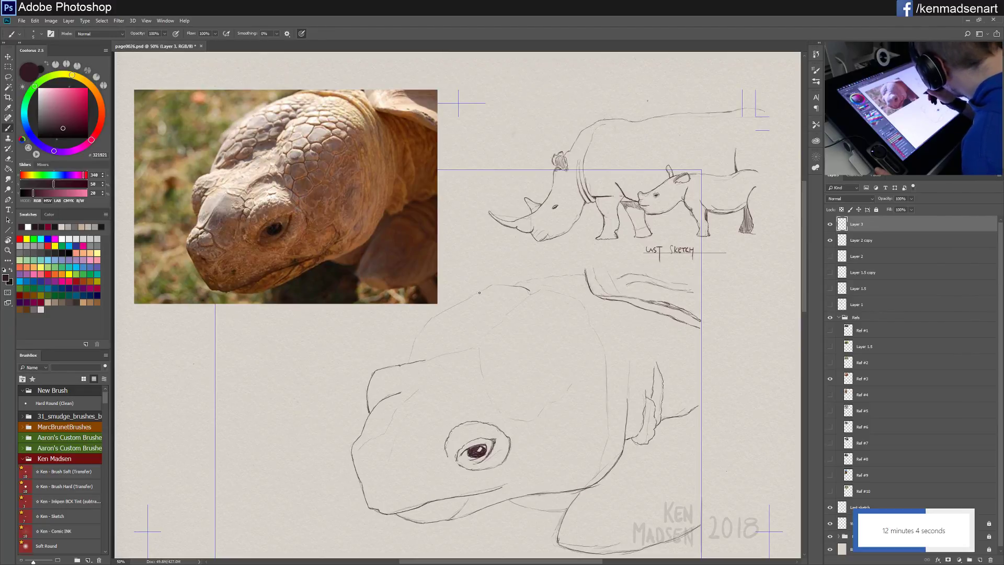
pyautogui.moveTo(482, 289); pyautogui.dragTo(514, 285)
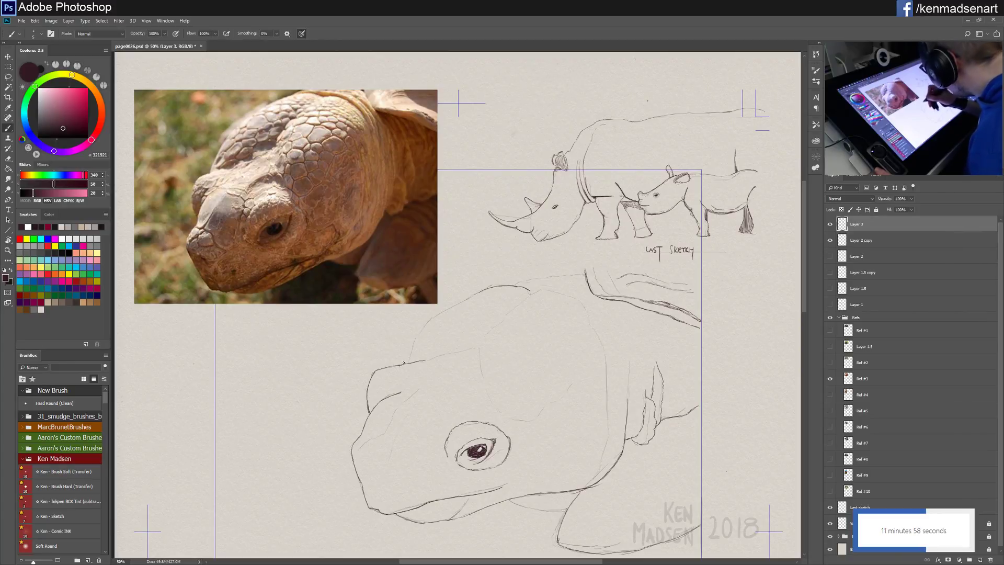
pyautogui.moveTo(408, 362)
pyautogui.mouseDown()
pyautogui.moveTo(417, 333)
pyautogui.moveTo(473, 295)
pyautogui.mouseUp()
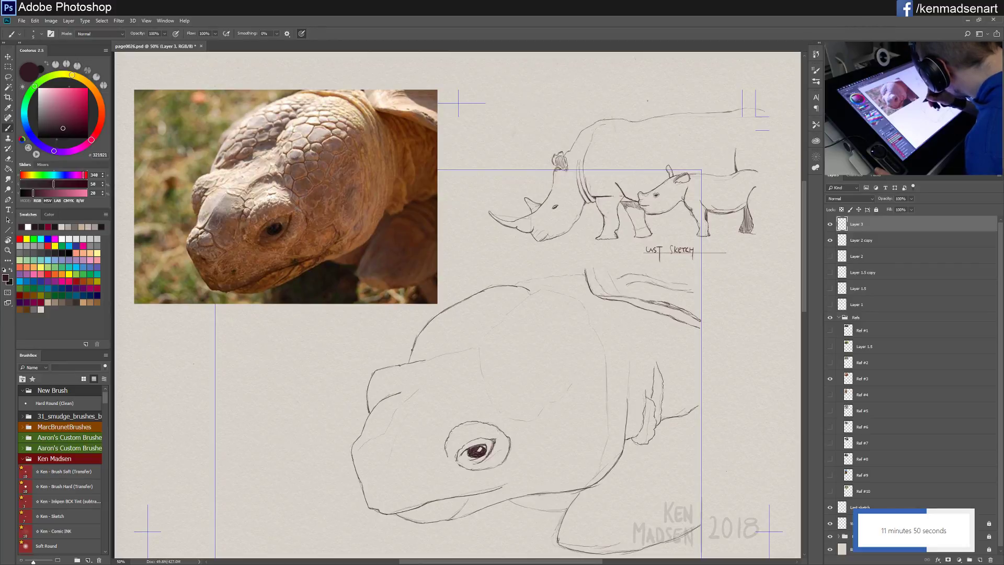
pyautogui.moveTo(410, 362); pyautogui.dragTo(413, 348)
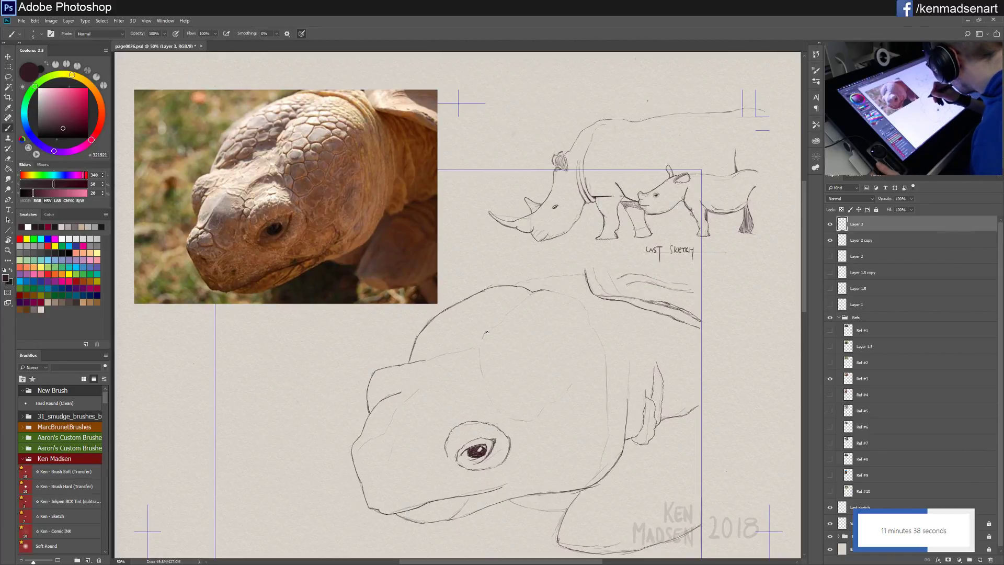
pyautogui.moveTo(497, 323); pyautogui.dragTo(510, 313)
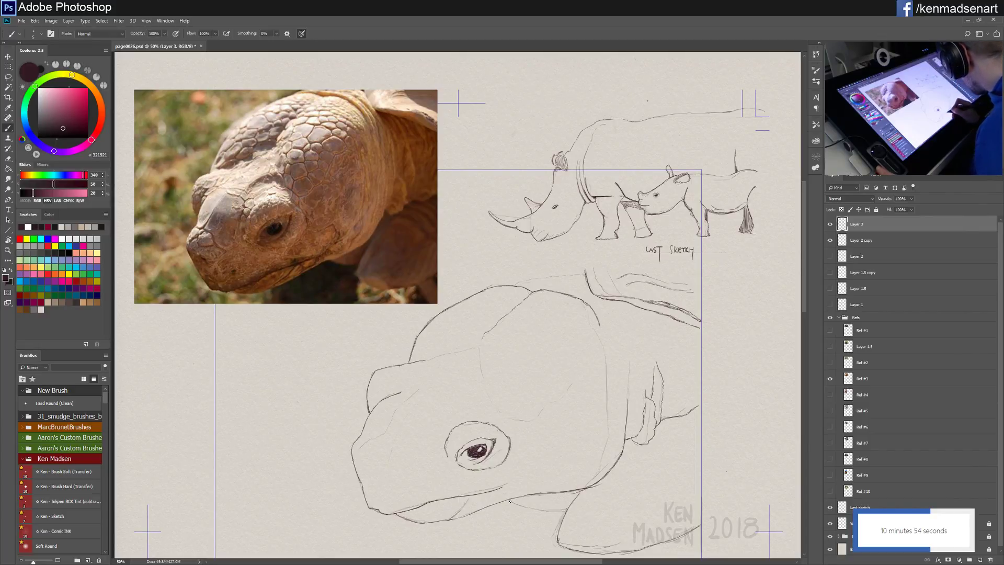
# Step: Draw the throat fold between the jaw and foreleg, redoing its first stroke, and add neck wrinkles between the crown and shell
pyautogui.moveTo(509, 499); pyautogui.dragTo(540, 509)
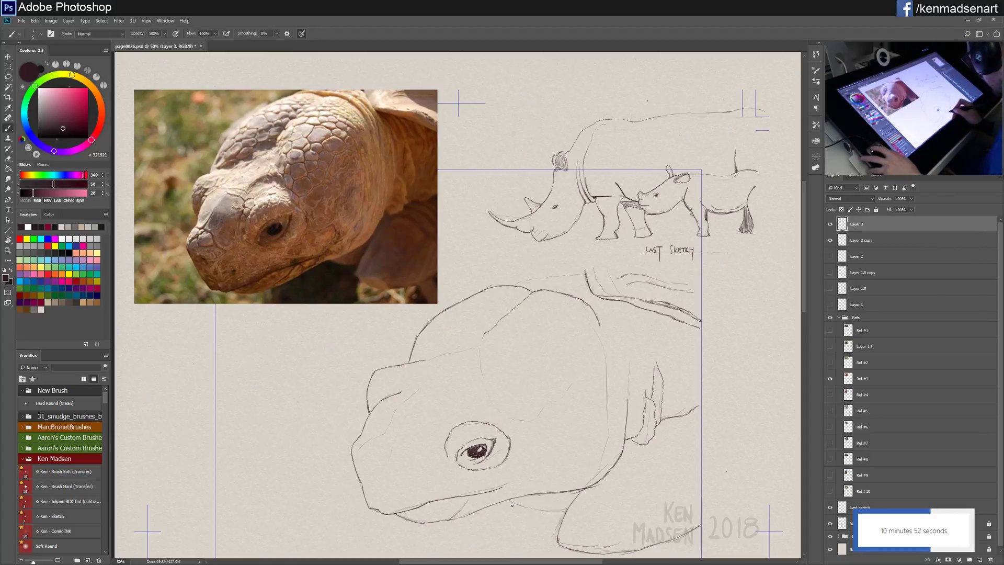
pyautogui.hotkey('ctrl', 'z')
pyautogui.moveTo(521, 505); pyautogui.dragTo(566, 510)
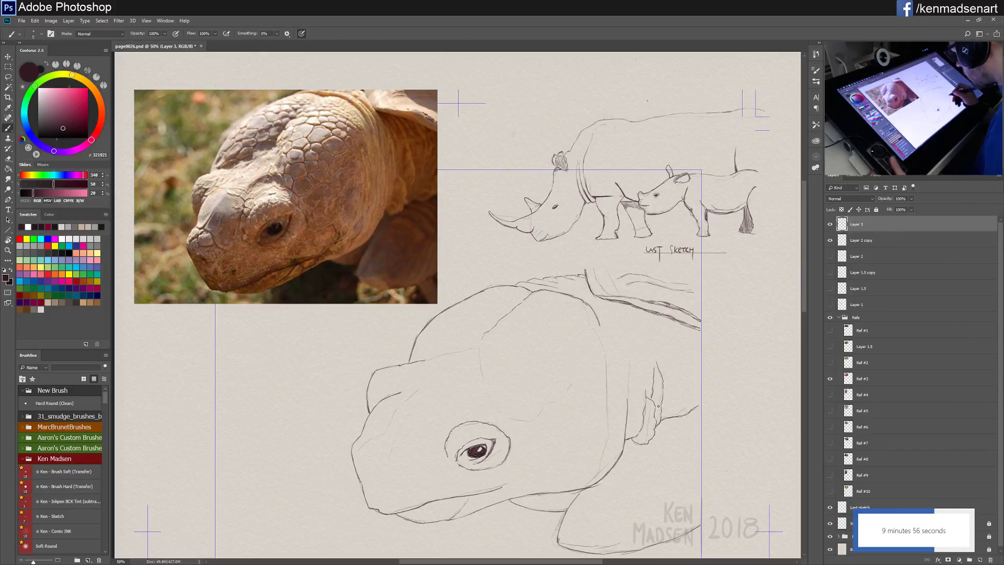
# Step: Hatch the neck folds behind the cheek and refine the foreleg with a firmer upper edge, a lower rim line and inner contours
pyautogui.moveTo(680, 422); pyautogui.dragTo(657, 369)
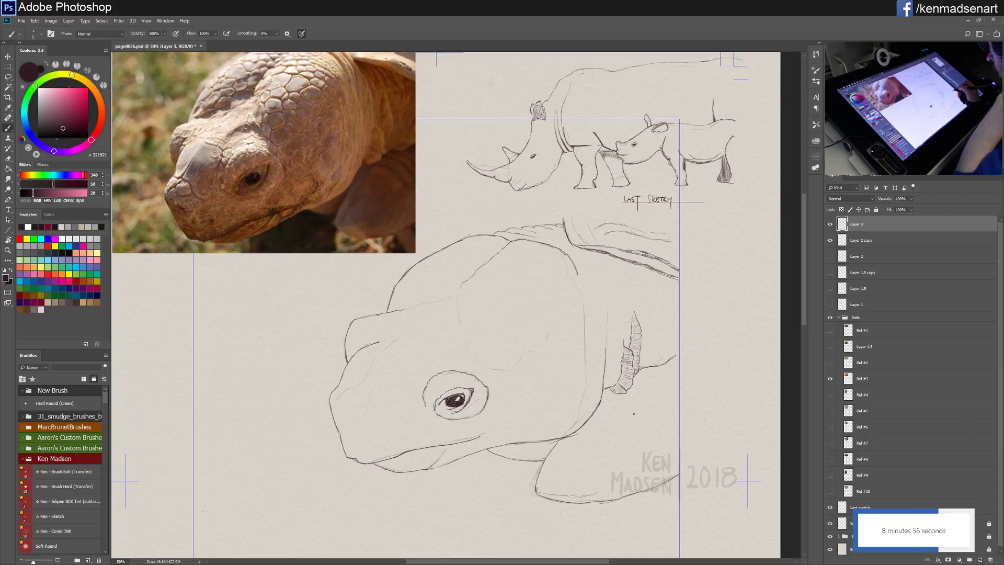
pyautogui.moveTo(576, 433); pyautogui.dragTo(562, 443)
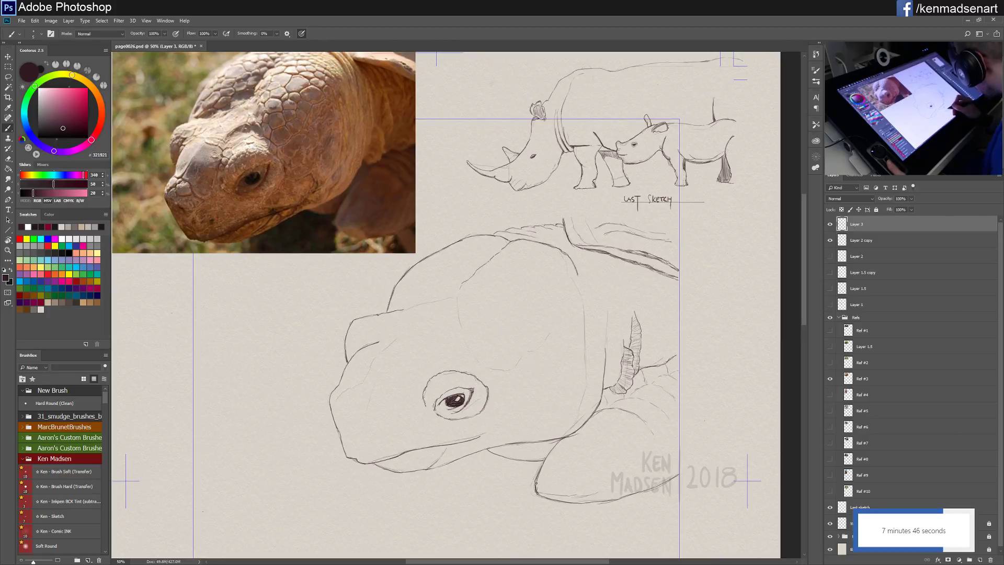
pyautogui.moveTo(545, 486); pyautogui.dragTo(567, 486)
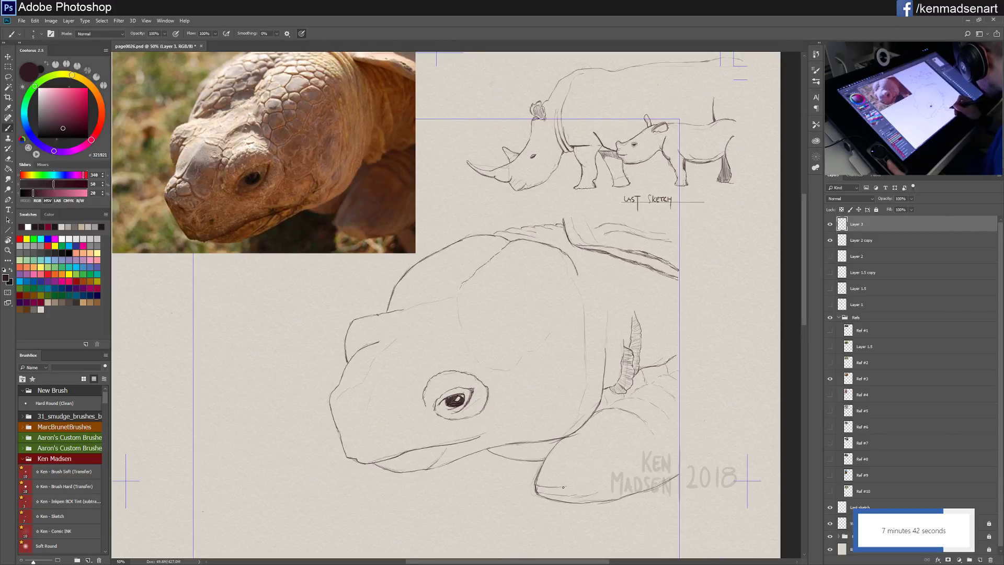
pyautogui.moveTo(563, 487)
pyautogui.mouseDown()
pyautogui.moveTo(593, 487)
pyautogui.moveTo(587, 493)
pyautogui.mouseUp()
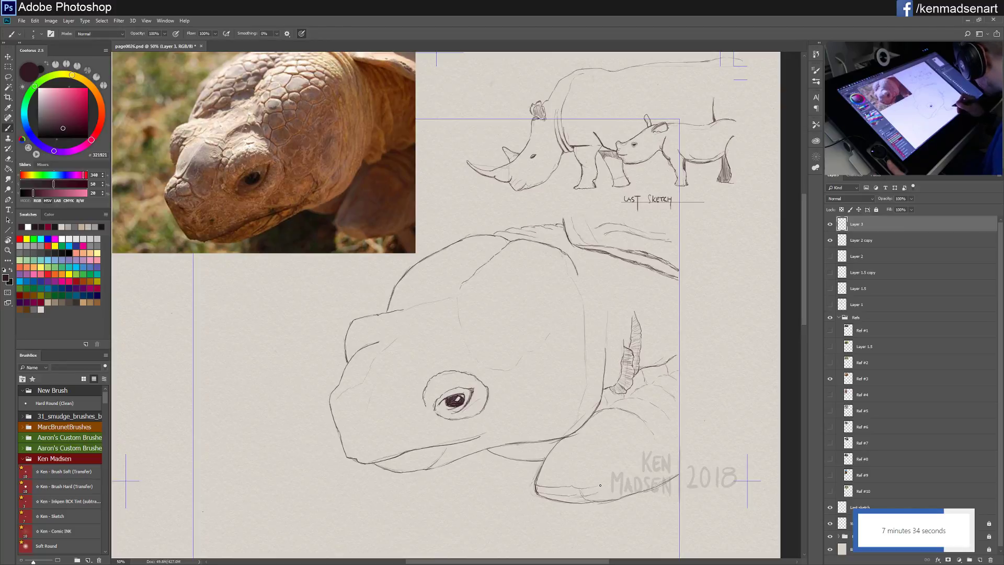
pyautogui.moveTo(593, 486); pyautogui.dragTo(627, 474)
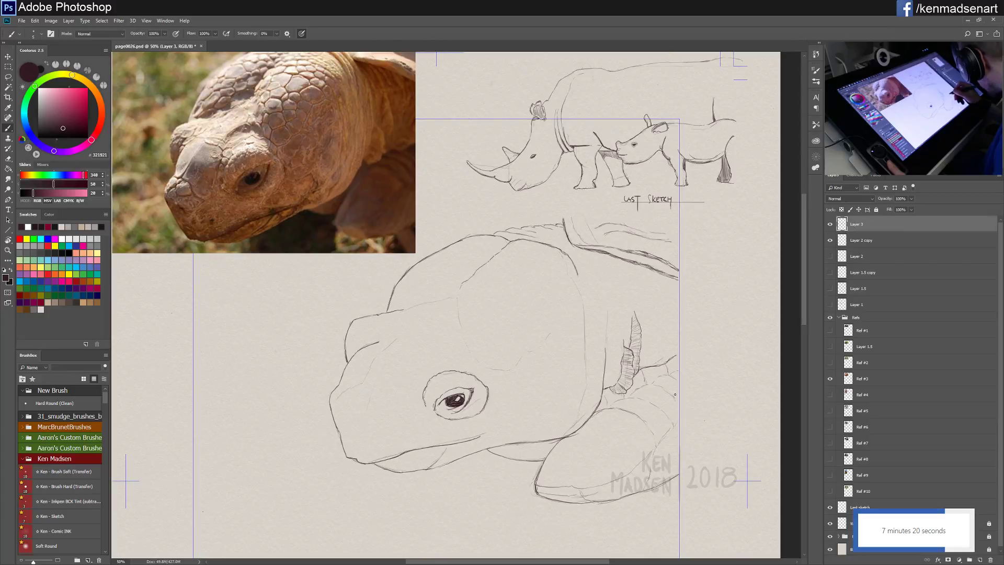
pyautogui.moveTo(672, 430); pyautogui.dragTo(667, 455)
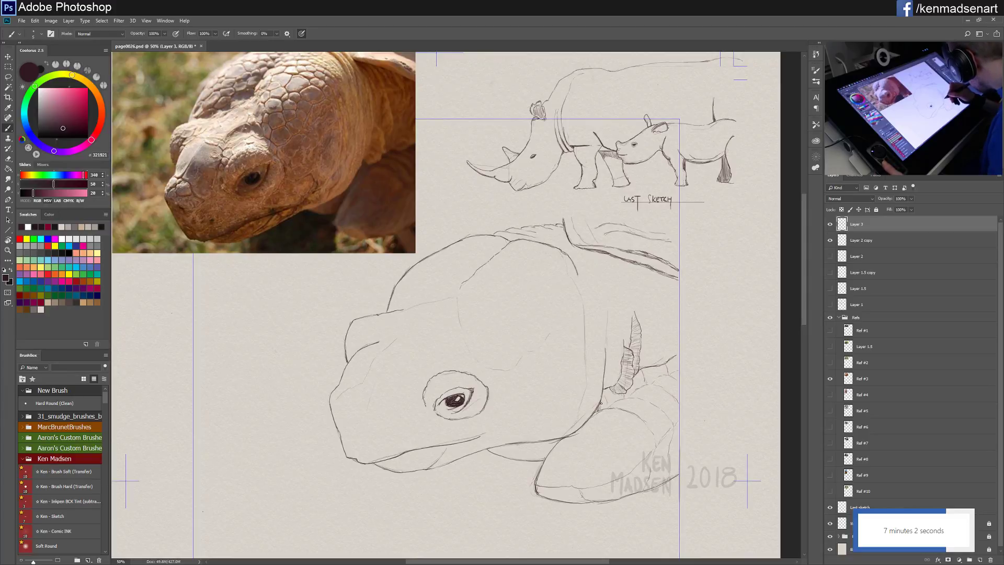
# Step: Try hatching the shadowed gap between the neck folds and the top of the foreleg with short strokes
pyautogui.moveTo(605, 393); pyautogui.dragTo(607, 407)
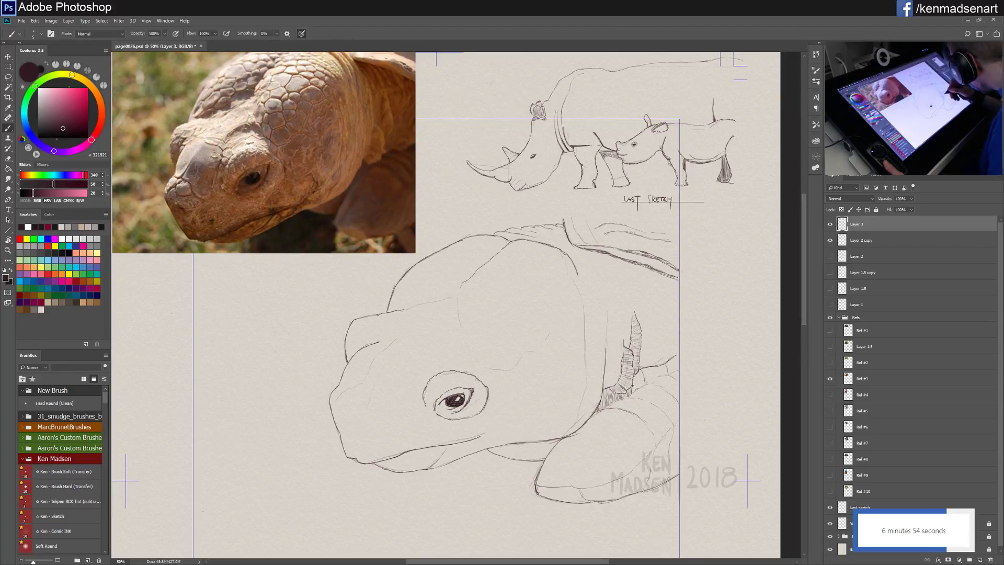
pyautogui.moveTo(634, 390); pyautogui.dragTo(642, 375)
pyautogui.moveTo(640, 386); pyautogui.dragTo(646, 377)
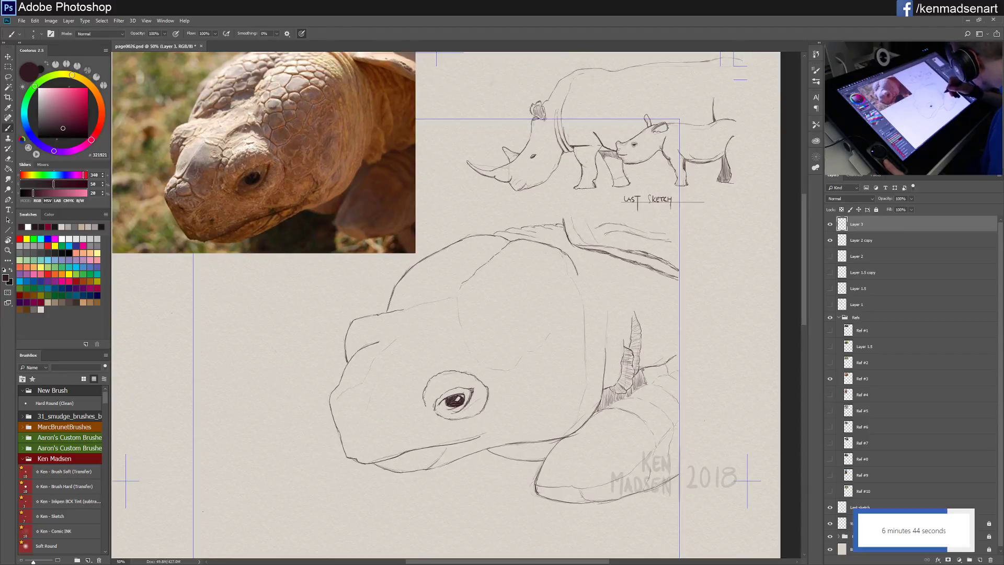
pyautogui.moveTo(647, 384); pyautogui.dragTo(651, 364)
pyautogui.moveTo(649, 379); pyautogui.dragTo(653, 366)
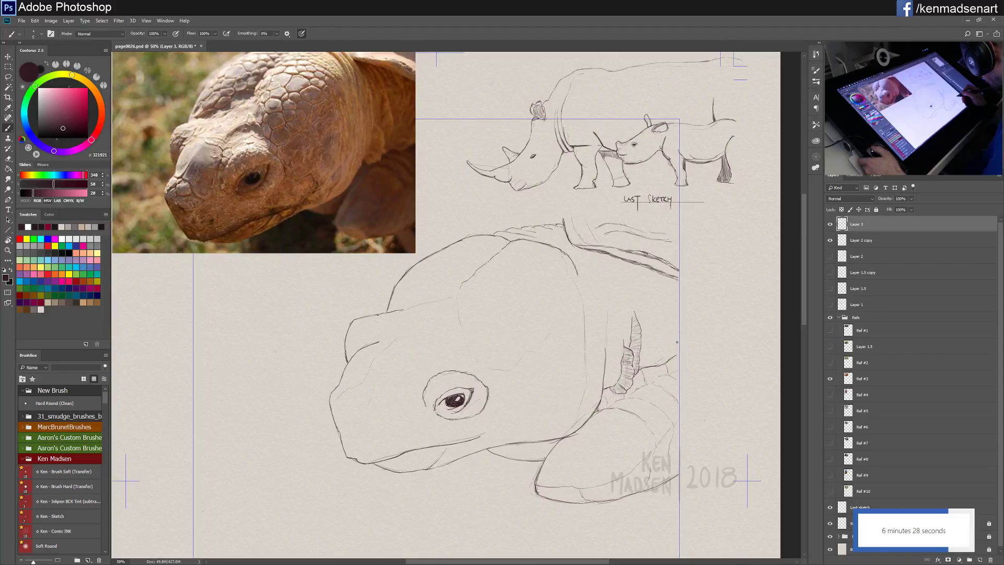
# Step: Hatch the shadowed gap between the neck folds and the foreleg with short strokes, continuing out to the page's vertical guide
pyautogui.moveTo(677, 342); pyautogui.dragTo(546, 302)
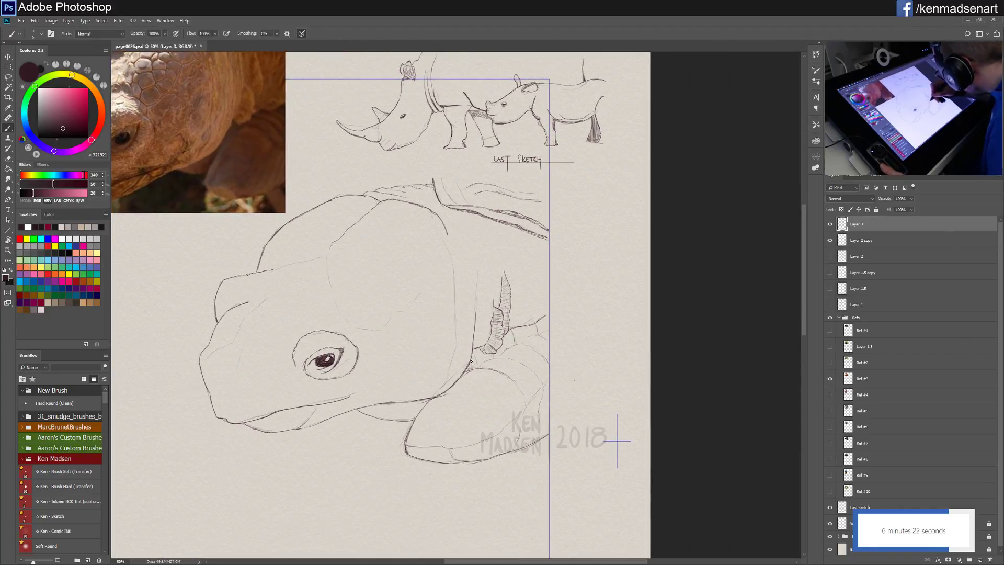
pyautogui.moveTo(474, 356)
pyautogui.mouseDown()
pyautogui.moveTo(477, 366)
pyautogui.moveTo(484, 360)
pyautogui.mouseUp()
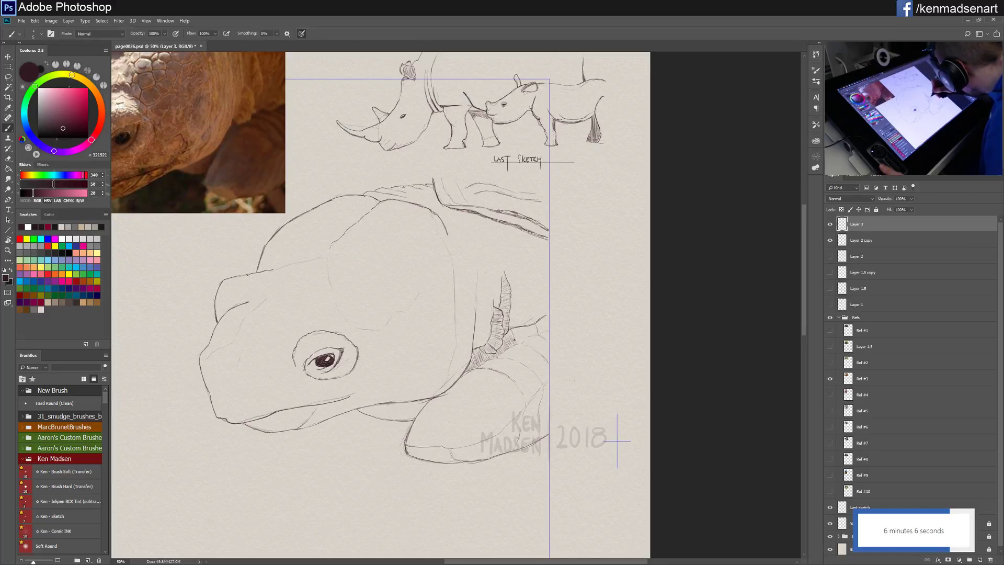
pyautogui.moveTo(517, 340); pyautogui.dragTo(536, 323)
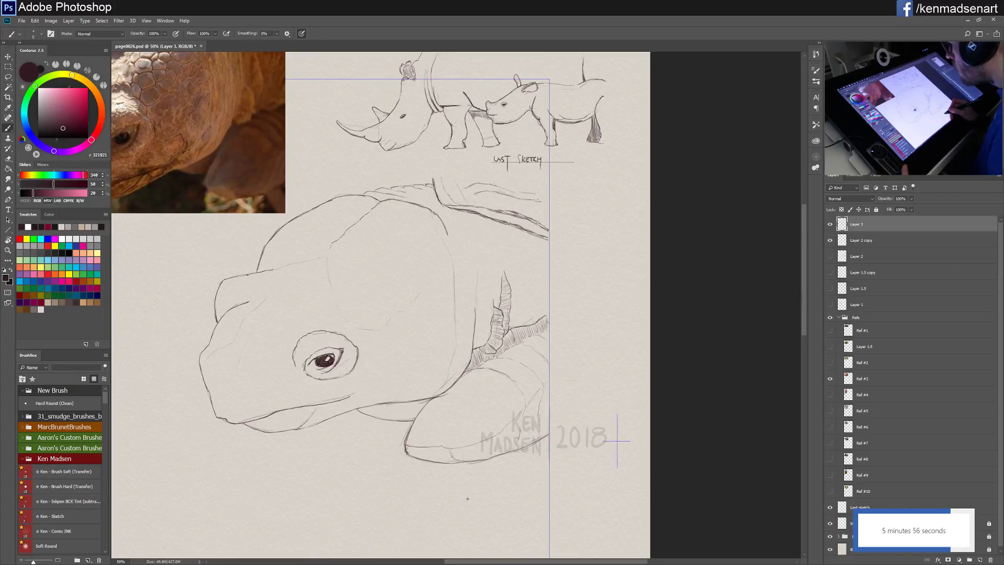
# Step: Refine the tortoise's upper eyelid and eye rim, and outline the small plates around the nostril at the snout tip
pyautogui.moveTo(465, 497); pyautogui.dragTo(628, 484)
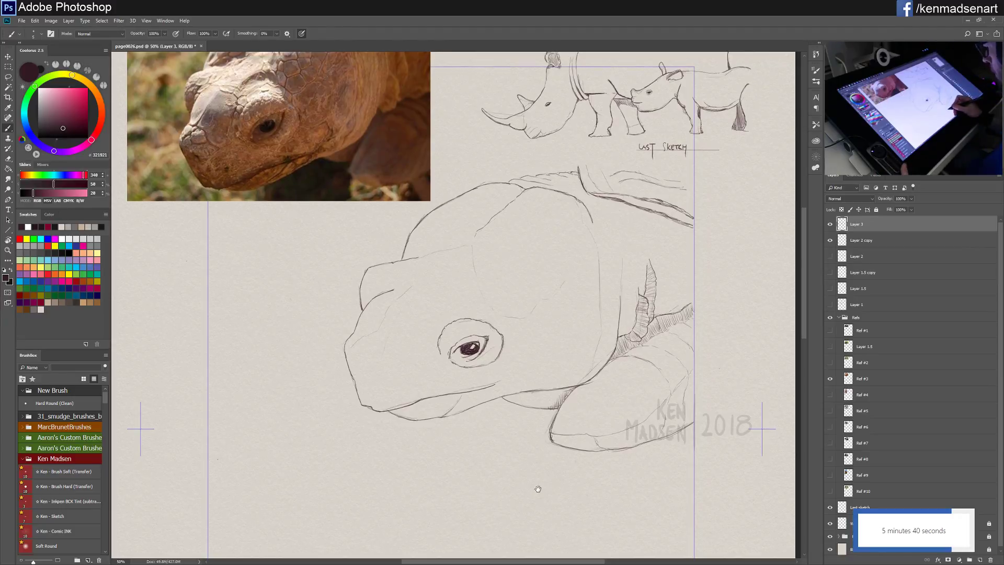
pyautogui.moveTo(538, 488)
pyautogui.mouseDown()
pyautogui.moveTo(594, 510)
pyautogui.moveTo(600, 546)
pyautogui.mouseUp()
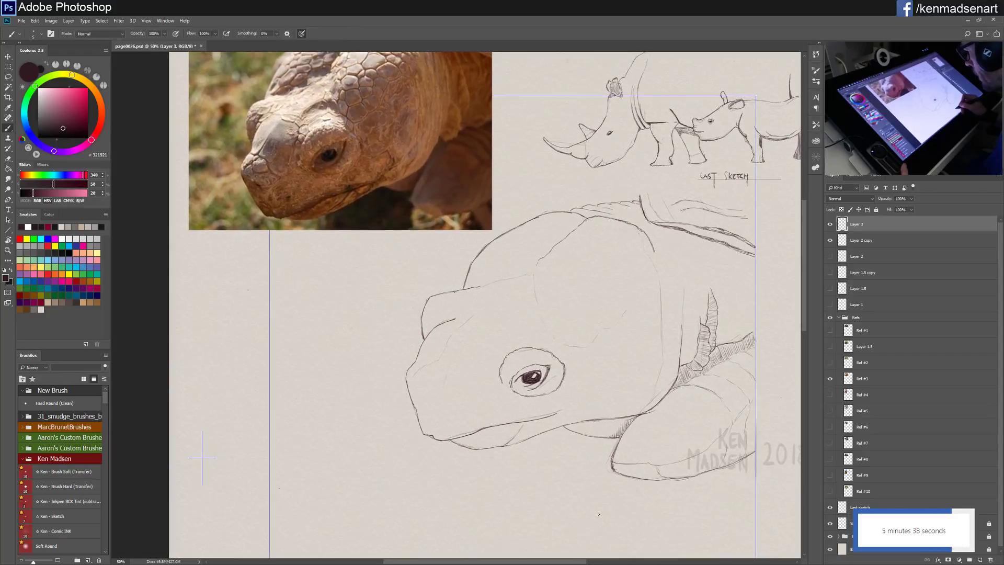
pyautogui.moveTo(528, 472); pyautogui.dragTo(534, 505)
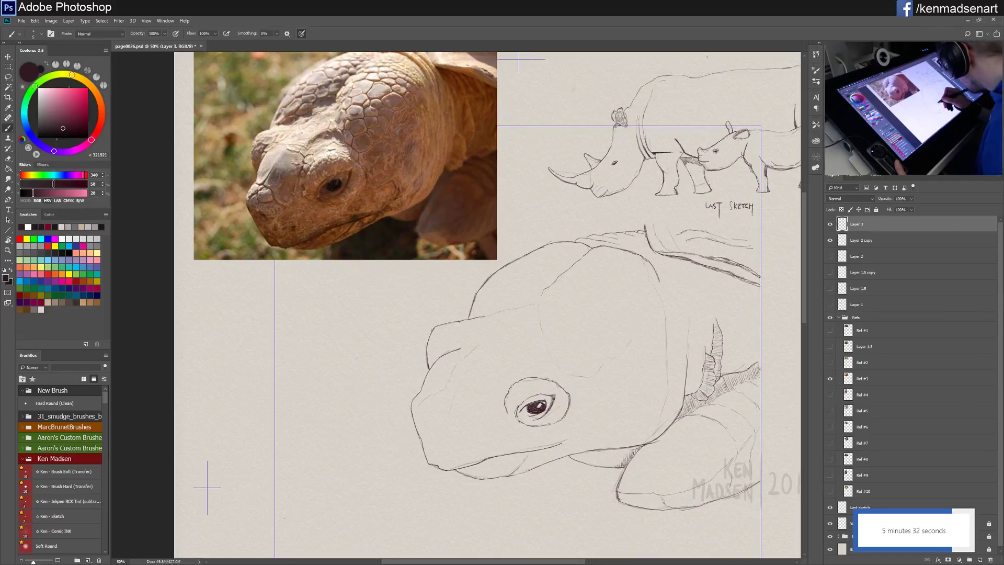
pyautogui.moveTo(517, 406); pyautogui.dragTo(523, 401)
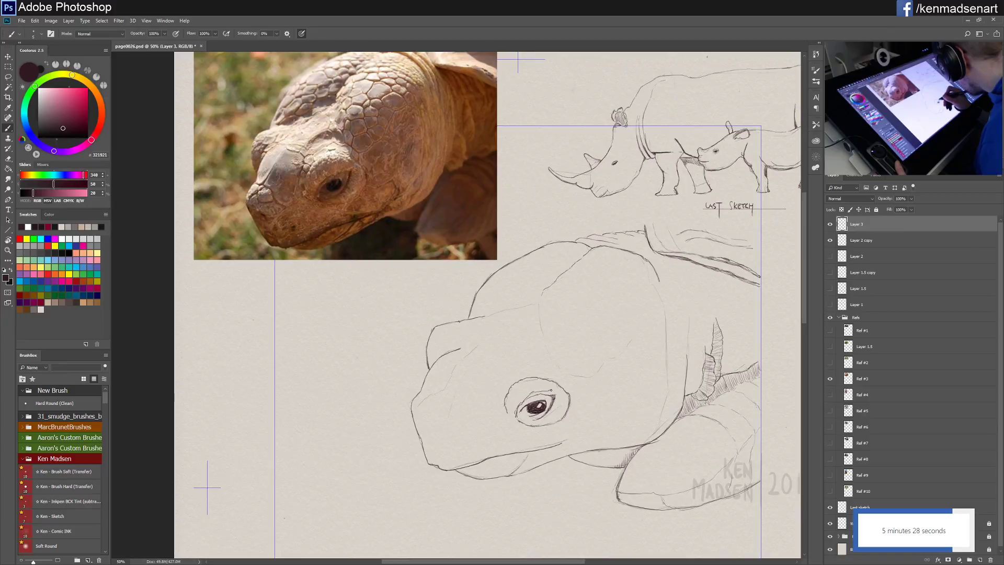
pyautogui.moveTo(546, 389); pyautogui.dragTo(530, 394)
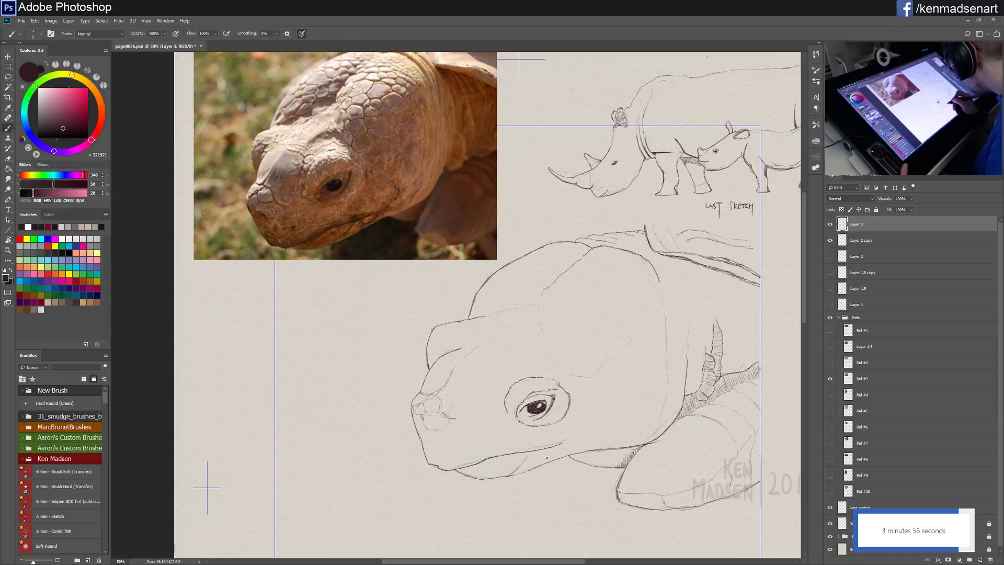
# Step: Lasso the tortoise's eye, scale it down slightly and shift it up toward the snout, clearing the selection
pyautogui.click(10, 77)
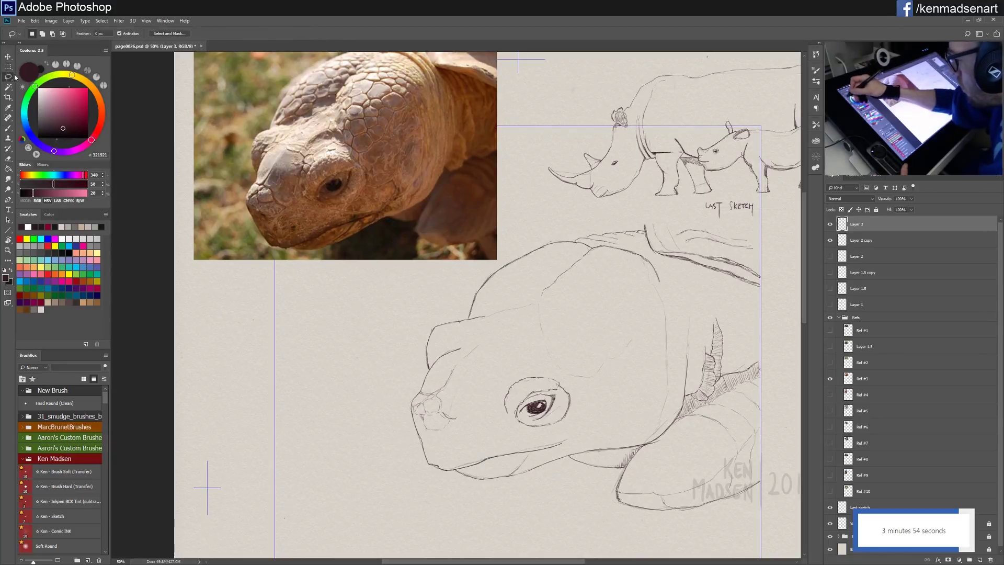
pyautogui.moveTo(510, 434)
pyautogui.mouseDown()
pyautogui.moveTo(523, 437)
pyautogui.moveTo(580, 389)
pyautogui.moveTo(520, 369)
pyautogui.moveTo(517, 425)
pyautogui.mouseUp()
pyautogui.press('v')
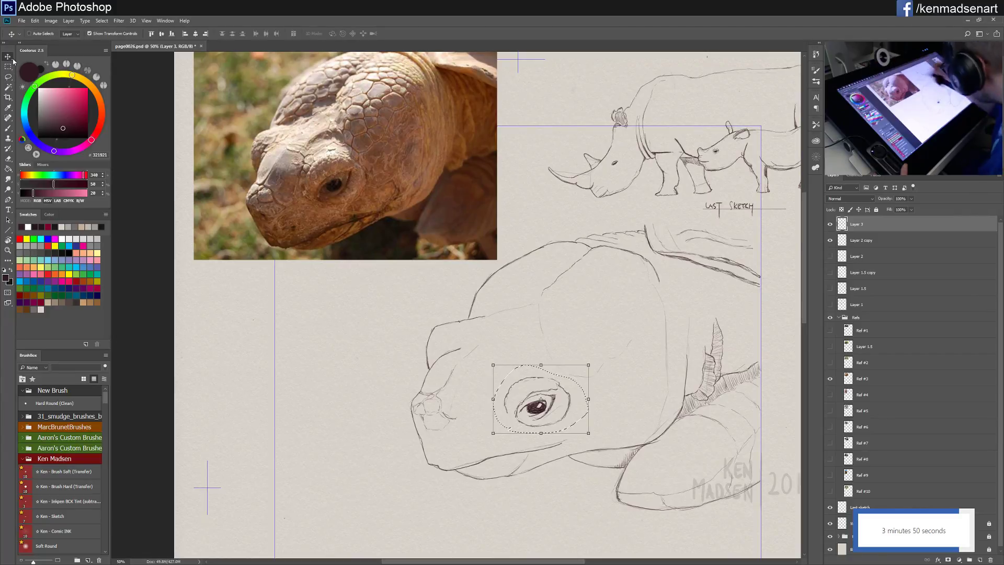
pyautogui.moveTo(588, 432); pyautogui.dragTo(536, 403)
pyautogui.press('Return')
pyautogui.hotkey('ctrl', 'd')
# Step: Draw small scales on the brow, a patch of polygonal scales on the head behind the eye, and light wrinkles on the neck
pyautogui.press('b')
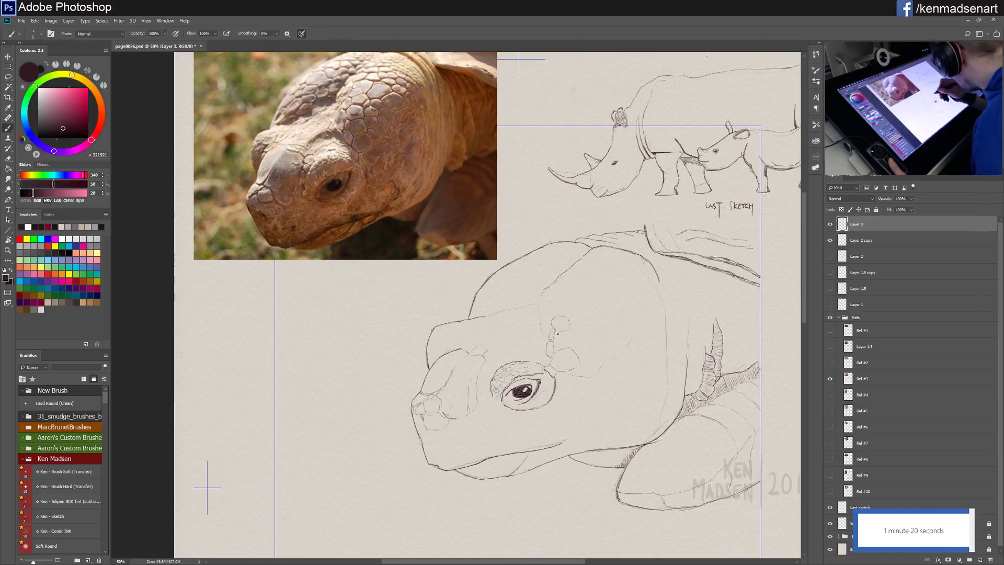
pyautogui.moveTo(557, 333); pyautogui.dragTo(569, 332)
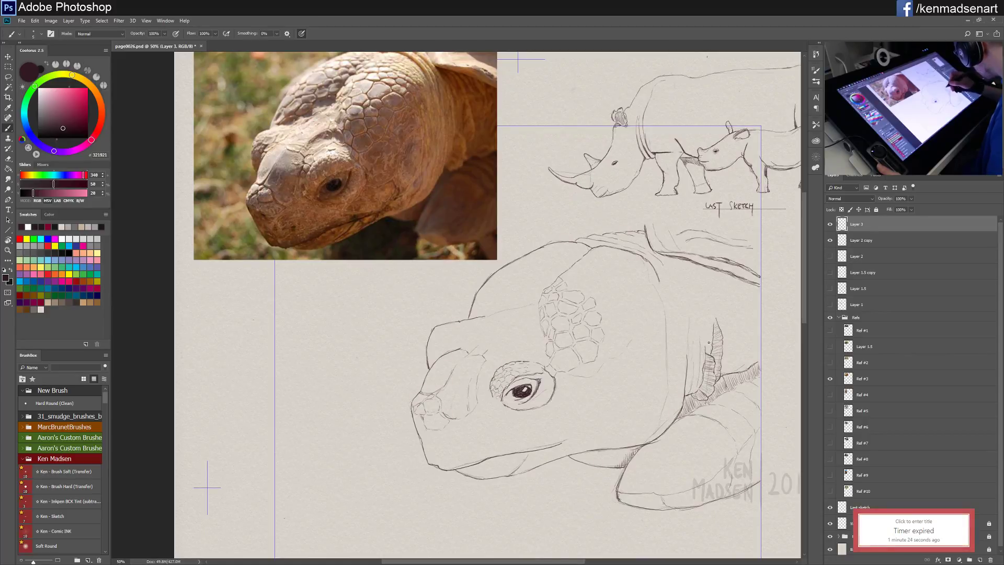
pyautogui.moveTo(713, 390); pyautogui.dragTo(758, 366)
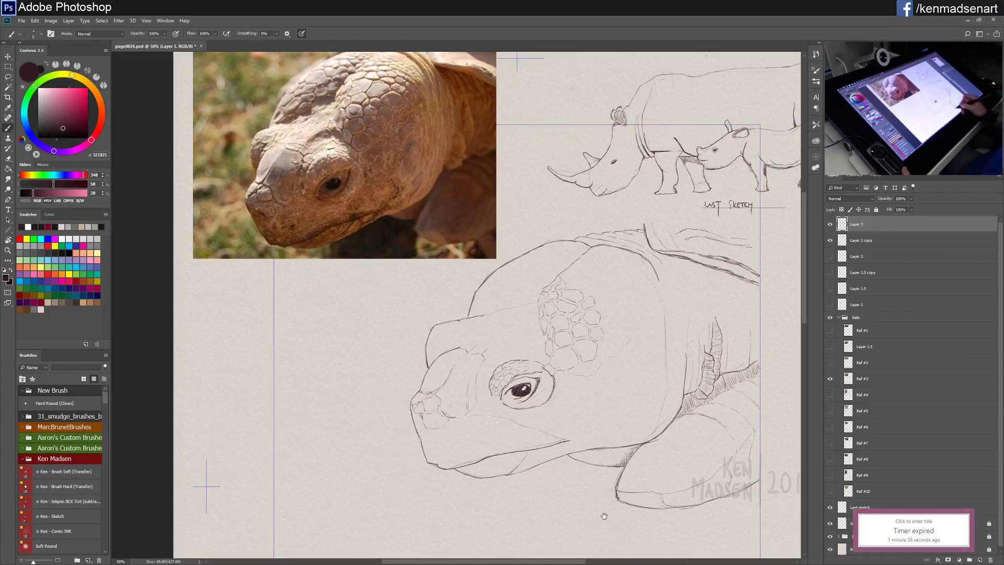
# Step: Hide the rhino sketch on Layer 2 copy, duplicate Layer 3 with the tortoise, and hide the original Layer 3
pyautogui.moveTo(605, 516); pyautogui.dragTo(544, 482)
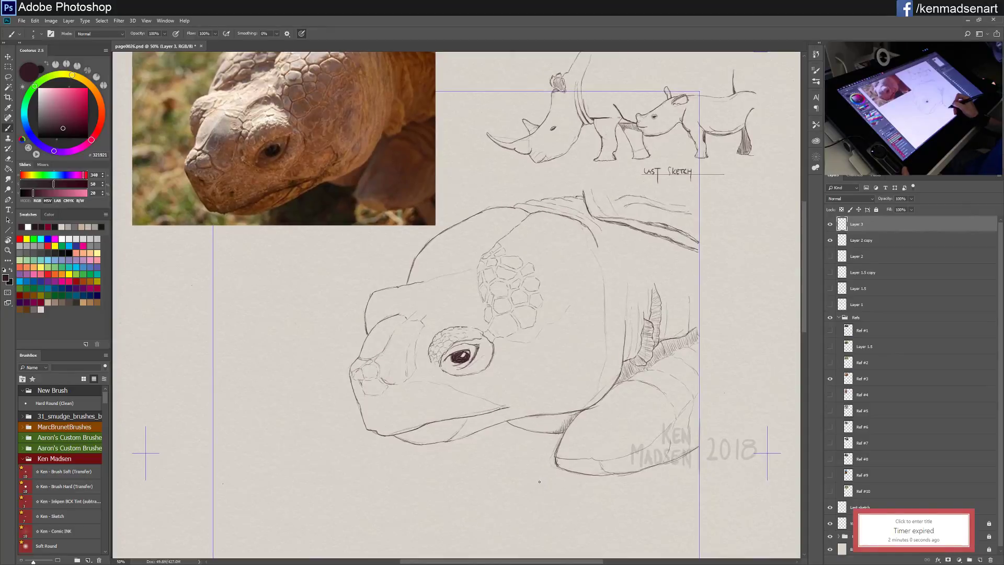
pyautogui.click(829, 241)
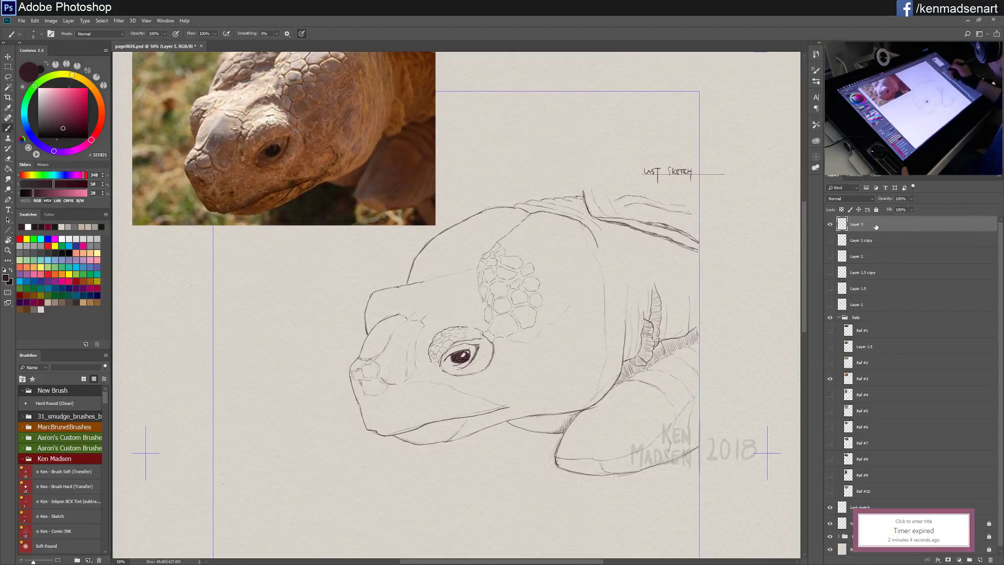
pyautogui.moveTo(895, 225); pyautogui.dragTo(980, 559)
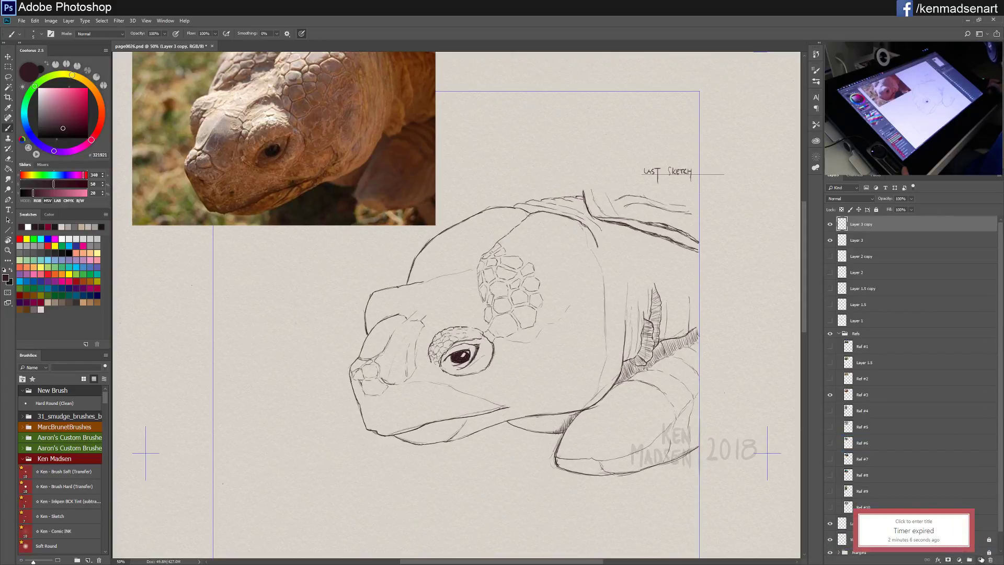
pyautogui.click(830, 240)
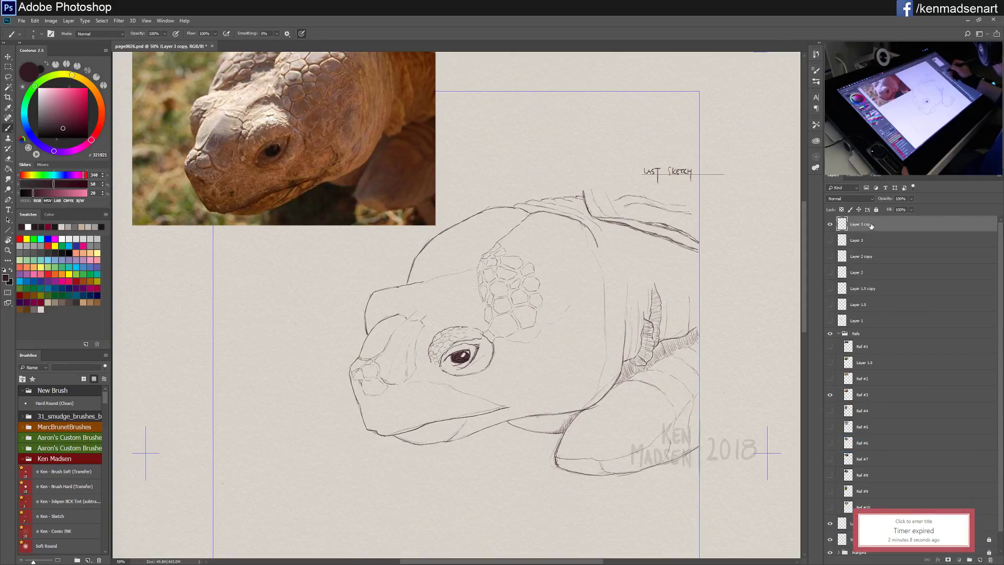
# Step: Scale the duplicated tortoise sketch down to about 64% and place it above the "Last sketch" label
pyautogui.click(9, 56)
pyautogui.moveTo(582, 405)
pyautogui.mouseDown()
pyautogui.moveTo(663, 246)
pyautogui.moveTo(695, 157)
pyautogui.moveTo(685, 106)
pyautogui.moveTo(674, 146)
pyautogui.moveTo(674, 97)
pyautogui.mouseUp()
pyautogui.moveTo(679, 234)
pyautogui.mouseDown()
pyautogui.moveTo(611, 352)
pyautogui.moveTo(635, 327)
pyautogui.moveTo(700, 198)
pyautogui.moveTo(698, 228)
pyautogui.moveTo(546, 458)
pyautogui.mouseUp()
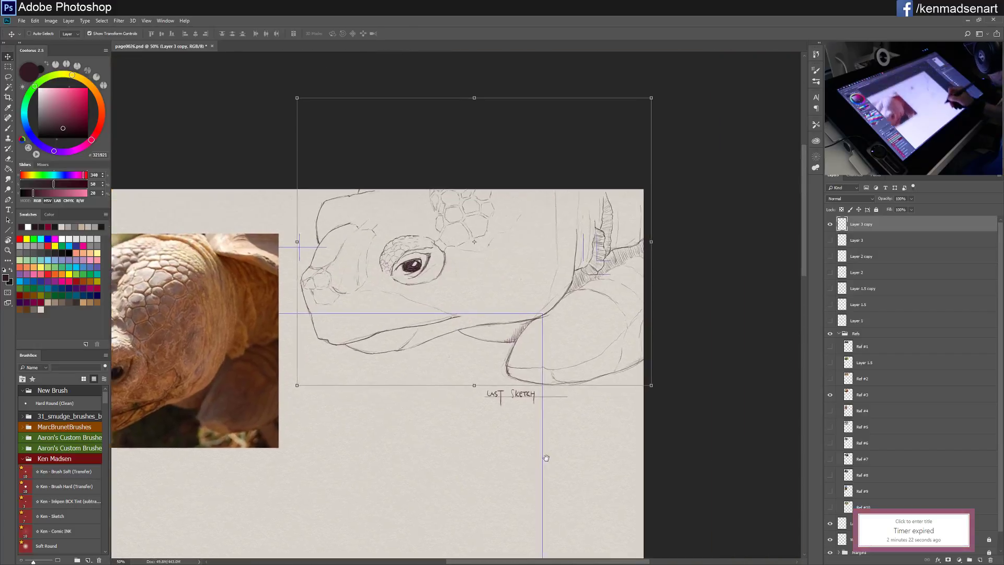
pyautogui.moveTo(646, 109); pyautogui.dragTo(562, 268)
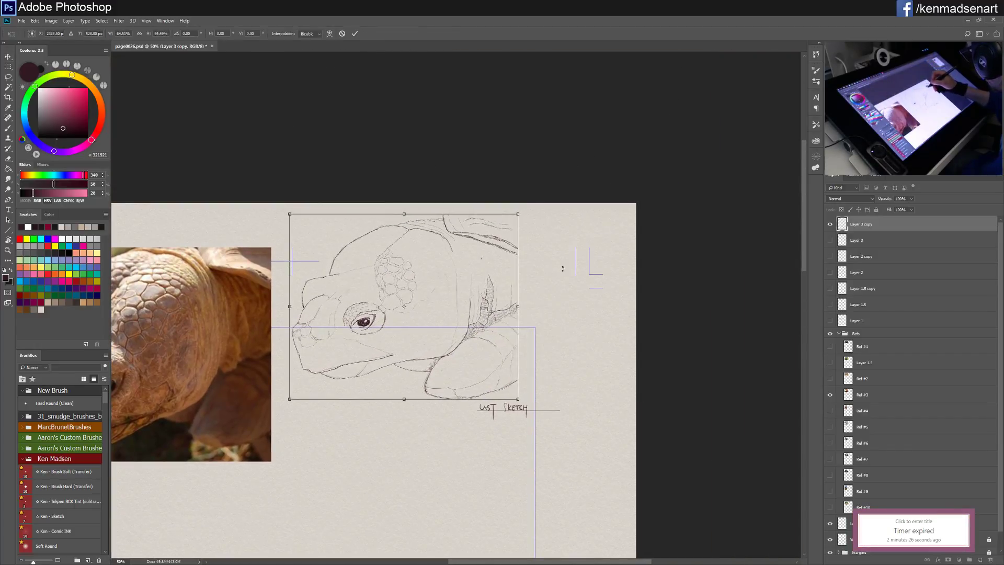
pyautogui.moveTo(482, 353); pyautogui.dragTo(575, 354)
pyautogui.click(354, 33)
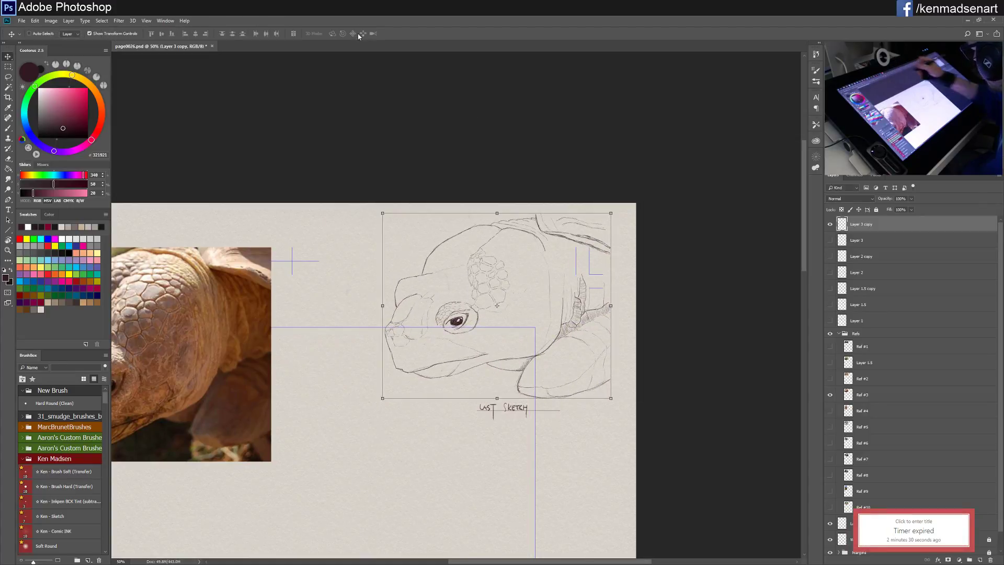
# Step: Replace the visible reference photo Ref #3 with Ref #4, the frontal rhino, and add a new layer for its sketch
pyautogui.moveTo(432, 479)
pyautogui.mouseDown()
pyautogui.moveTo(593, 291)
pyautogui.moveTo(639, 205)
pyautogui.mouseUp()
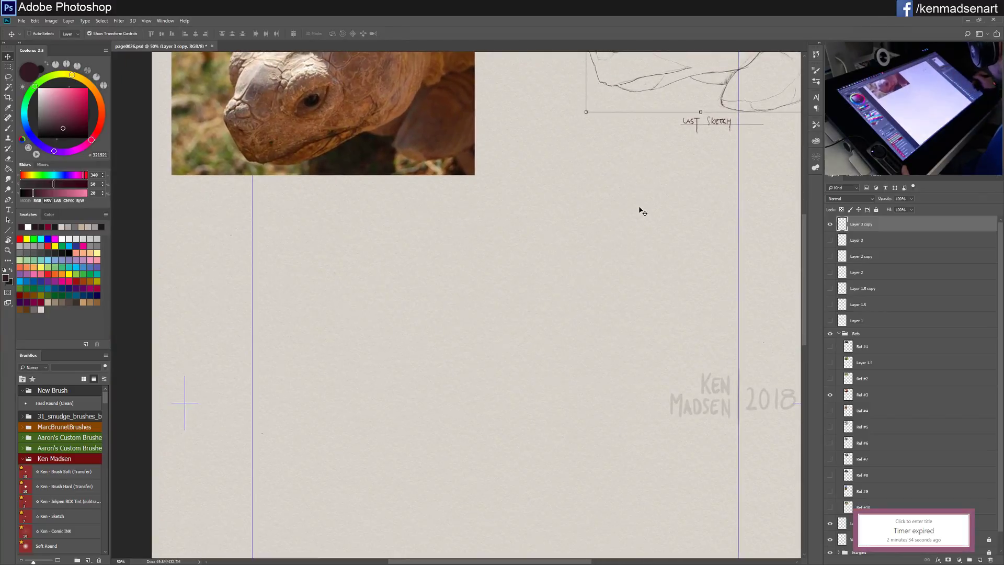
pyautogui.moveTo(654, 248)
pyautogui.mouseDown()
pyautogui.moveTo(638, 389)
pyautogui.moveTo(618, 403)
pyautogui.moveTo(625, 390)
pyautogui.mouseUp()
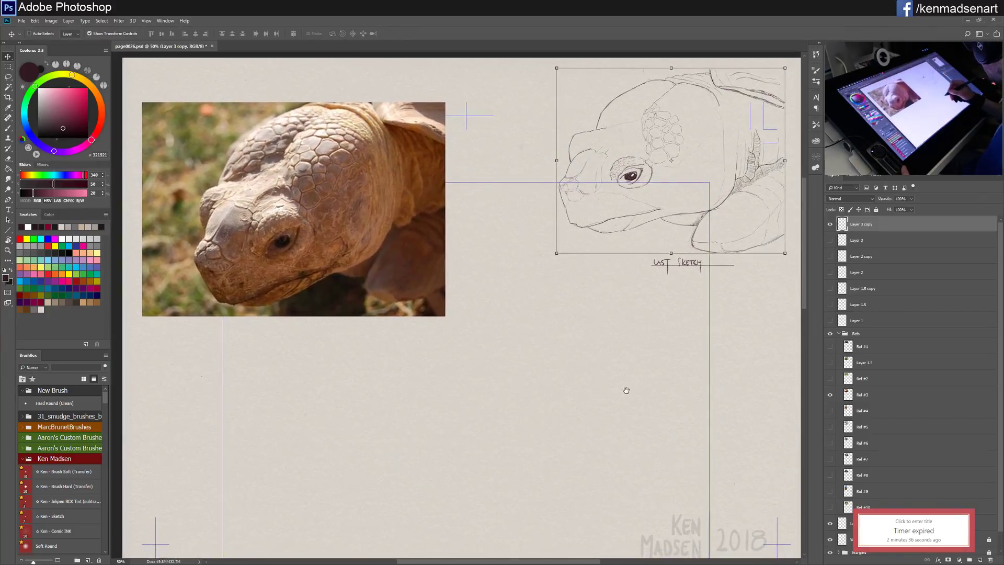
pyautogui.click(830, 396)
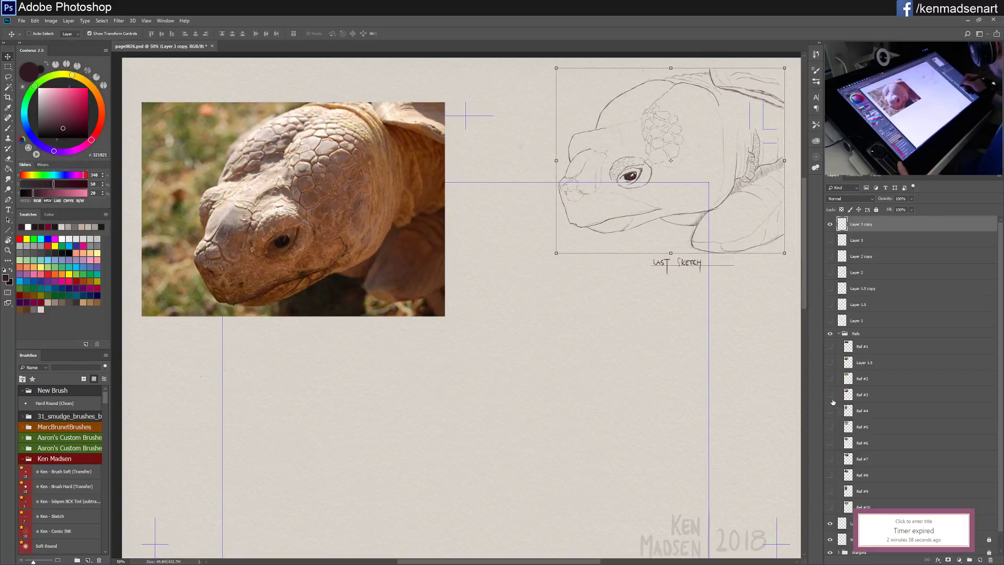
pyautogui.click(830, 411)
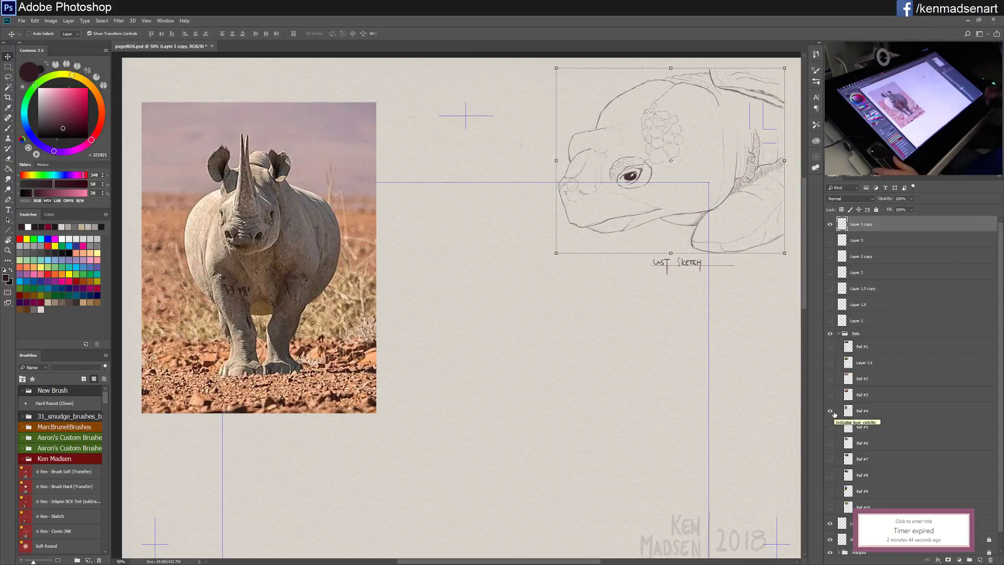
pyautogui.click(978, 559)
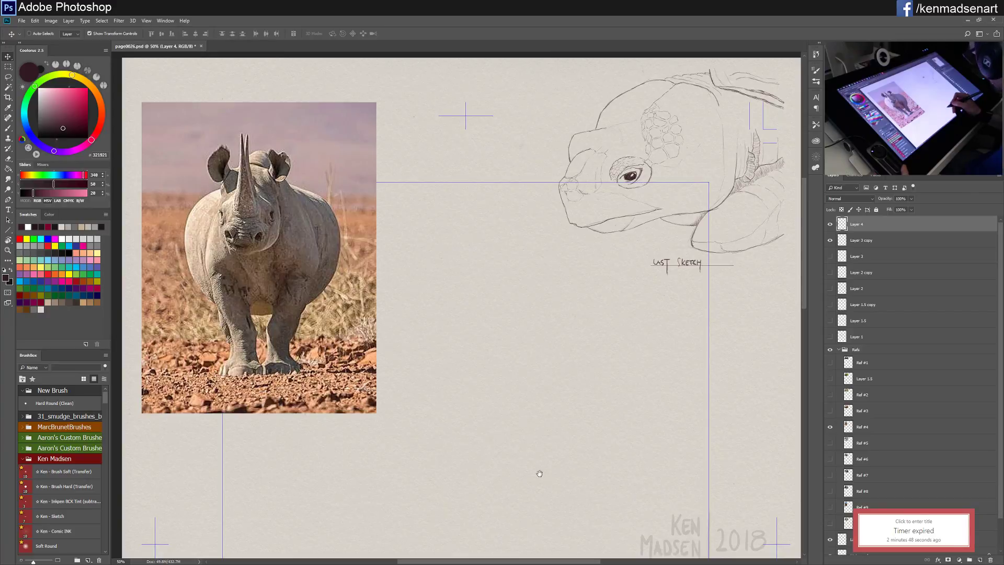
pyautogui.moveTo(540, 474)
pyautogui.mouseDown()
pyautogui.moveTo(549, 441)
pyautogui.moveTo(526, 366)
pyautogui.moveTo(528, 452)
pyautogui.mouseUp()
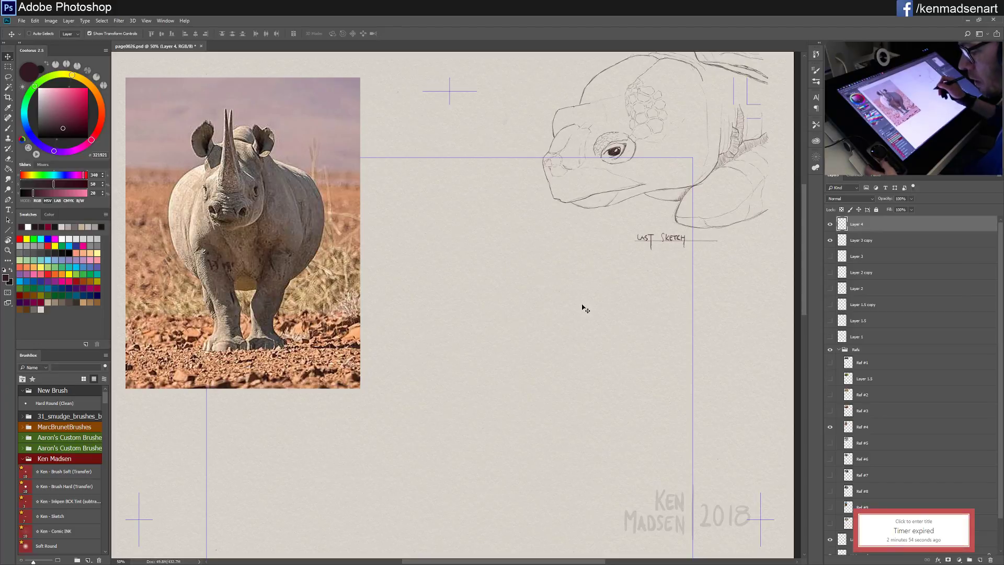
# Step: Select the Brush and restart the countdown timer at 30 minutes
pyautogui.press('b')
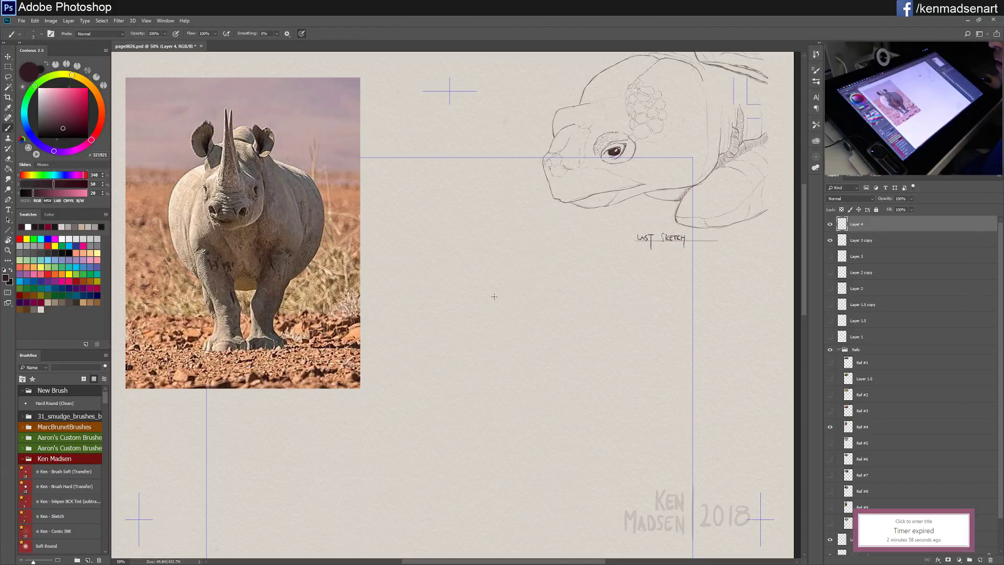
pyautogui.click(910, 543)
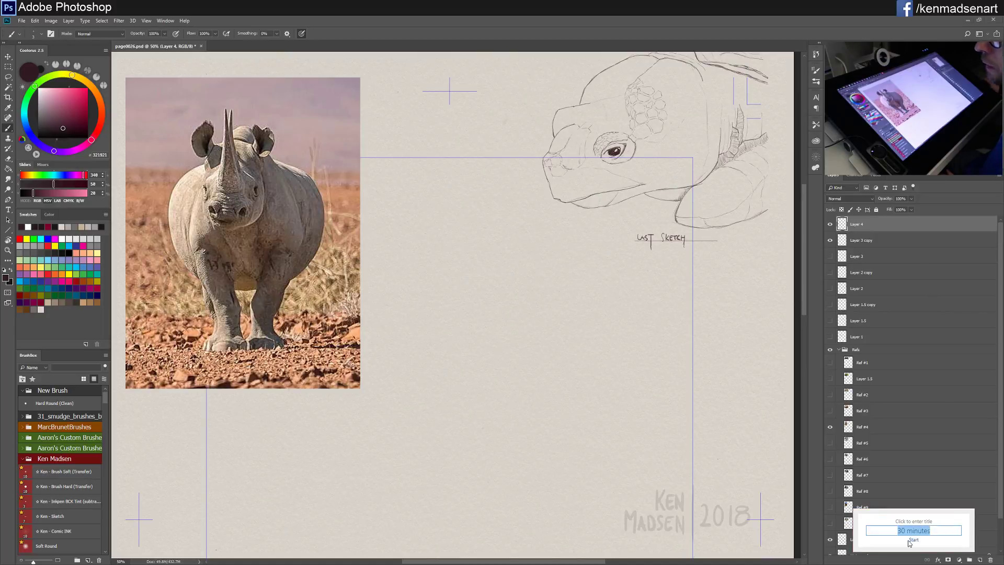
pyautogui.click(912, 540)
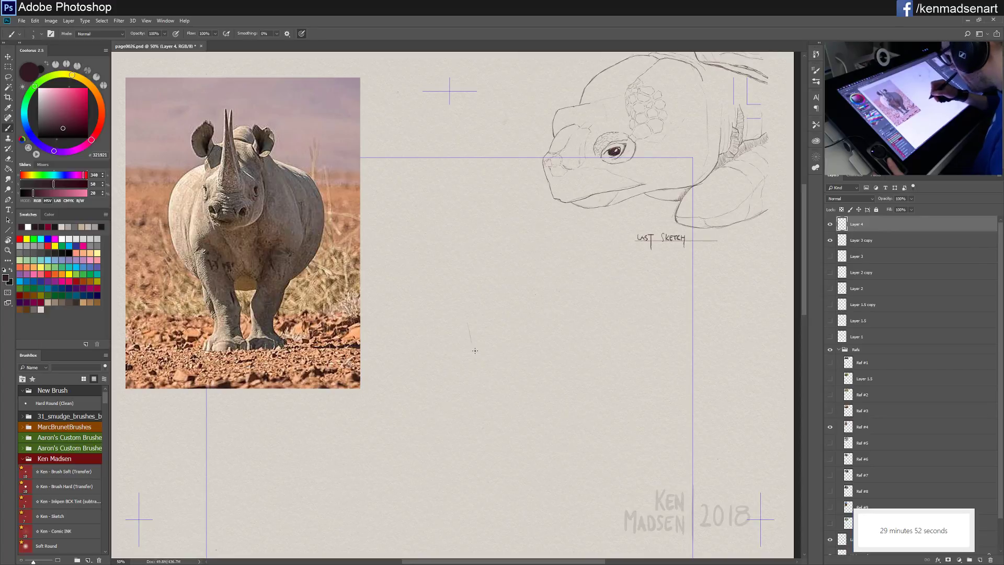
# Step: Block in the frontal rhino's head beside the photo with light strokes, giving it a long face outline, two ears and a tall central horn
pyautogui.moveTo(471, 343); pyautogui.dragTo(464, 360)
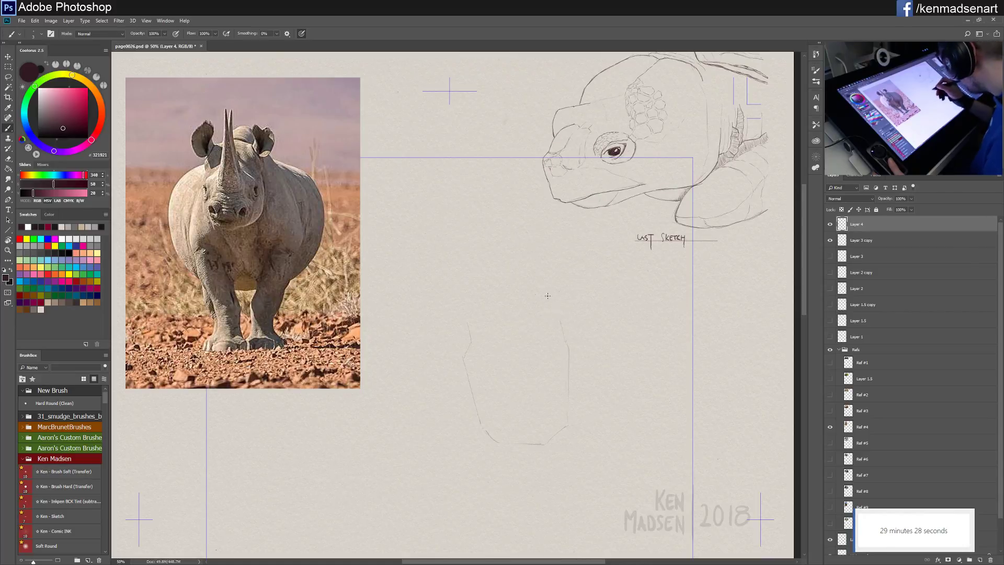
pyautogui.moveTo(488, 294); pyautogui.dragTo(494, 293)
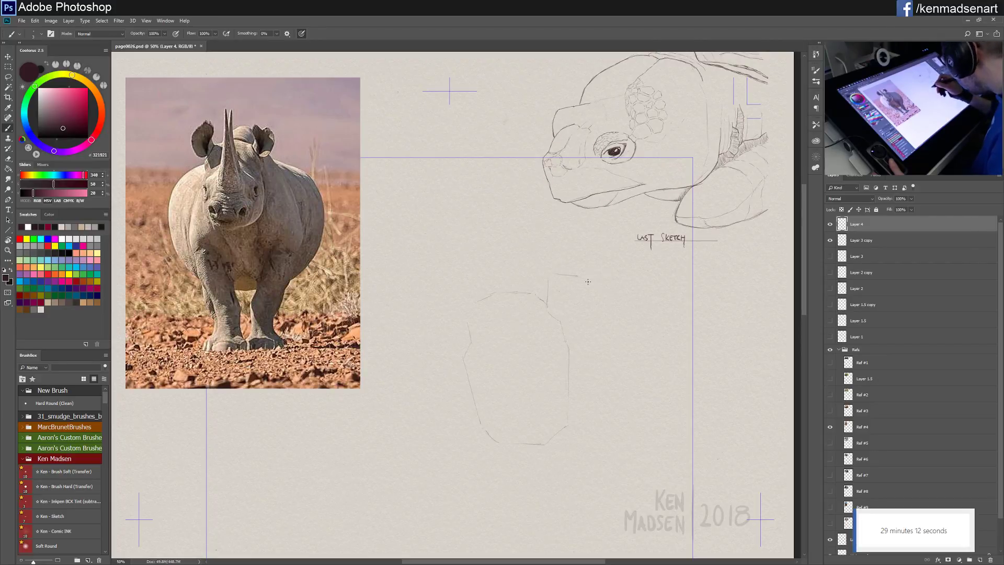
pyautogui.moveTo(578, 274); pyautogui.dragTo(585, 303)
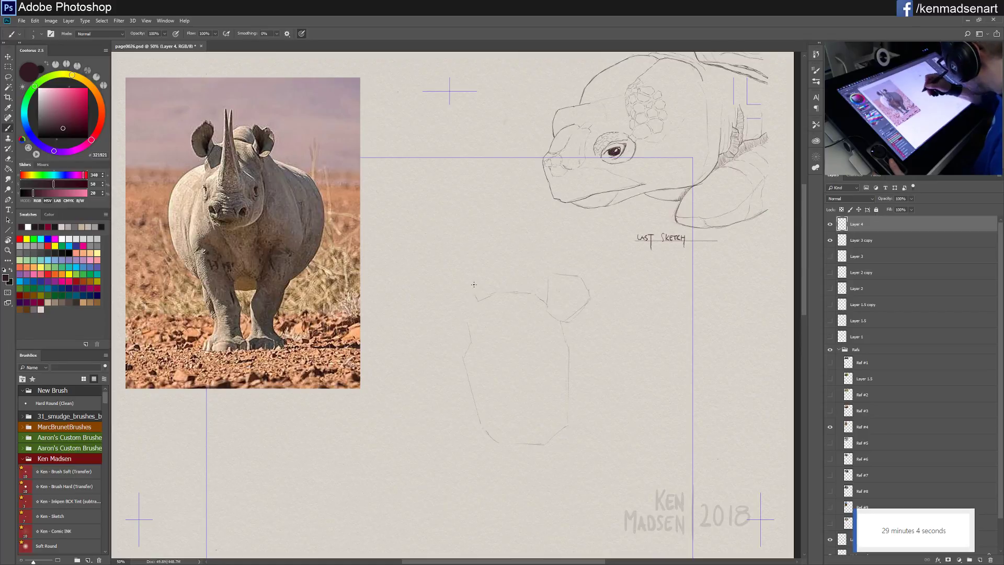
pyautogui.moveTo(473, 284); pyautogui.dragTo(476, 297)
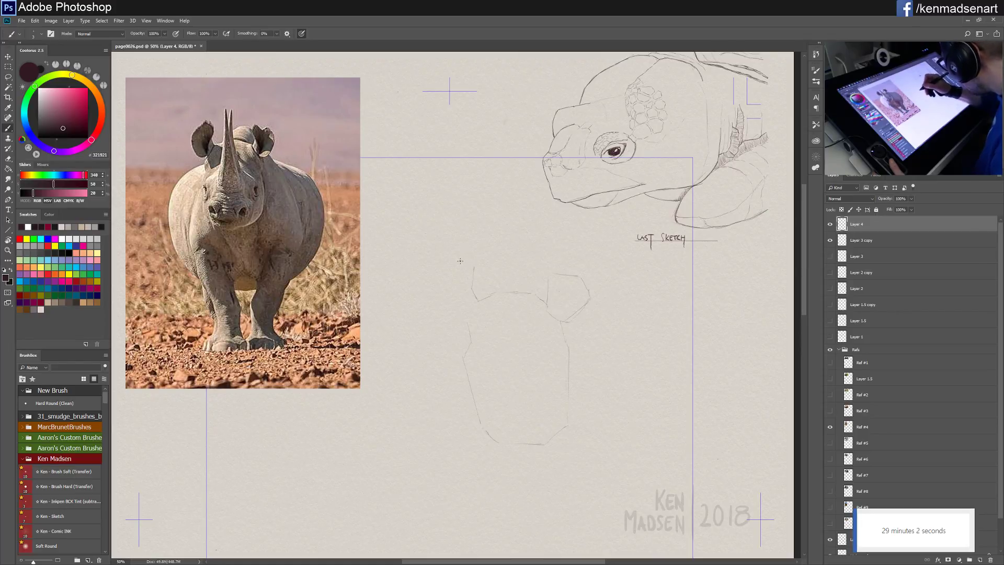
pyautogui.moveTo(463, 263)
pyautogui.mouseDown()
pyautogui.moveTo(474, 266)
pyautogui.moveTo(440, 285)
pyautogui.moveTo(453, 315)
pyautogui.mouseUp()
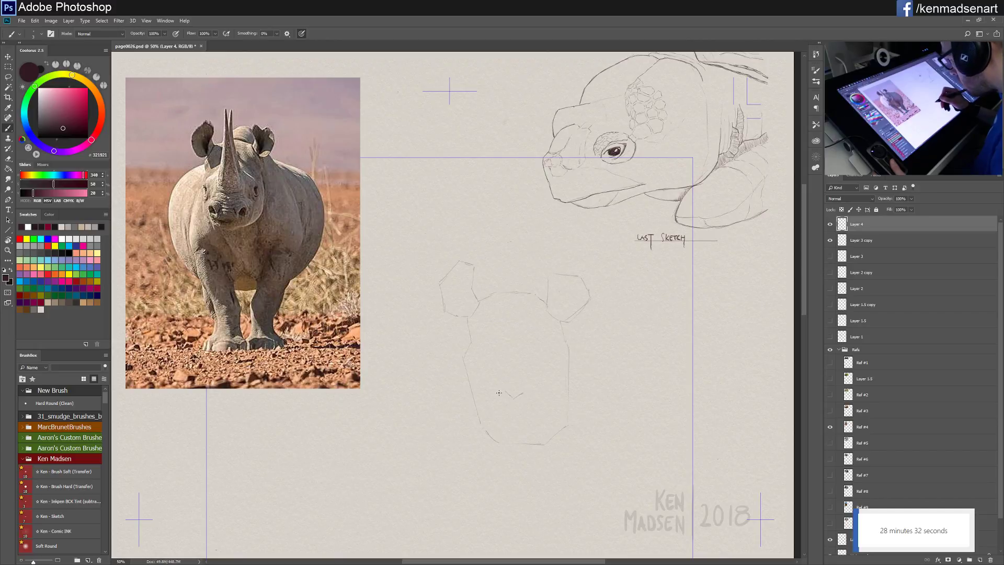
pyautogui.moveTo(504, 395); pyautogui.dragTo(530, 393)
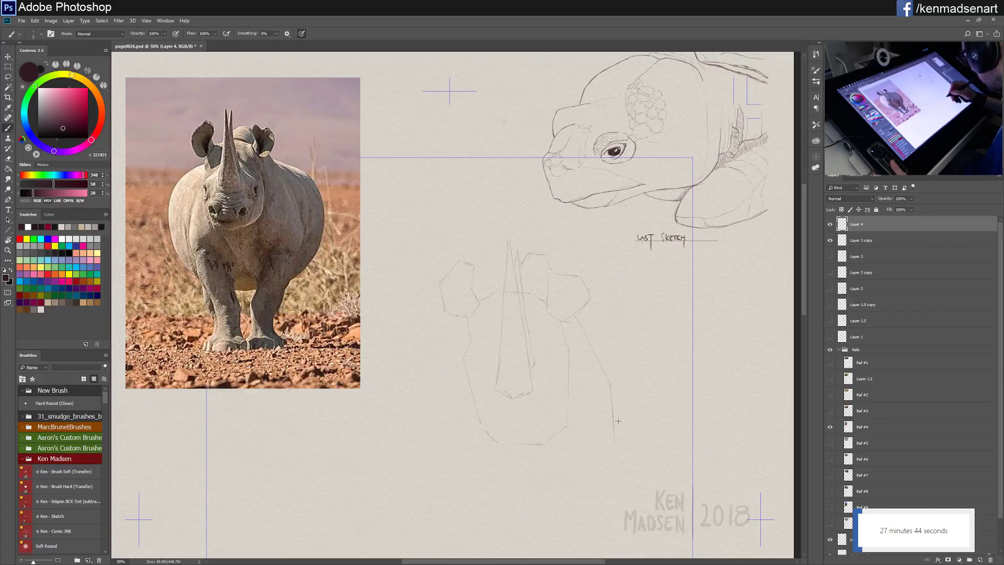
# Step: Block in the rhino's shoulders and broad rounded body on both sides of the head with light, angular strokes
pyautogui.moveTo(621, 456); pyautogui.dragTo(622, 461)
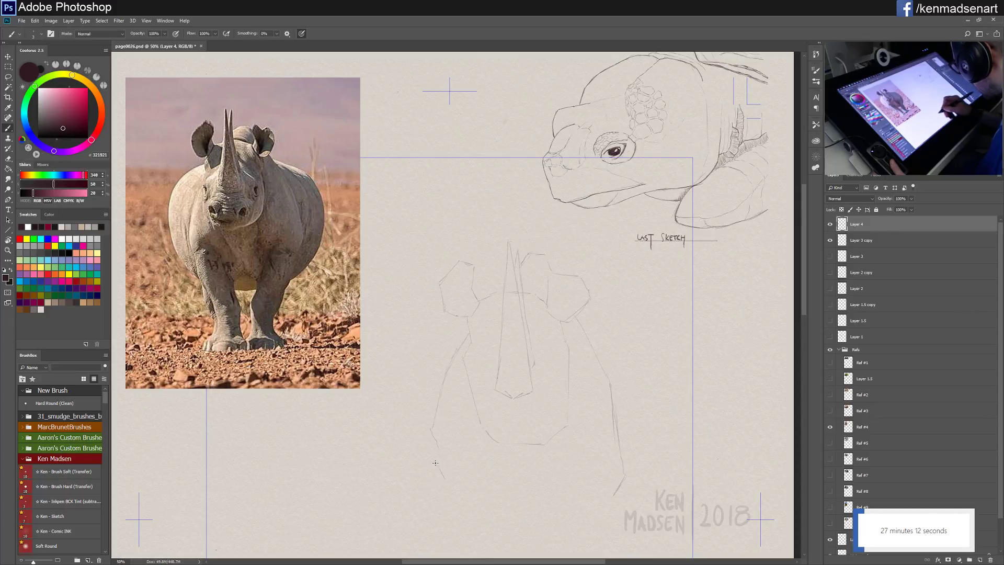
pyautogui.moveTo(436, 456); pyautogui.dragTo(430, 440)
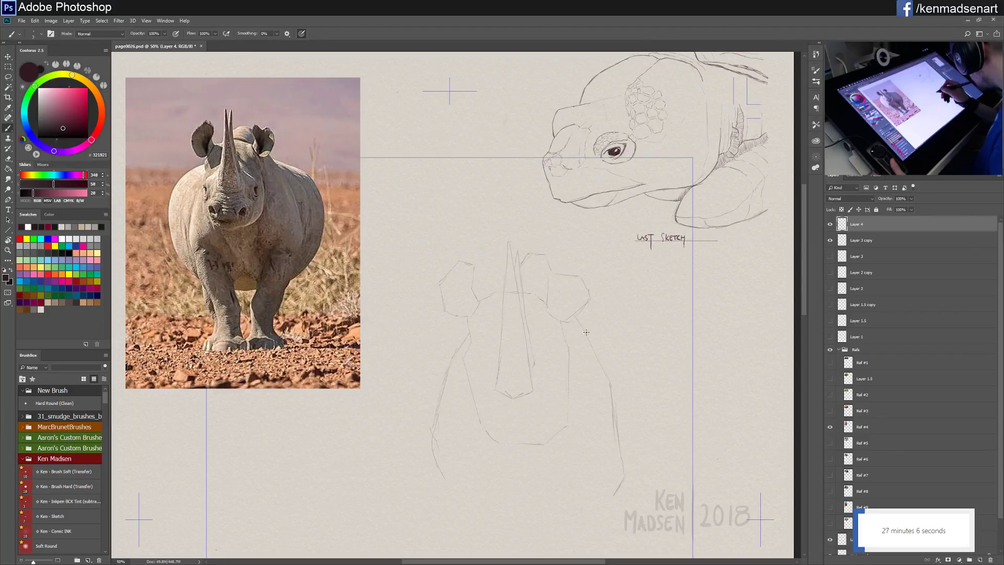
pyautogui.moveTo(628, 347); pyautogui.dragTo(652, 355)
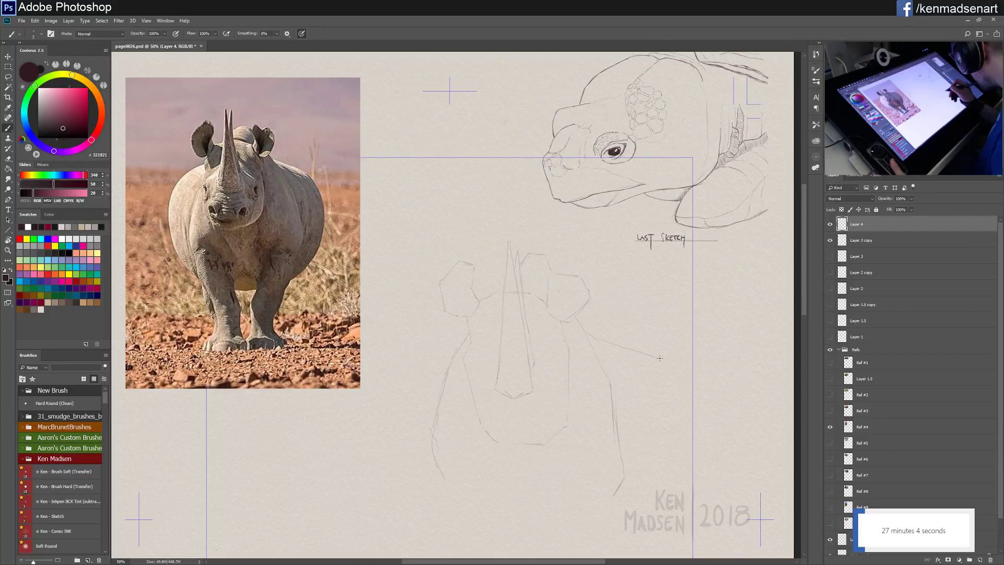
pyautogui.moveTo(685, 367); pyautogui.dragTo(684, 374)
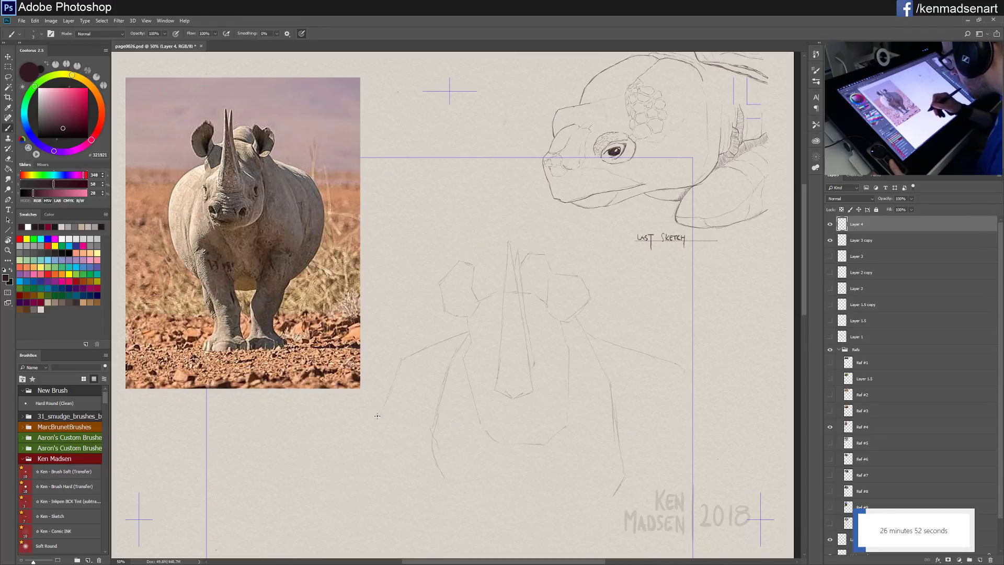
pyautogui.moveTo(381, 423); pyautogui.dragTo(402, 517)
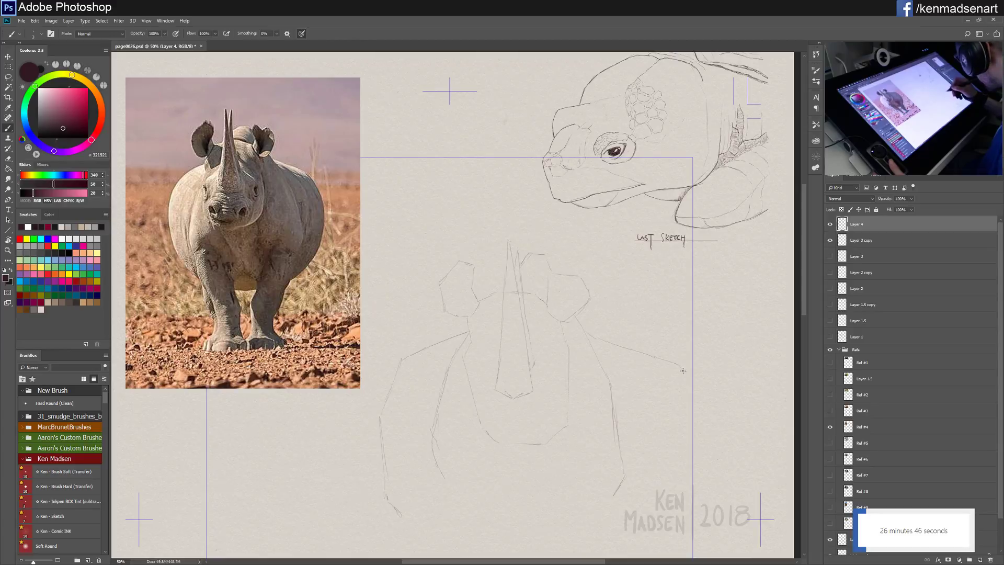
pyautogui.moveTo(687, 391); pyautogui.dragTo(684, 475)
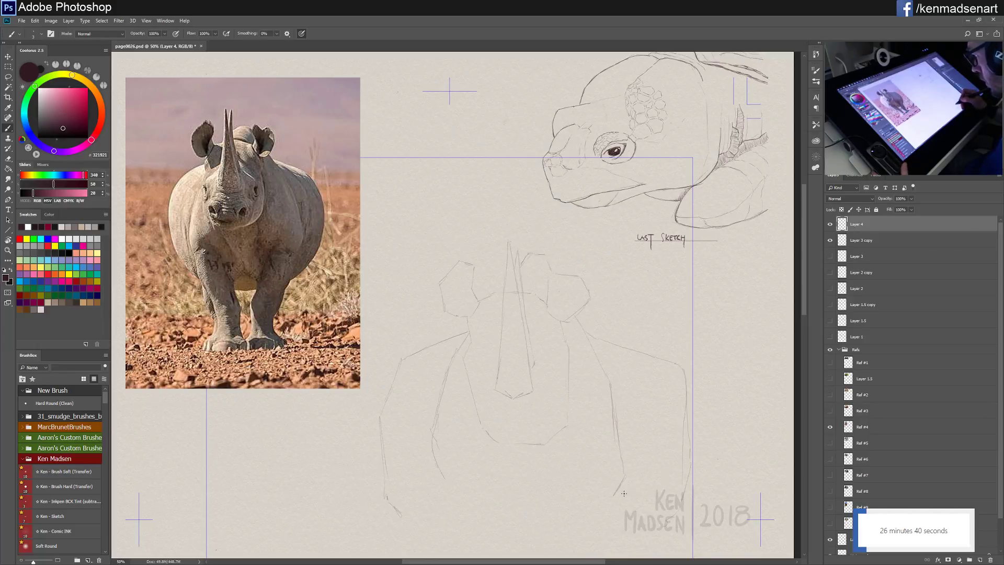
# Step: Extend the block-in below the shoulders with the underside of the belly and the outer contours of both front legs
pyautogui.scroll(-3, 548, 442)
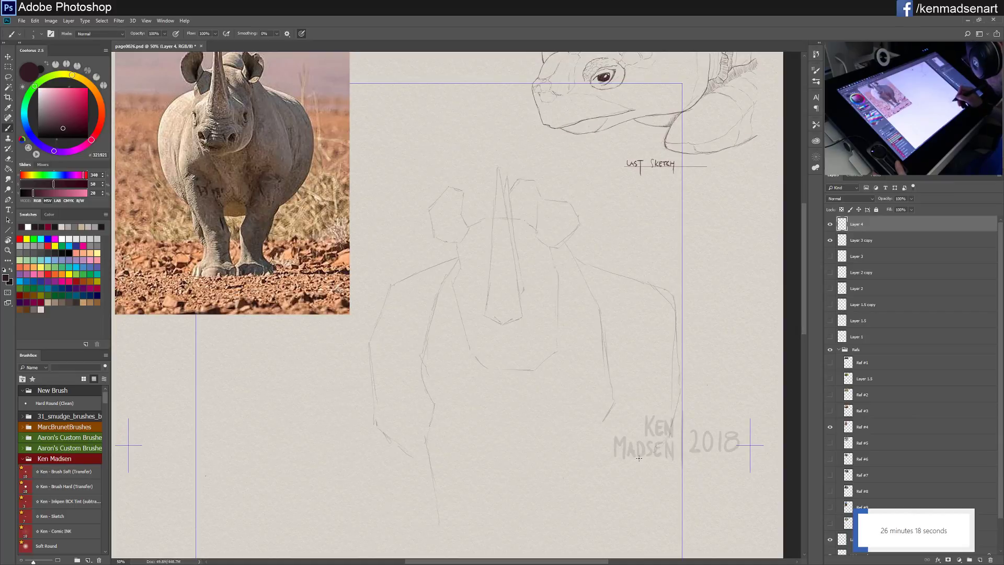
pyautogui.moveTo(616, 472); pyautogui.dragTo(642, 456)
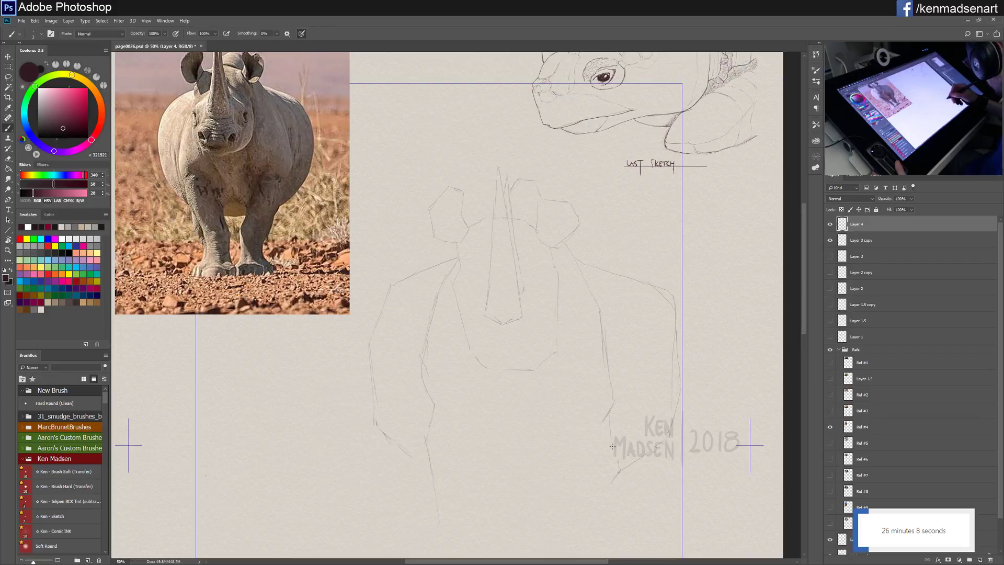
pyautogui.moveTo(615, 401); pyautogui.dragTo(615, 379)
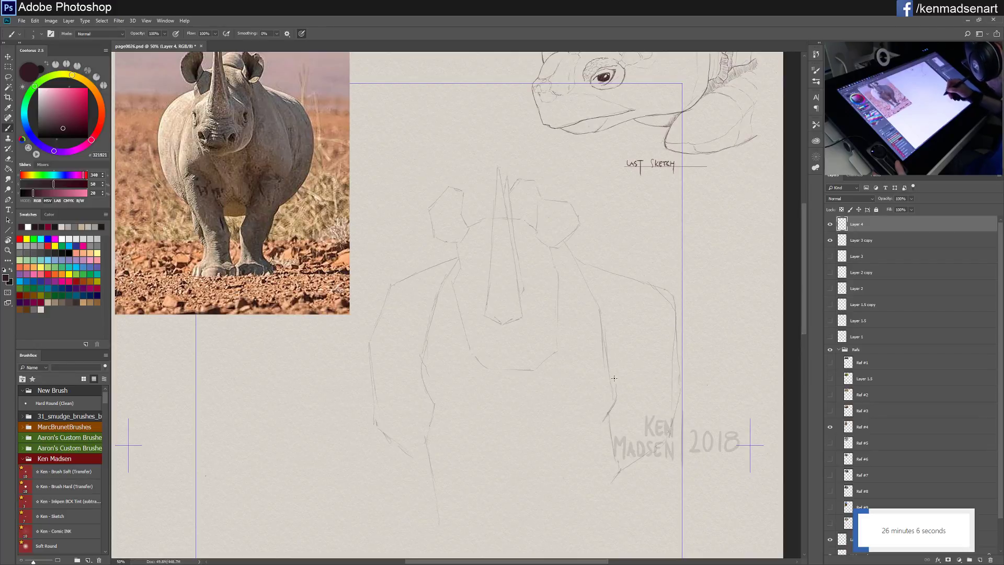
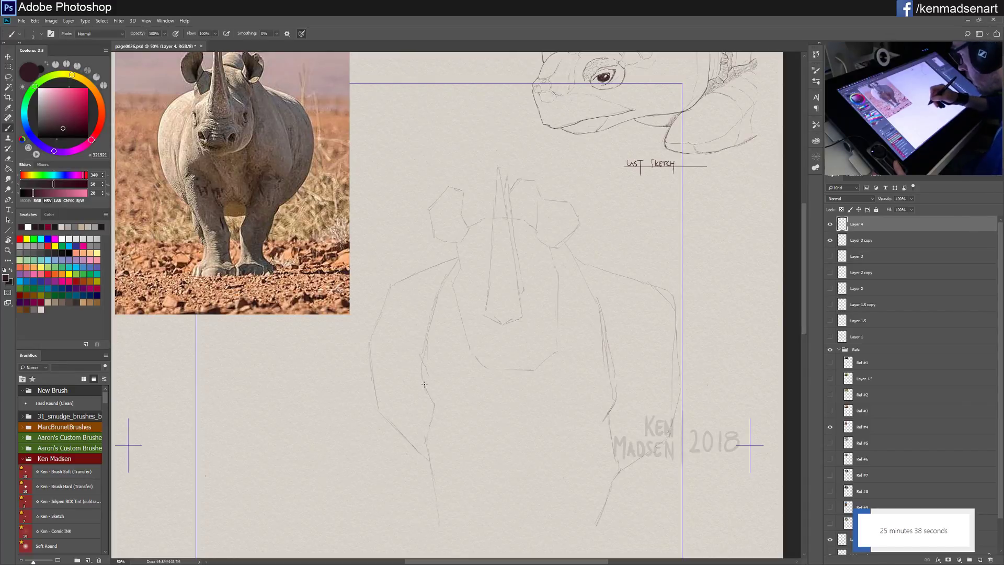
pyautogui.moveTo(418, 366); pyautogui.dragTo(416, 377)
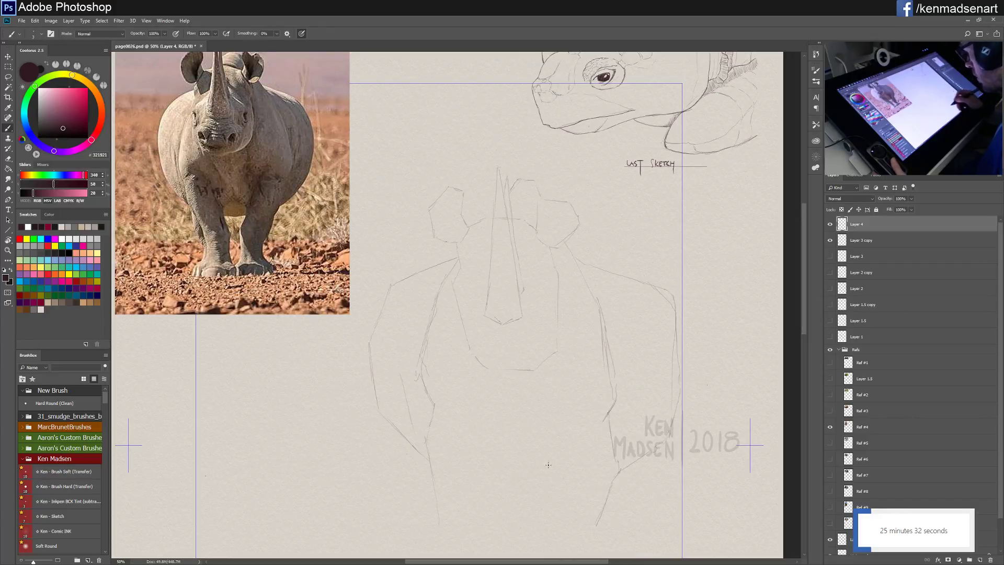
# Step: Sketch the chest folds beneath the chin and the inner contours of both front legs, with a short belly line between them
pyautogui.moveTo(490, 372); pyautogui.dragTo(506, 407)
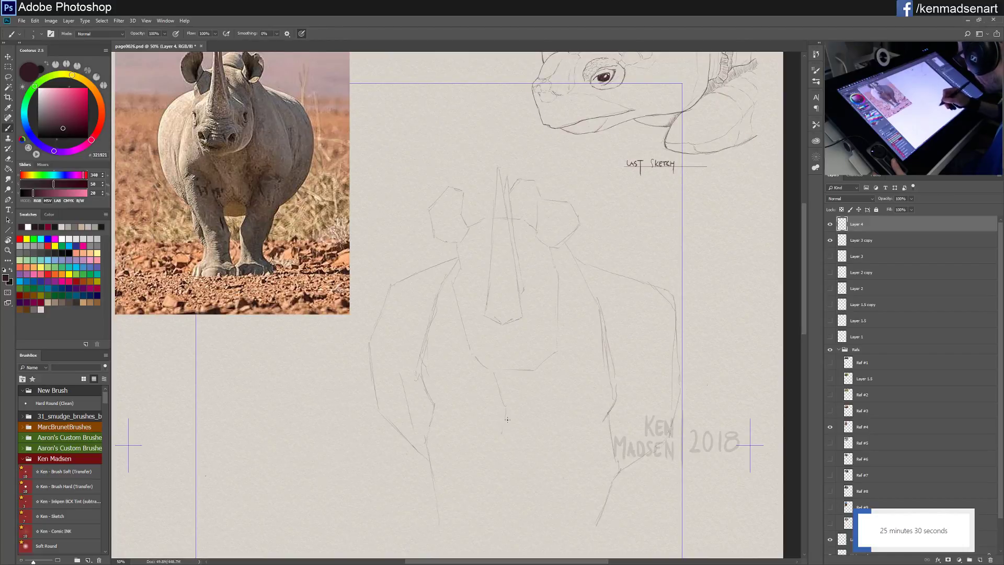
pyautogui.moveTo(532, 373); pyautogui.dragTo(536, 385)
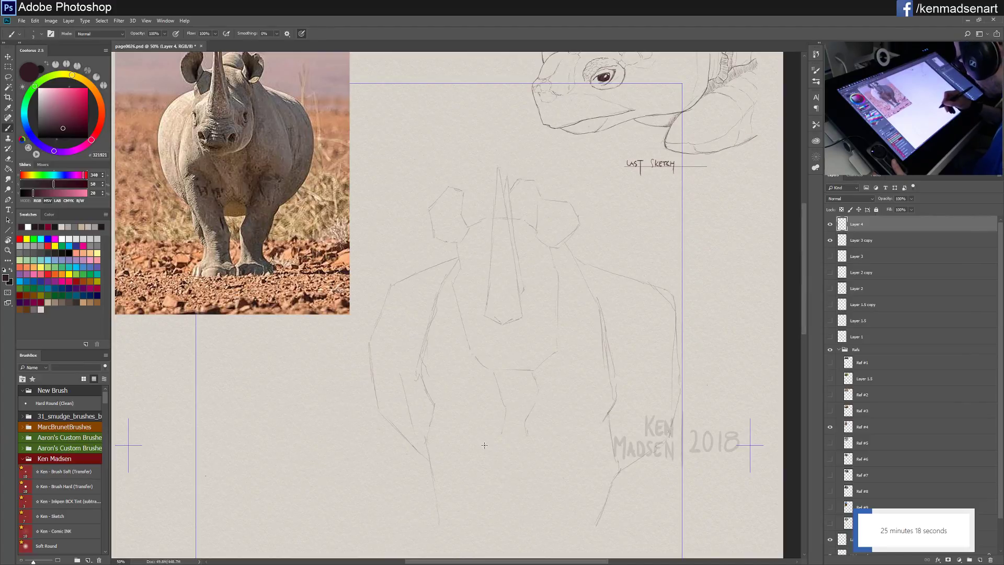
pyautogui.moveTo(484, 445); pyautogui.dragTo(490, 457)
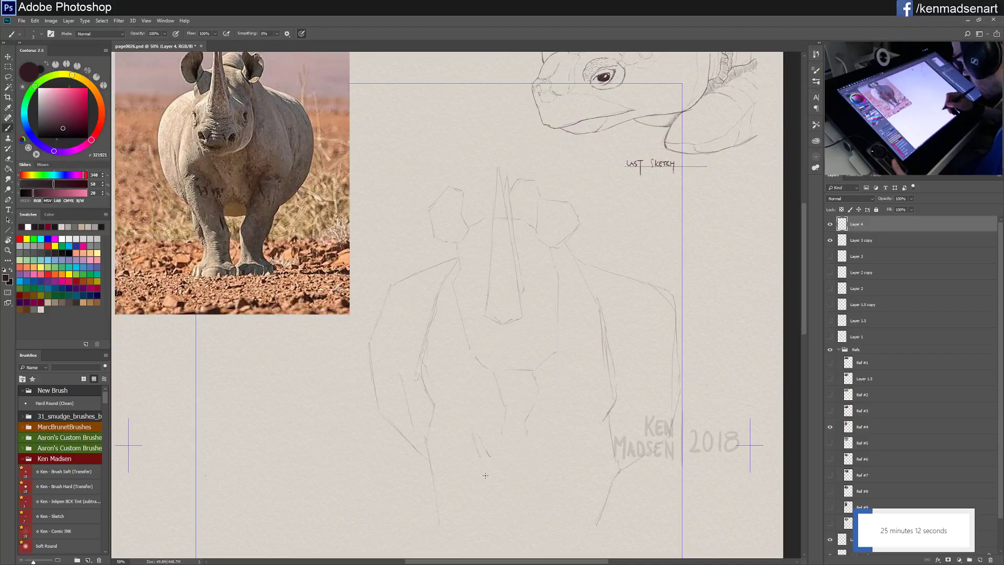
pyautogui.moveTo(476, 450); pyautogui.dragTo(485, 531)
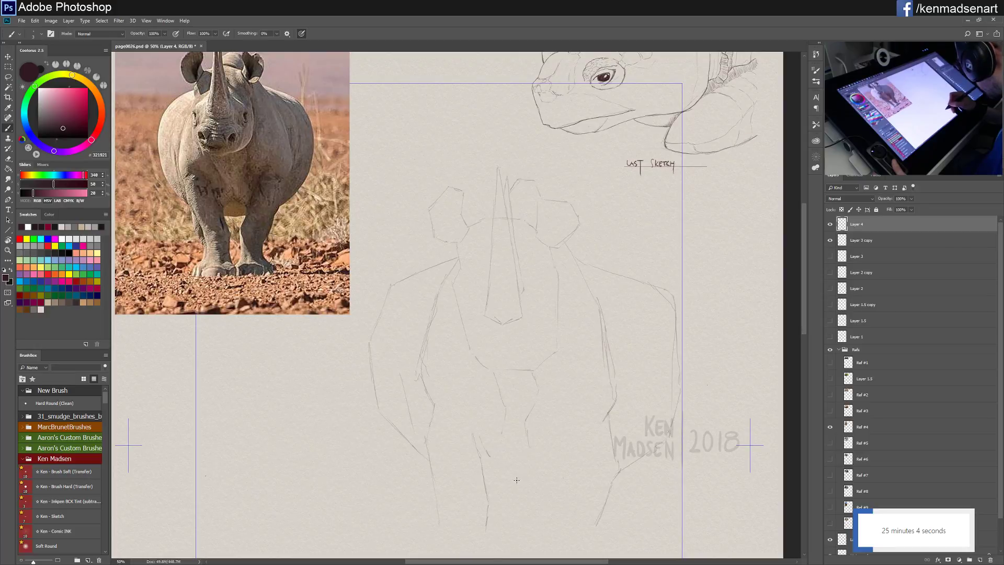
pyautogui.moveTo(518, 482); pyautogui.dragTo(527, 463)
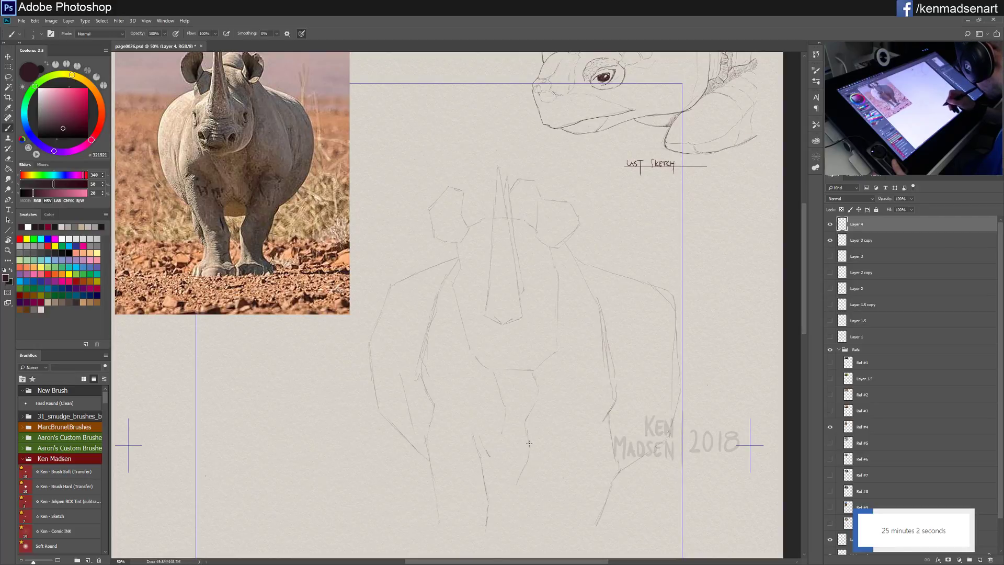
pyautogui.moveTo(479, 432); pyautogui.dragTo(486, 445)
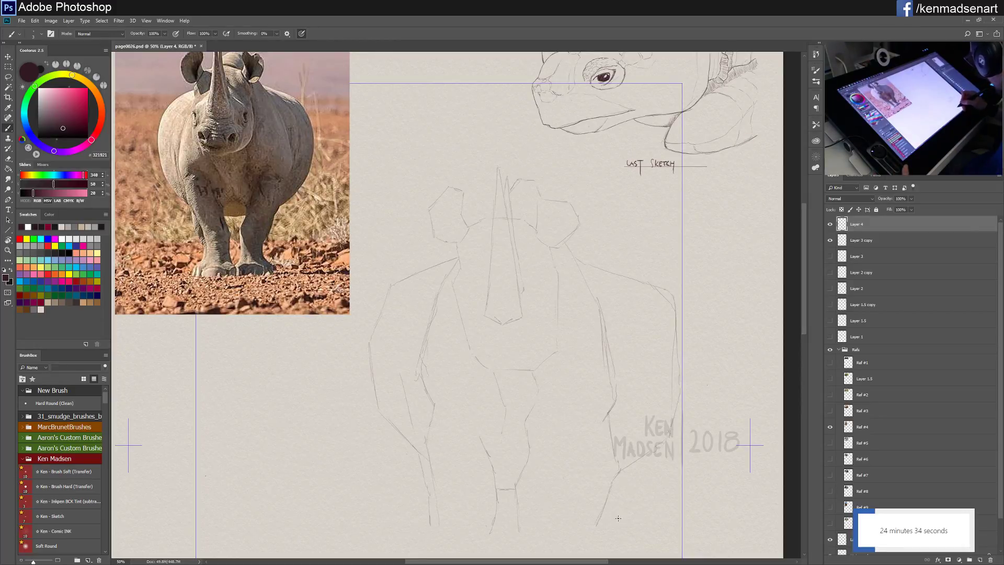
# Step: Redraw the flank on the signature side narrower and more angular, and refine the belly line and leg contours beneath it
pyautogui.moveTo(627, 511)
pyautogui.mouseDown()
pyautogui.moveTo(628, 389)
pyautogui.moveTo(631, 441)
pyautogui.mouseUp()
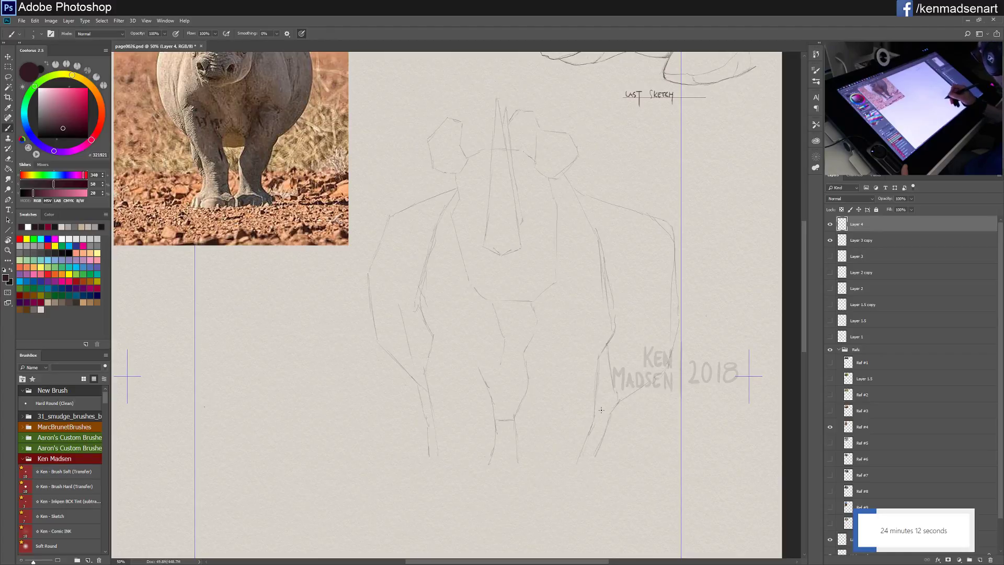
pyautogui.moveTo(620, 398); pyautogui.dragTo(638, 388)
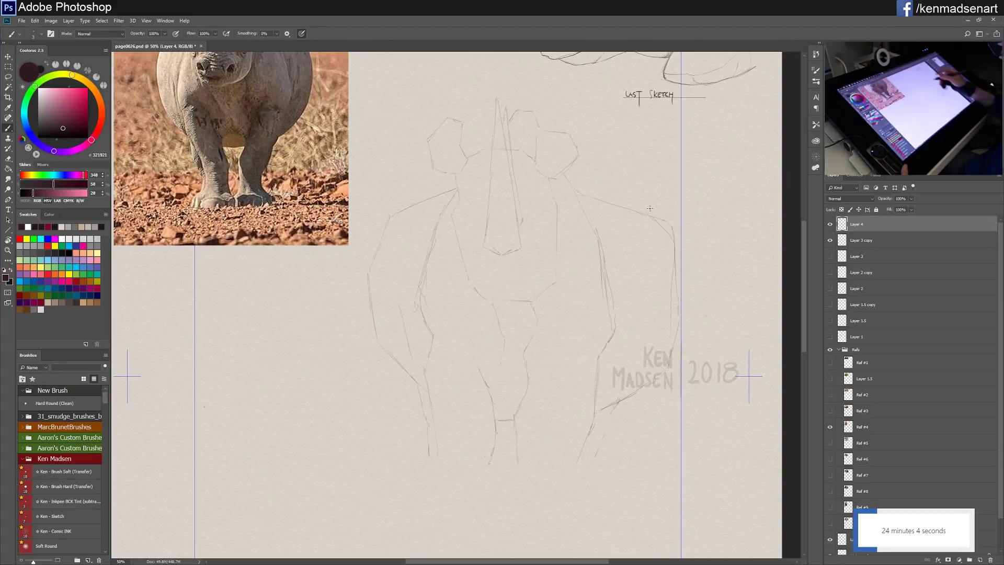
pyautogui.moveTo(651, 224)
pyautogui.mouseDown()
pyautogui.moveTo(672, 259)
pyautogui.moveTo(668, 332)
pyautogui.mouseUp()
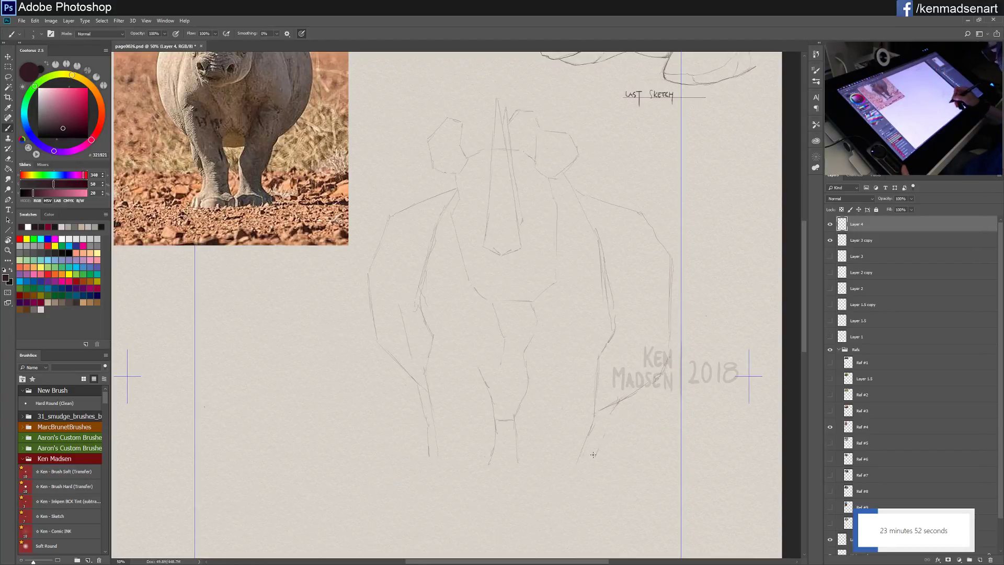
pyautogui.moveTo(593, 455); pyautogui.dragTo(607, 422)
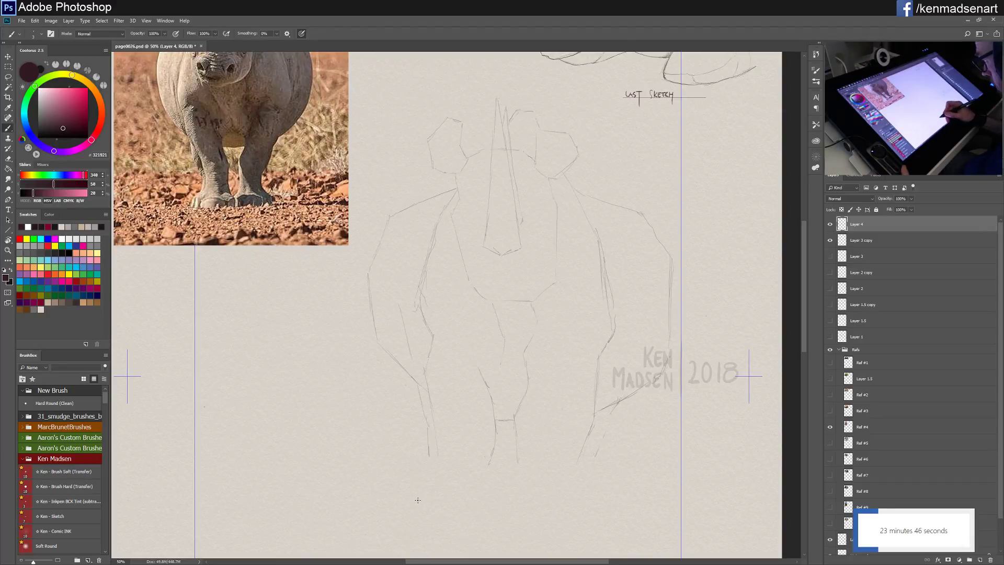
# Step: Undo a trial ground line and block in both front feet with flared sides, toe marks and flat bases
pyautogui.moveTo(421, 495); pyautogui.dragTo(431, 493)
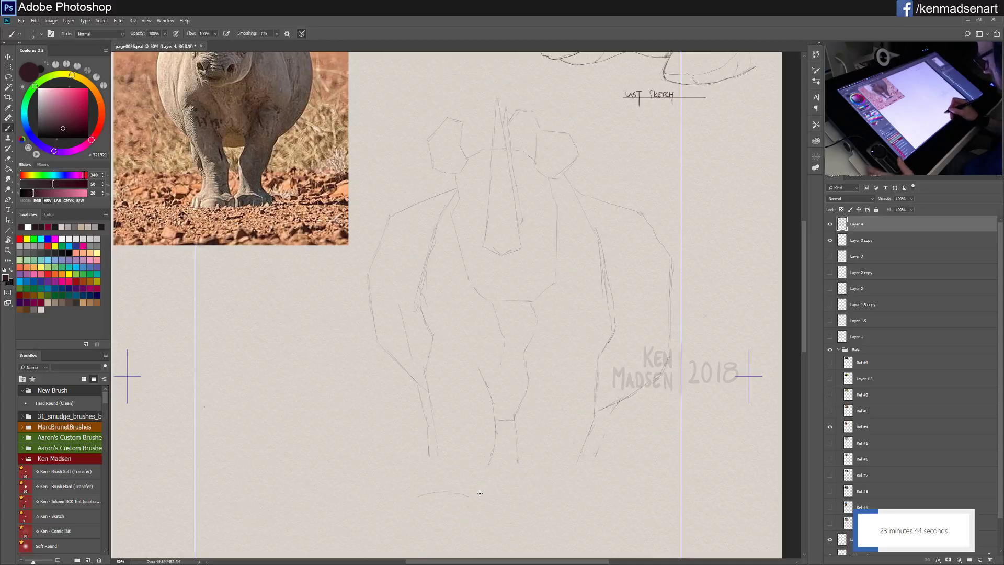
pyautogui.hotkey('ctrl', 'z')
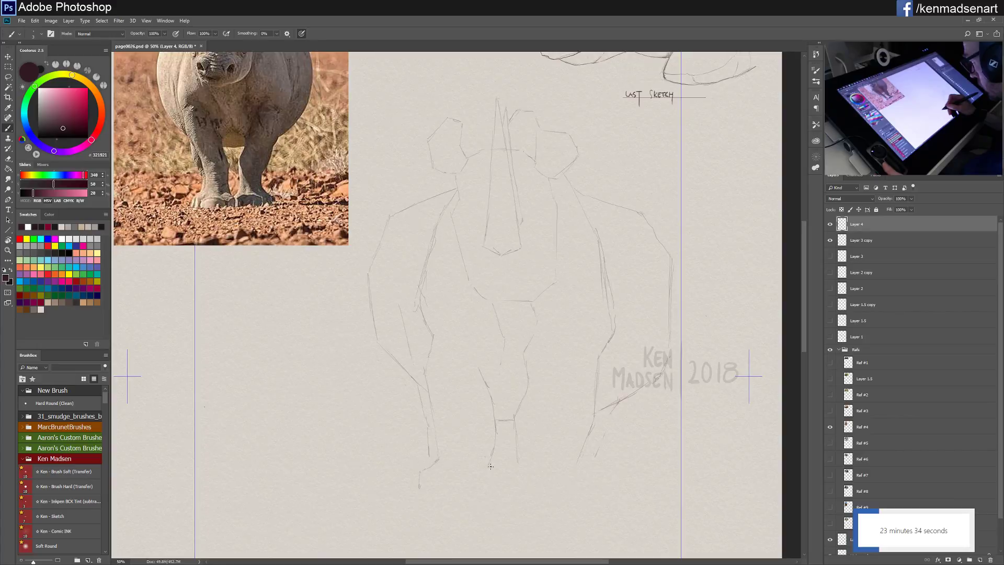
pyautogui.moveTo(492, 469); pyautogui.dragTo(493, 491)
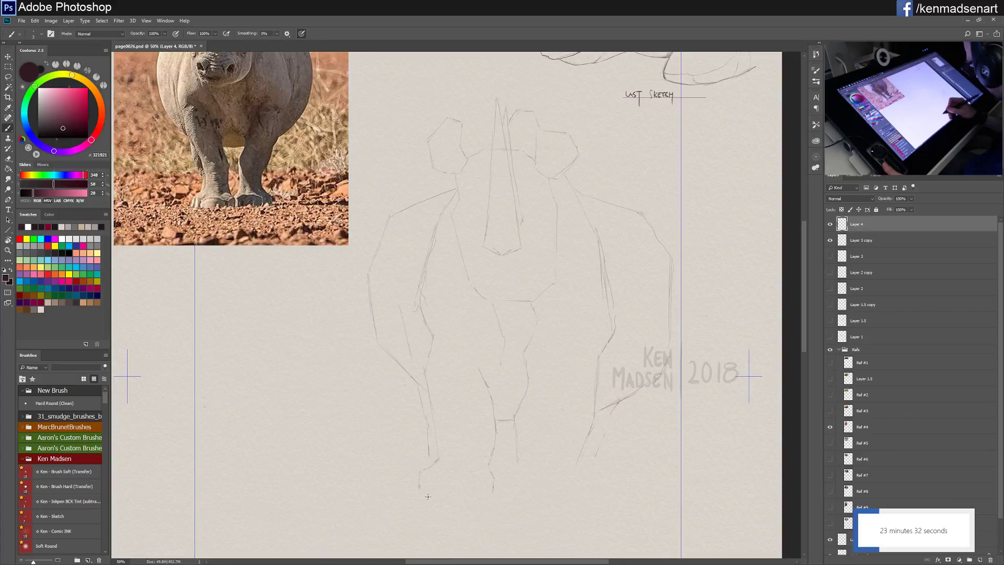
pyautogui.moveTo(430, 485)
pyautogui.mouseDown()
pyautogui.moveTo(434, 497)
pyautogui.moveTo(493, 491)
pyautogui.mouseUp()
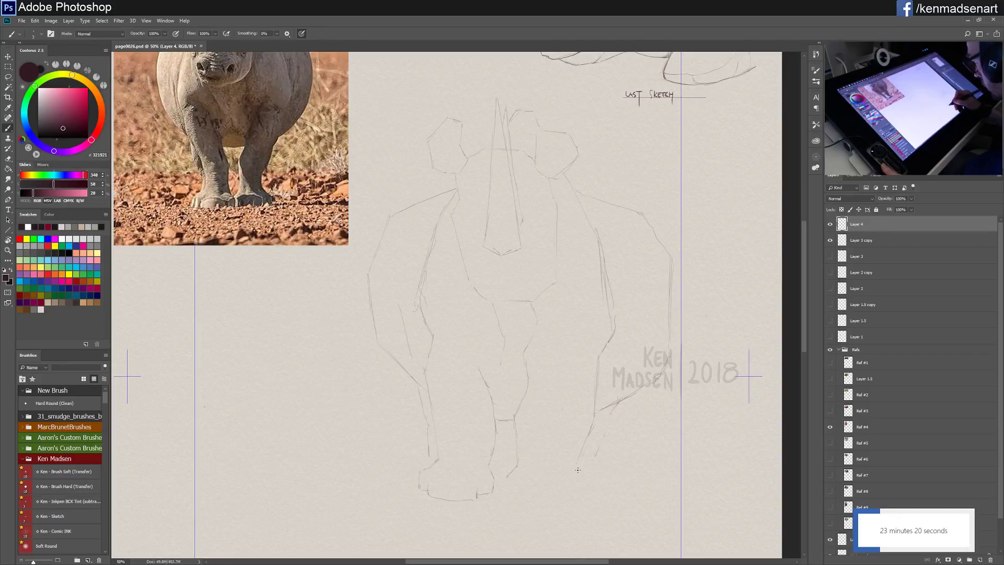
pyautogui.moveTo(581, 481); pyautogui.dragTo(582, 489)
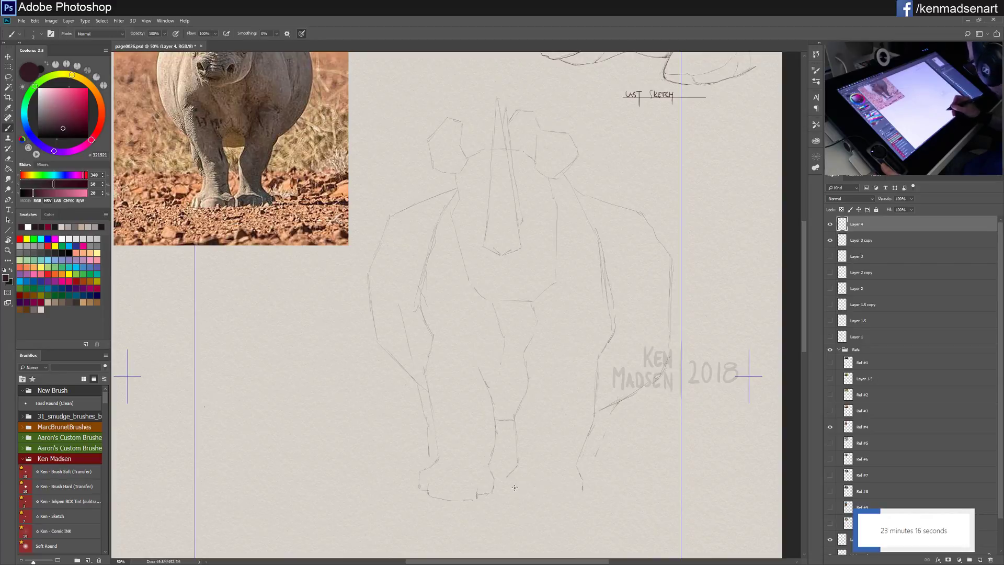
pyautogui.moveTo(508, 492); pyautogui.dragTo(584, 484)
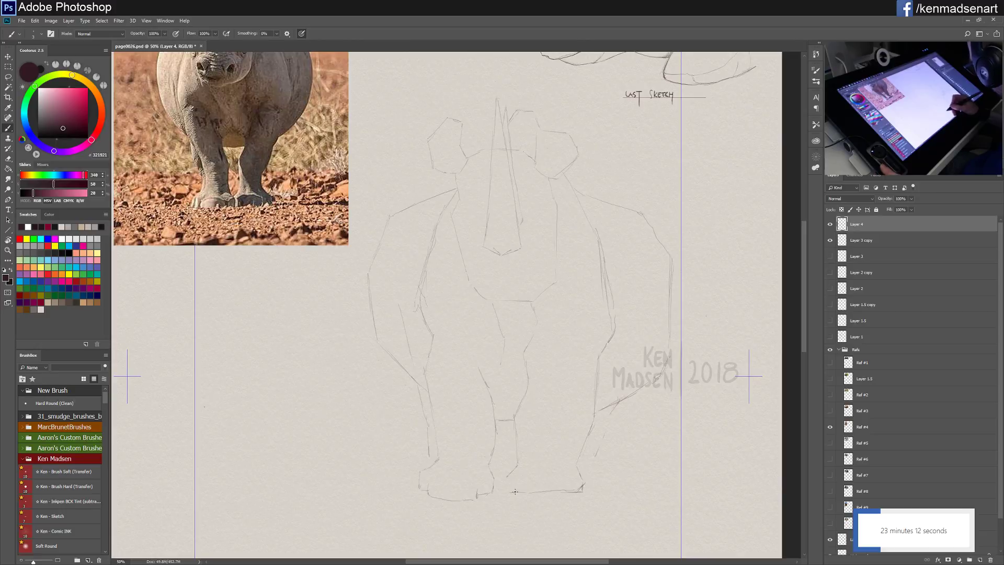
pyautogui.moveTo(507, 480); pyautogui.dragTo(512, 489)
pyautogui.moveTo(581, 481); pyautogui.dragTo(584, 440)
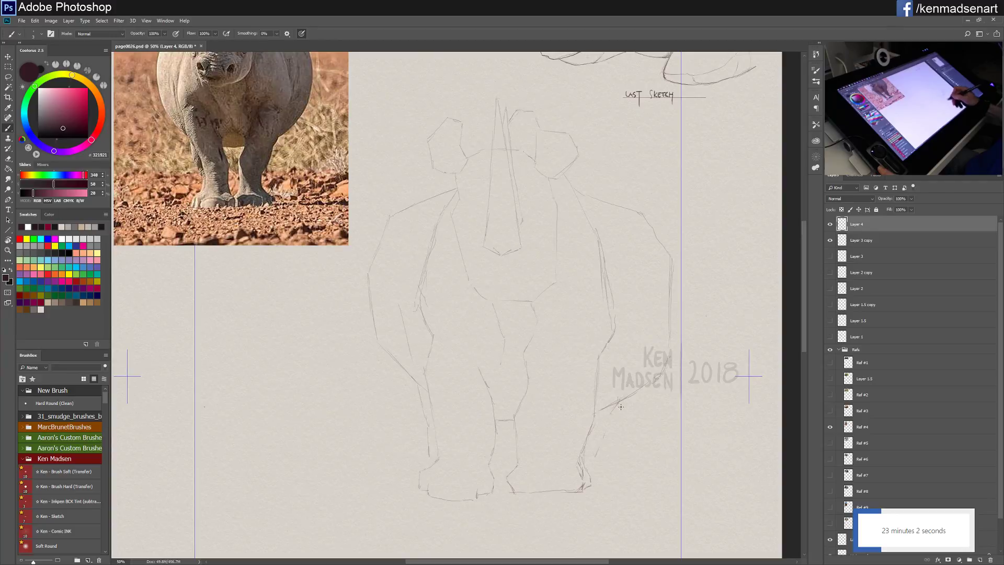
# Step: Reinforce the rhino's cheek contour and lightly mark the positions of the eyes and nostrils around the horn
pyautogui.moveTo(585, 353); pyautogui.dragTo(579, 451)
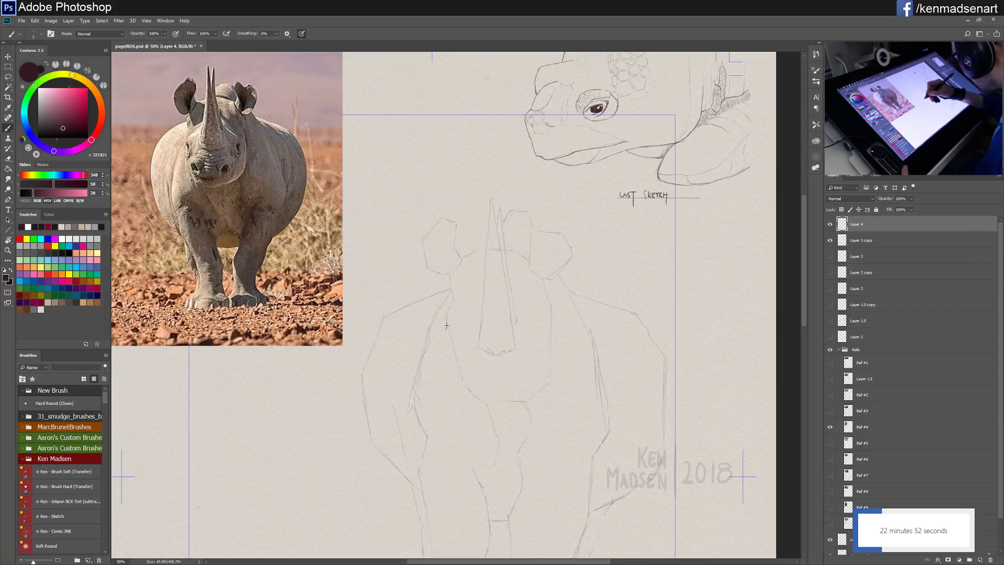
pyautogui.moveTo(446, 334); pyautogui.dragTo(453, 366)
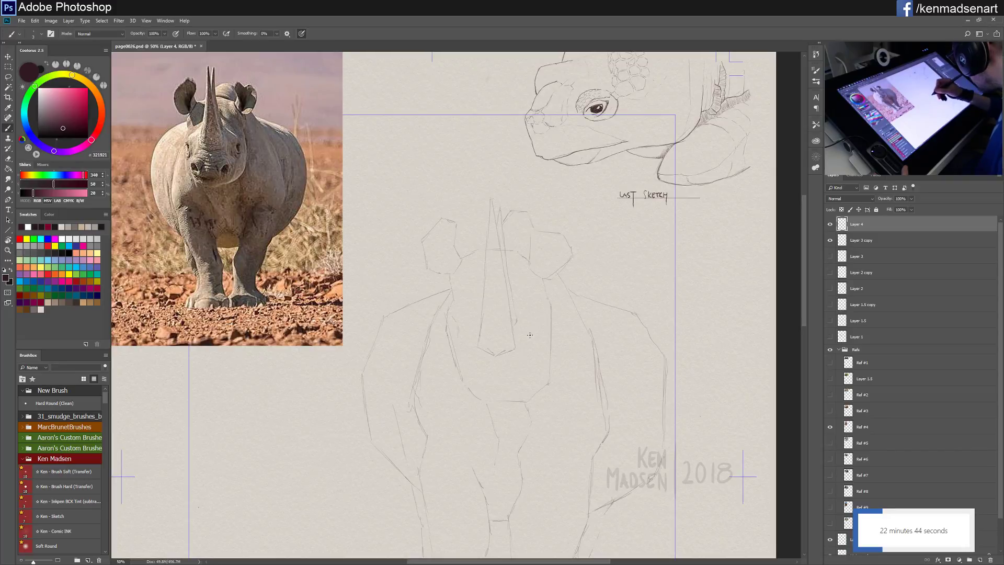
pyautogui.moveTo(533, 322); pyautogui.dragTo(539, 316)
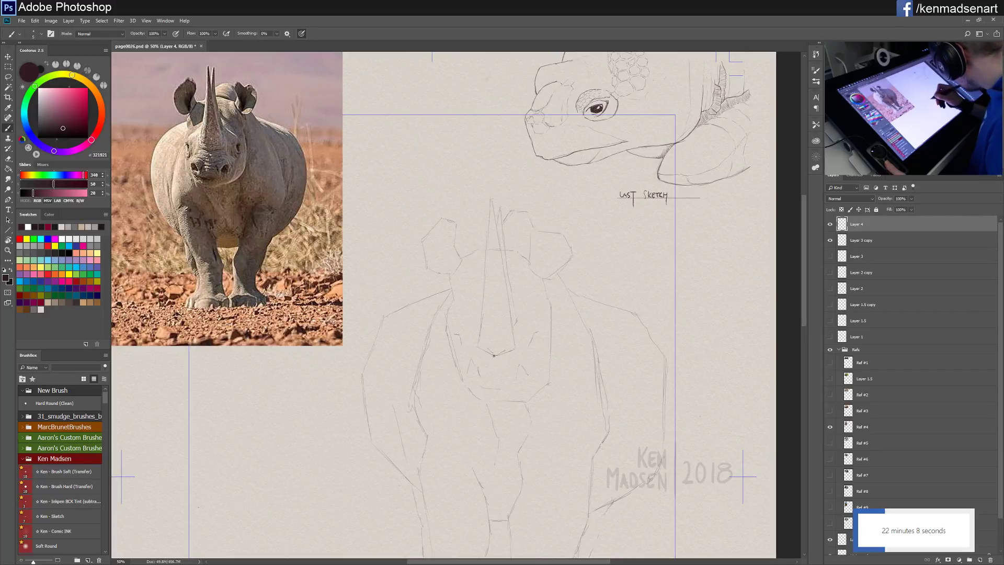
# Step: Outline the front horn with darker, cleaner lines, from its rounded base up to the pointed tip and along both sides
pyautogui.moveTo(493, 356)
pyautogui.mouseDown()
pyautogui.moveTo(477, 347)
pyautogui.moveTo(511, 351)
pyautogui.mouseUp()
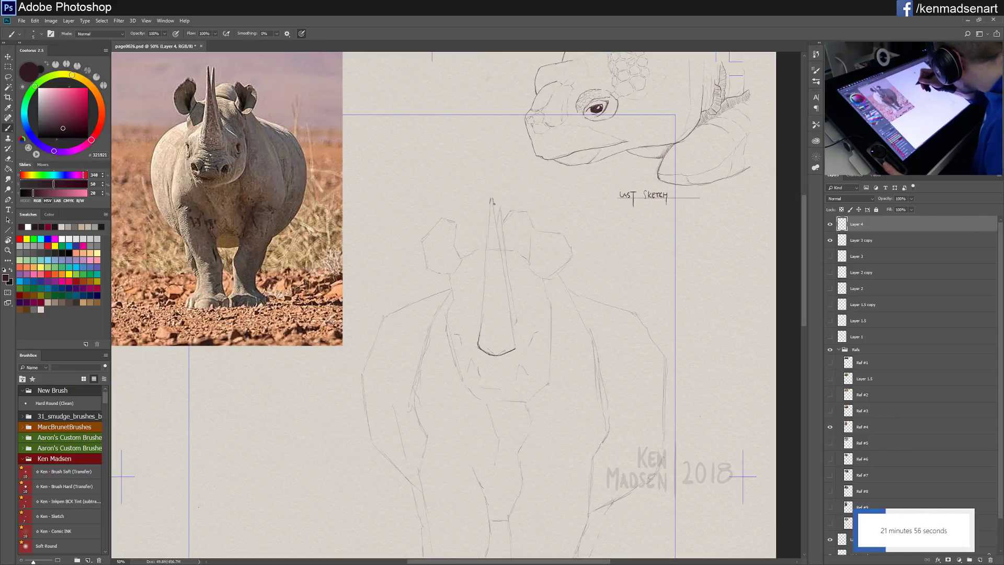
pyautogui.moveTo(492, 202); pyautogui.dragTo(485, 270)
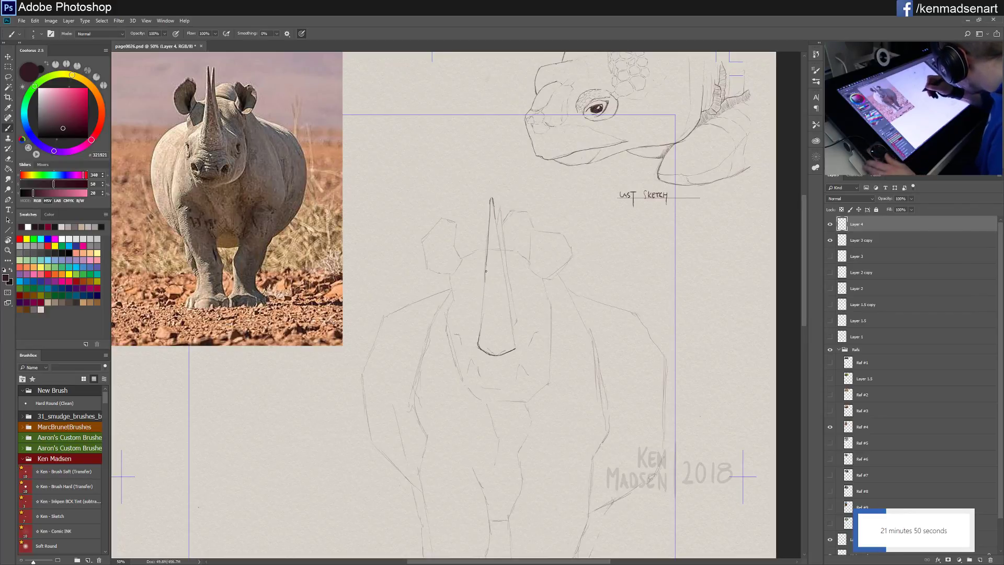
pyautogui.moveTo(486, 265); pyautogui.dragTo(480, 331)
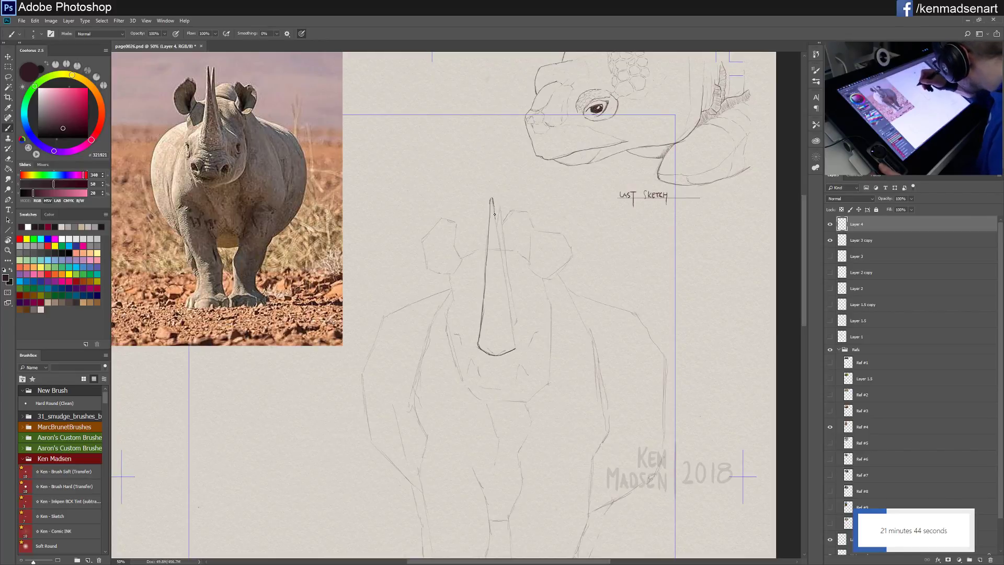
pyautogui.moveTo(497, 225); pyautogui.dragTo(515, 346)
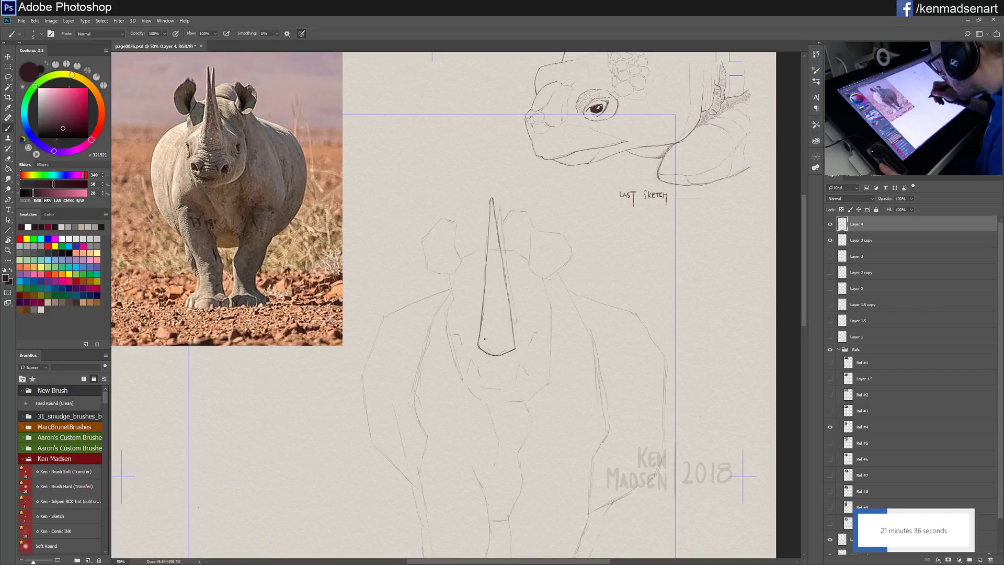
# Step: Refine the front horn with a notched side contour, curved marks across its base and a light inner plane line along its length
pyautogui.moveTo(477, 345)
pyautogui.mouseDown()
pyautogui.moveTo(479, 329)
pyautogui.moveTo(515, 334)
pyautogui.moveTo(509, 306)
pyautogui.mouseUp()
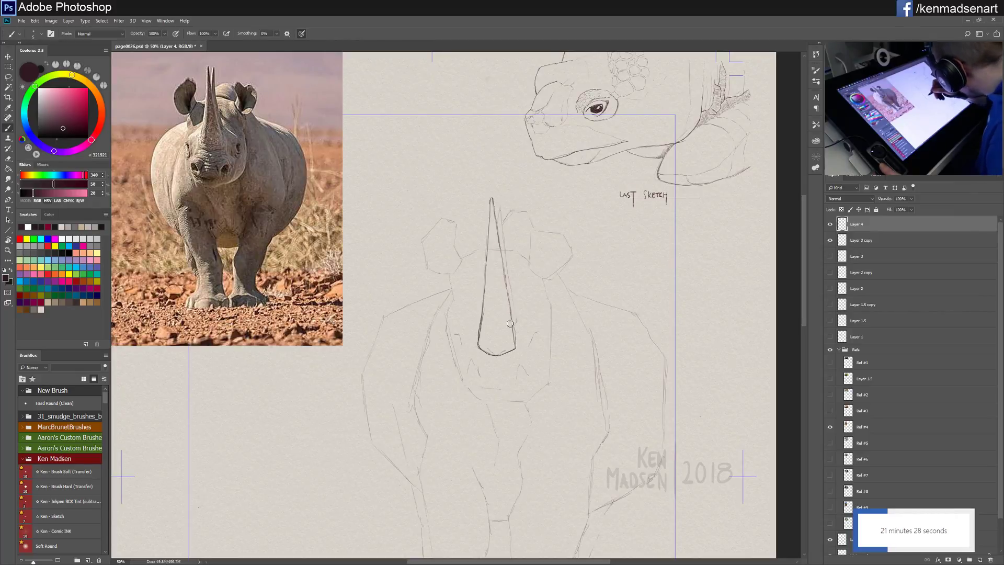
pyautogui.moveTo(508, 320)
pyautogui.mouseDown()
pyautogui.moveTo(512, 343)
pyautogui.moveTo(511, 319)
pyautogui.mouseUp()
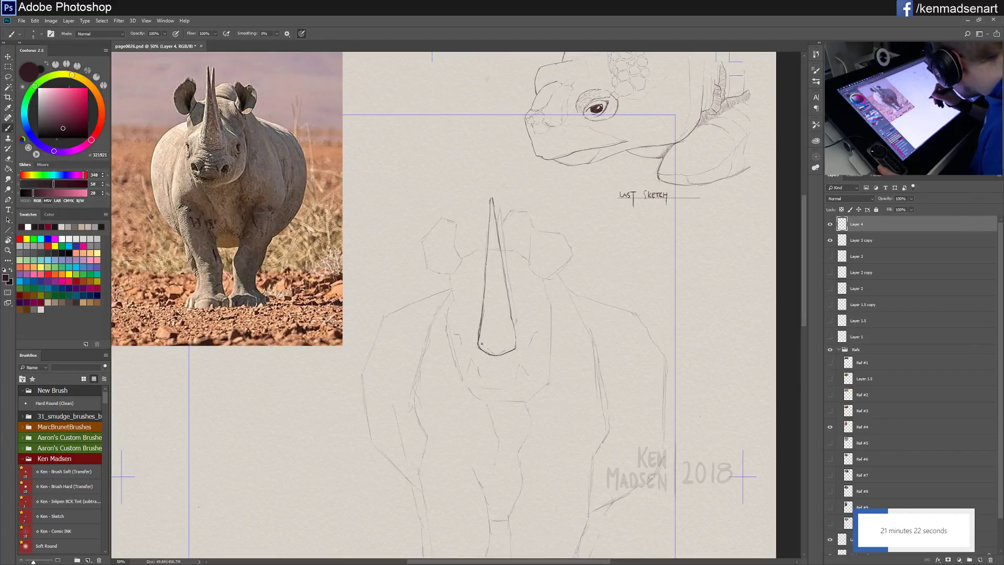
pyautogui.moveTo(481, 343); pyautogui.dragTo(493, 345)
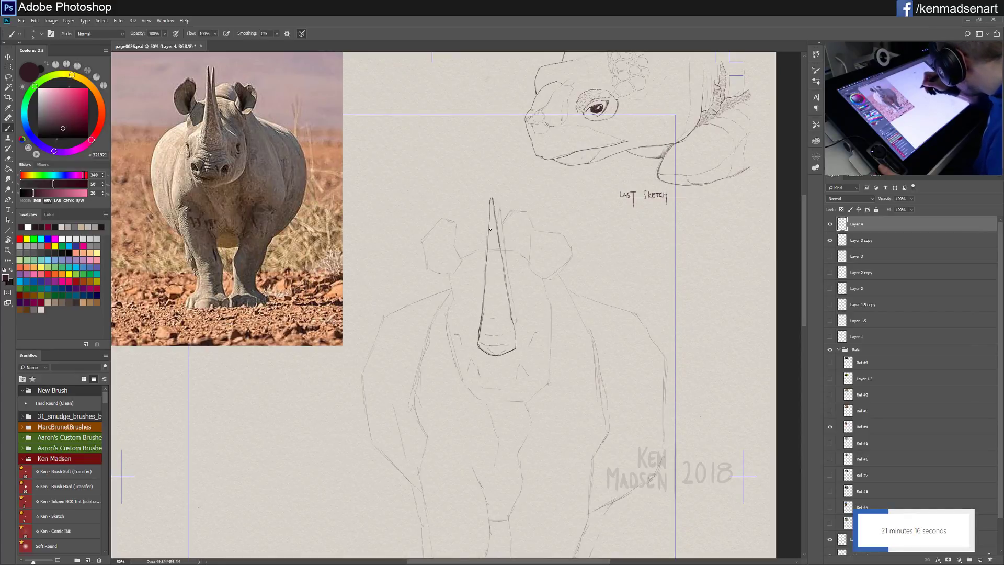
pyautogui.moveTo(487, 306); pyautogui.dragTo(486, 336)
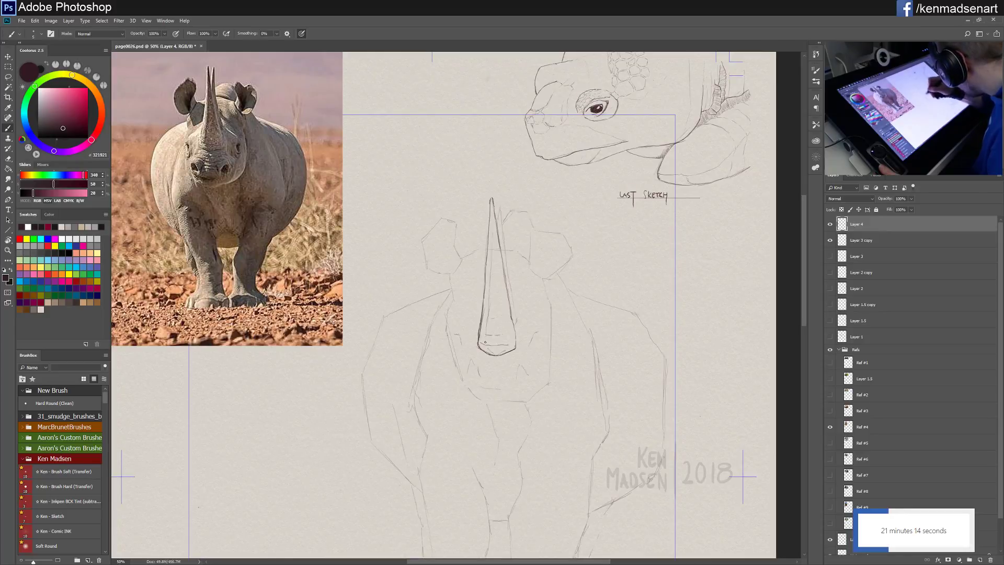
pyautogui.moveTo(491, 258); pyautogui.dragTo(491, 293)
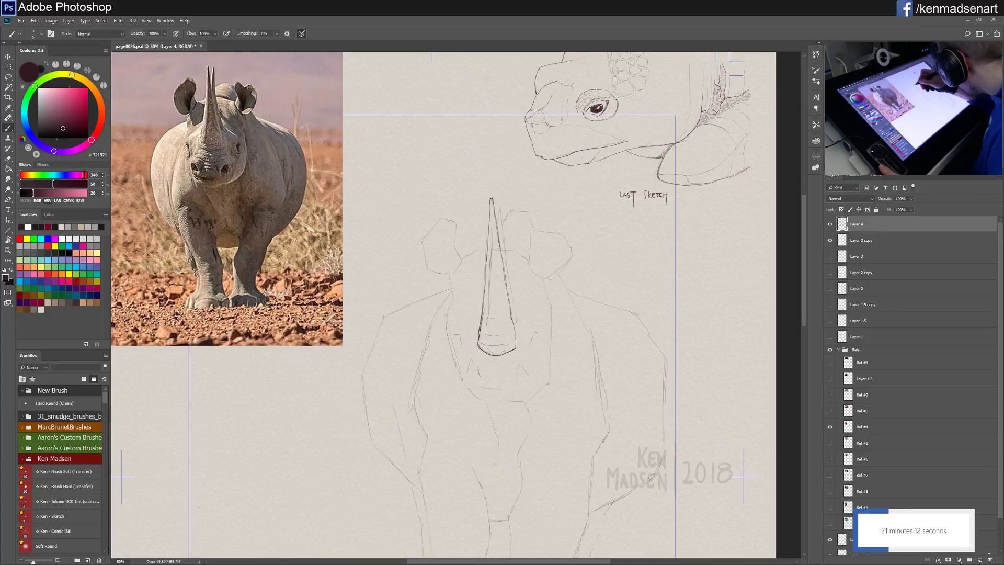
# Step: Extend the front horn's inner plane line and outline the rear horn's pointed tip and side behind it with darker strokes
pyautogui.moveTo(491, 223); pyautogui.dragTo(488, 303)
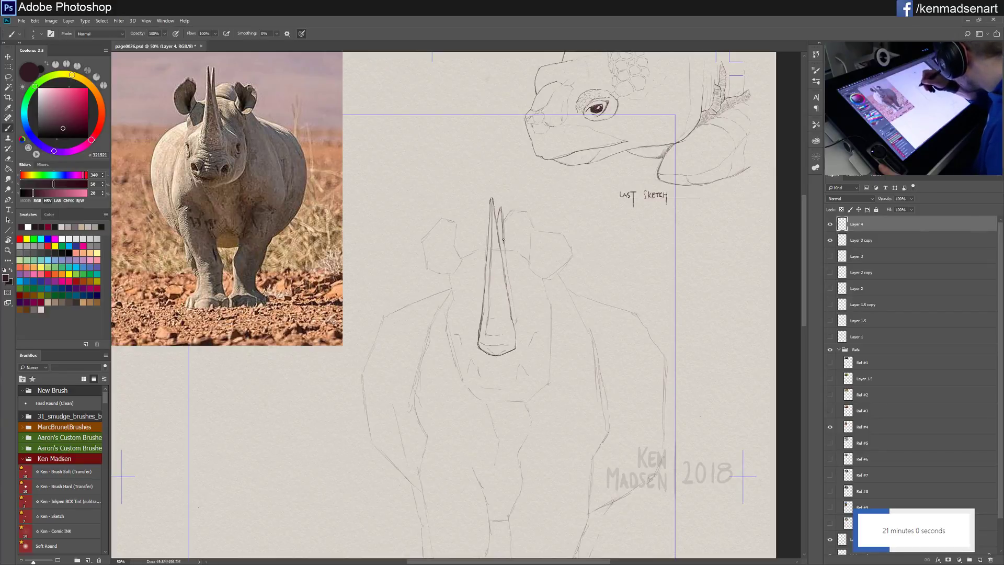
pyautogui.moveTo(503, 240); pyautogui.dragTo(516, 319)
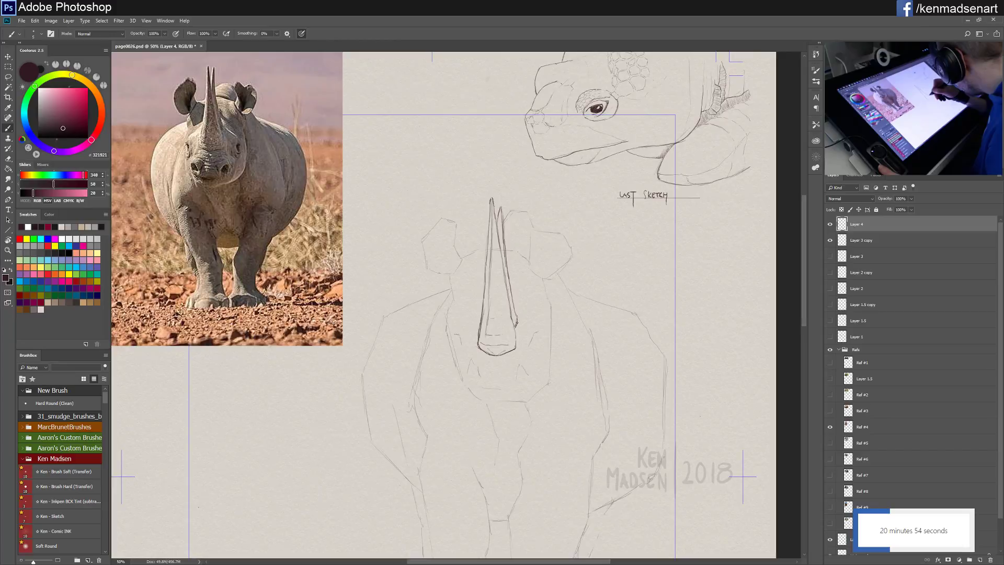
pyautogui.moveTo(504, 233); pyautogui.dragTo(508, 264)
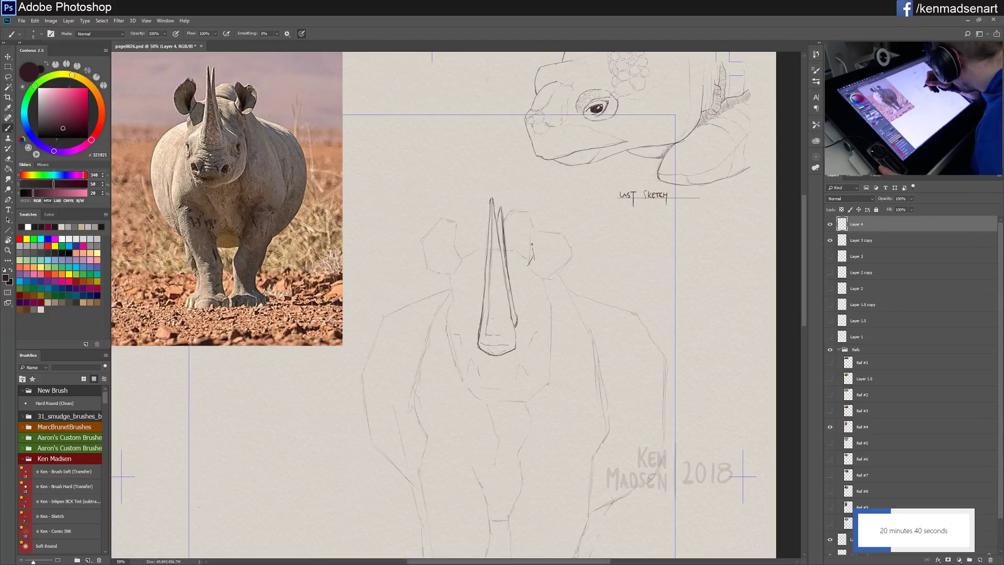
# Step: Outline the rhino's ear on the signature side in dark line, with a notched upper edge and a rounded base
pyautogui.moveTo(532, 243); pyautogui.dragTo(537, 231)
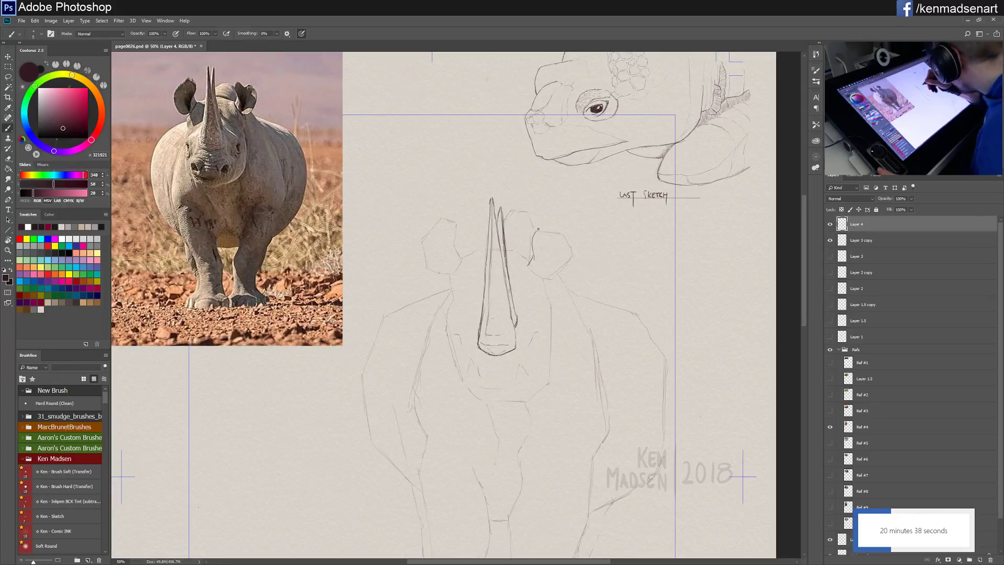
pyautogui.moveTo(536, 240)
pyautogui.mouseDown()
pyautogui.moveTo(533, 258)
pyautogui.moveTo(553, 233)
pyautogui.mouseUp()
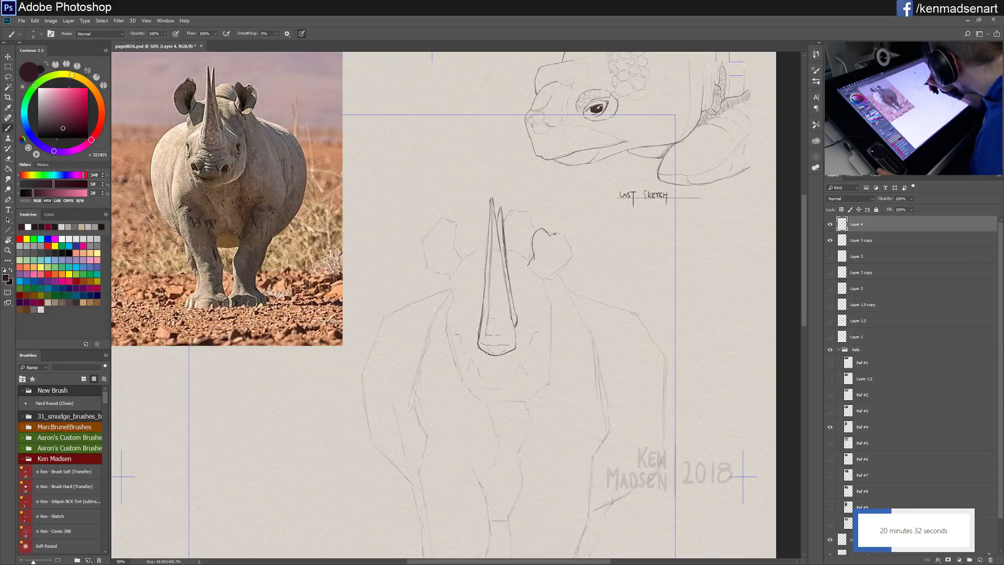
pyautogui.moveTo(554, 234); pyautogui.dragTo(565, 235)
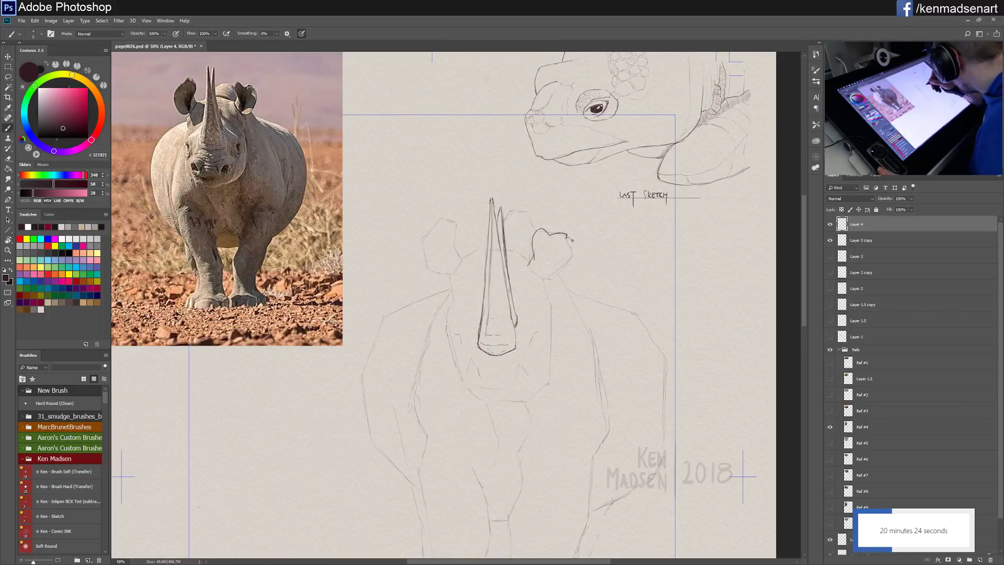
pyautogui.moveTo(572, 241); pyautogui.dragTo(572, 255)
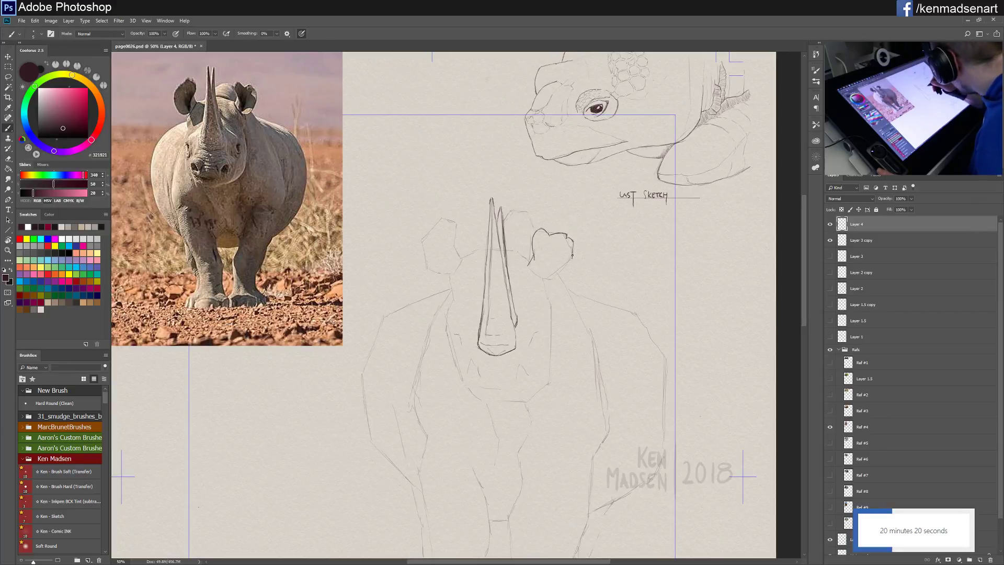
pyautogui.moveTo(558, 274); pyautogui.dragTo(571, 259)
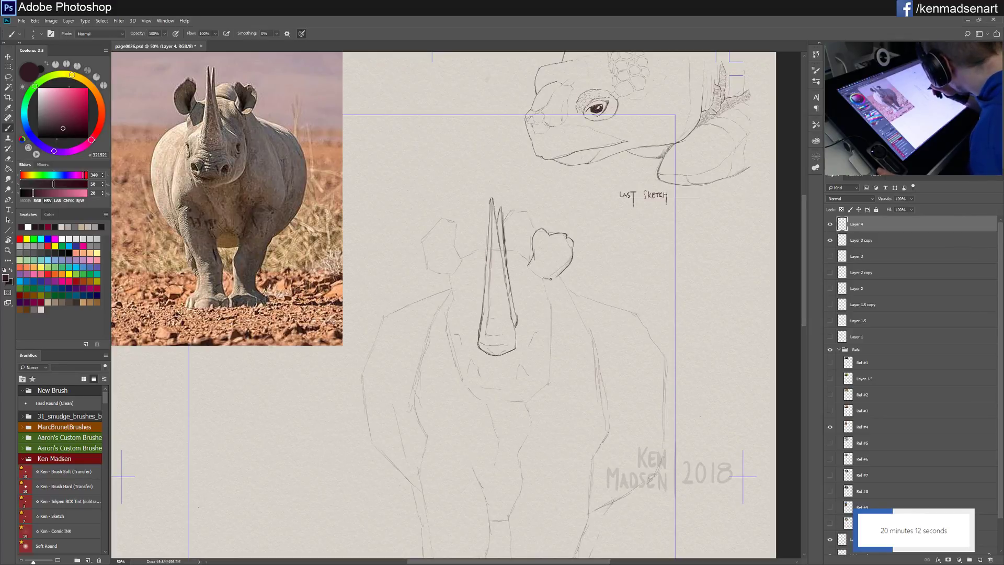
pyautogui.moveTo(550, 278); pyautogui.dragTo(557, 275)
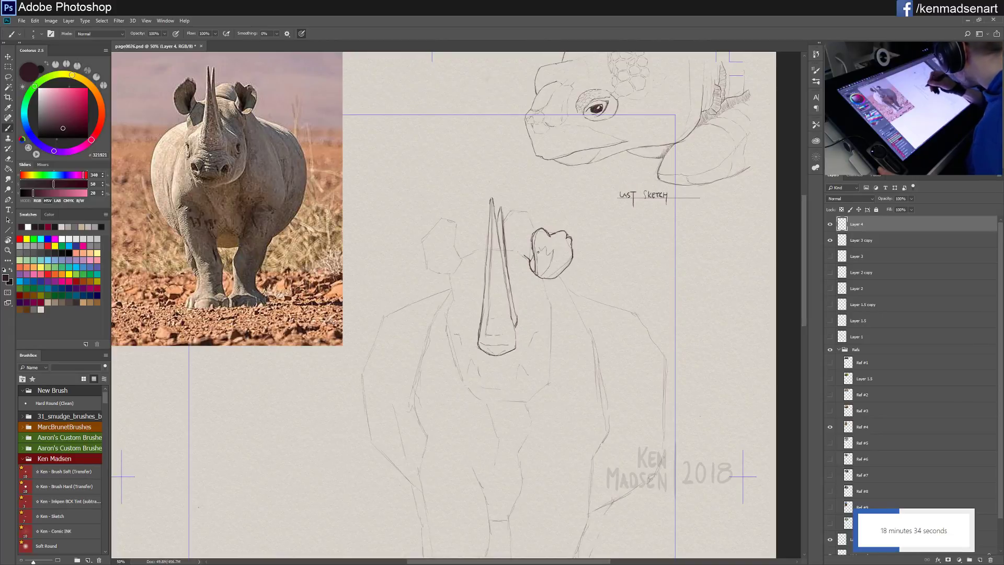
# Step: Shade the inside of the signature-side ear with closely spaced, near-vertical hatching, leaving the lower rim light
pyautogui.moveTo(536, 267)
pyautogui.mouseDown()
pyautogui.moveTo(539, 250)
pyautogui.moveTo(547, 263)
pyautogui.moveTo(551, 253)
pyautogui.mouseUp()
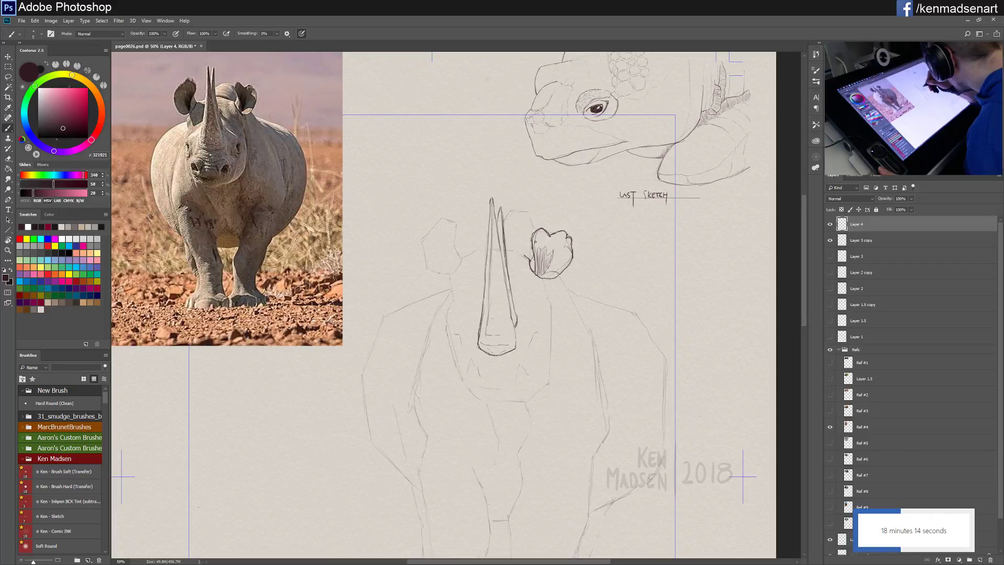
pyautogui.moveTo(543, 232)
pyautogui.mouseDown()
pyautogui.moveTo(542, 270)
pyautogui.moveTo(549, 263)
pyautogui.mouseUp()
pyautogui.moveTo(556, 235)
pyautogui.mouseDown()
pyautogui.moveTo(542, 271)
pyautogui.moveTo(559, 268)
pyautogui.mouseUp()
pyautogui.moveTo(564, 243); pyautogui.dragTo(560, 265)
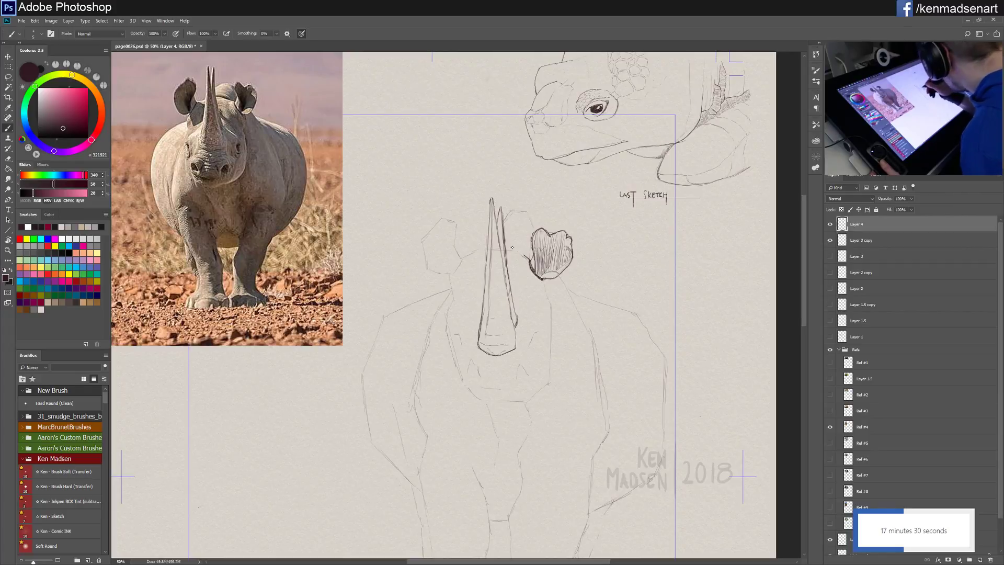
# Step: Draw the crown's arc between the ears behind the horns and outline the photo-side ear with a pointed tip and rounded base
pyautogui.moveTo(507, 248); pyautogui.dragTo(519, 253)
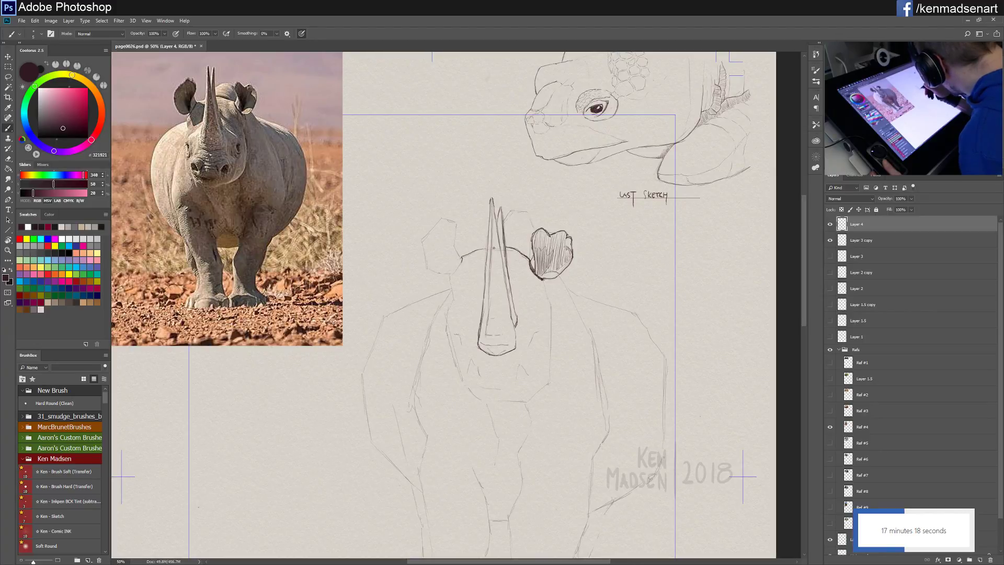
pyautogui.moveTo(465, 255); pyautogui.dragTo(485, 248)
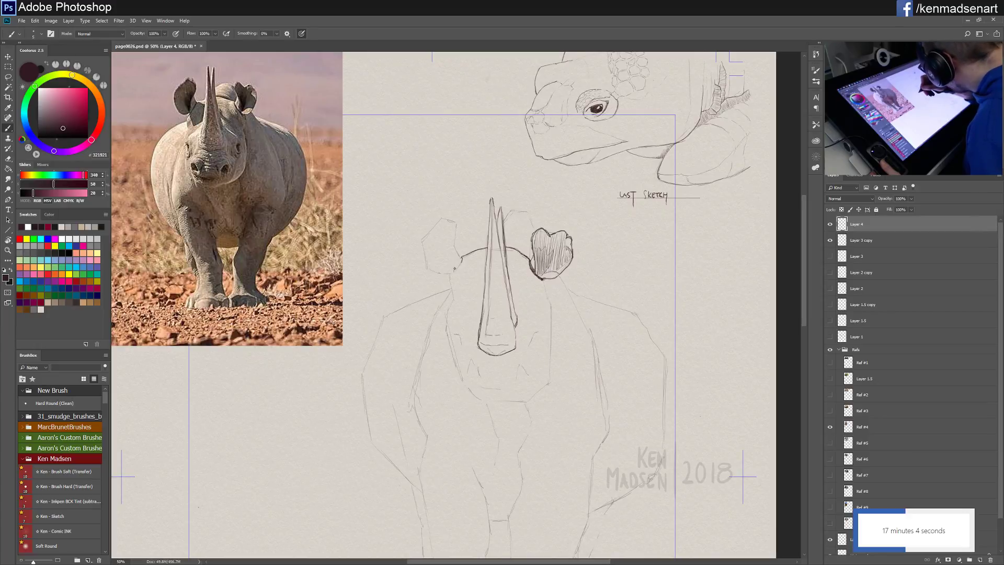
pyautogui.moveTo(454, 262); pyautogui.dragTo(454, 243)
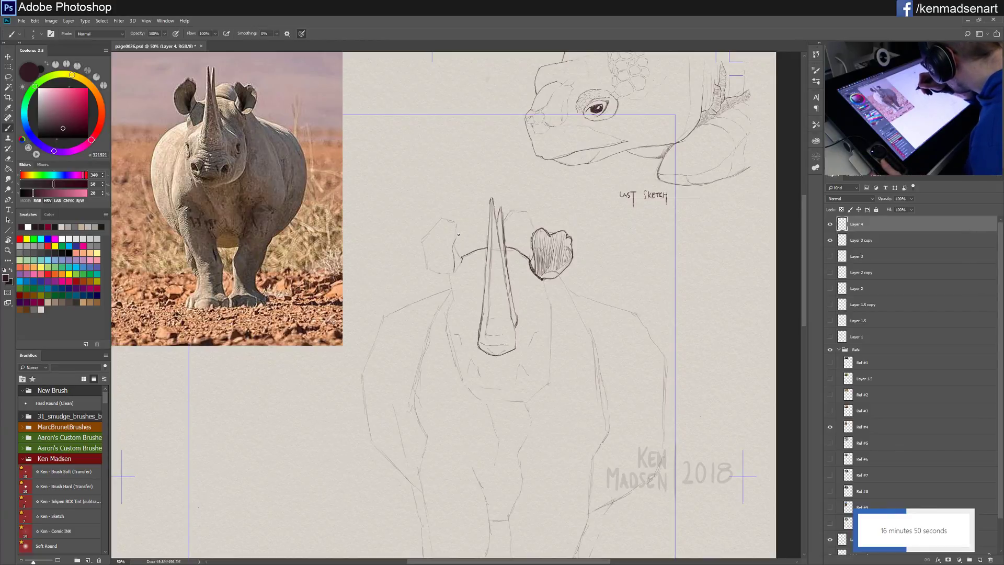
pyautogui.moveTo(455, 241); pyautogui.dragTo(459, 231)
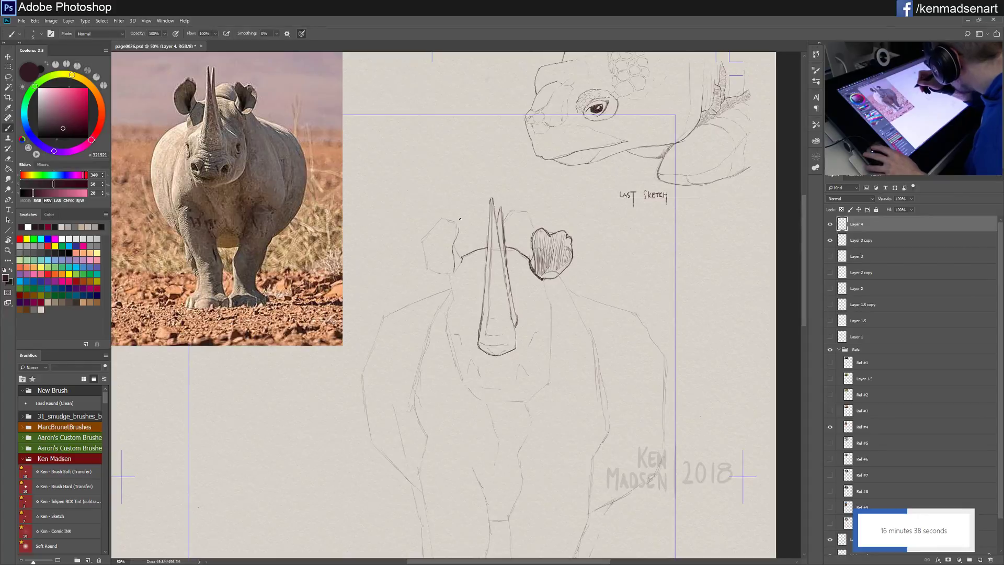
pyautogui.moveTo(444, 216); pyautogui.dragTo(457, 224)
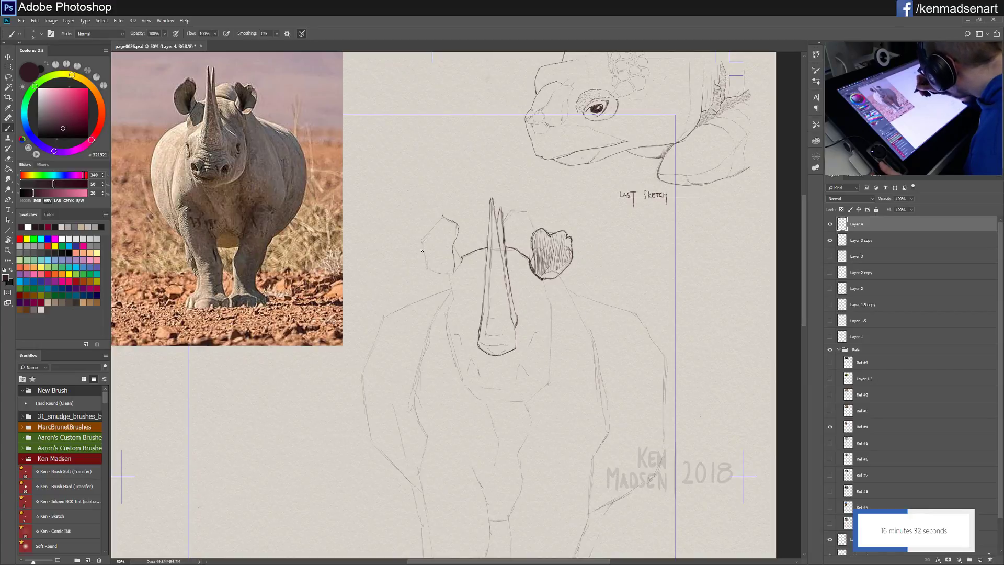
pyautogui.moveTo(422, 251); pyautogui.dragTo(440, 218)
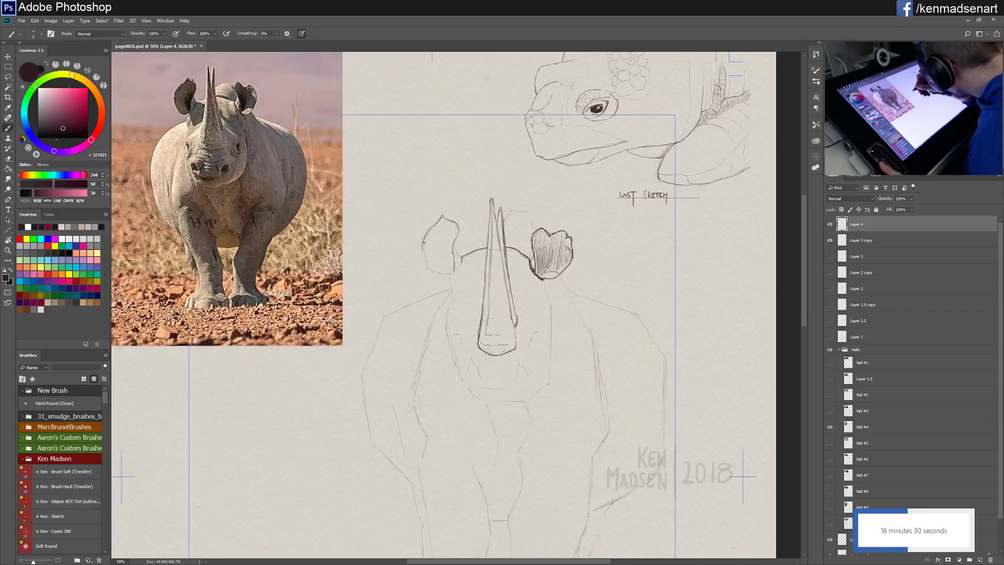
pyautogui.moveTo(425, 248); pyautogui.dragTo(422, 257)
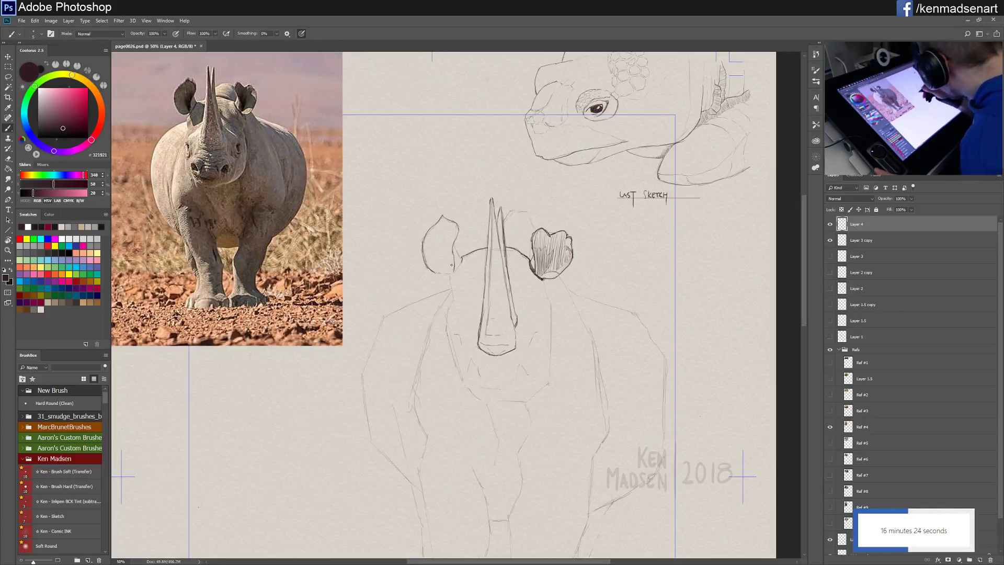
pyautogui.moveTo(434, 272); pyautogui.dragTo(451, 274)
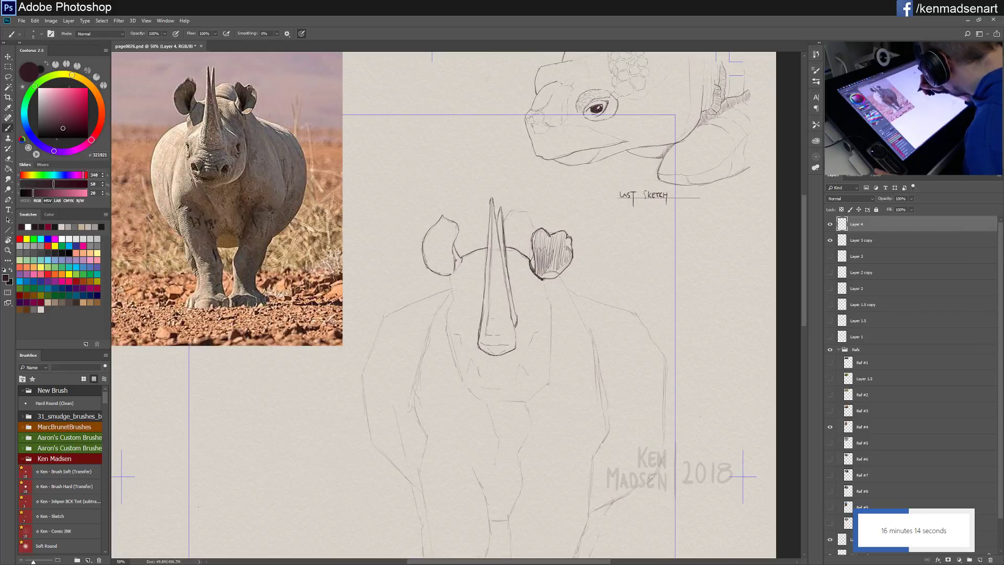
# Step: Add the curved inner fold to the photo-side ear and hatch the area between the fold and the ear's inner edge
pyautogui.moveTo(453, 251); pyautogui.dragTo(458, 231)
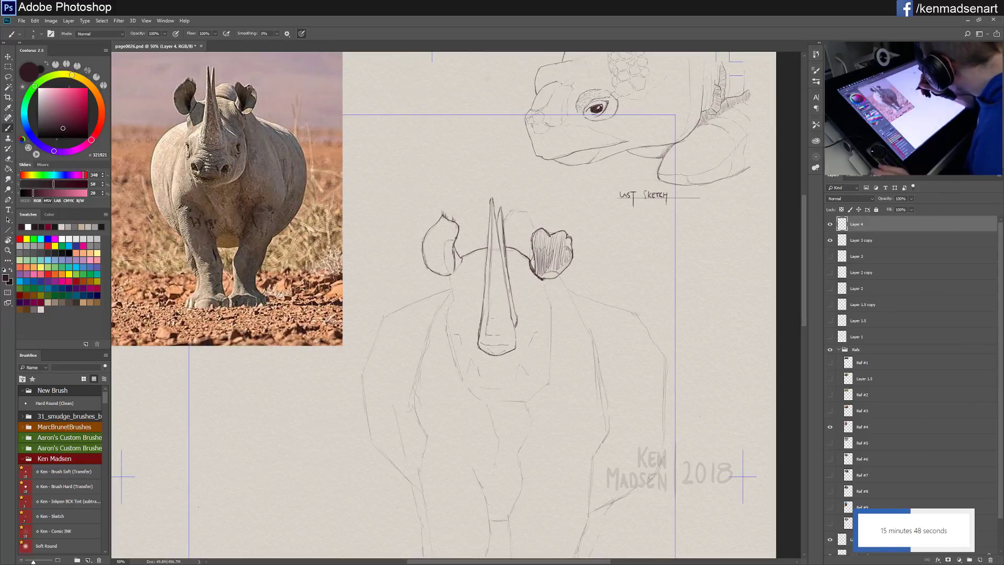
pyautogui.moveTo(443, 249); pyautogui.dragTo(445, 263)
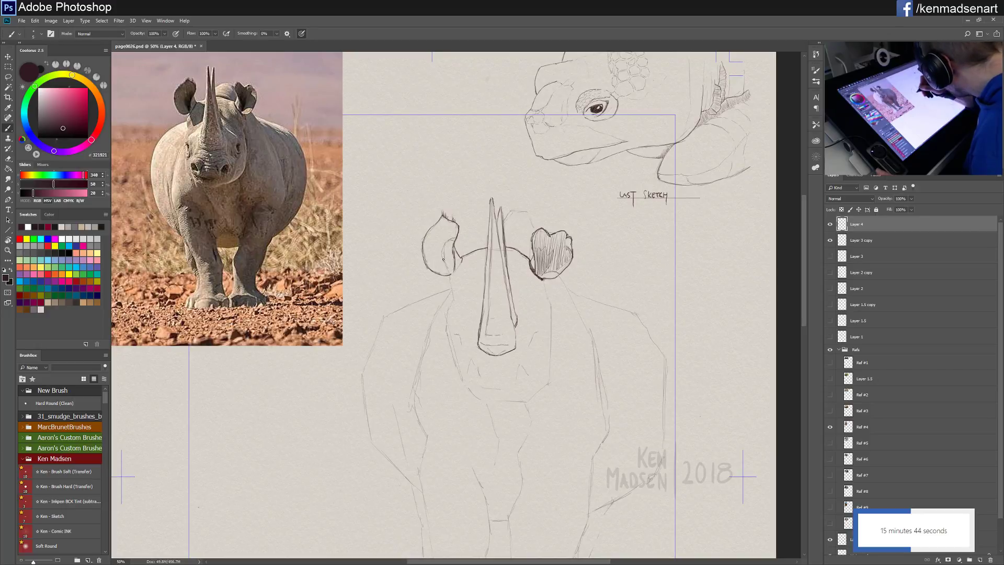
pyautogui.moveTo(448, 273); pyautogui.dragTo(450, 248)
pyautogui.moveTo(454, 235); pyautogui.dragTo(453, 246)
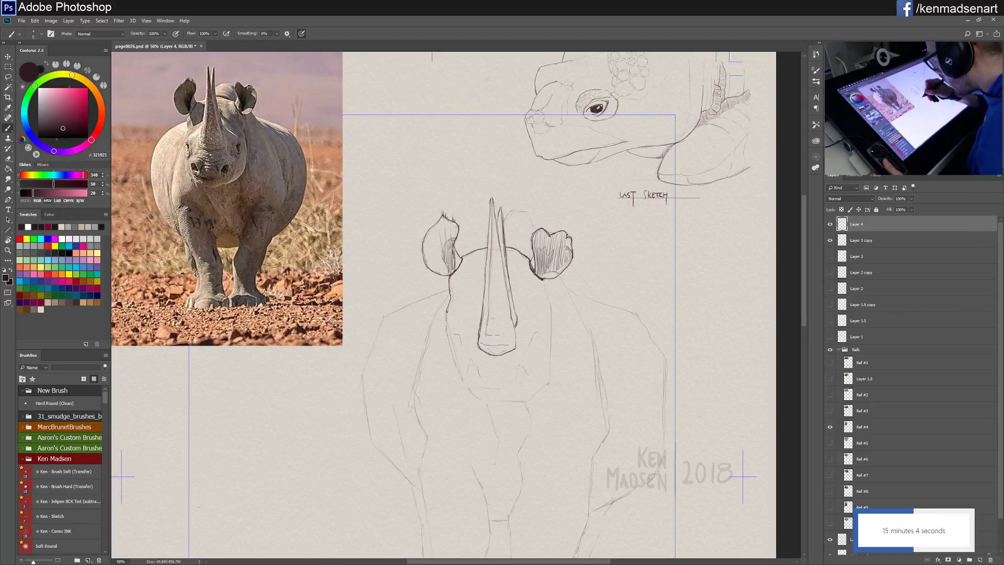
# Step: Draw the photo-side face contour in dark line from beneath the ear down the cheek, with a slight bulge at eye level
pyautogui.moveTo(445, 328); pyautogui.dragTo(453, 362)
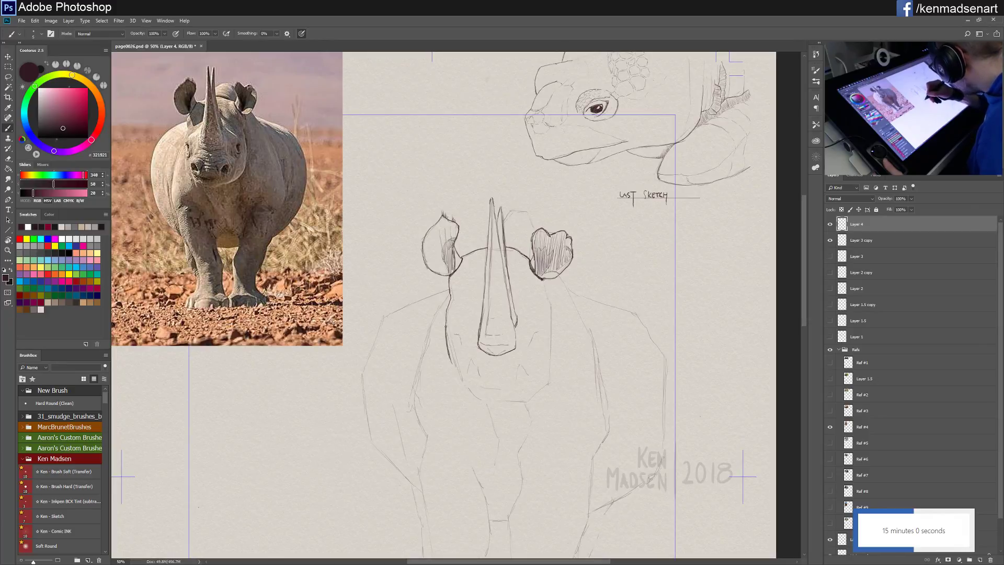
pyautogui.moveTo(450, 296); pyautogui.dragTo(446, 312)
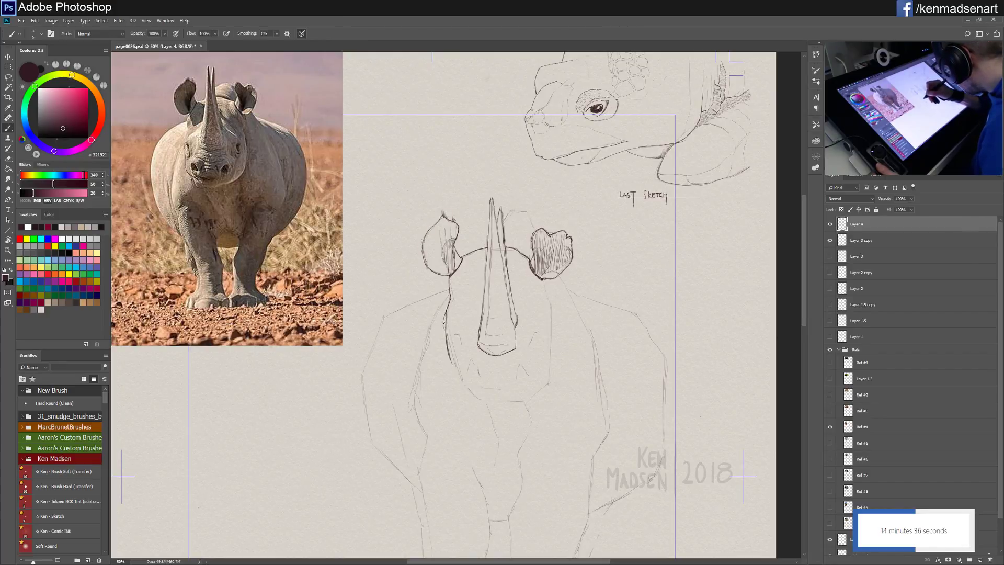
pyautogui.moveTo(443, 322); pyautogui.dragTo(444, 336)
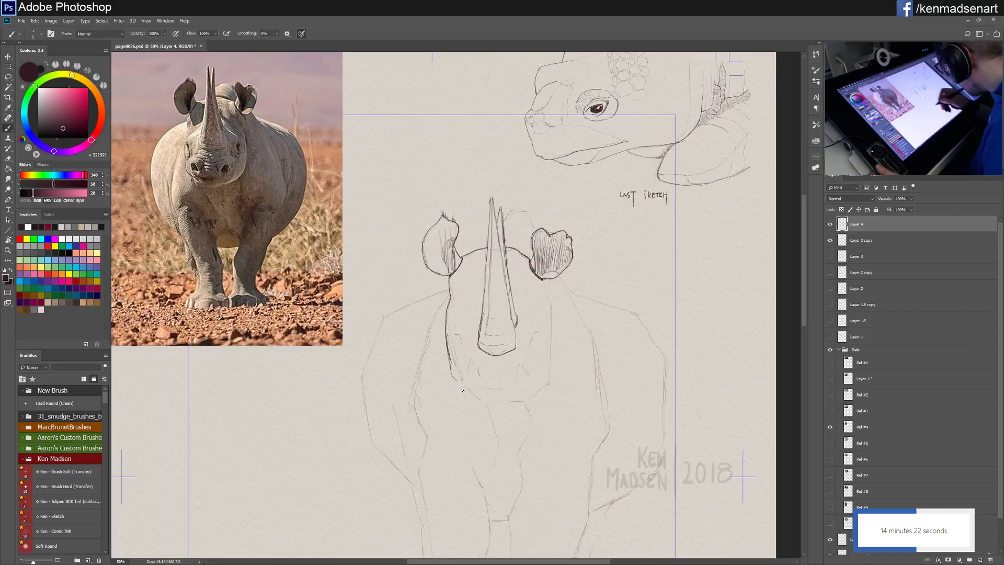
# Step: Continue the photo-side cheek contour around the muzzle, thicken its lower curve and add the chin line below the mouth
pyautogui.moveTo(448, 355)
pyautogui.mouseDown()
pyautogui.moveTo(455, 377)
pyautogui.moveTo(490, 393)
pyautogui.mouseUp()
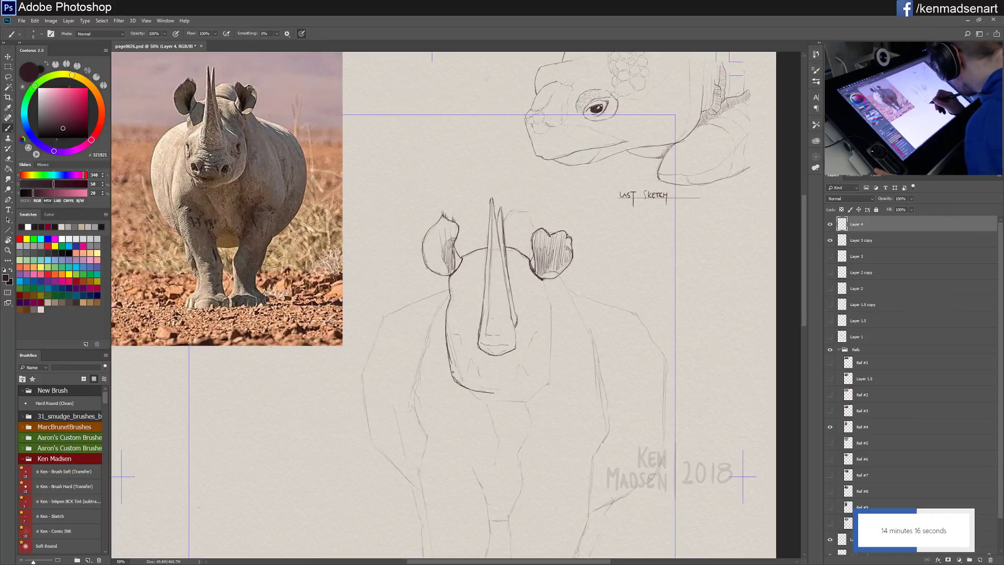
pyautogui.moveTo(449, 365); pyautogui.dragTo(457, 382)
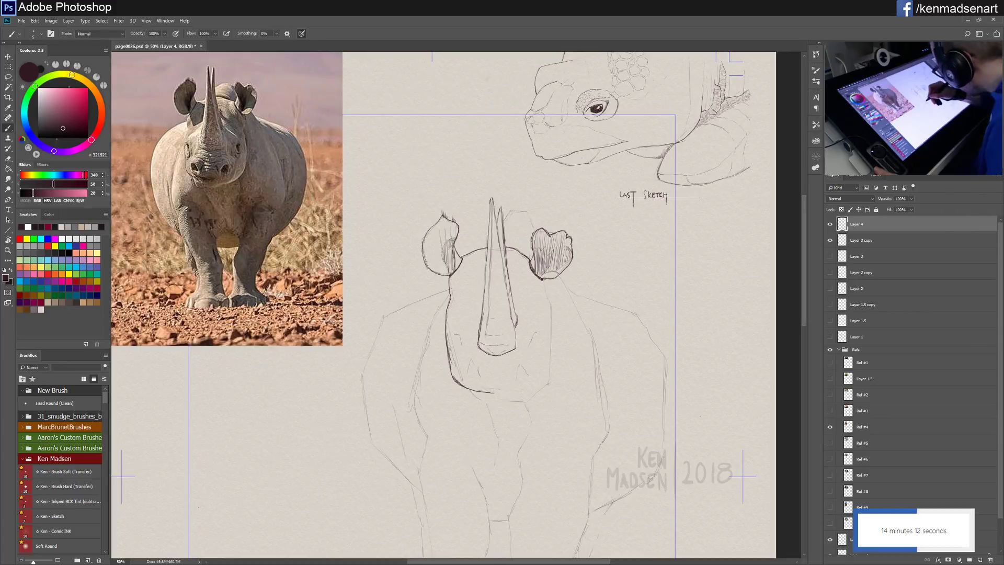
pyautogui.moveTo(450, 368); pyautogui.dragTo(456, 380)
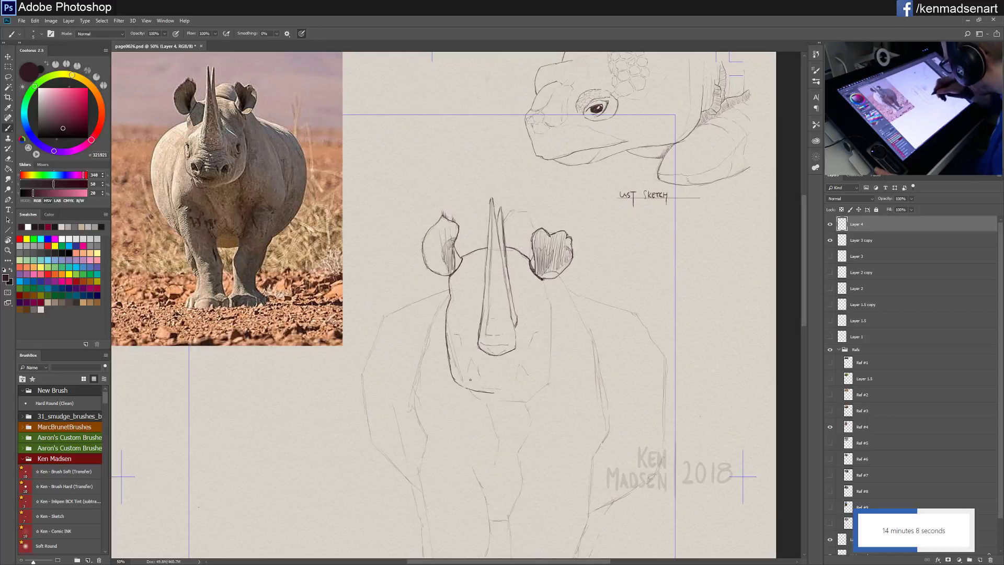
pyautogui.moveTo(450, 372); pyautogui.dragTo(467, 391)
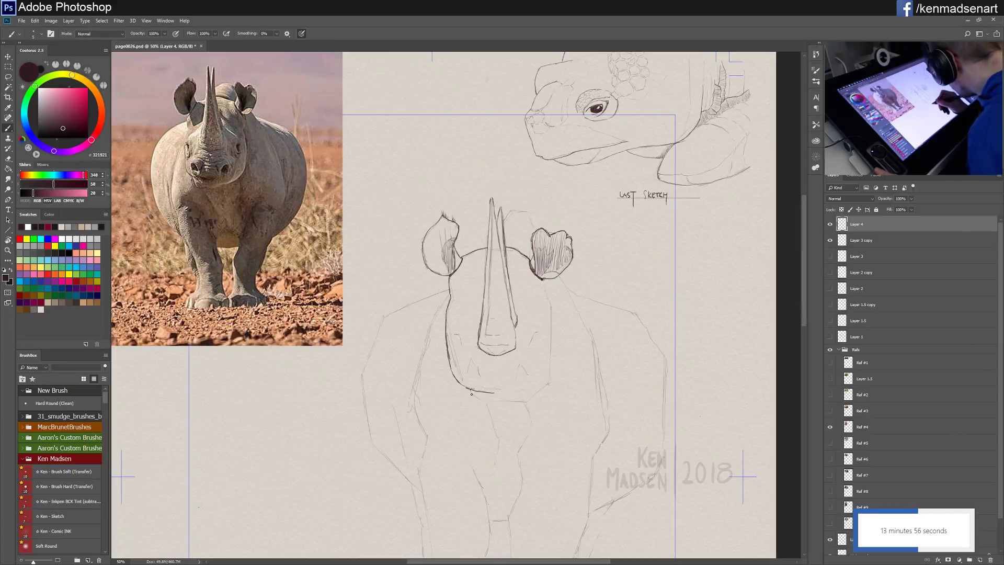
pyautogui.moveTo(471, 395); pyautogui.dragTo(486, 400)
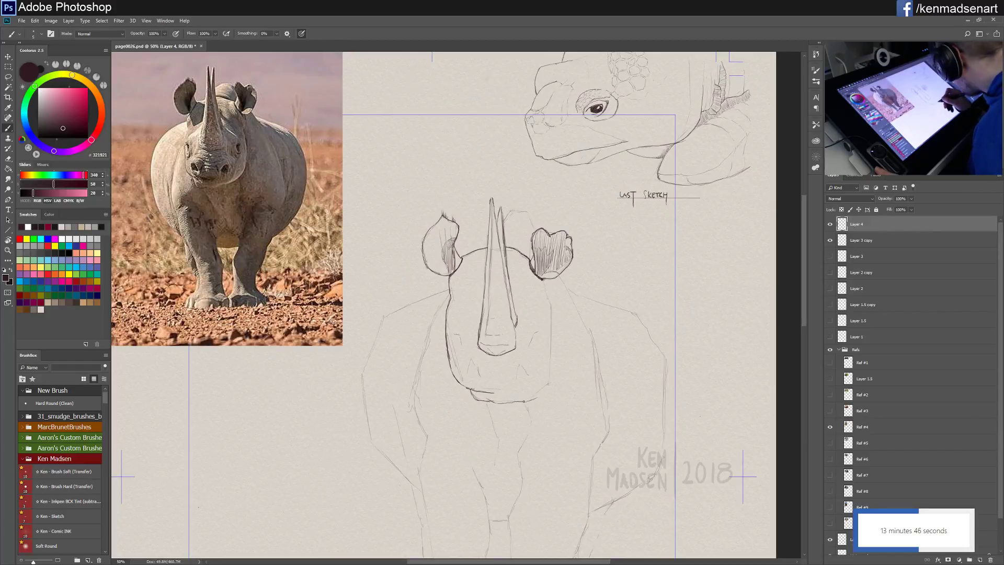
# Step: Draw the face contour away from the photo in dark line, from chin around the muzzle up to the ear, and thicken its lower curve
pyautogui.moveTo(523, 402); pyautogui.dragTo(548, 383)
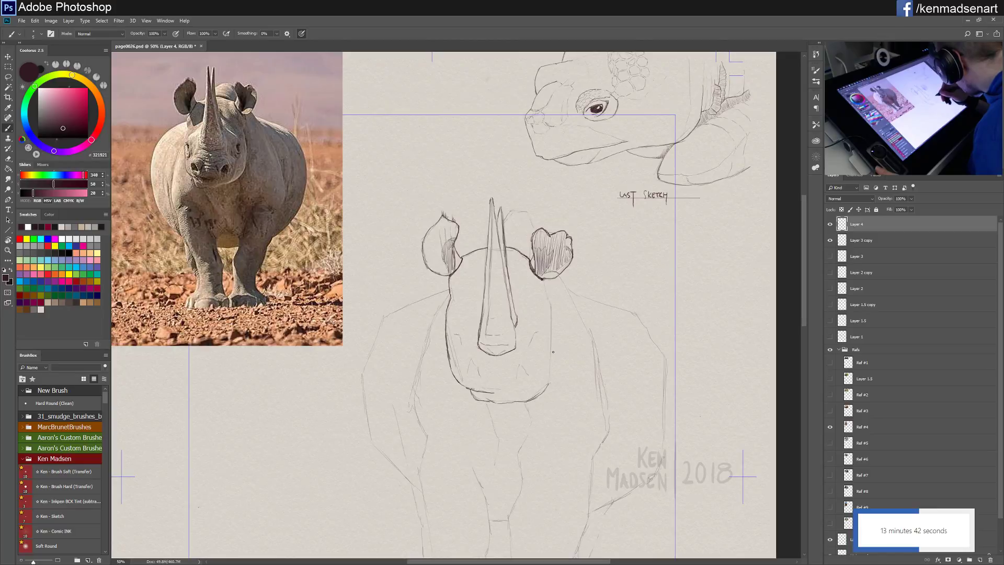
pyautogui.moveTo(553, 362); pyautogui.dragTo(547, 389)
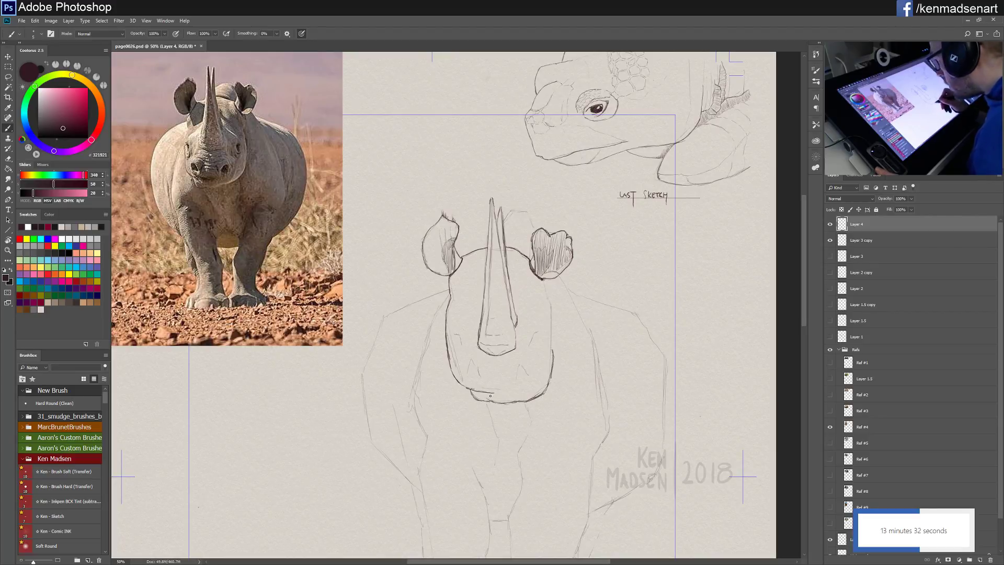
pyautogui.moveTo(485, 393); pyautogui.dragTo(498, 395)
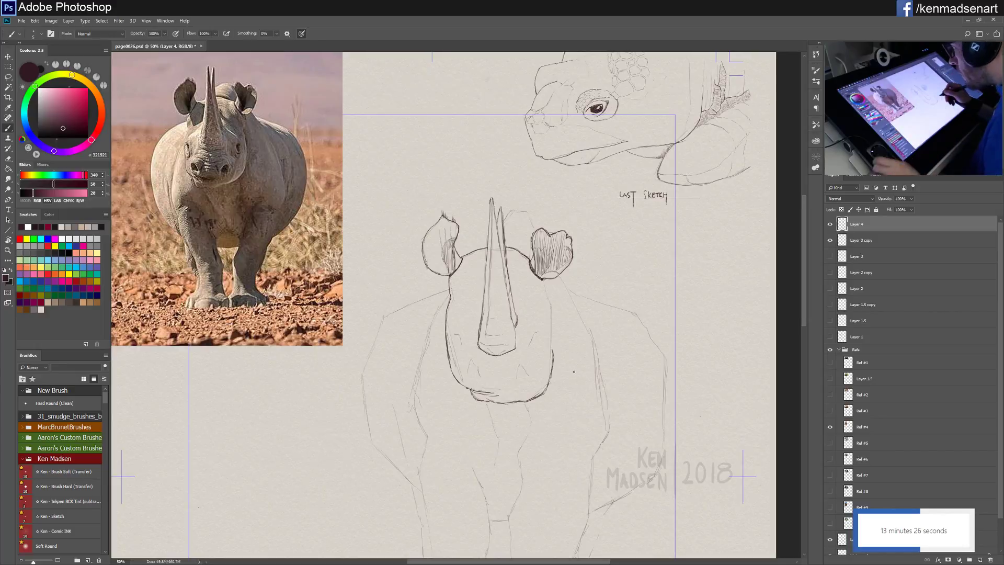
pyautogui.moveTo(504, 213); pyautogui.dragTo(527, 209)
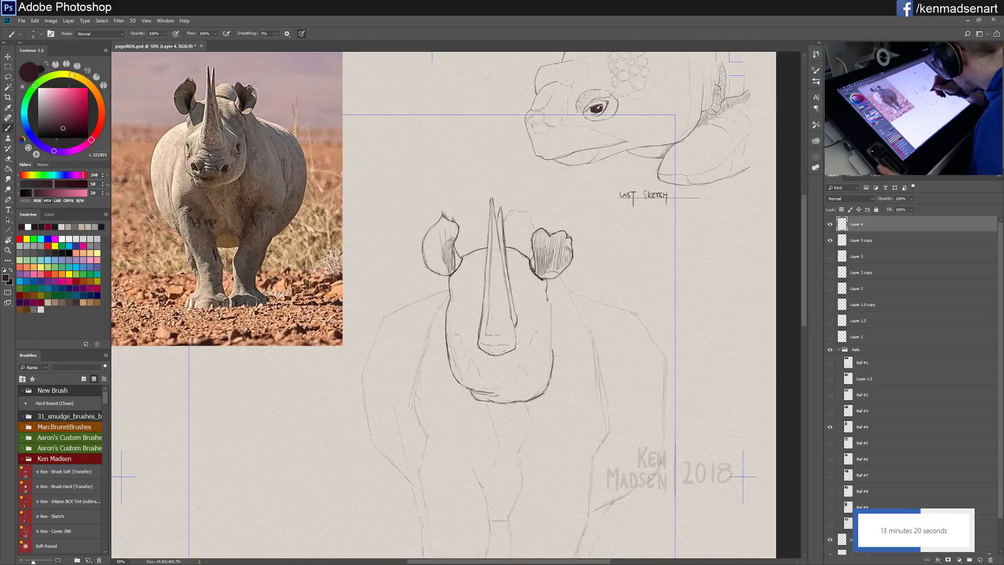
pyautogui.moveTo(548, 299); pyautogui.dragTo(553, 351)
pyautogui.moveTo(550, 312)
pyautogui.mouseDown()
pyautogui.moveTo(552, 343)
pyautogui.moveTo(549, 325)
pyautogui.mouseUp()
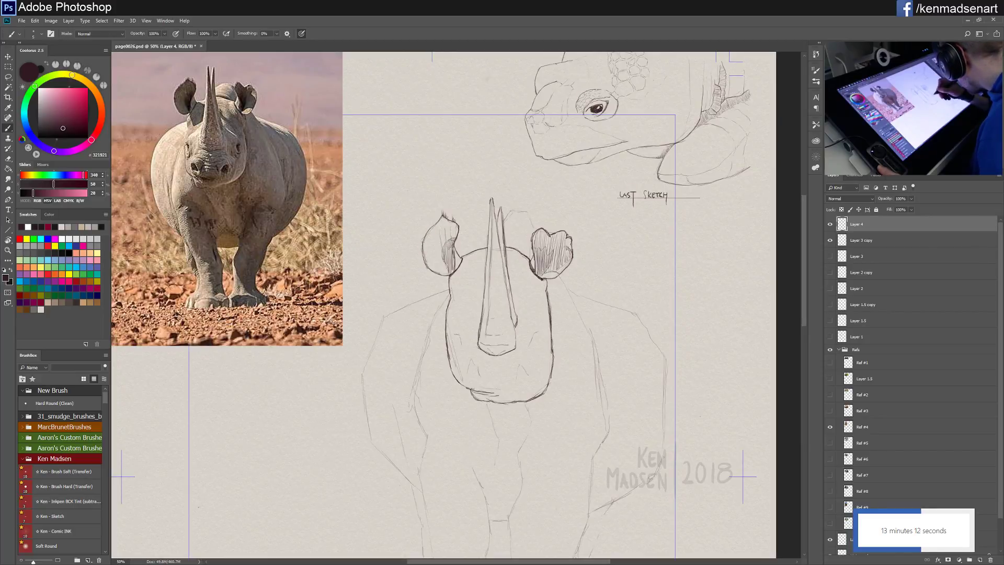
pyautogui.moveTo(544, 397); pyautogui.dragTo(552, 366)
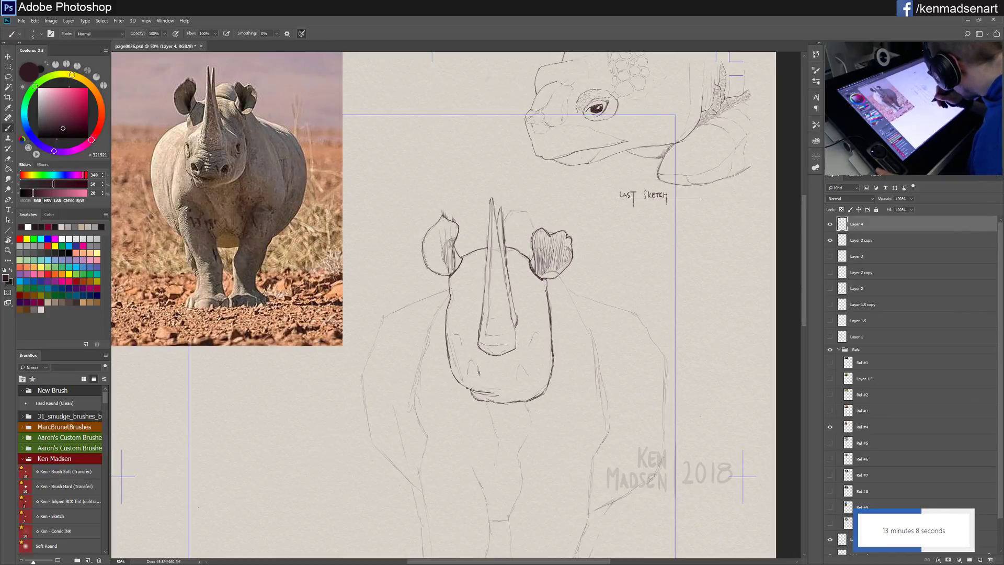
# Step: Draw both nostrils as arched outlines filled with hatching, and add short wrinkle lines between and above them
pyautogui.moveTo(469, 360); pyautogui.dragTo(467, 375)
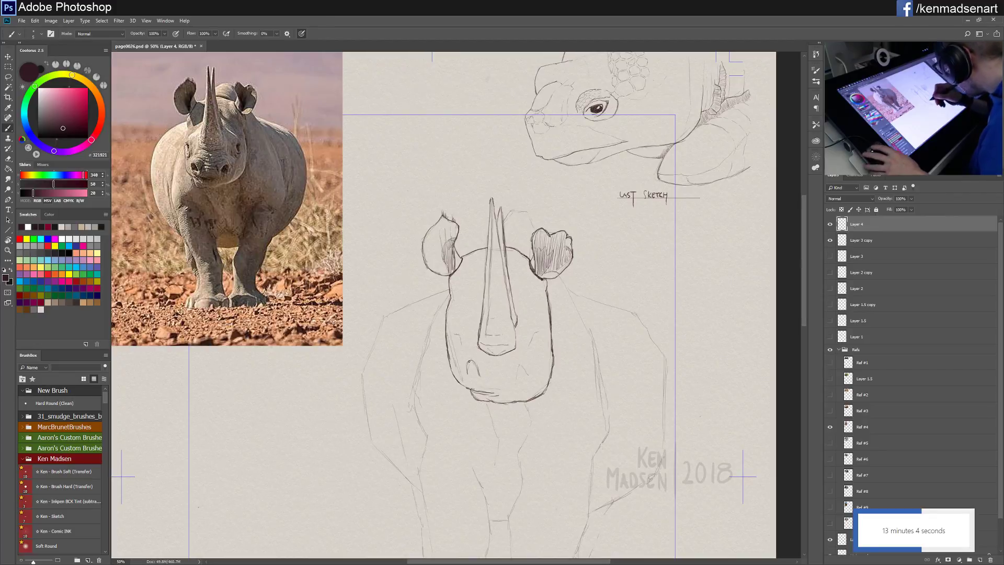
pyautogui.moveTo(472, 361); pyautogui.dragTo(478, 369)
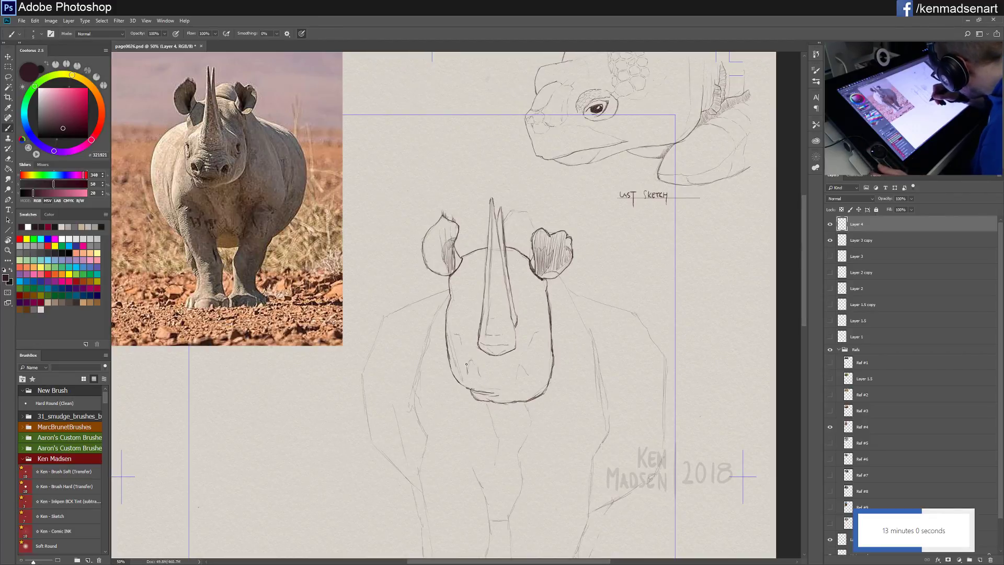
pyautogui.moveTo(471, 360); pyautogui.dragTo(481, 372)
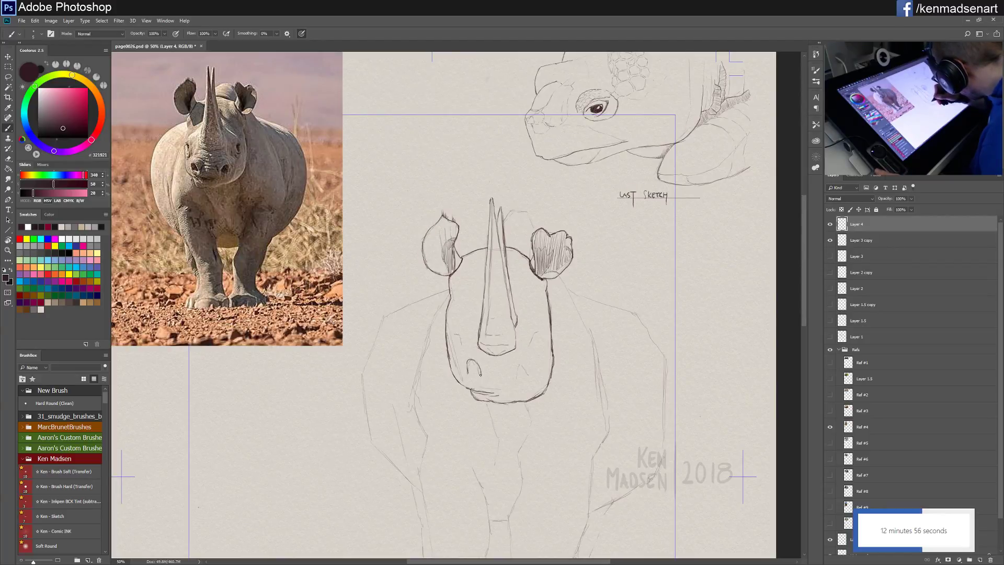
pyautogui.moveTo(469, 357)
pyautogui.mouseDown()
pyautogui.moveTo(480, 377)
pyautogui.moveTo(476, 364)
pyautogui.moveTo(468, 371)
pyautogui.mouseUp()
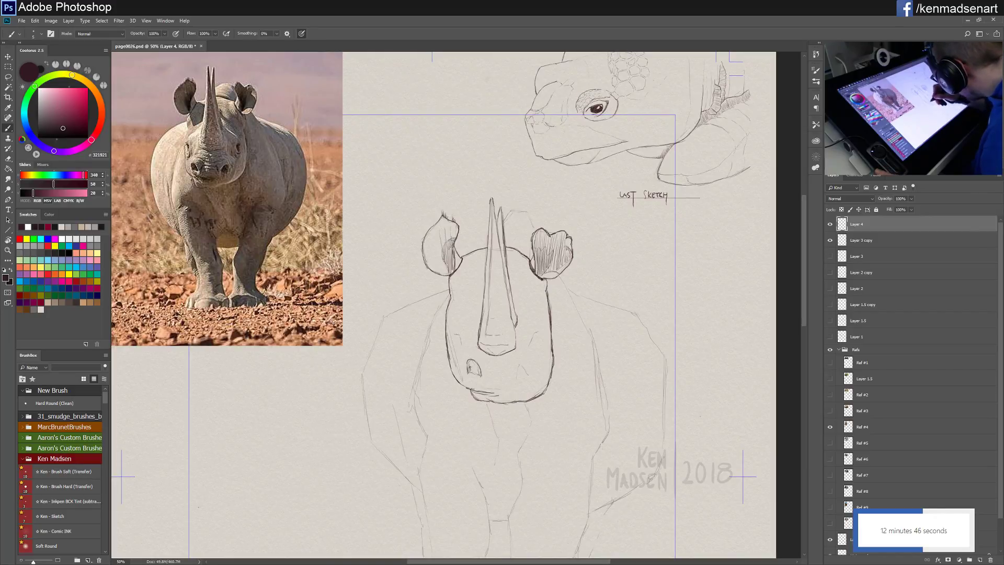
pyautogui.moveTo(469, 367); pyautogui.dragTo(477, 368)
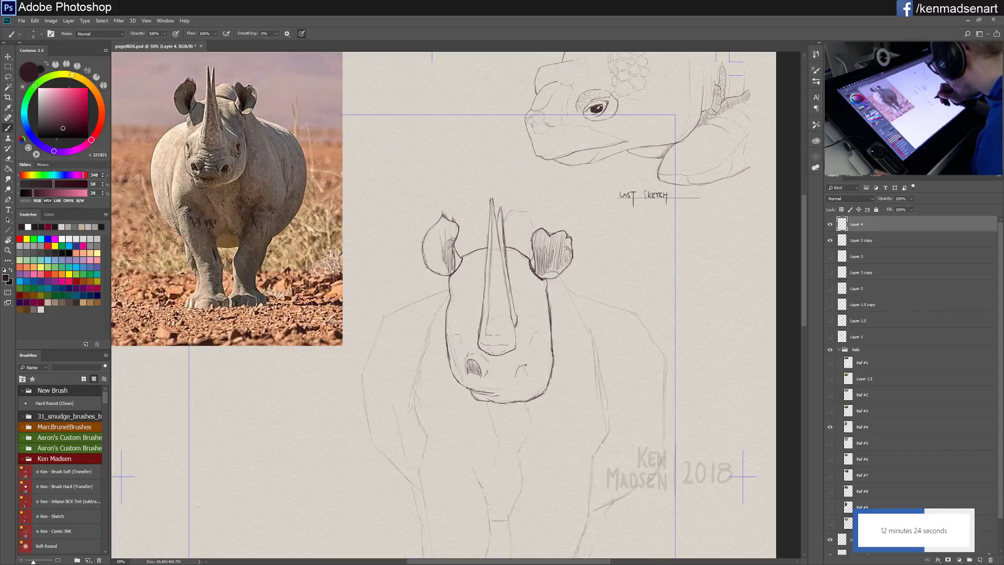
pyautogui.moveTo(527, 370); pyautogui.dragTo(519, 371)
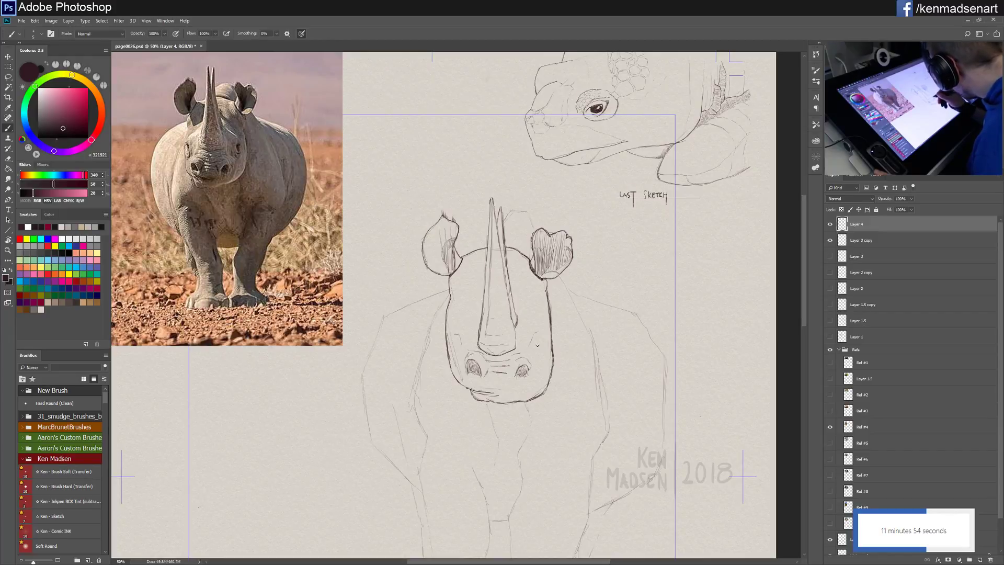
# Step: Select the nostrils with their wrinkles and move them slightly down on the muzzle
pyautogui.click(9, 77)
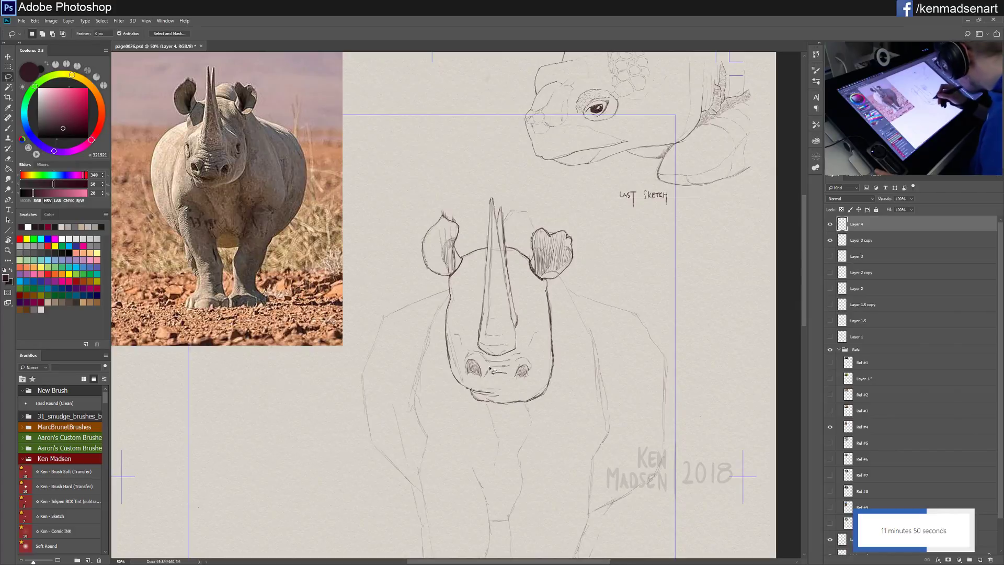
pyautogui.moveTo(462, 364)
pyautogui.mouseDown()
pyautogui.moveTo(473, 347)
pyautogui.moveTo(523, 353)
pyautogui.moveTo(543, 368)
pyautogui.moveTo(531, 384)
pyautogui.moveTo(467, 379)
pyautogui.moveTo(463, 368)
pyautogui.moveTo(504, 388)
pyautogui.mouseUp()
pyautogui.press('v')
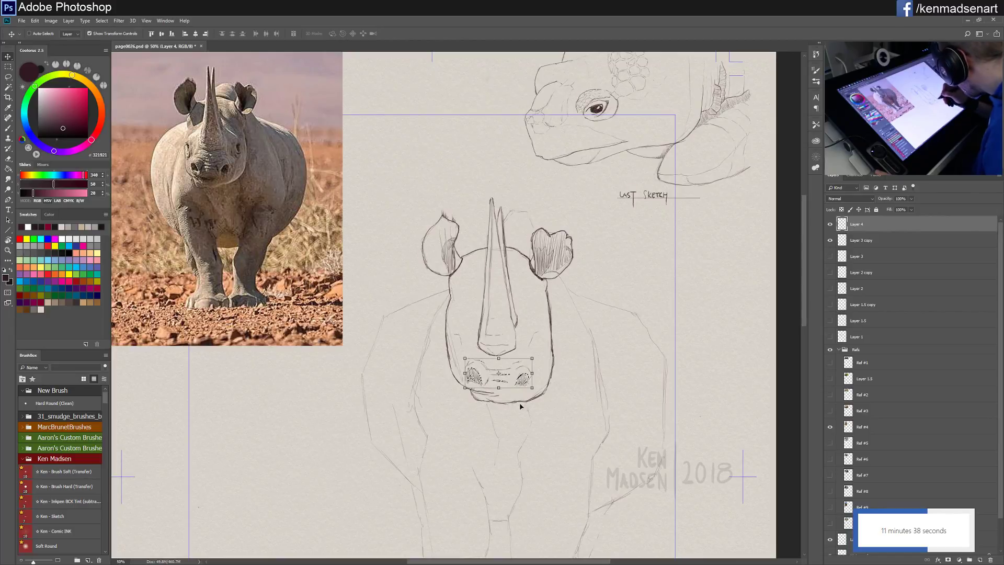
pyautogui.hotkey('ctrl', 'd')
pyautogui.press('b')
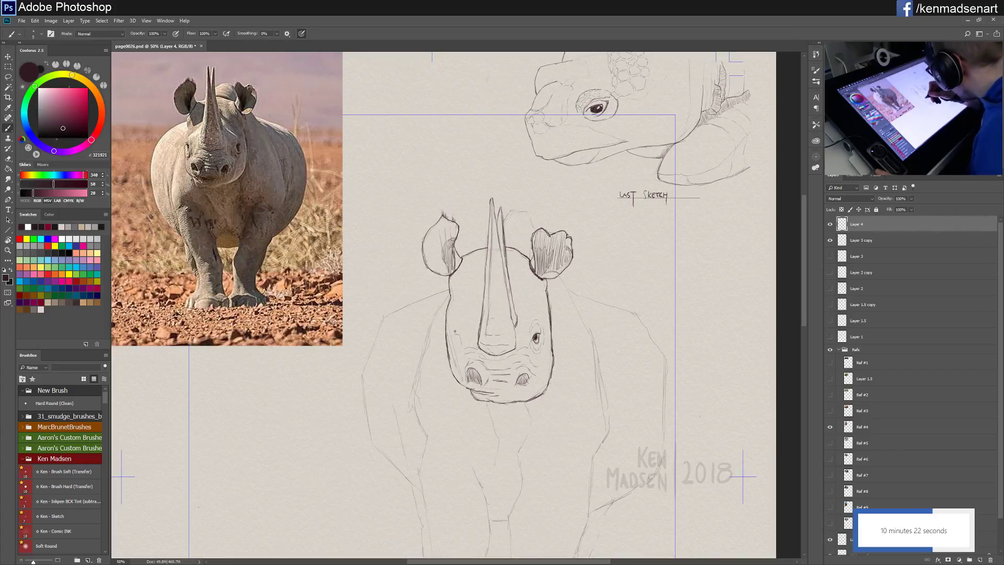
# Step: Draw the photo-side eye, shift it slightly down to sit level with the other eye, and darken its pupil
pyautogui.moveTo(454, 333); pyautogui.dragTo(461, 339)
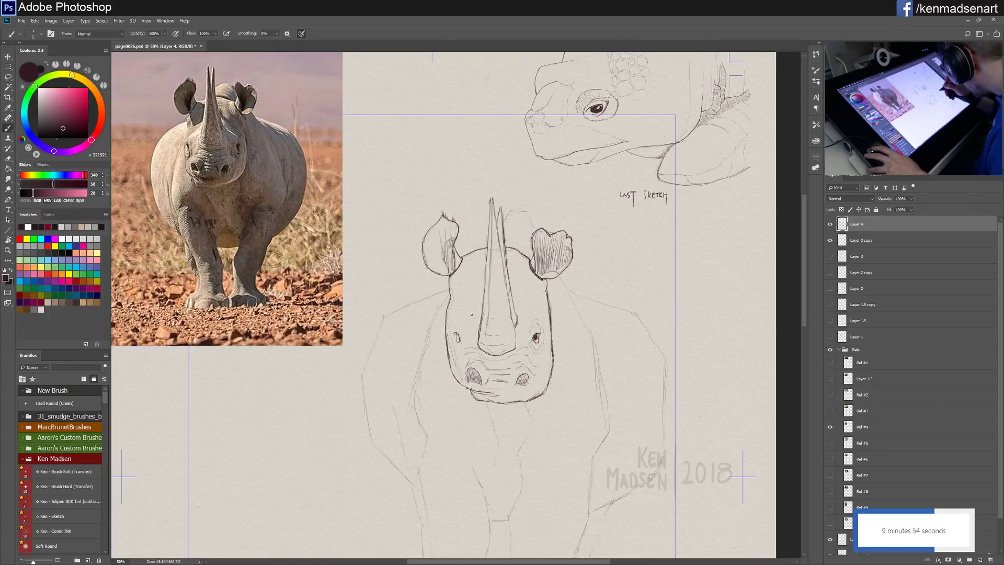
pyautogui.click(8, 76)
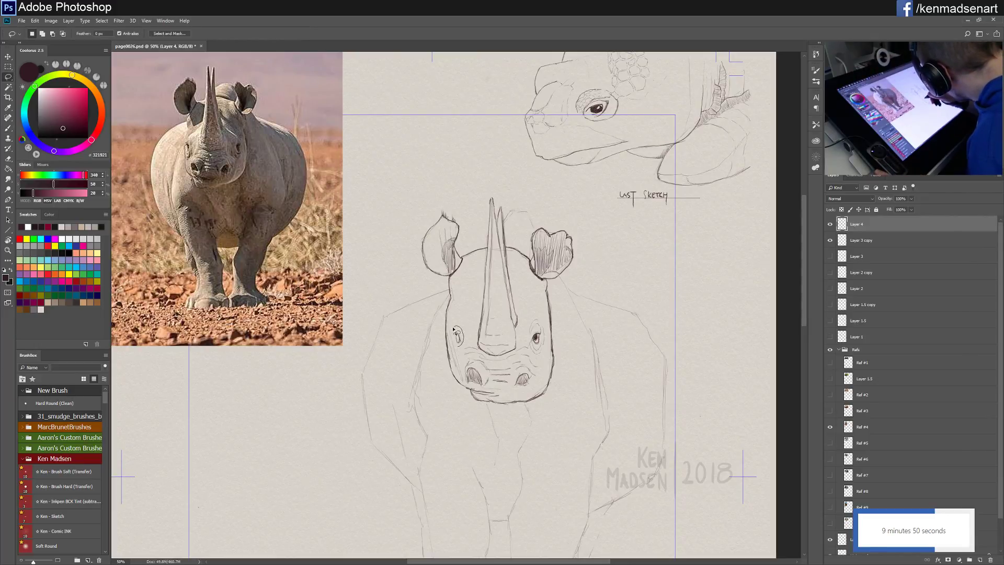
pyautogui.moveTo(457, 345)
pyautogui.mouseDown()
pyautogui.moveTo(451, 327)
pyautogui.moveTo(457, 346)
pyautogui.mouseUp()
pyautogui.press('v')
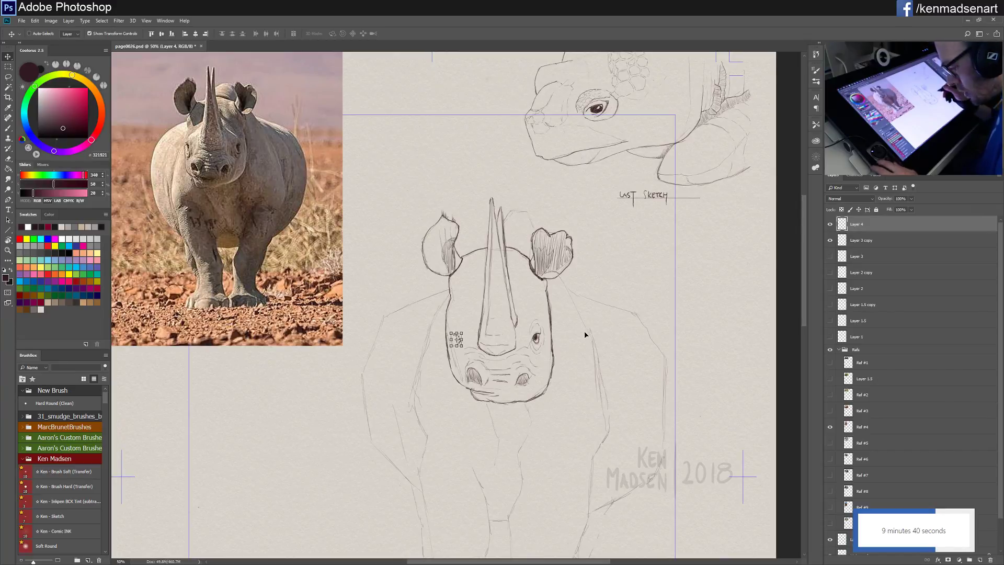
pyautogui.hotkey('ctrl', 'd')
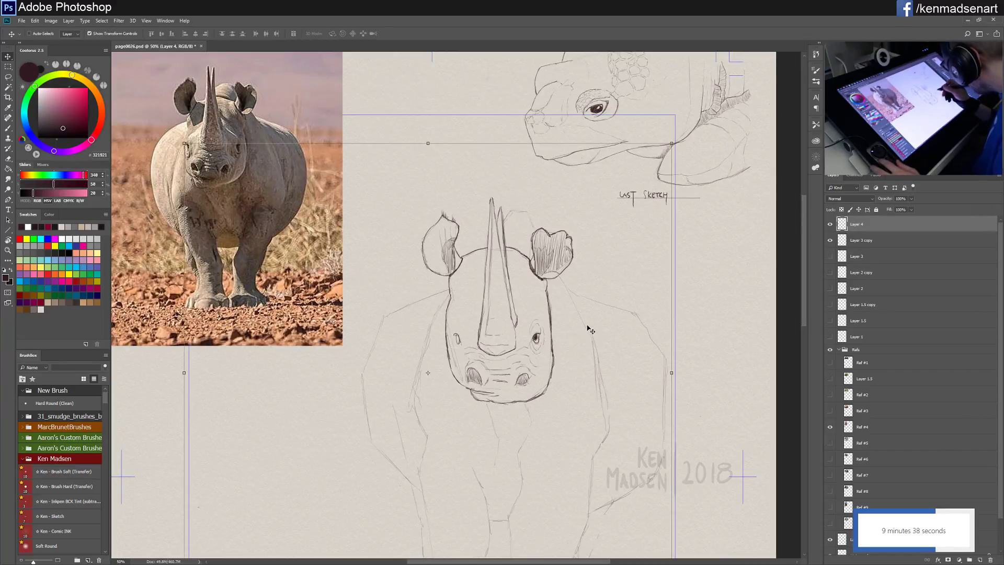
pyautogui.press('b')
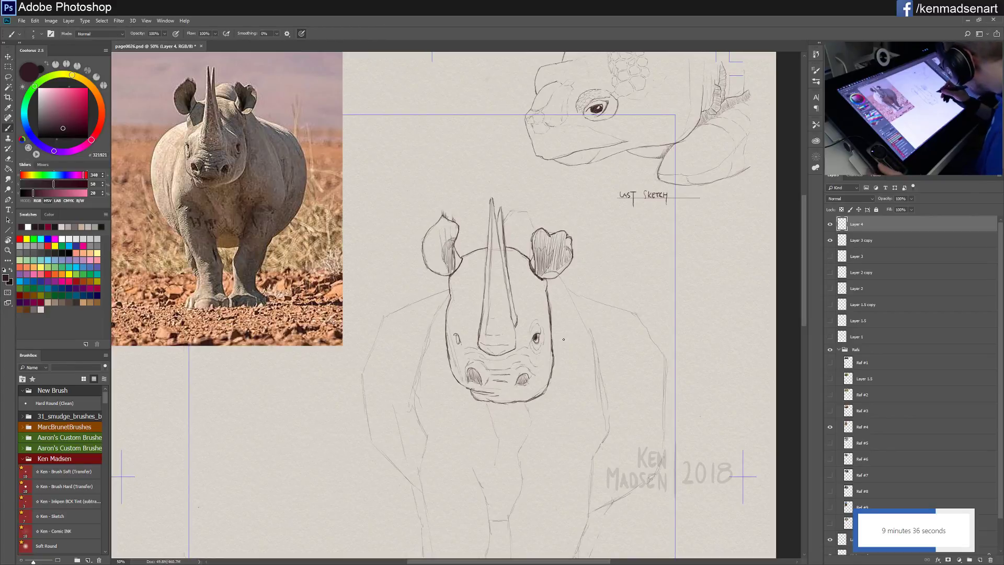
pyautogui.moveTo(457, 337); pyautogui.dragTo(459, 343)
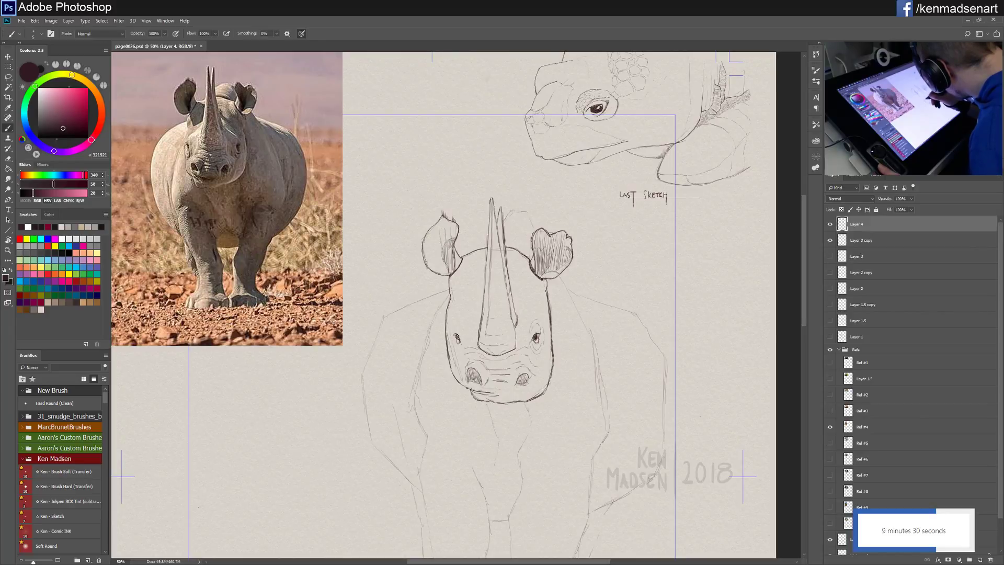
# Step: Add wrinkle lines around the muzzle and photo-side eye, and hatch the forehead between the photo-side ear and the horns
pyautogui.moveTo(511, 375); pyautogui.dragTo(508, 391)
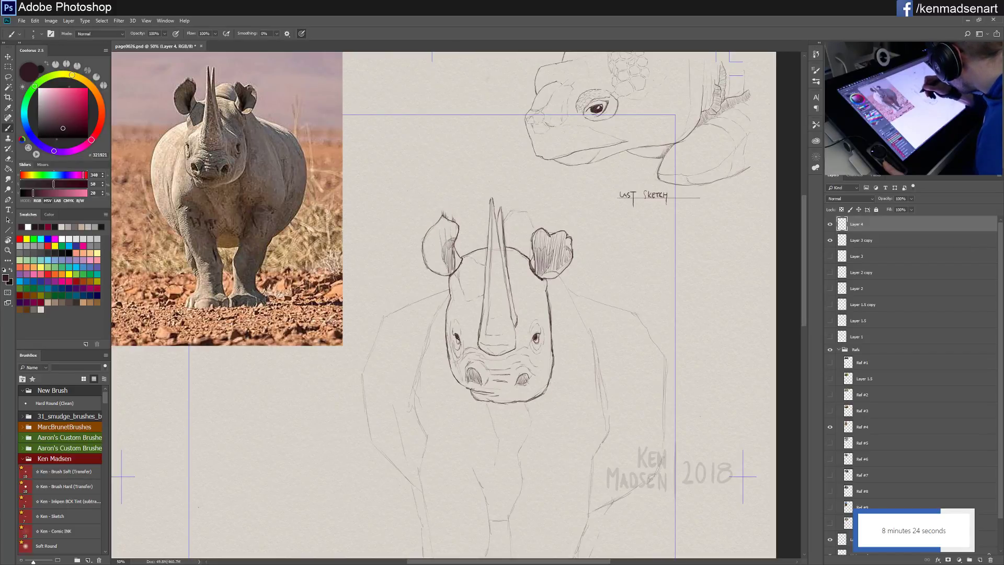
pyautogui.moveTo(462, 262)
pyautogui.mouseDown()
pyautogui.moveTo(472, 296)
pyautogui.moveTo(486, 296)
pyautogui.mouseUp()
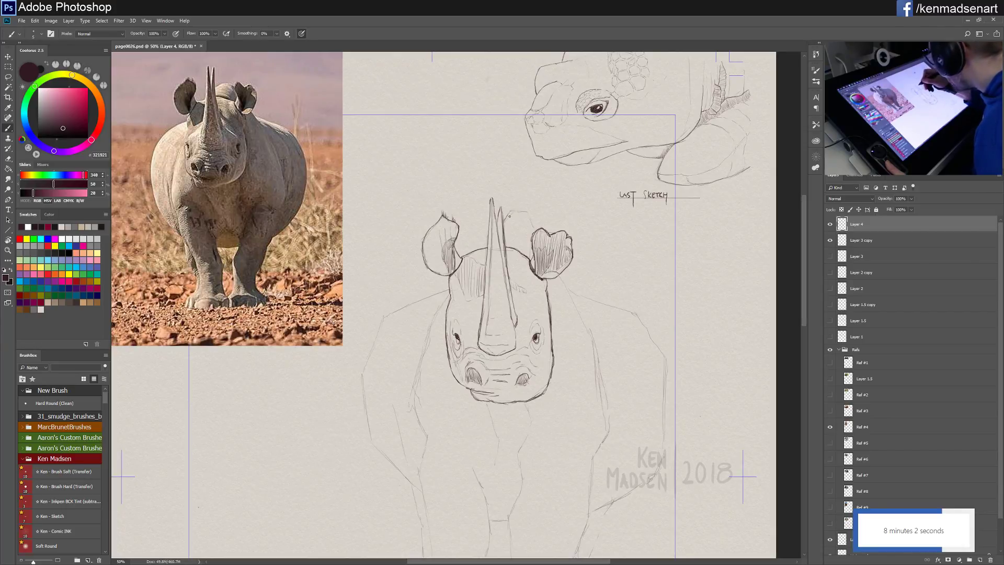
# Step: Draw the neck hump as dark arcs behind the head between the horns and the ear, with light fold lines inside
pyautogui.moveTo(502, 222); pyautogui.dragTo(529, 209)
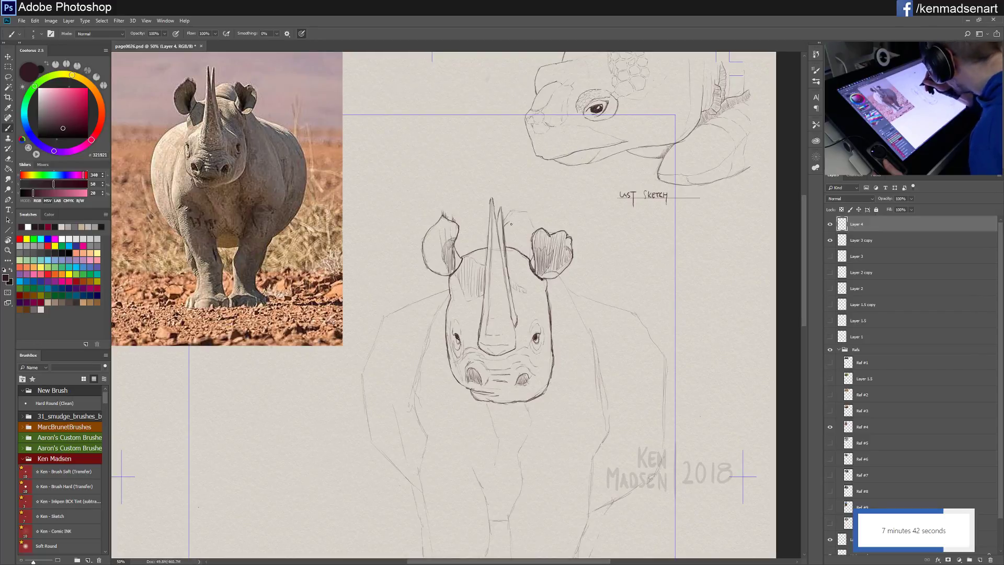
pyautogui.moveTo(516, 224); pyautogui.dragTo(531, 221)
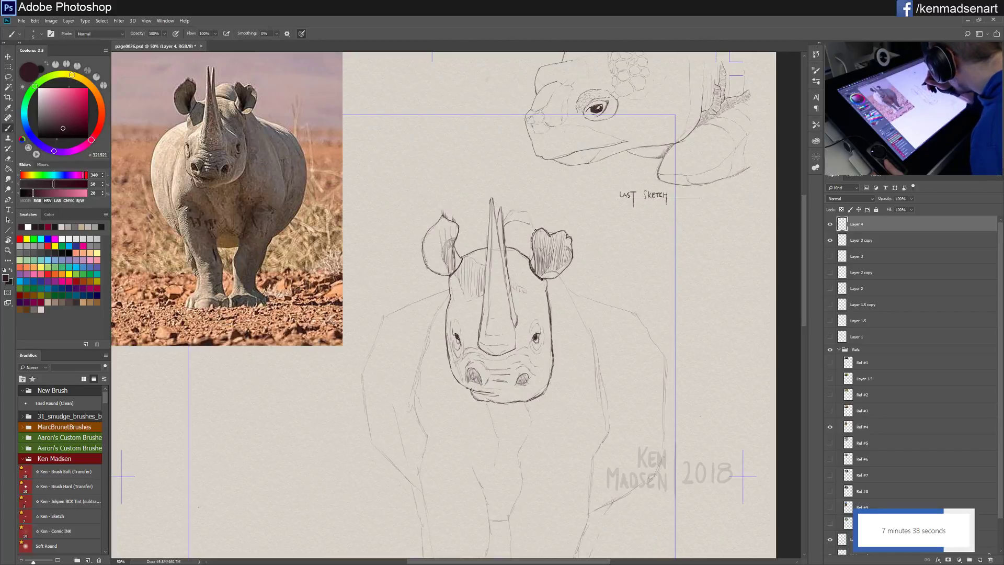
pyautogui.moveTo(530, 223)
pyautogui.mouseDown()
pyautogui.moveTo(516, 220)
pyautogui.moveTo(525, 222)
pyautogui.mouseUp()
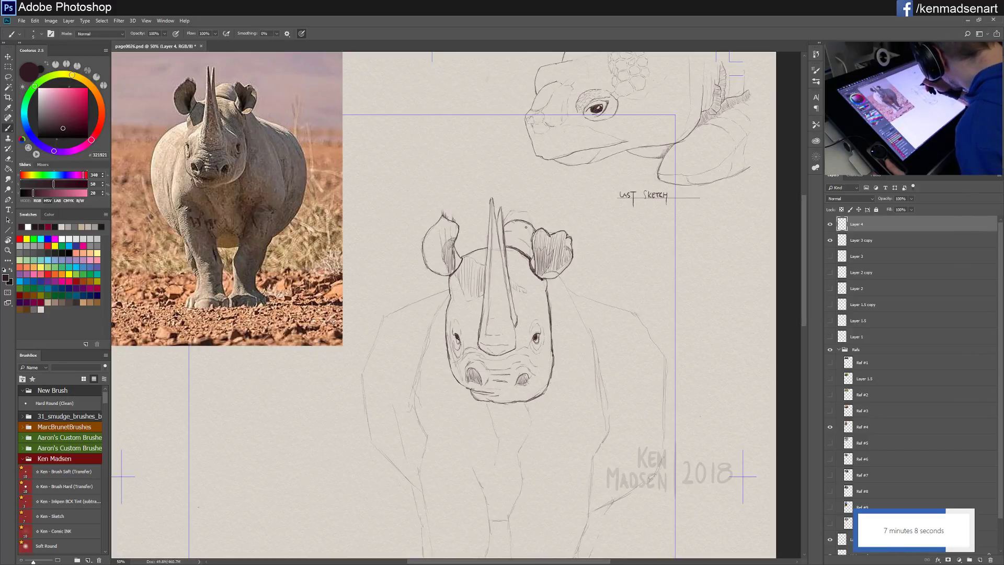
pyautogui.moveTo(506, 225); pyautogui.dragTo(531, 230)
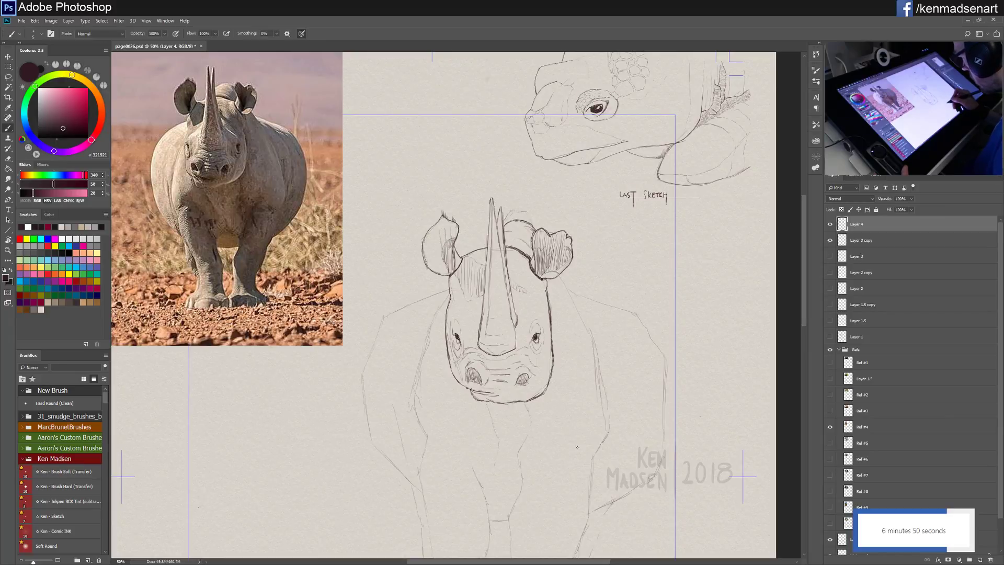
# Step: Draw the outer shoulder contour away from the photo in dark line, from beneath the ear down over the bulge to the upper foreleg
pyautogui.moveTo(577, 447)
pyautogui.mouseDown()
pyautogui.moveTo(560, 373)
pyautogui.moveTo(581, 408)
pyautogui.moveTo(573, 433)
pyautogui.mouseUp()
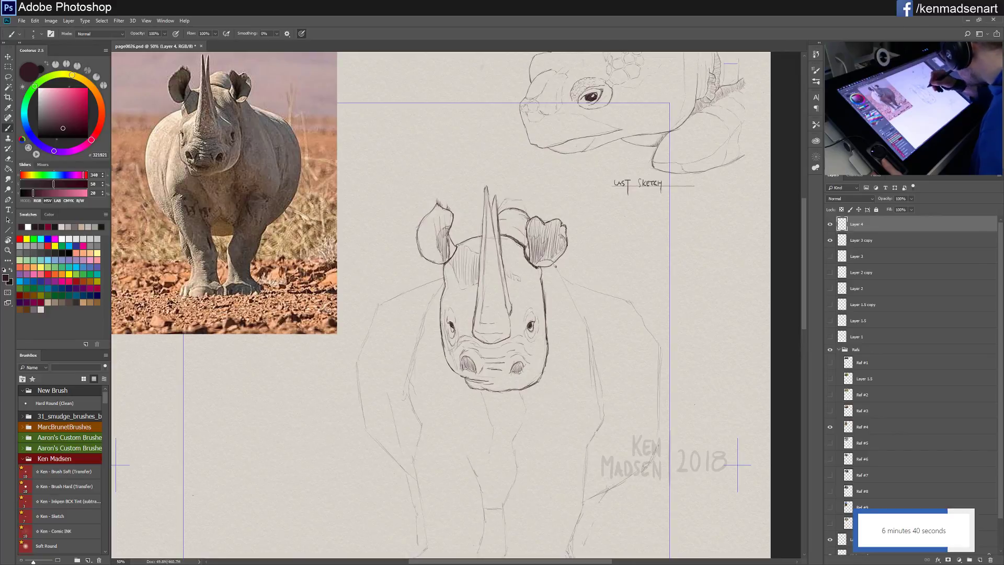
pyautogui.moveTo(555, 267); pyautogui.dragTo(573, 311)
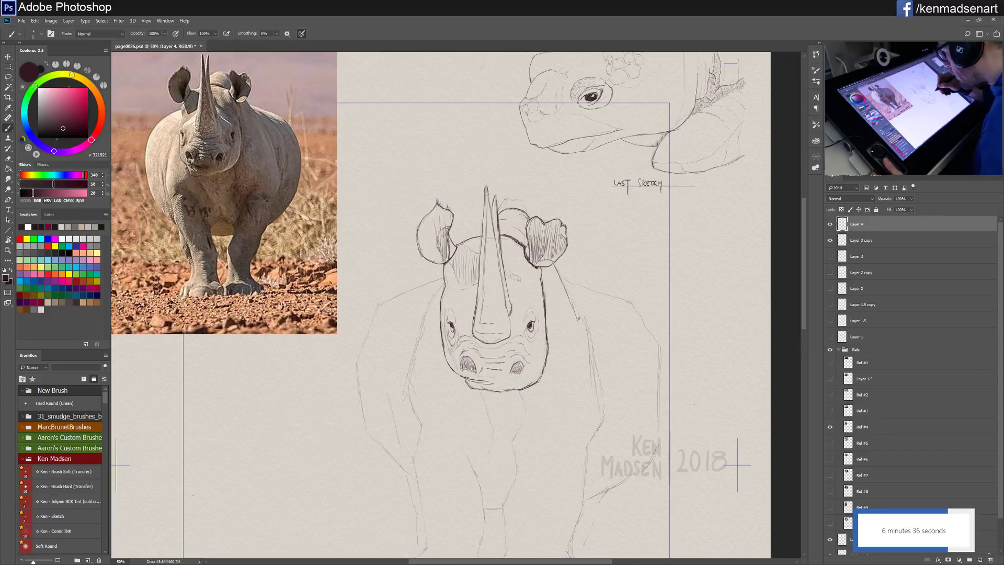
pyautogui.moveTo(583, 330); pyautogui.dragTo(605, 411)
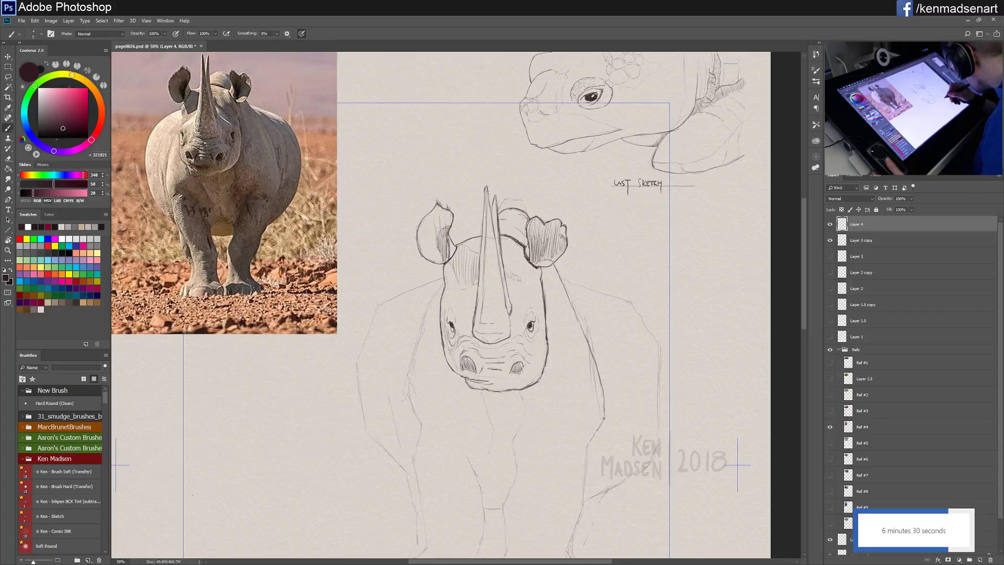
pyautogui.moveTo(601, 422)
pyautogui.mouseDown()
pyautogui.moveTo(593, 441)
pyautogui.moveTo(602, 394)
pyautogui.mouseUp()
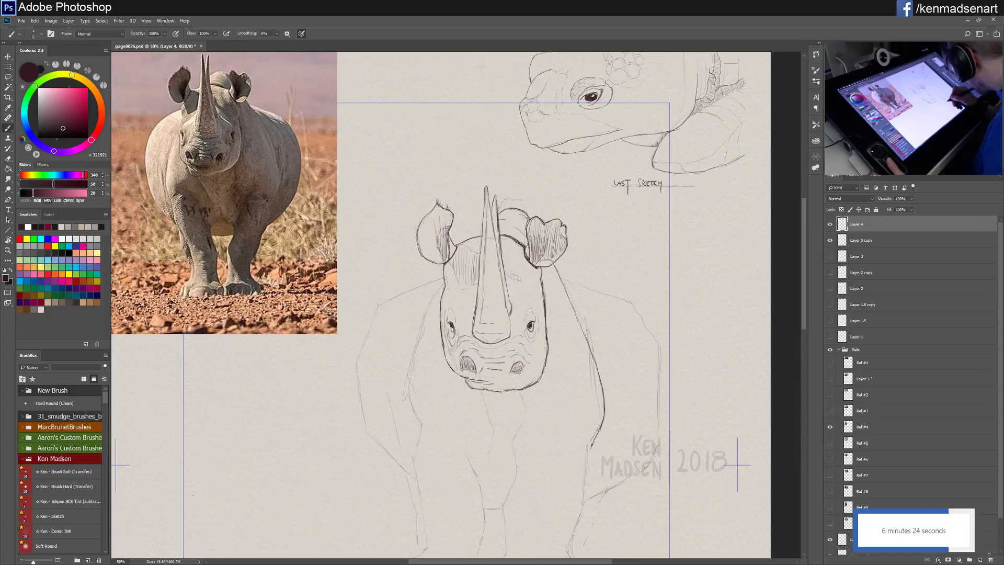
pyautogui.moveTo(588, 451); pyautogui.dragTo(587, 463)
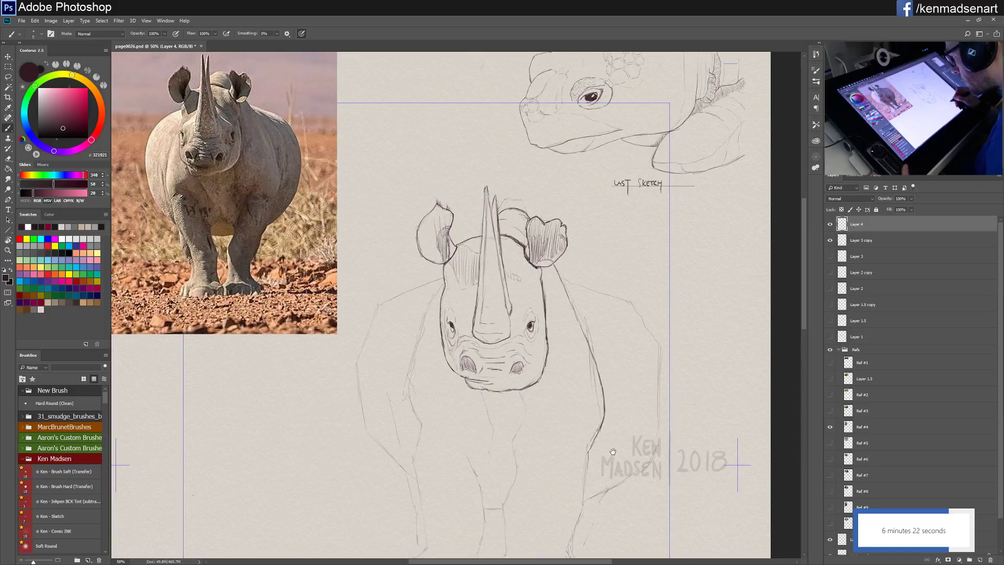
# Step: Draw the outer contour of the foreleg away from the photo in dark line, from below the shoulder bulge down to the foot
pyautogui.scroll(-3, 596, 418)
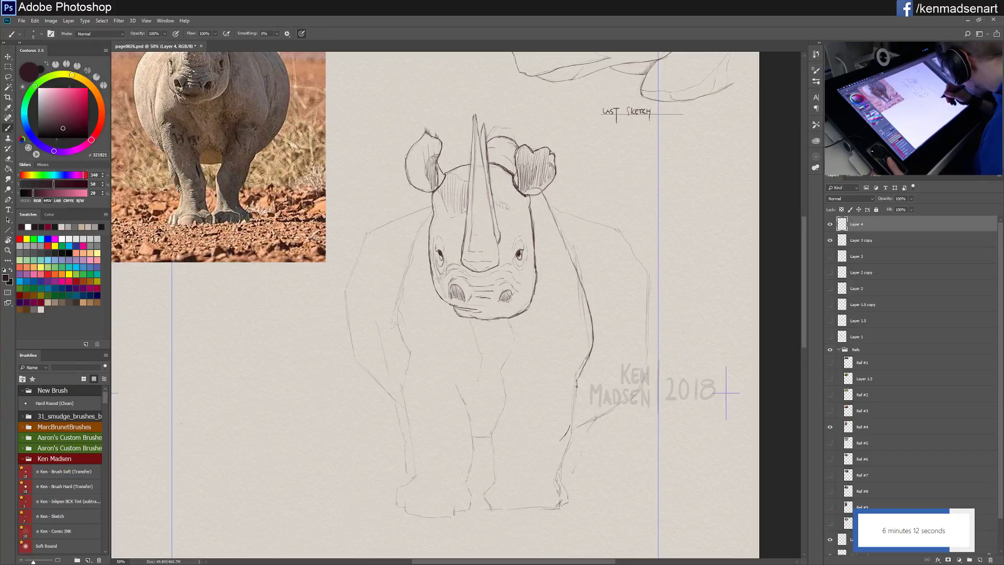
pyautogui.moveTo(576, 384); pyautogui.dragTo(570, 423)
pyautogui.moveTo(577, 380); pyautogui.dragTo(573, 405)
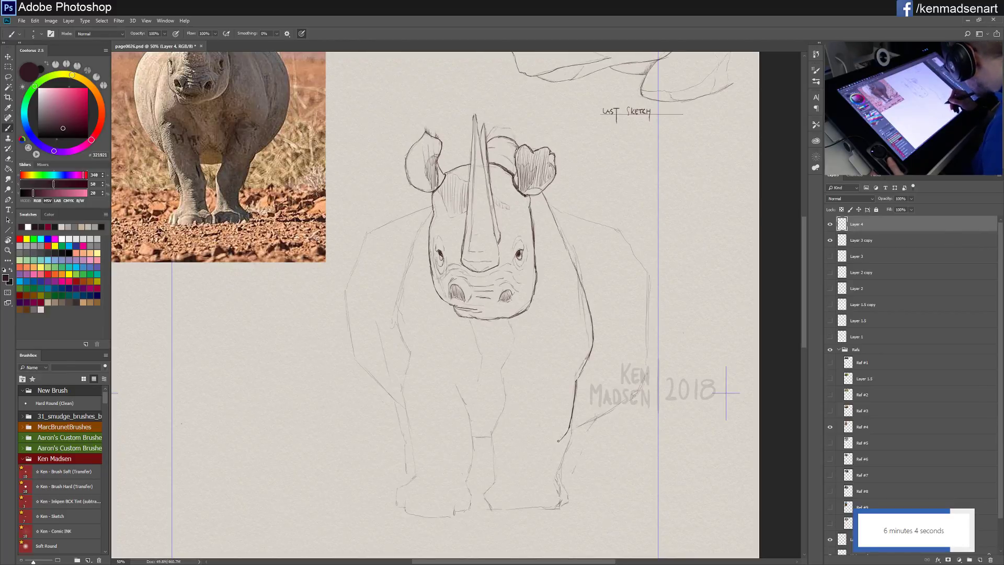
pyautogui.moveTo(565, 431); pyautogui.dragTo(561, 480)
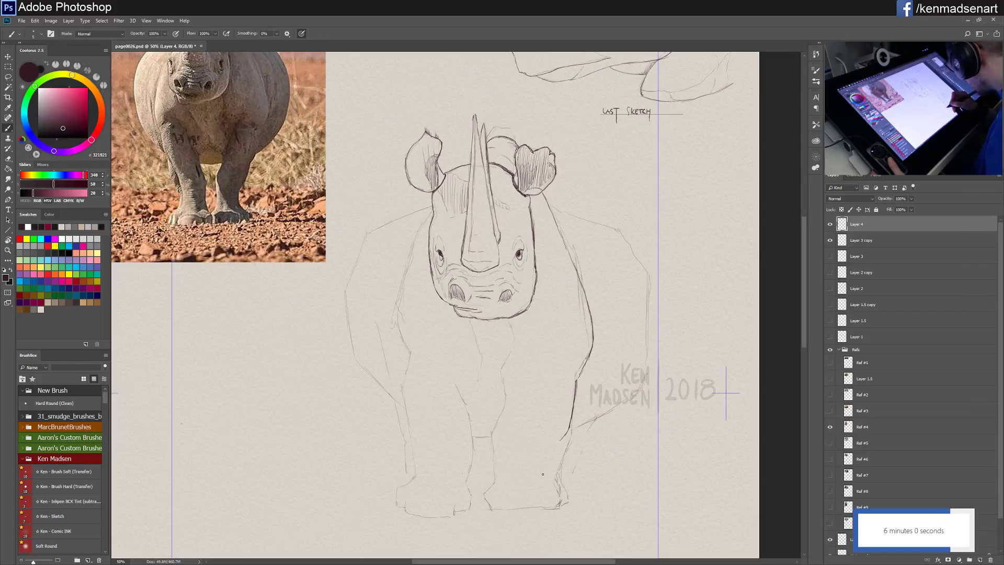
pyautogui.moveTo(542, 471); pyautogui.dragTo(551, 458)
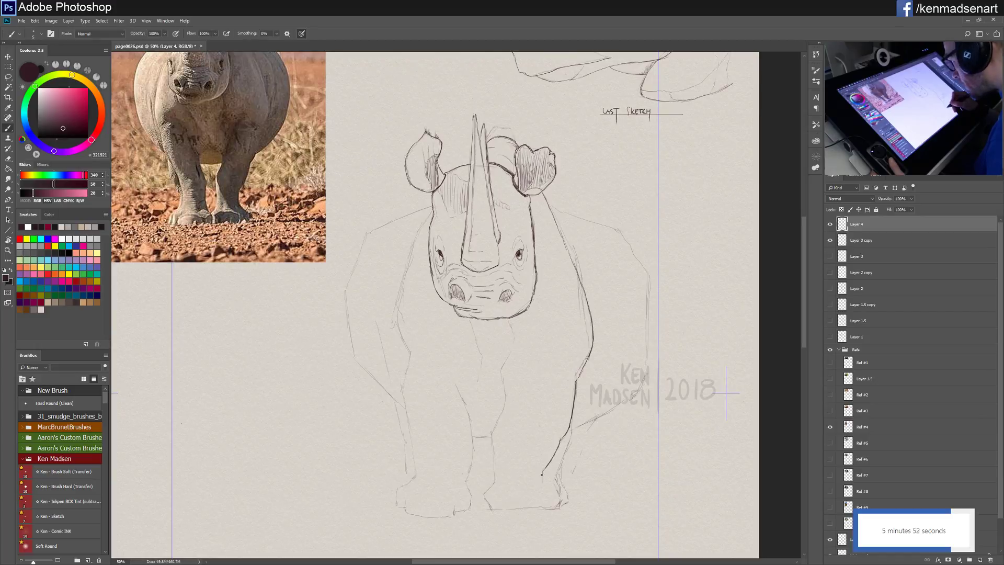
pyautogui.moveTo(542, 475)
pyautogui.mouseDown()
pyautogui.moveTo(545, 463)
pyautogui.moveTo(542, 485)
pyautogui.mouseUp()
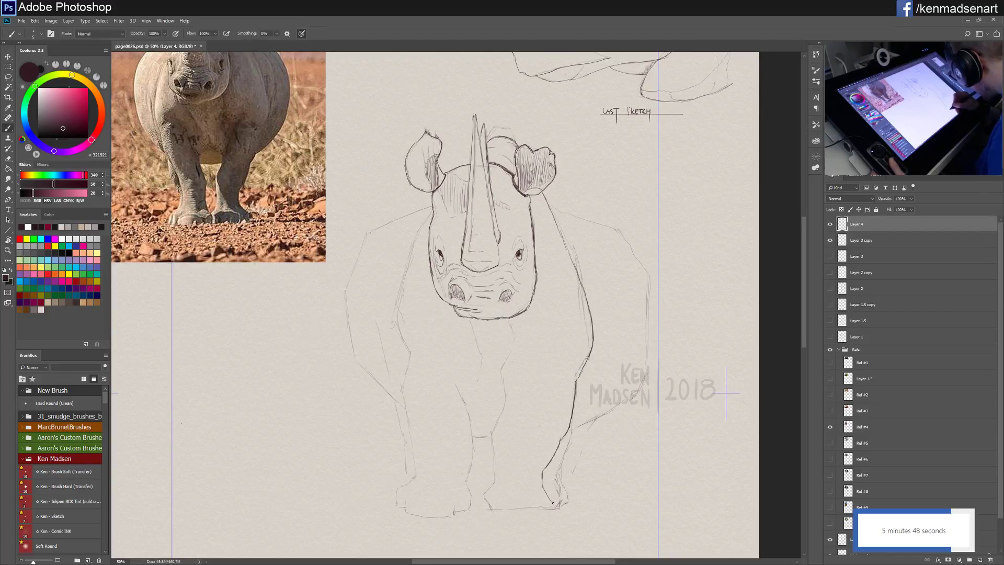
pyautogui.moveTo(540, 475); pyautogui.dragTo(558, 502)
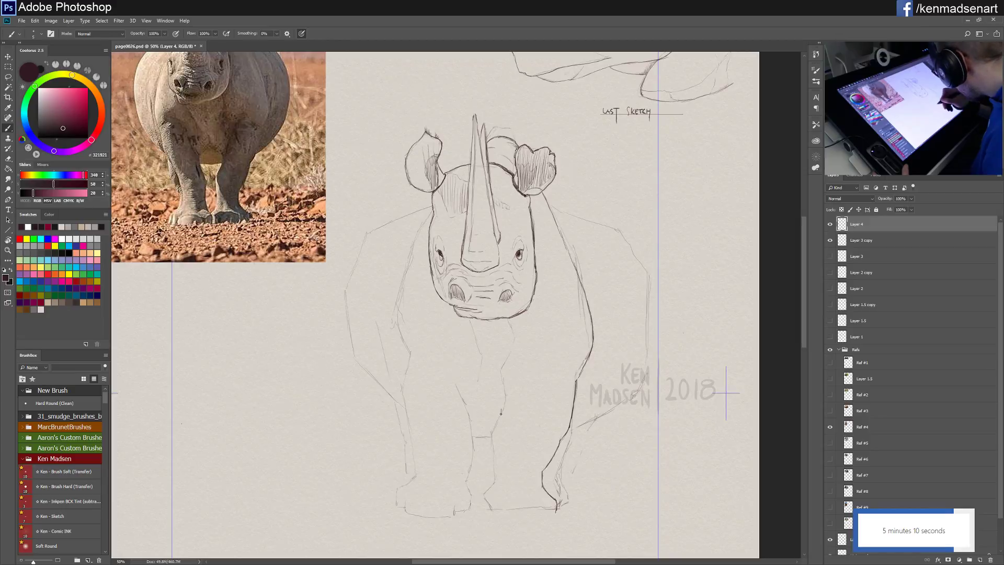
# Step: Draw the inner contour of the foreleg away from the photo in dark line, from the chest down past the ankle to the ground
pyautogui.moveTo(491, 436); pyautogui.dragTo(500, 415)
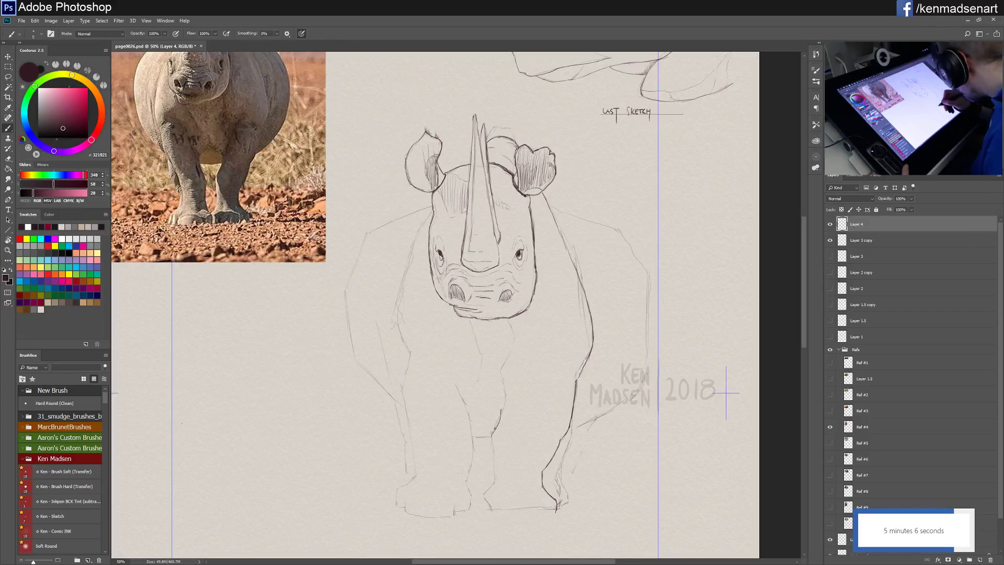
pyautogui.moveTo(488, 448); pyautogui.dragTo(491, 435)
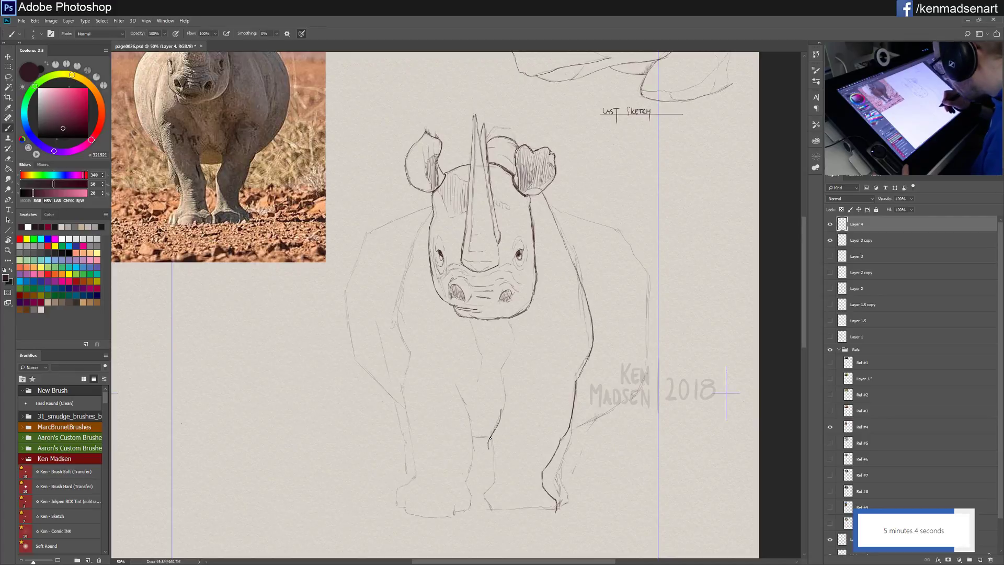
pyautogui.moveTo(491, 469); pyautogui.dragTo(488, 449)
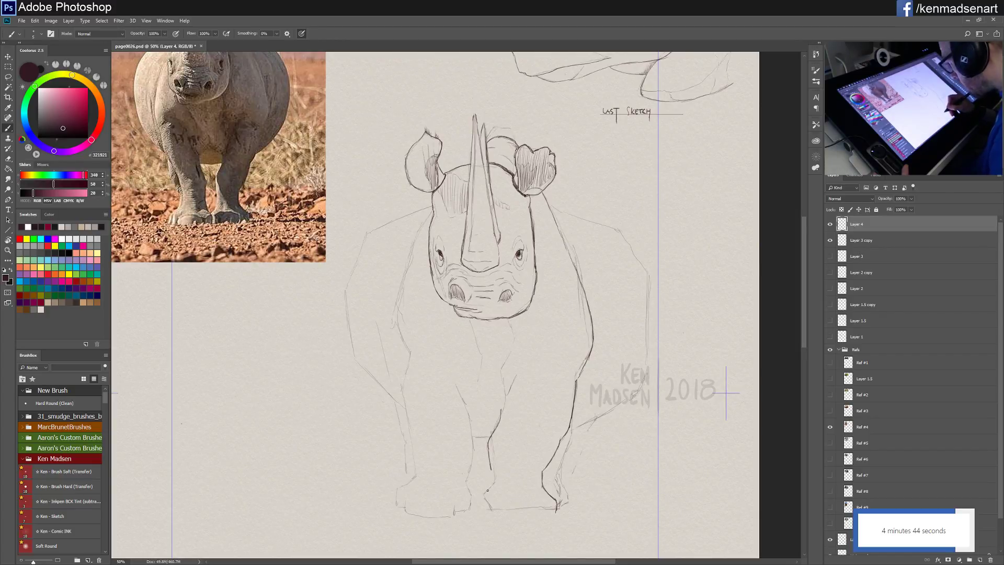
pyautogui.moveTo(485, 497); pyautogui.dragTo(490, 477)
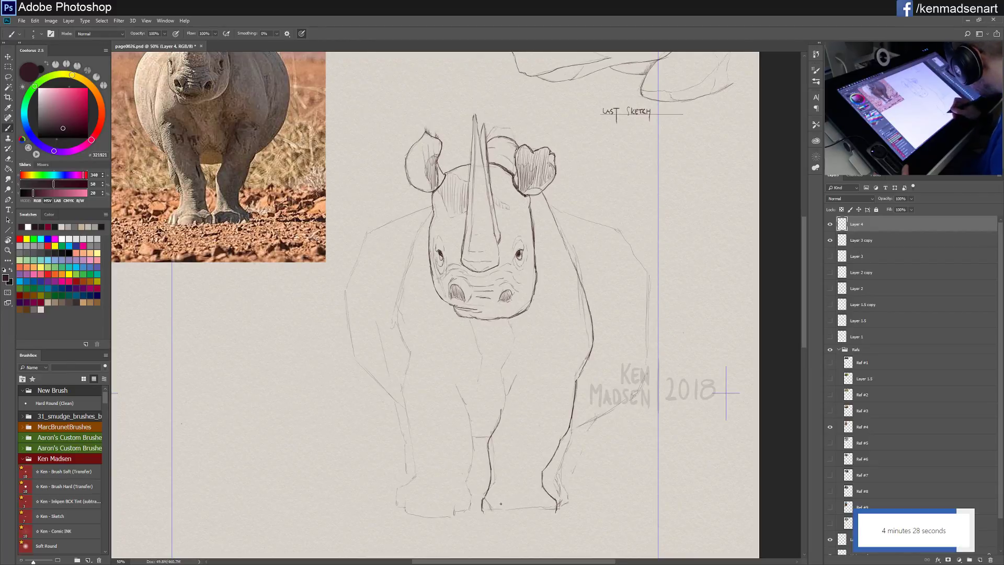
# Step: Add the wide front toenail to the foot away from the photo, and thicken the outer ankle and lower leg line
pyautogui.moveTo(540, 500); pyautogui.dragTo(501, 501)
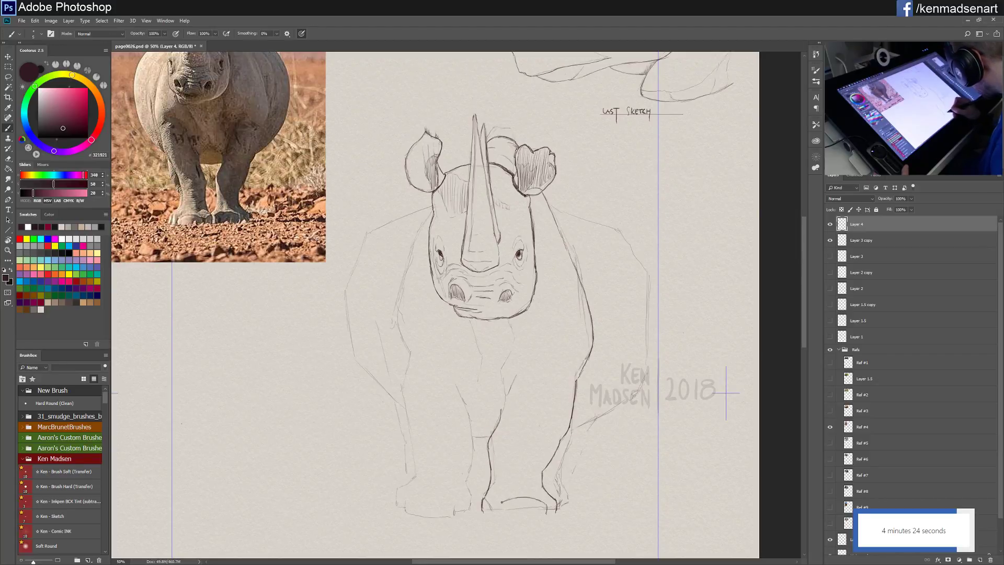
pyautogui.moveTo(499, 504)
pyautogui.mouseDown()
pyautogui.moveTo(497, 513)
pyautogui.moveTo(556, 512)
pyautogui.mouseUp()
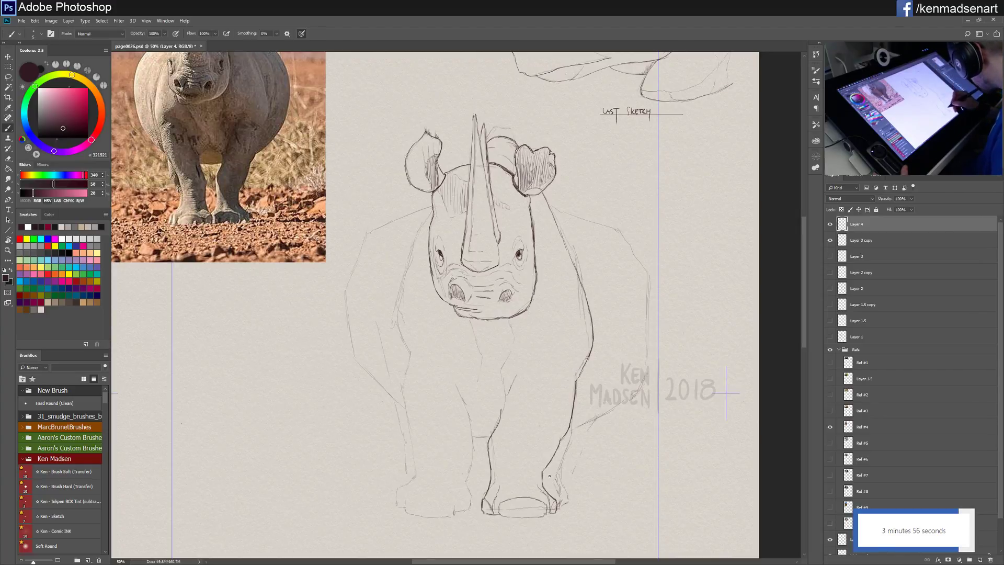
pyautogui.moveTo(545, 473); pyautogui.dragTo(545, 480)
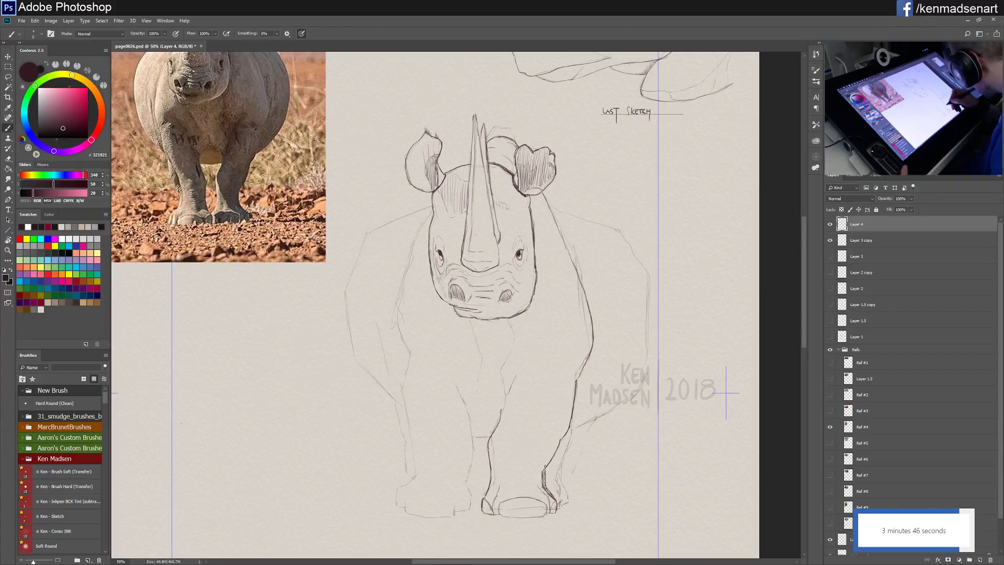
pyautogui.moveTo(544, 469); pyautogui.dragTo(560, 440)
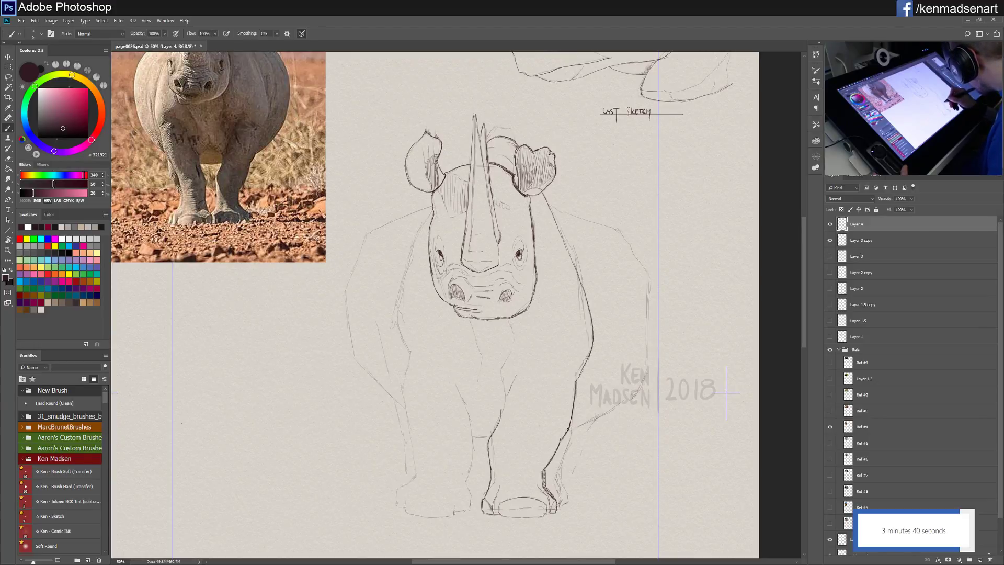
# Step: Sketch a rounder body contour on the side away from the photo, curving from the lower foreleg around the belly to behind the ear
pyautogui.moveTo(568, 429); pyautogui.dragTo(615, 396)
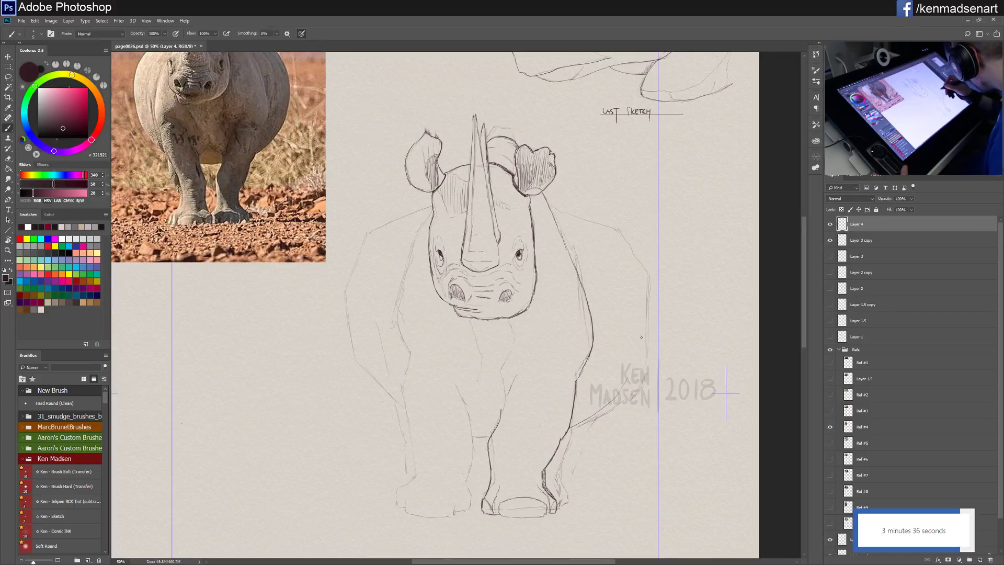
pyautogui.moveTo(622, 387); pyautogui.dragTo(641, 327)
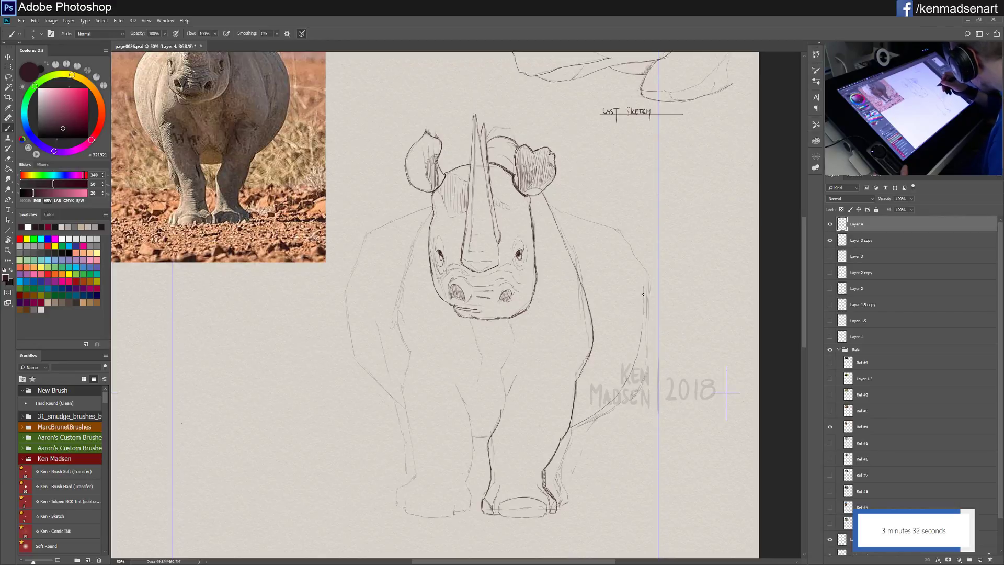
pyautogui.moveTo(643, 281); pyautogui.dragTo(634, 260)
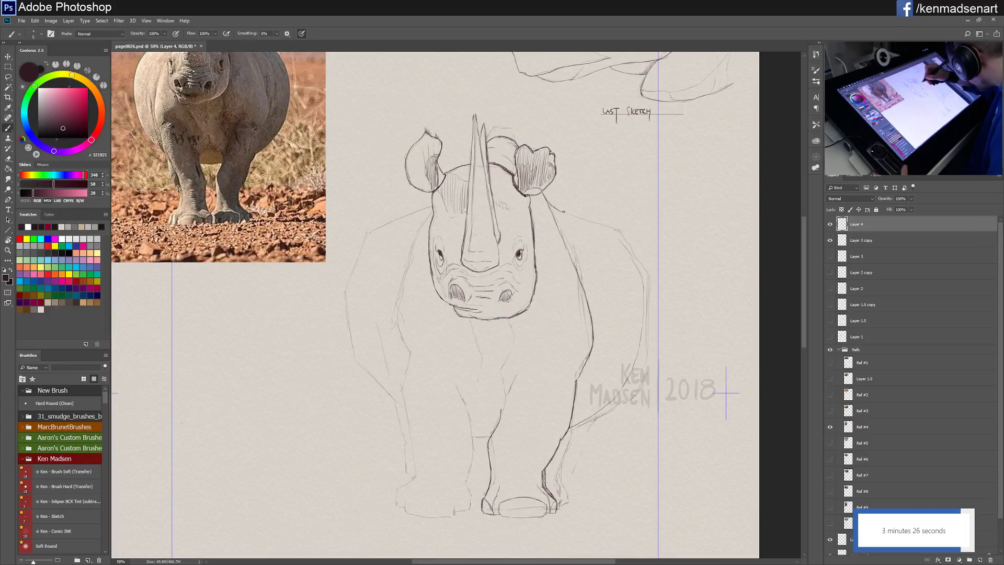
pyautogui.moveTo(562, 209); pyautogui.dragTo(616, 235)
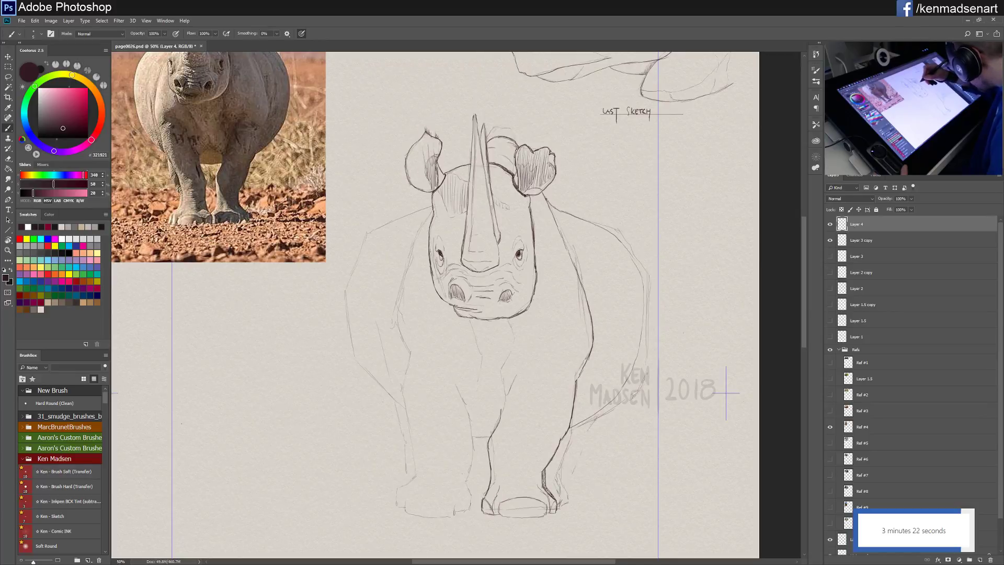
pyautogui.moveTo(550, 204); pyautogui.dragTo(563, 212)
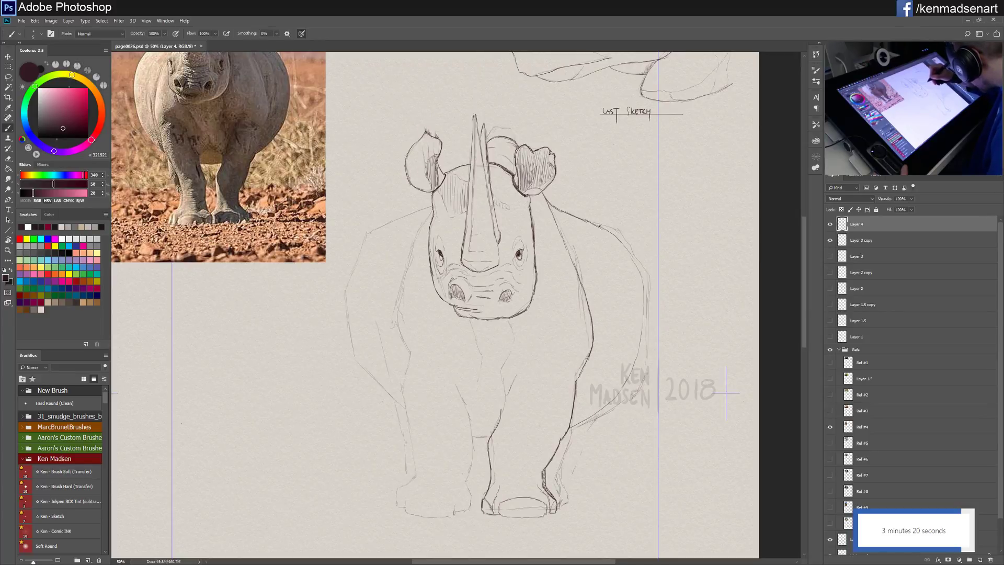
# Step: Darken the rounded belly contour from the back down to the foreleg, and erase the old construction lines outside it
pyautogui.moveTo(618, 239)
pyautogui.mouseDown()
pyautogui.moveTo(643, 279)
pyautogui.moveTo(639, 354)
pyautogui.mouseUp()
pyautogui.moveTo(643, 319); pyautogui.dragTo(644, 337)
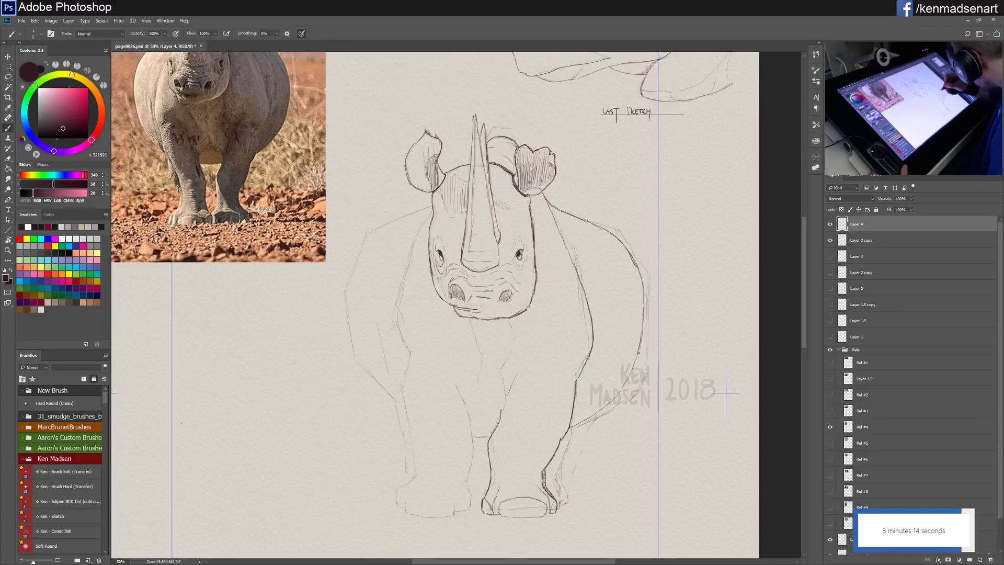
pyautogui.moveTo(570, 428); pyautogui.dragTo(634, 368)
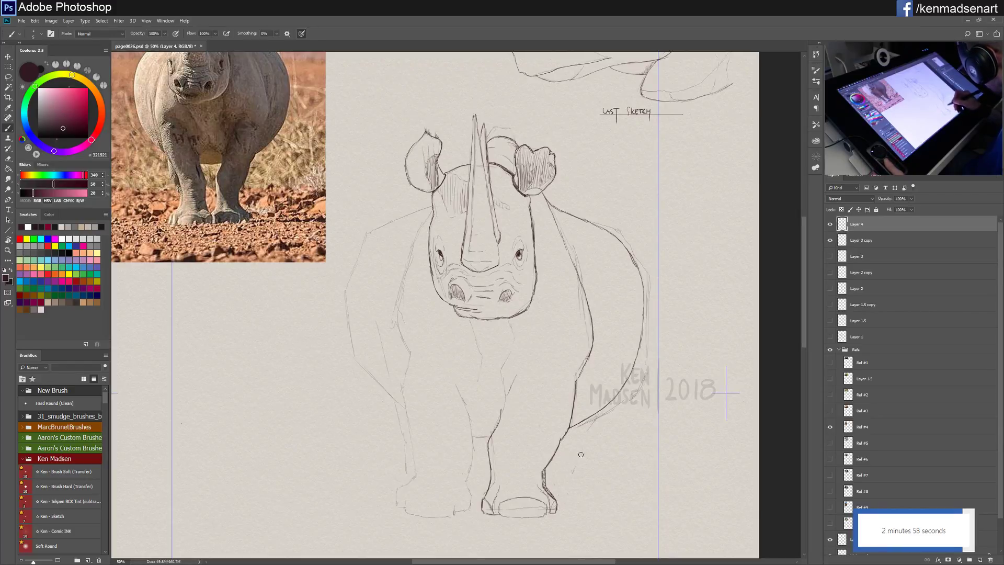
pyautogui.moveTo(607, 415)
pyautogui.mouseDown()
pyautogui.moveTo(646, 387)
pyautogui.moveTo(642, 374)
pyautogui.mouseUp()
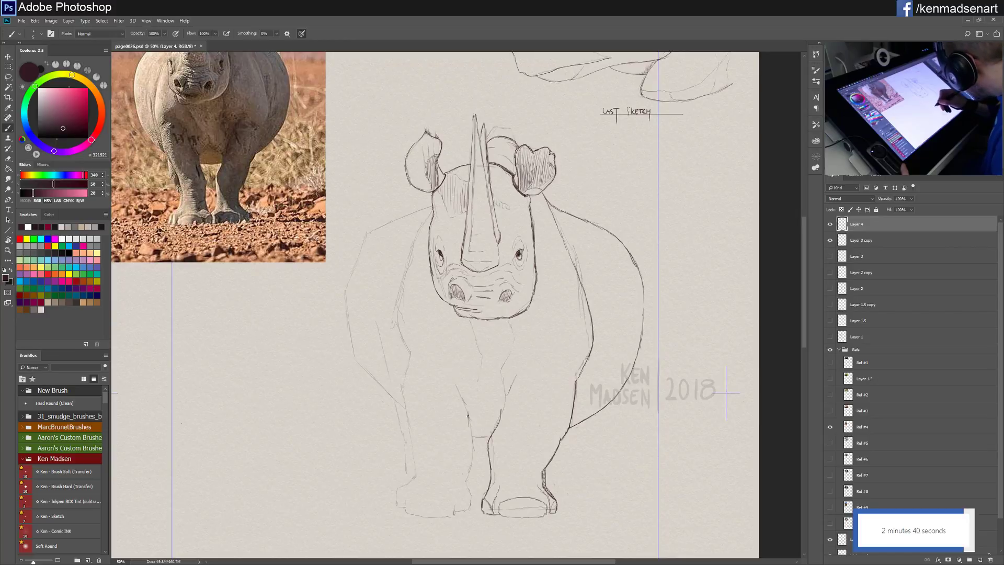
# Step: Draw the photo-side foreleg's inner contour down to the foot, and darken the chest fold lines above the gap between the legs
pyautogui.moveTo(468, 415)
pyautogui.mouseDown()
pyautogui.moveTo(473, 445)
pyautogui.moveTo(470, 433)
pyautogui.mouseUp()
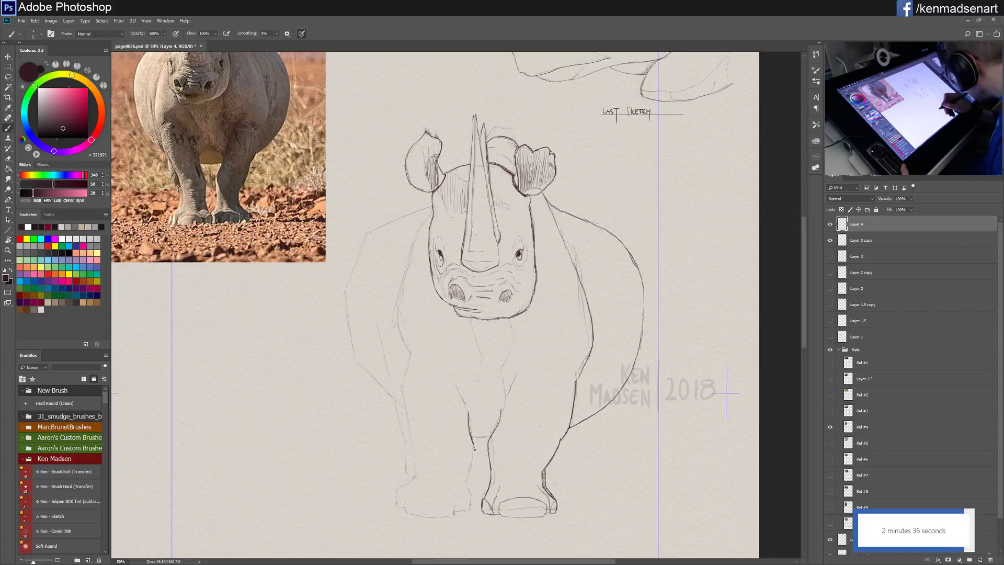
pyautogui.moveTo(469, 470); pyautogui.dragTo(468, 484)
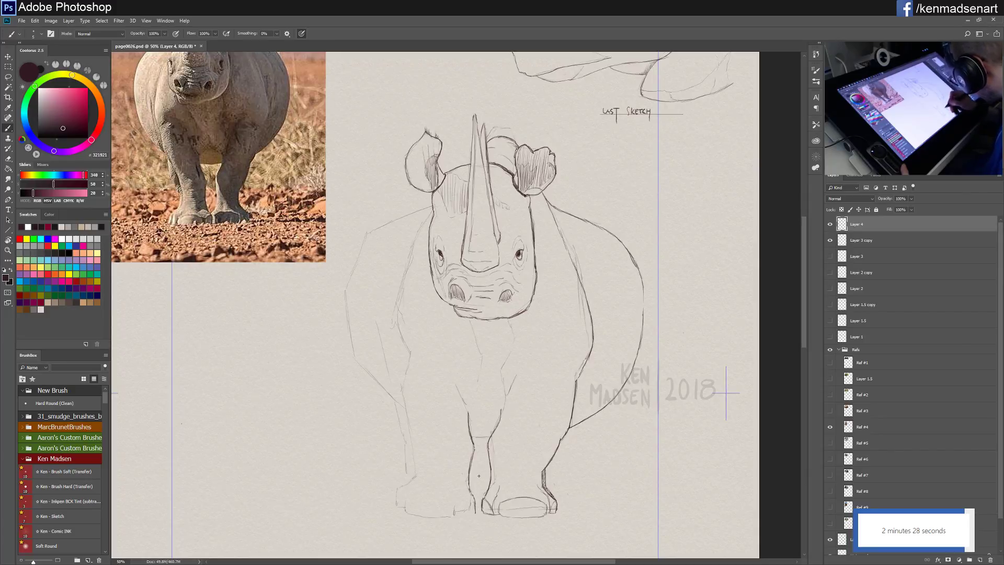
pyautogui.moveTo(471, 492); pyautogui.dragTo(475, 507)
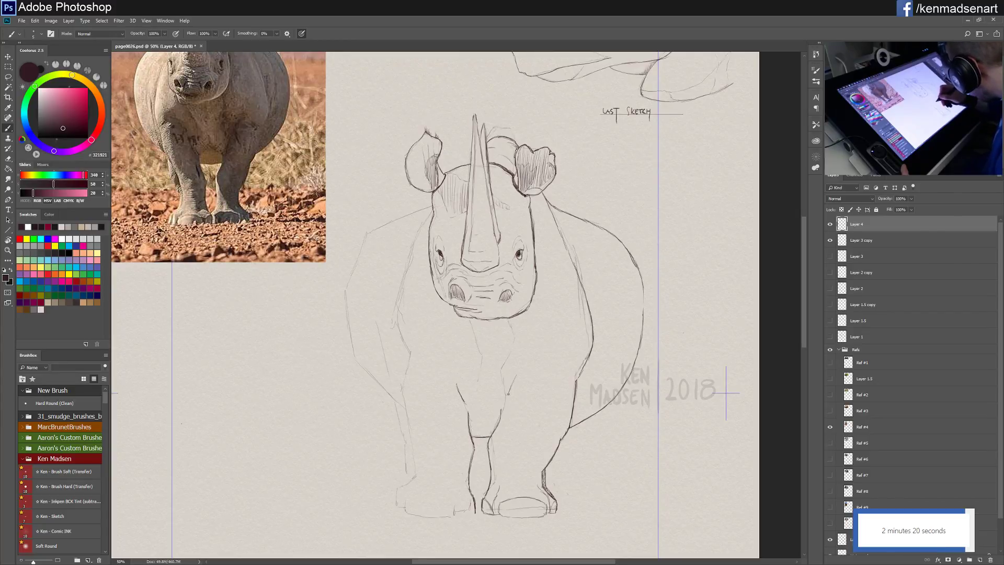
pyautogui.moveTo(504, 398); pyautogui.dragTo(513, 380)
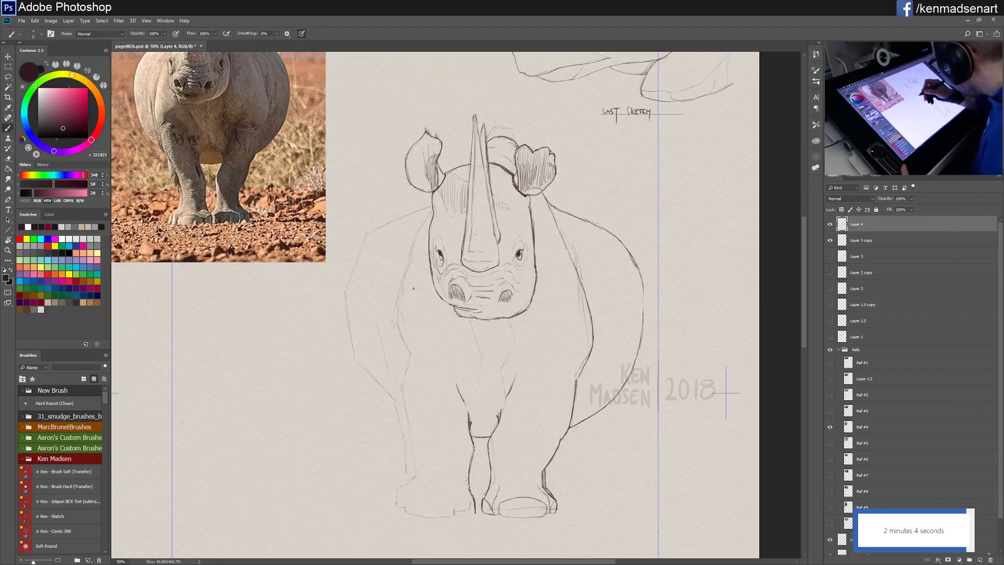
# Step: Draw the outer contour of the photo-side shoulder and foreleg in dark line, from beside the muzzle down to the ankle
pyautogui.moveTo(397, 306); pyautogui.dragTo(408, 351)
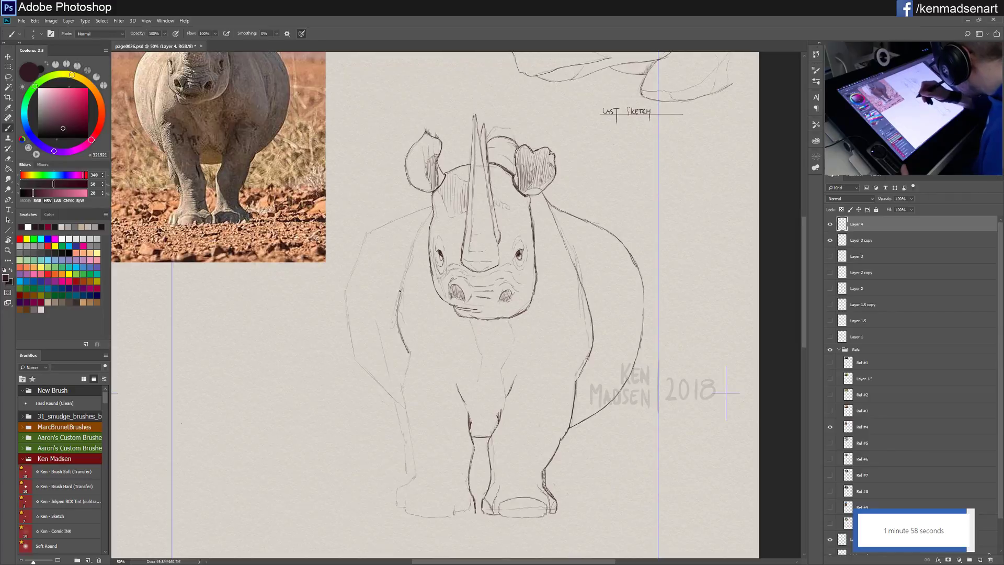
pyautogui.moveTo(399, 289); pyautogui.dragTo(407, 351)
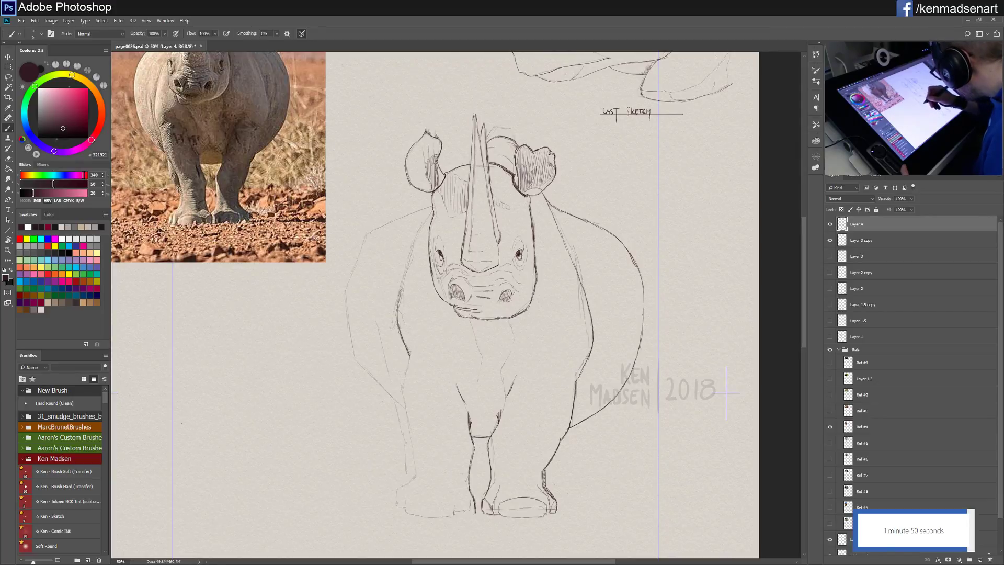
pyautogui.moveTo(407, 369)
pyautogui.mouseDown()
pyautogui.moveTo(404, 387)
pyautogui.moveTo(406, 355)
pyautogui.moveTo(407, 386)
pyautogui.mouseUp()
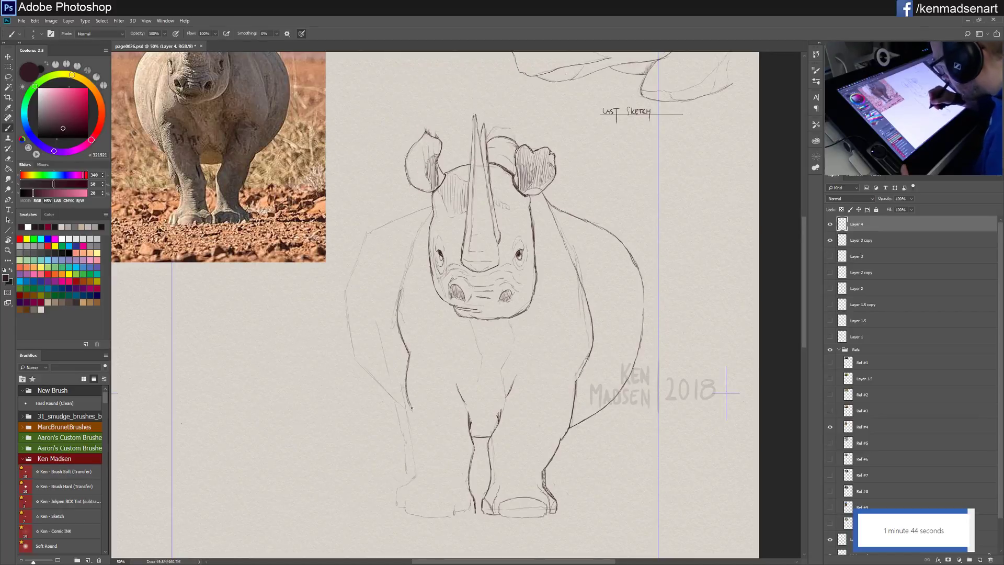
pyautogui.moveTo(412, 417); pyautogui.dragTo(423, 469)
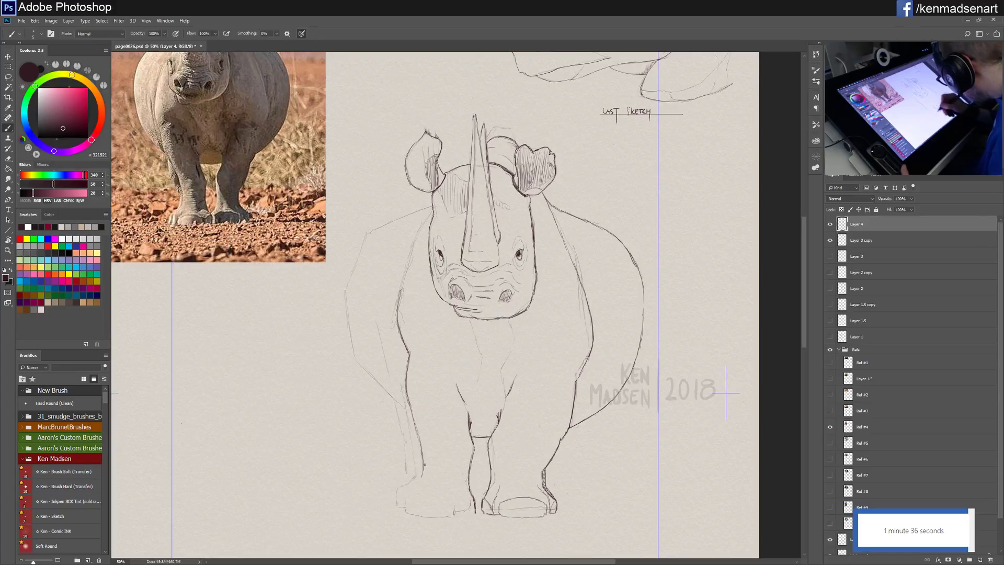
pyautogui.moveTo(419, 484); pyautogui.dragTo(423, 469)
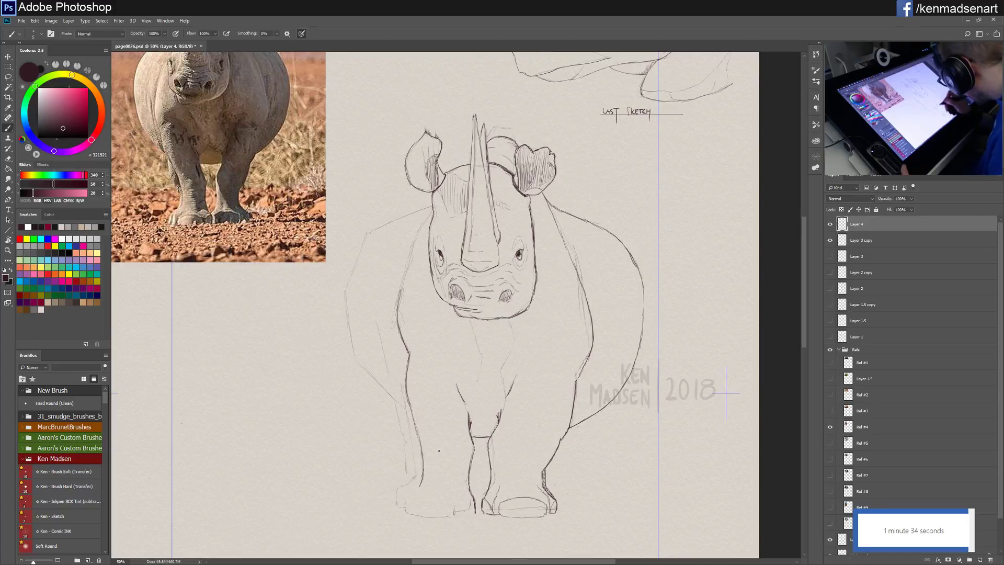
pyautogui.moveTo(409, 395); pyautogui.dragTo(420, 443)
pyautogui.moveTo(406, 388); pyautogui.dragTo(410, 405)
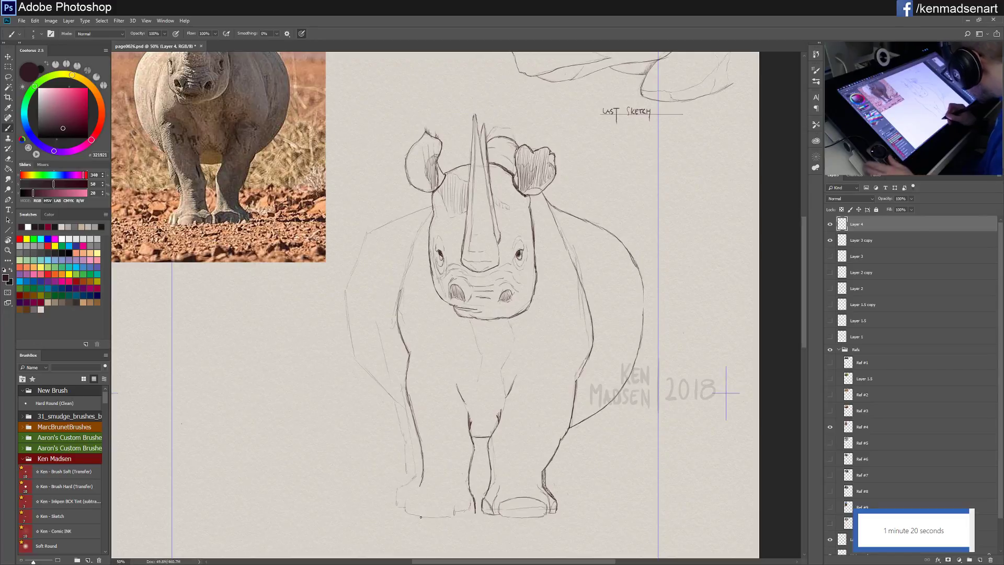
# Step: Draw the wide front toenail and the inner toe of the photo-side foot along the ground
pyautogui.moveTo(419, 513); pyautogui.dragTo(441, 503)
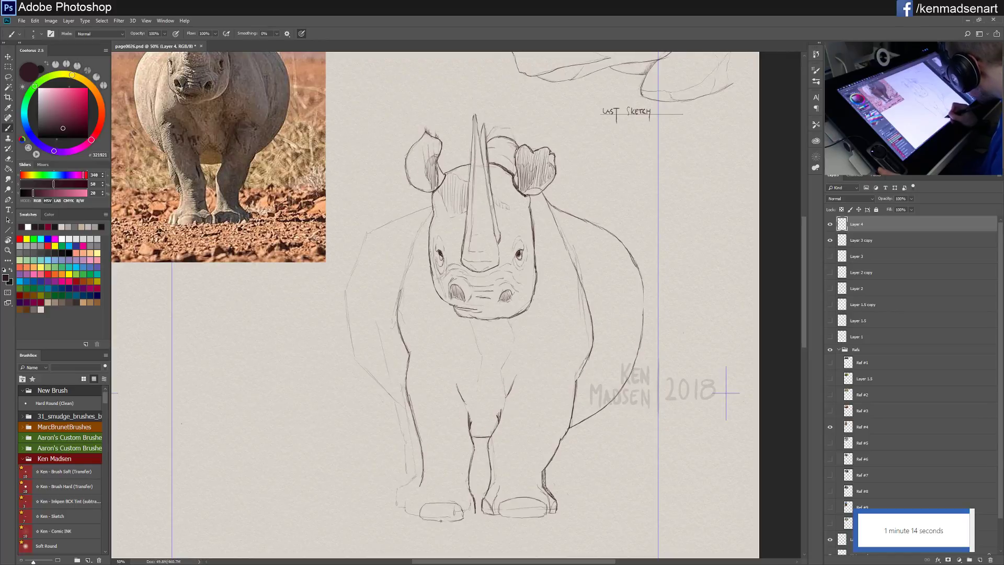
pyautogui.moveTo(424, 519); pyautogui.dragTo(462, 518)
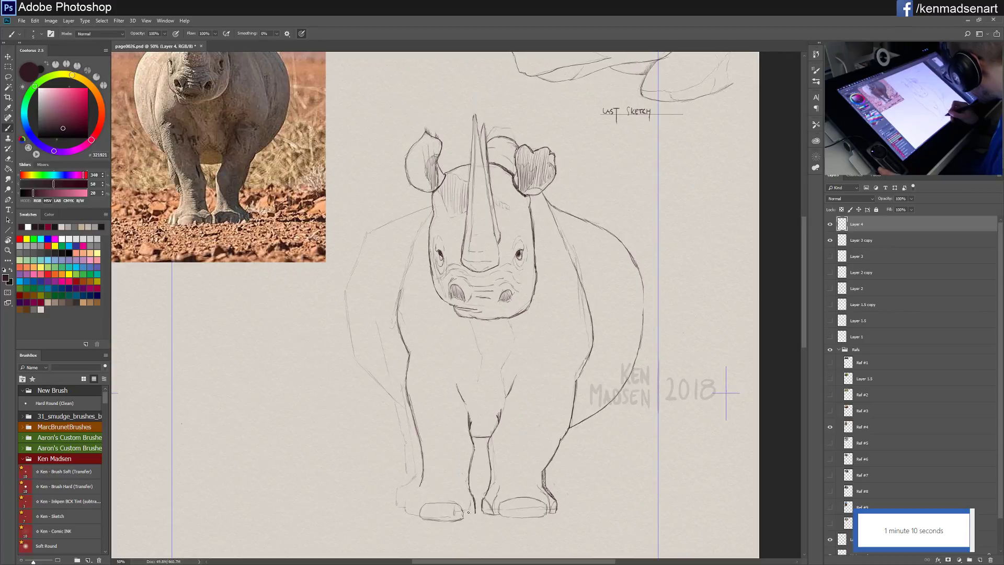
pyautogui.moveTo(467, 518); pyautogui.dragTo(464, 506)
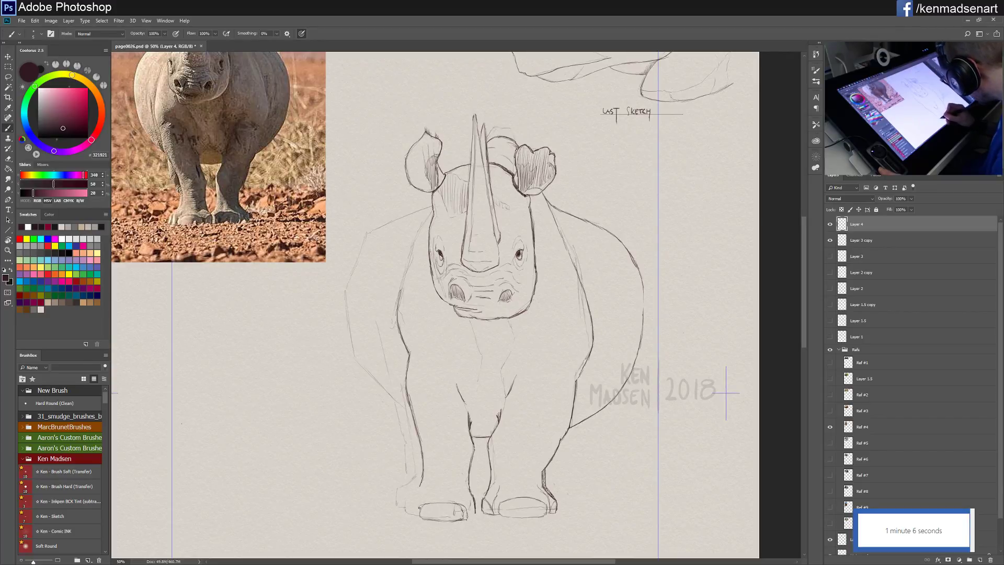
# Step: Darken the front toenail outline of the photo-side foot and define the toes on both sides of it
pyautogui.moveTo(417, 518); pyautogui.dragTo(432, 521)
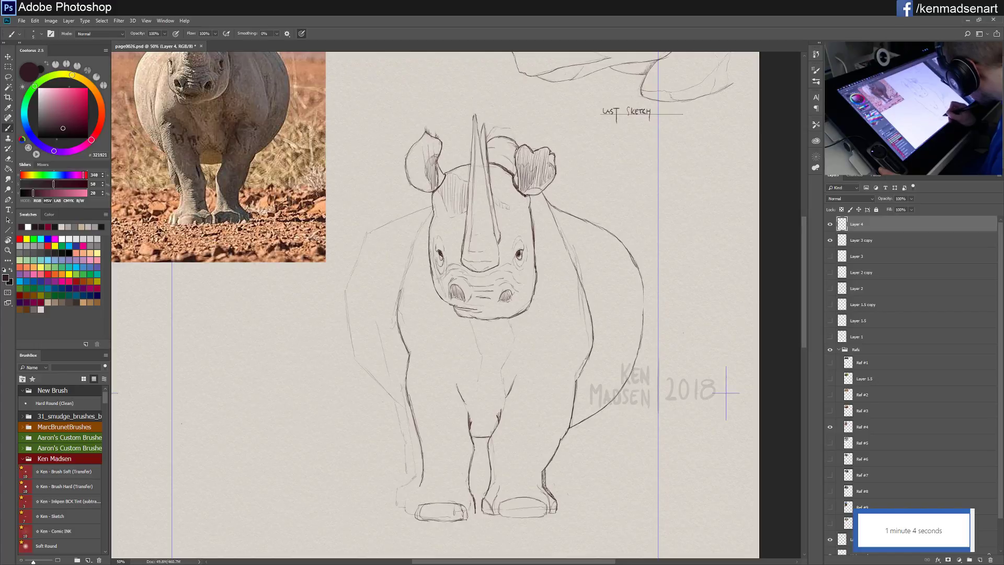
pyautogui.moveTo(469, 473)
pyautogui.mouseDown()
pyautogui.moveTo(473, 496)
pyautogui.moveTo(439, 500)
pyautogui.moveTo(454, 500)
pyautogui.mouseUp()
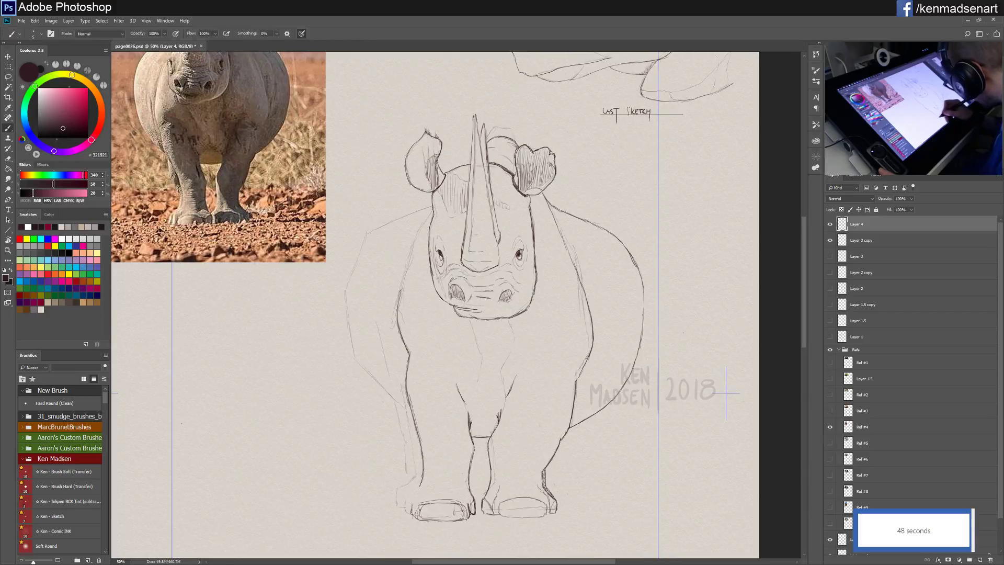
pyautogui.moveTo(411, 497); pyautogui.dragTo(408, 506)
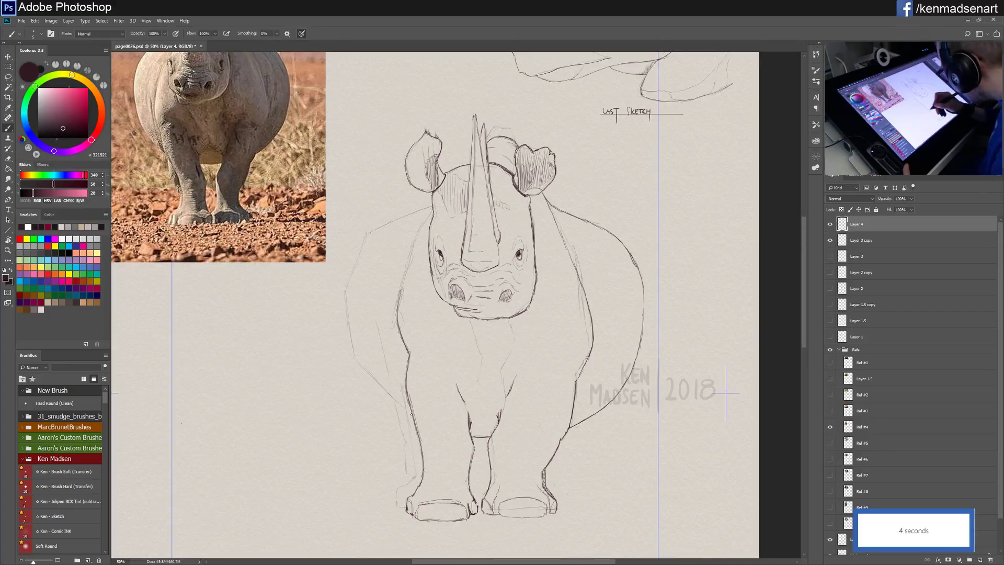
# Step: Draw the hind leg showing behind the photo-side foreleg down to its heel, and shade the narrow strip between them
pyautogui.moveTo(409, 418); pyautogui.dragTo(413, 445)
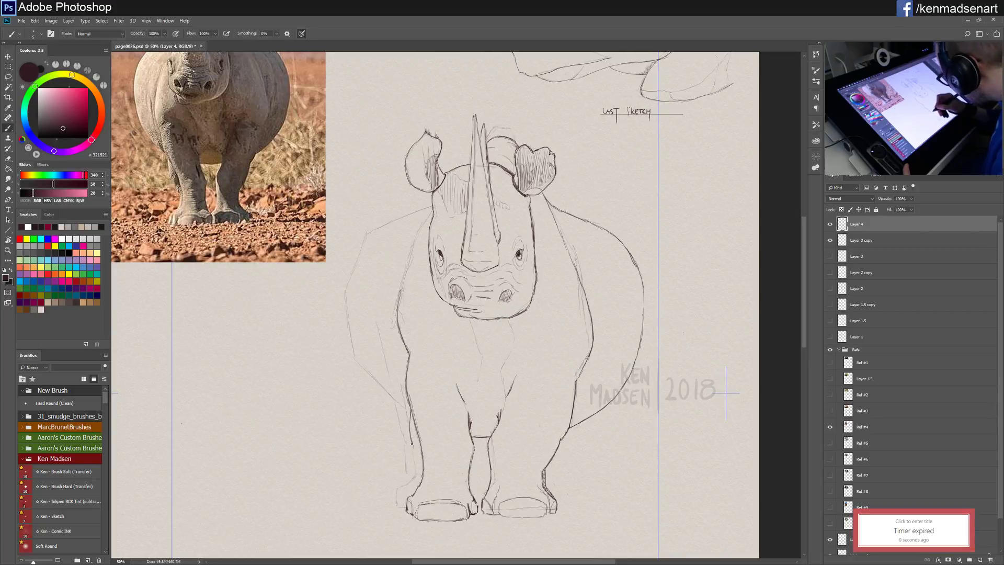
pyautogui.moveTo(414, 450); pyautogui.dragTo(417, 468)
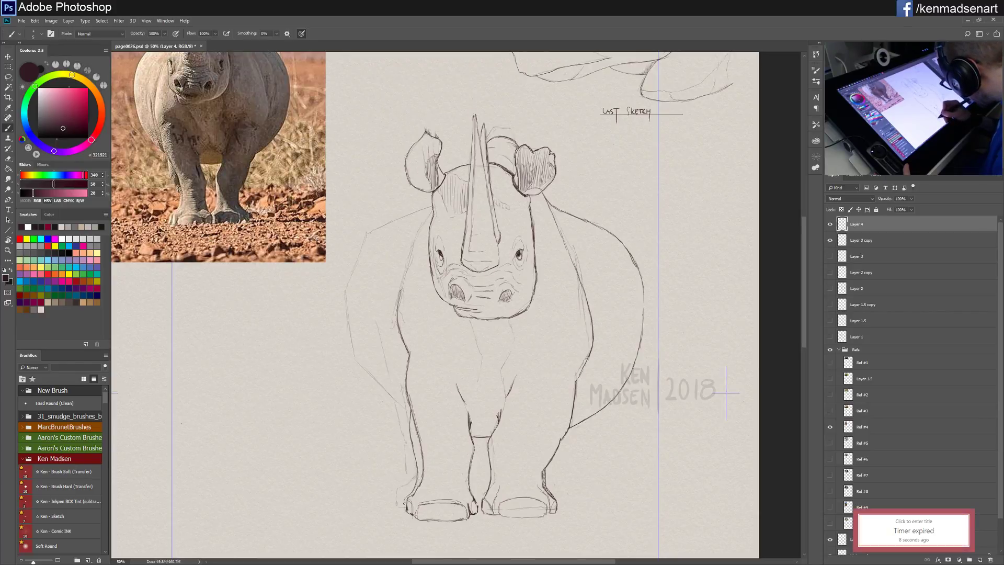
pyautogui.moveTo(403, 498); pyautogui.dragTo(404, 511)
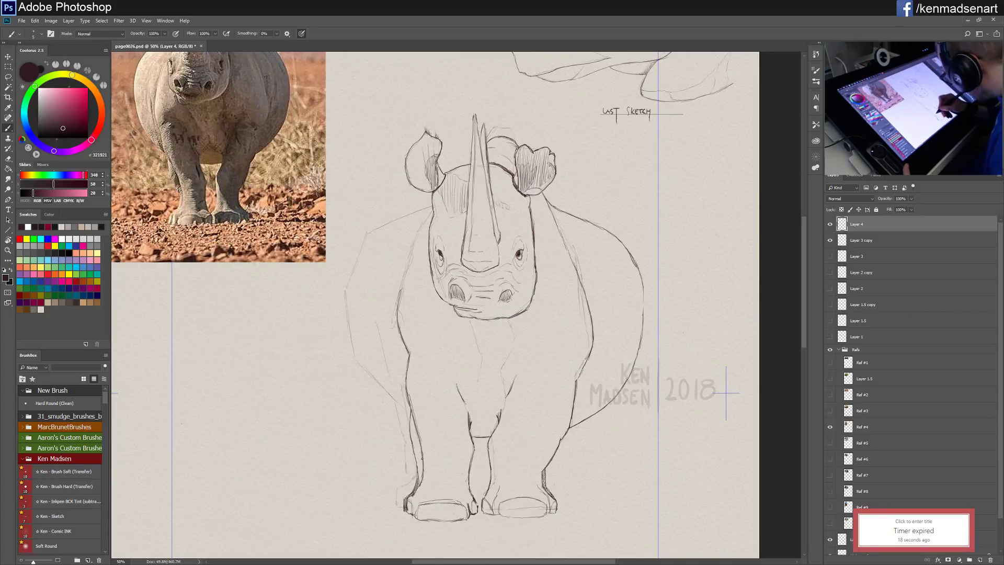
pyautogui.moveTo(422, 457)
pyautogui.mouseDown()
pyautogui.moveTo(420, 481)
pyautogui.moveTo(418, 471)
pyautogui.mouseUp()
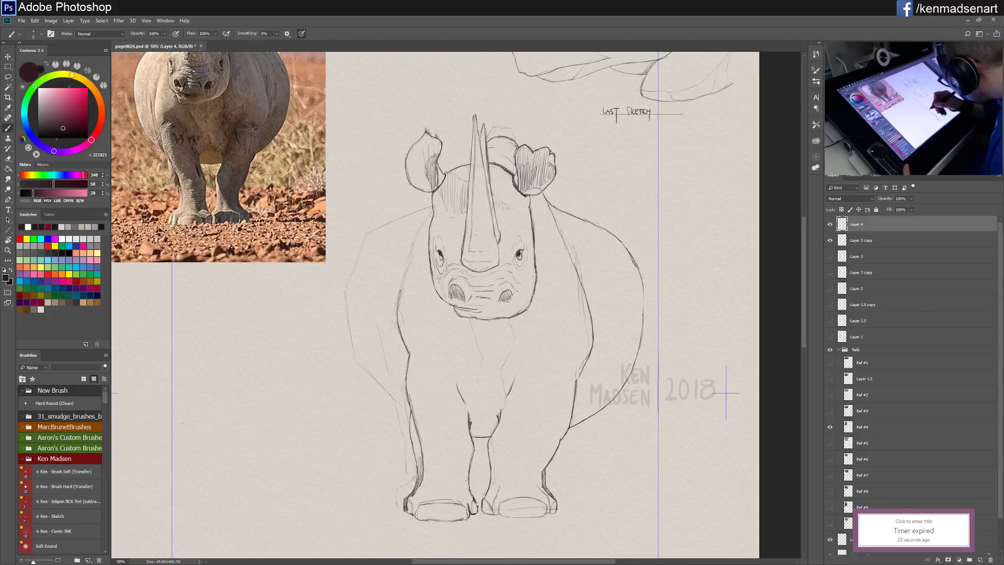
pyautogui.moveTo(414, 420)
pyautogui.mouseDown()
pyautogui.moveTo(414, 467)
pyautogui.moveTo(414, 425)
pyautogui.mouseUp()
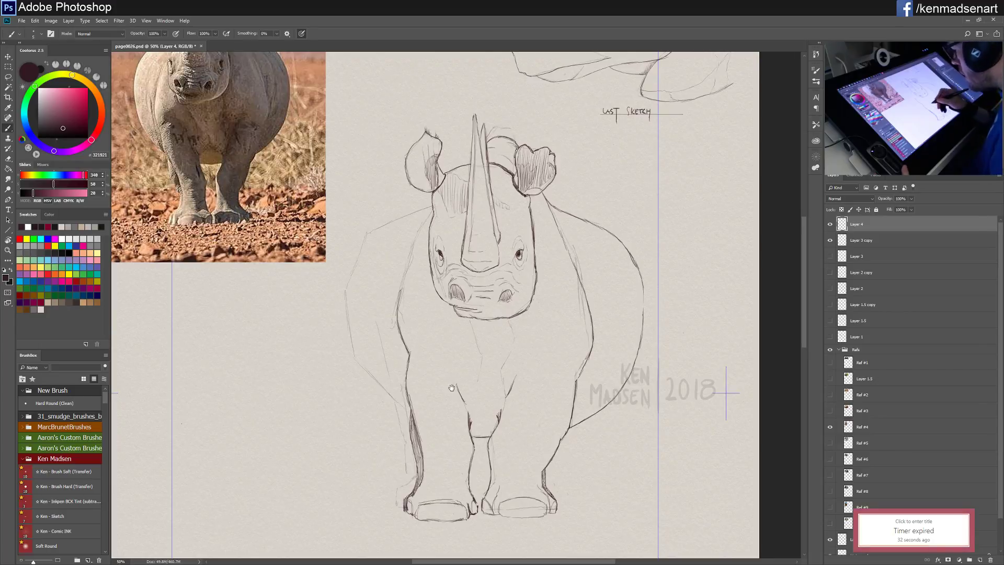
# Step: Draw the rounded photo-side body contour in dark line from the neck around the flank down to the top of the foreleg
pyautogui.moveTo(451, 388); pyautogui.dragTo(498, 418)
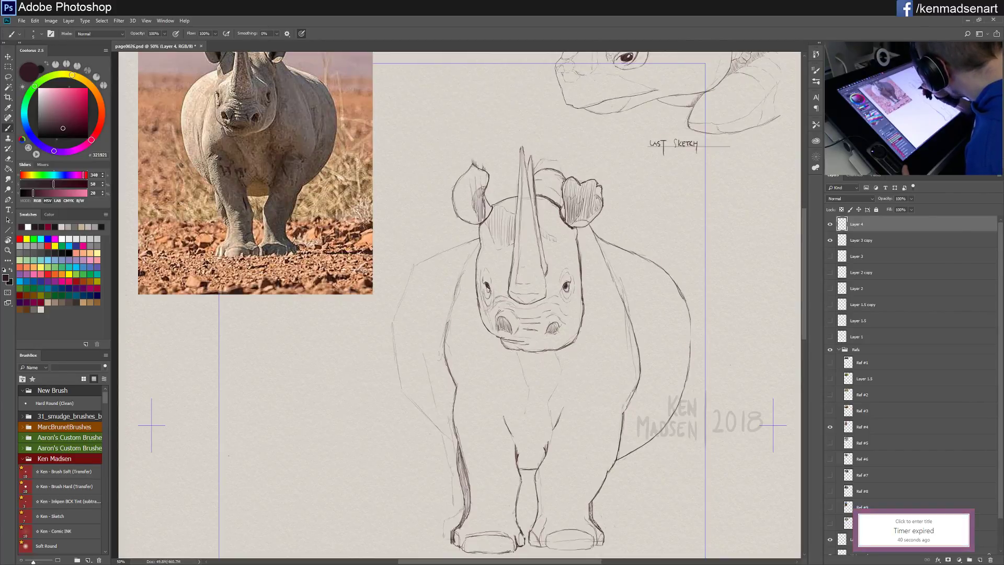
pyautogui.moveTo(472, 241); pyautogui.dragTo(453, 250)
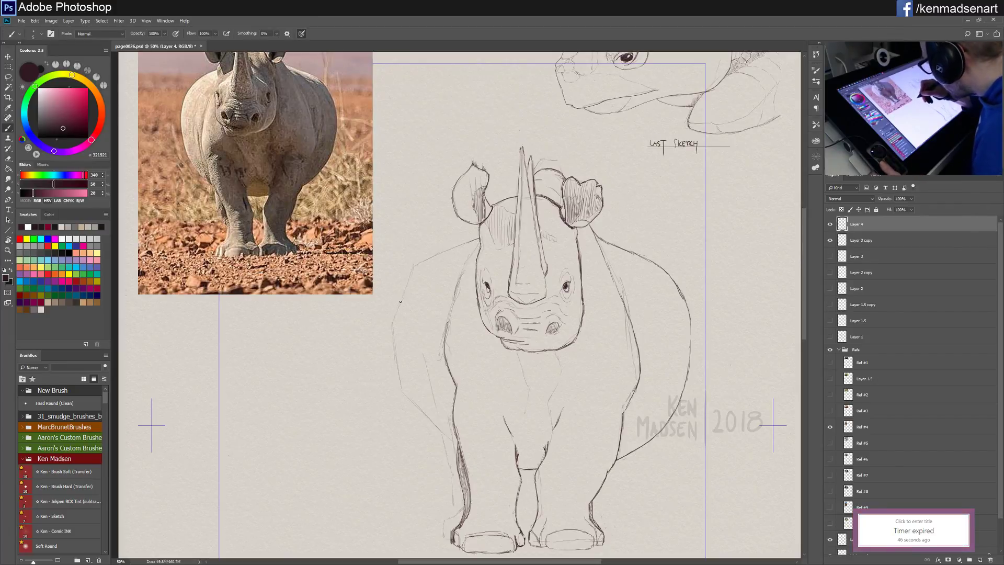
pyautogui.moveTo(403, 297)
pyautogui.mouseDown()
pyautogui.moveTo(419, 269)
pyautogui.moveTo(480, 238)
pyautogui.mouseUp()
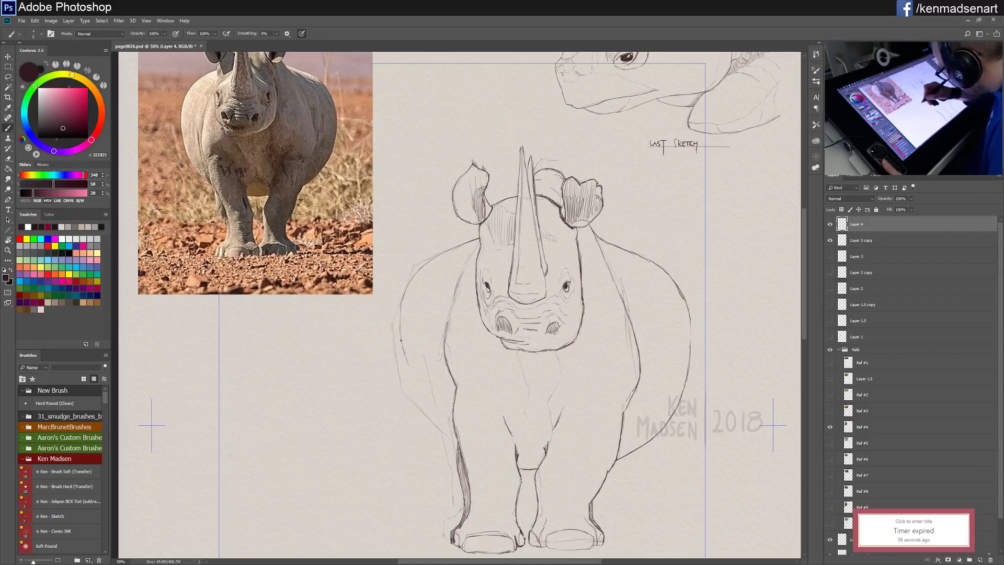
pyautogui.moveTo(409, 366); pyautogui.dragTo(402, 343)
pyautogui.moveTo(415, 385)
pyautogui.mouseDown()
pyautogui.moveTo(406, 363)
pyautogui.moveTo(446, 425)
pyautogui.mouseUp()
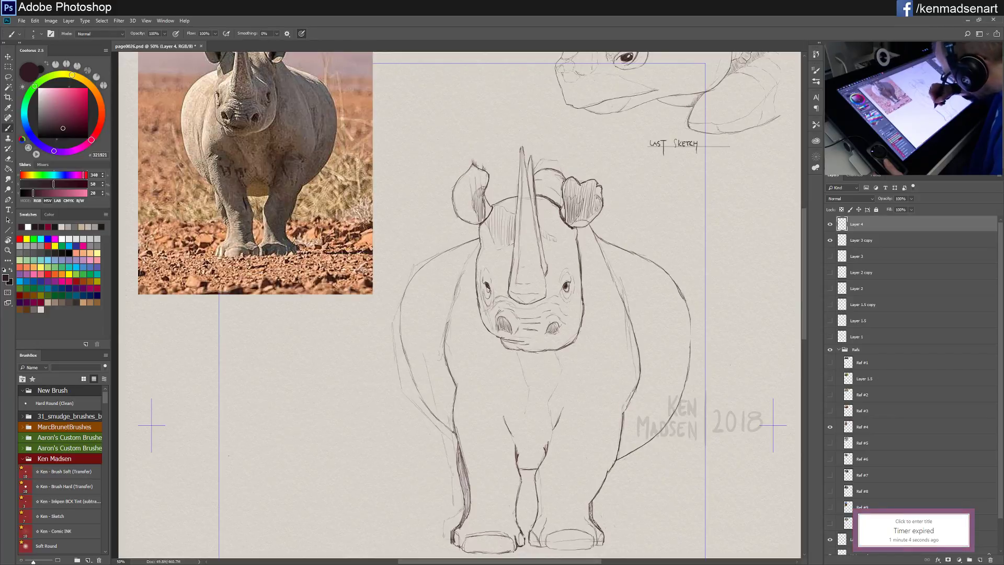
pyautogui.moveTo(442, 423); pyautogui.dragTo(428, 410)
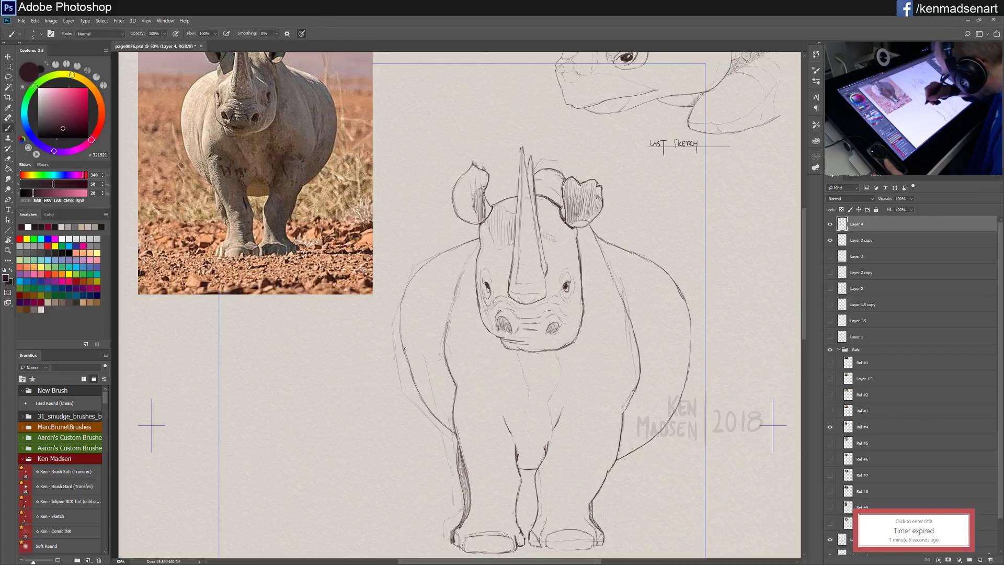
pyautogui.moveTo(405, 348)
pyautogui.mouseDown()
pyautogui.moveTo(402, 306)
pyautogui.moveTo(448, 250)
pyautogui.mouseUp()
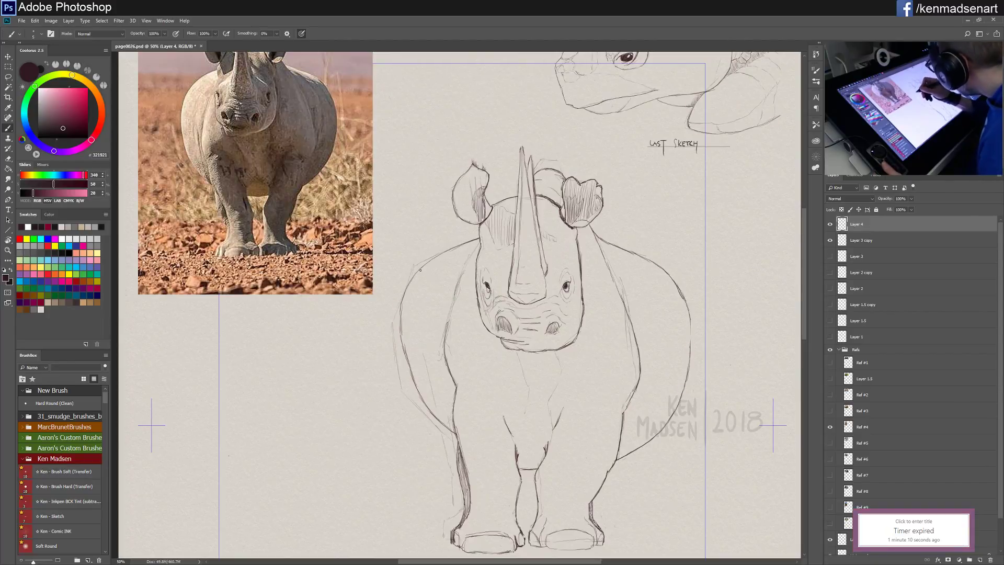
# Step: Add the upper shoulder line and belly hatching between the forelegs, and erase the construction lines outside the flank and hind leg
pyautogui.moveTo(459, 460); pyautogui.dragTo(464, 523)
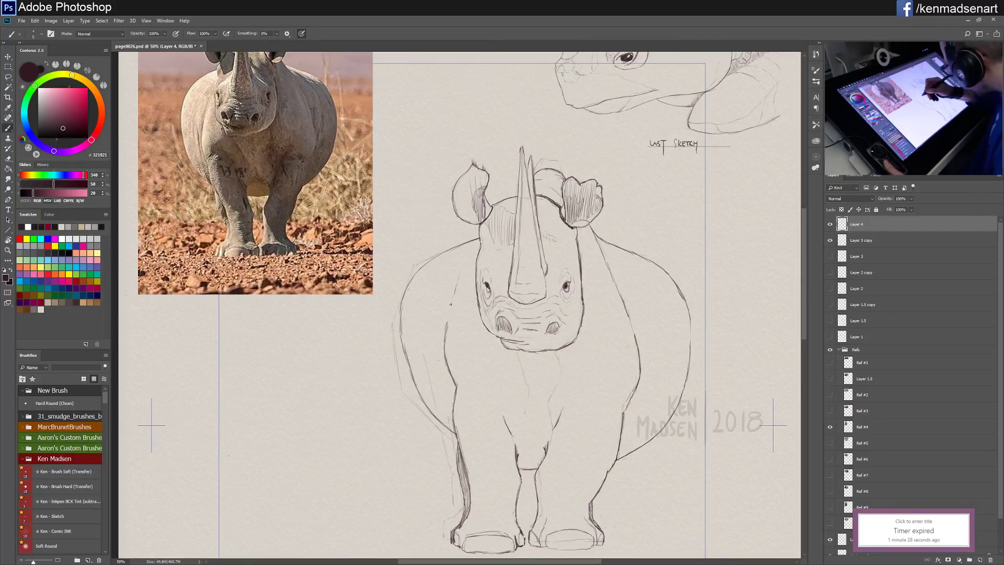
pyautogui.moveTo(457, 281); pyautogui.dragTo(450, 302)
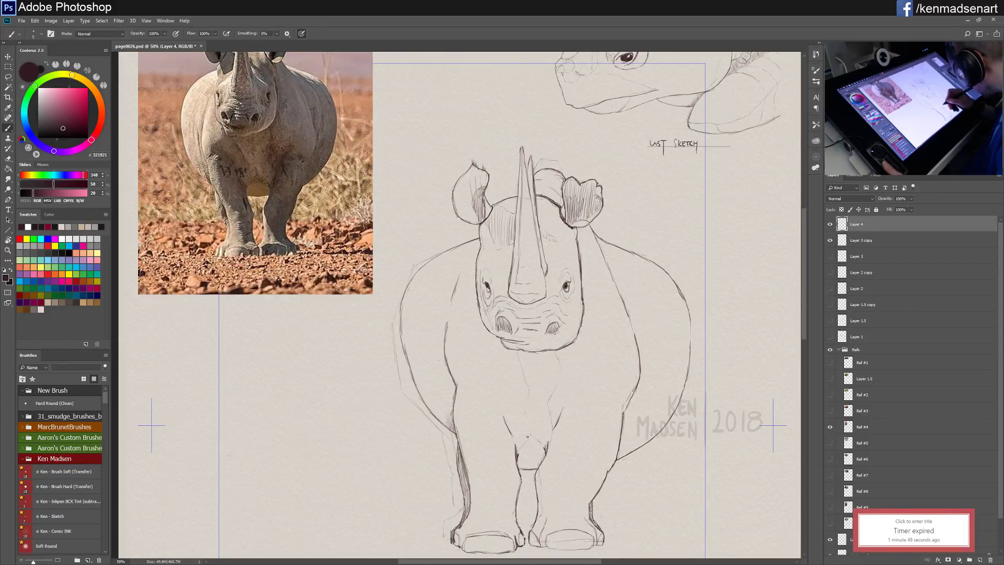
pyautogui.moveTo(531, 464); pyautogui.dragTo(536, 447)
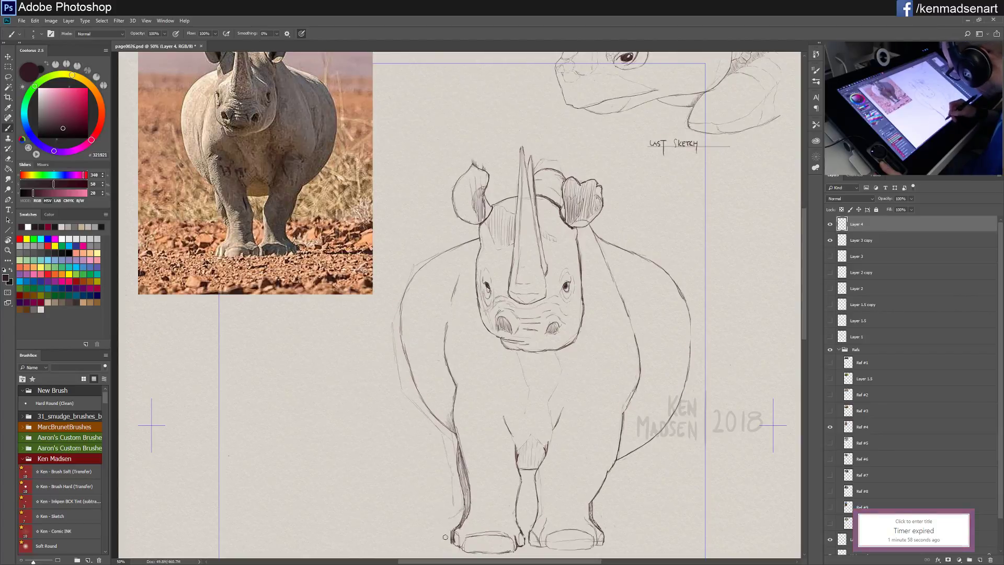
pyautogui.moveTo(459, 516); pyautogui.dragTo(456, 455)
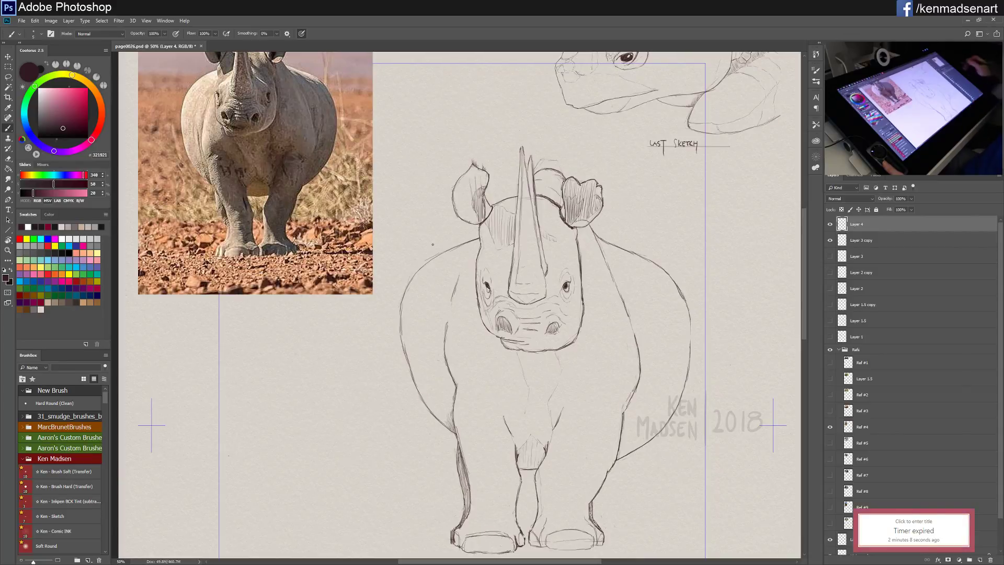
# Step: Hide the turtle sketch on Layer 3 copy and the Ref #4 photo, and remove the stray stroke beside the rhino
pyautogui.hotkey('ctrl', '-')
pyautogui.hotkey('ctrl', '-')
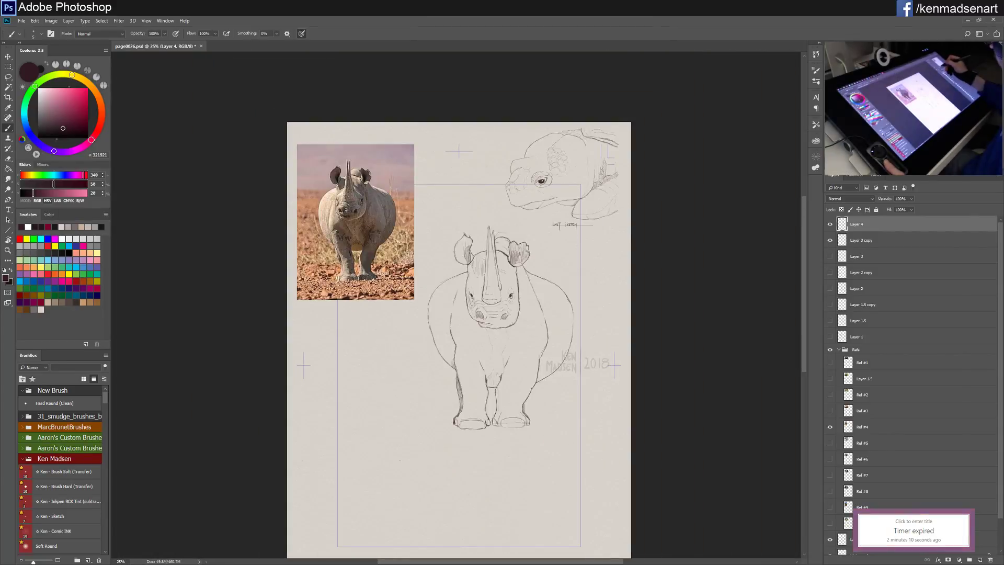
pyautogui.click(830, 240)
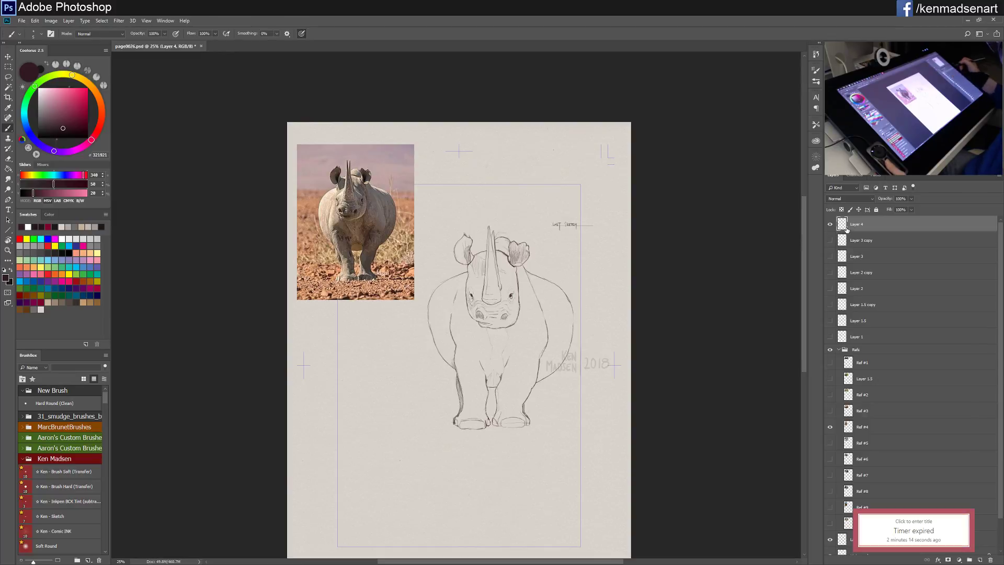
pyautogui.click(830, 426)
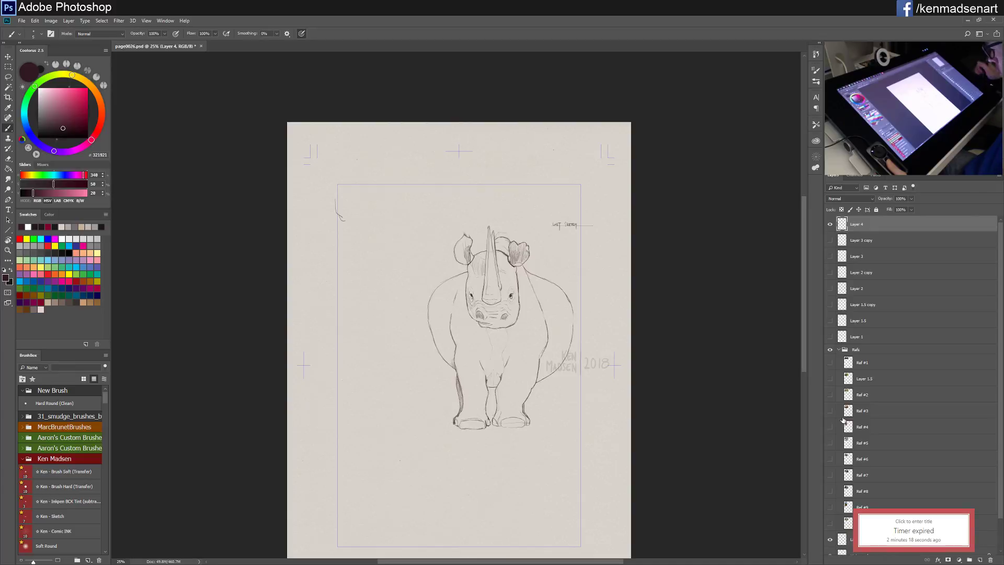
pyautogui.hotkey('ctrl', 'z')
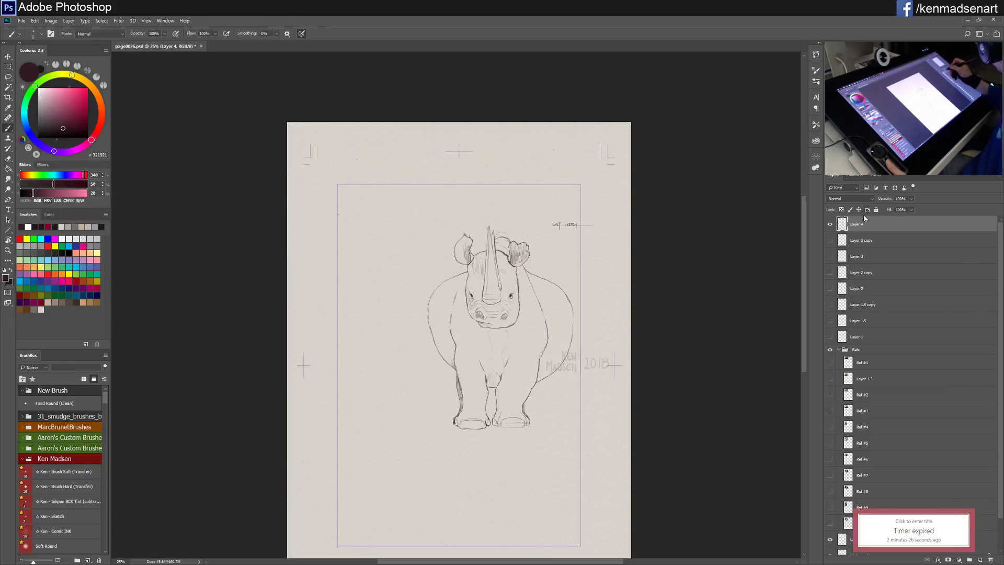
# Step: Hide the rhino on Layer 4 and review the earlier sketches on Layer 3, Layer 2 and Layer 1.5 one at a time
pyautogui.click(829, 224)
pyautogui.click(830, 256)
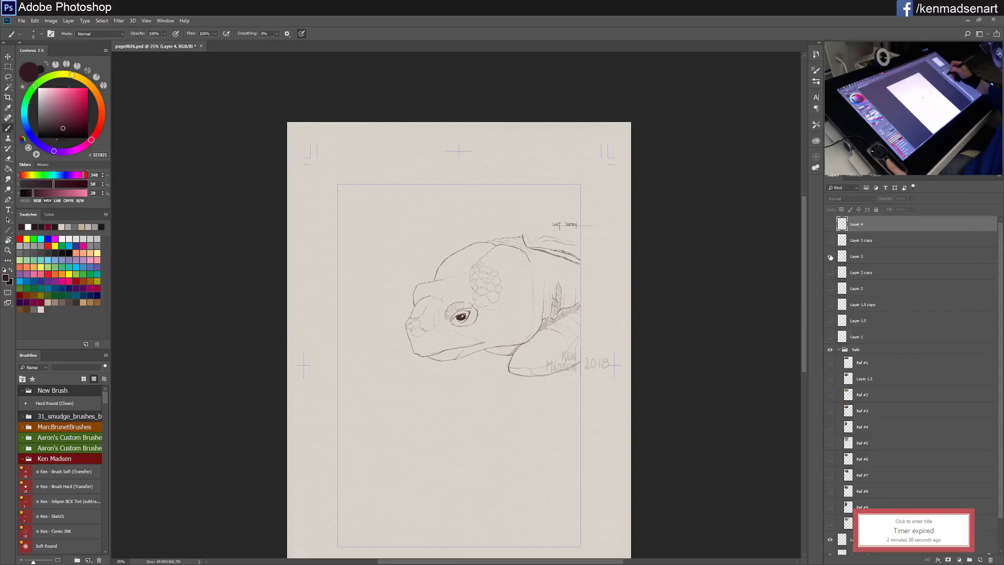
pyautogui.click(831, 256)
pyautogui.click(831, 288)
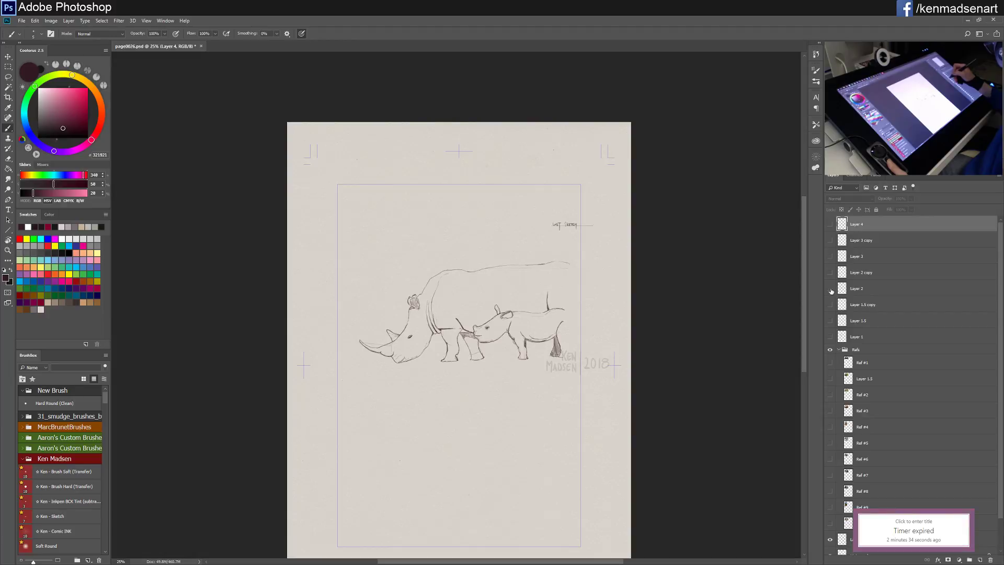
pyautogui.click(830, 288)
pyautogui.click(831, 320)
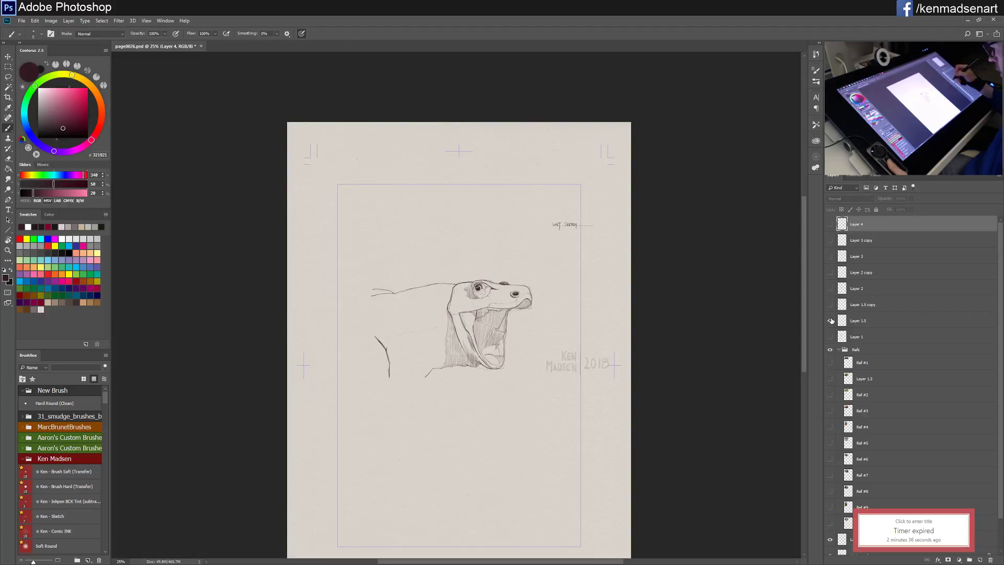